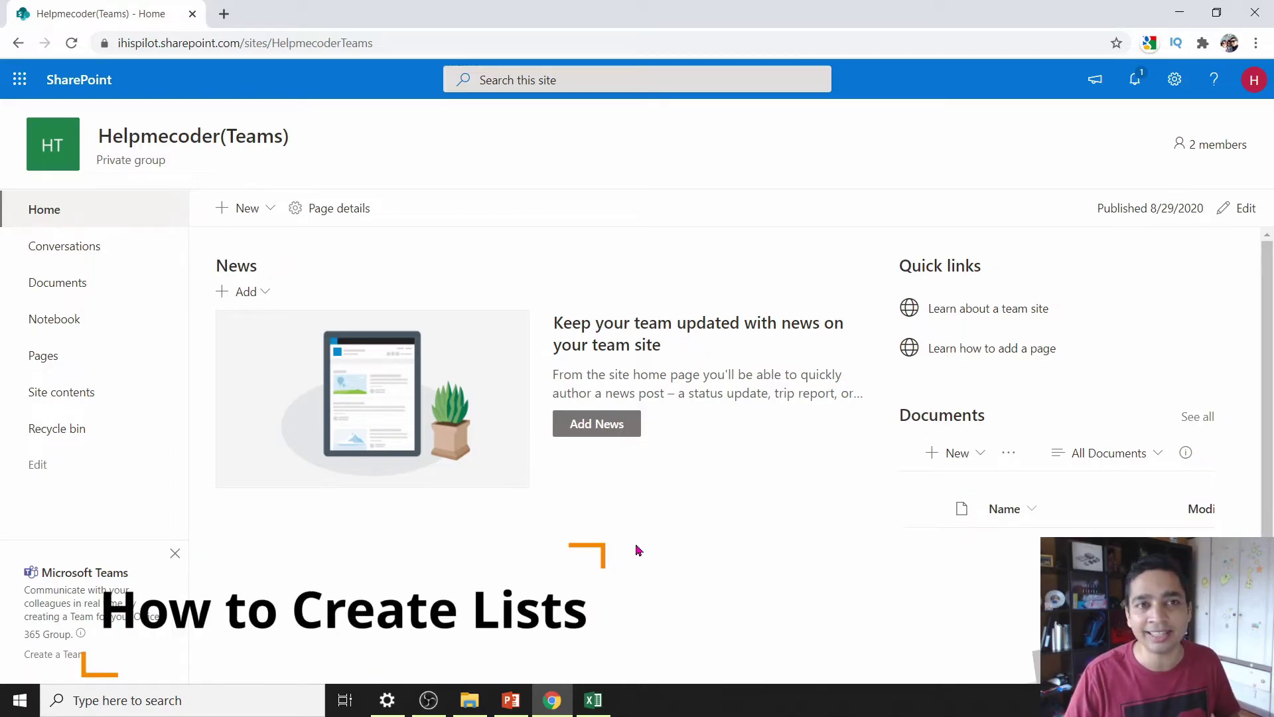
# - Start a new list from the site home page, then cancel the panel
pyautogui.click(264, 218)
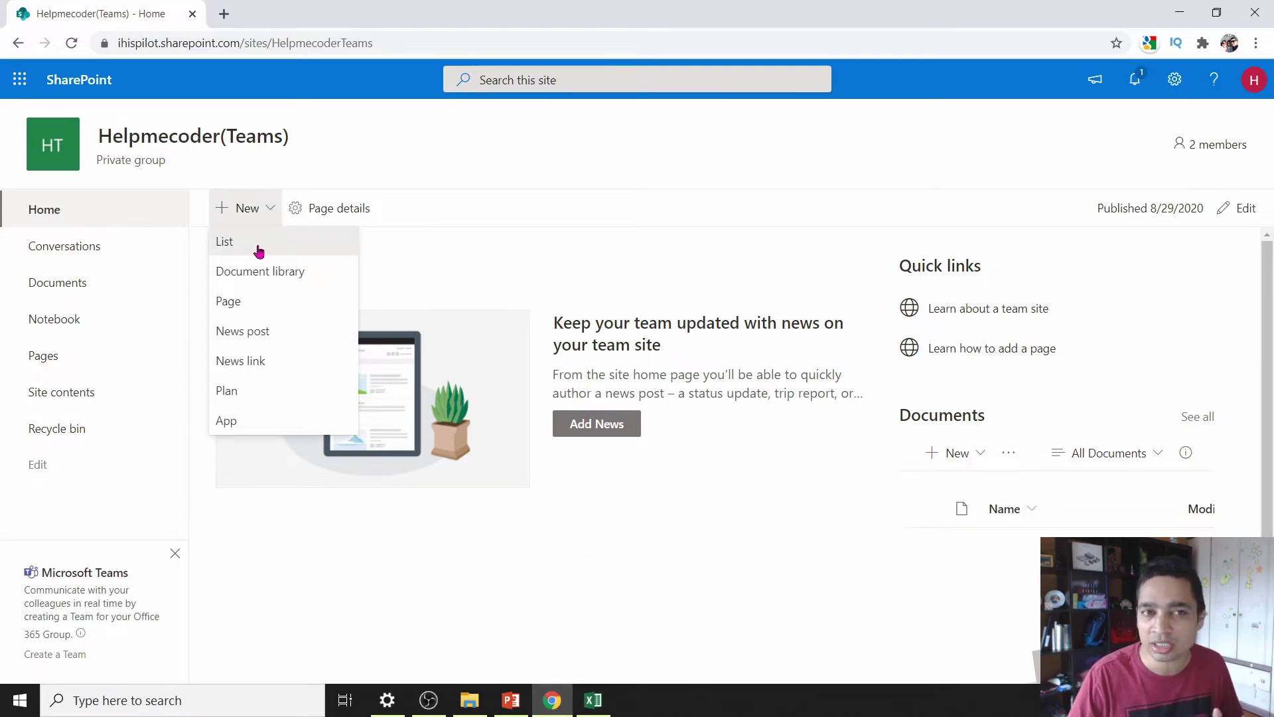
pyautogui.click(259, 246)
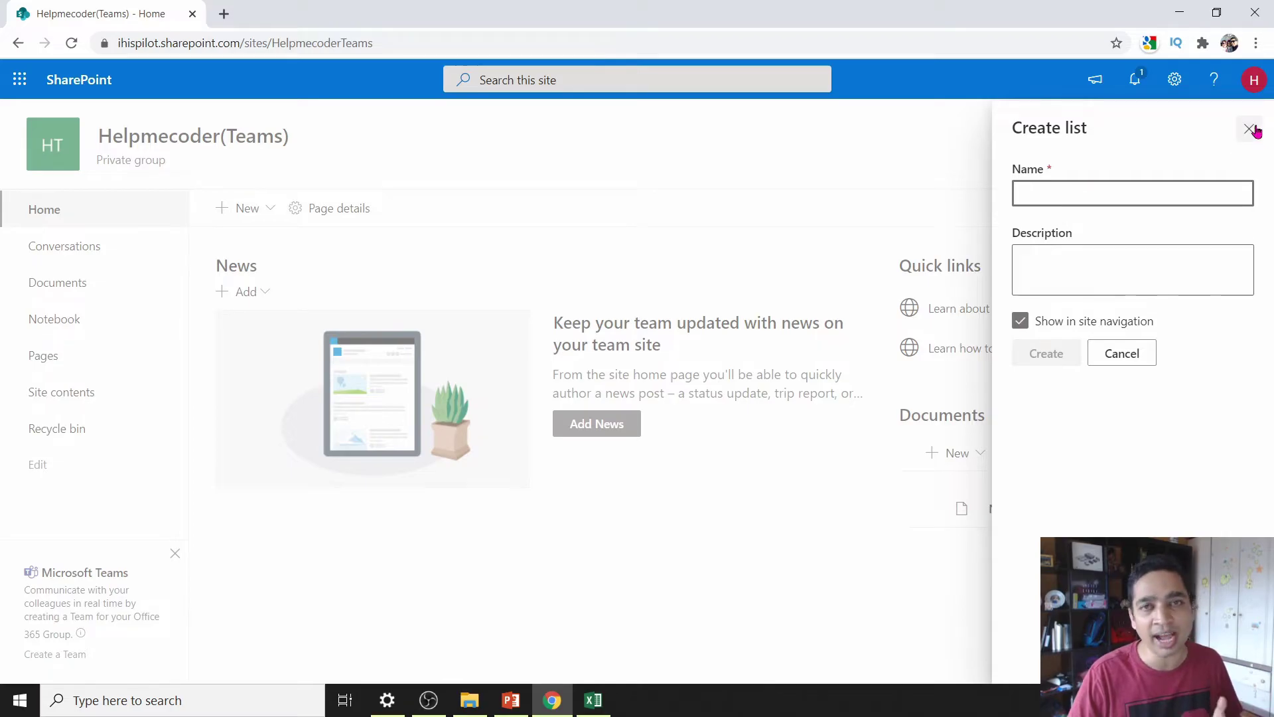
pyautogui.click(1249, 128)
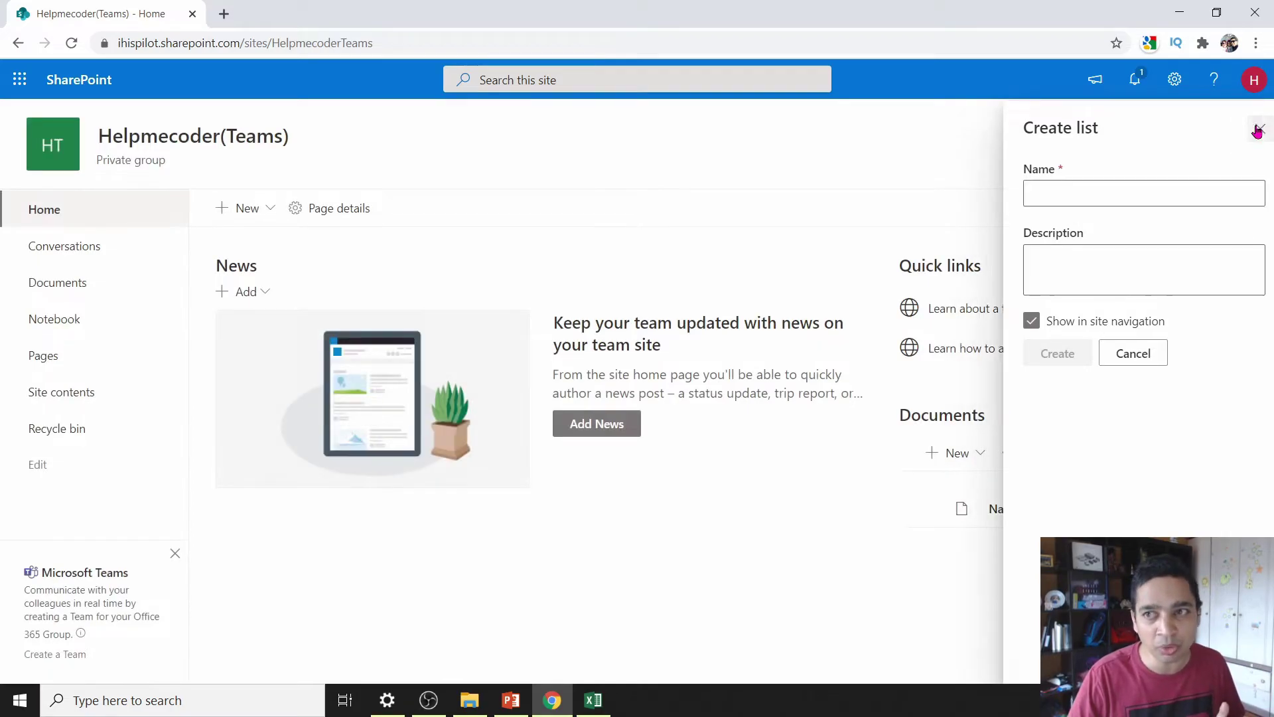
# - Go to Site contents through the Settings gear and start a new list there
pyautogui.click(1176, 79)
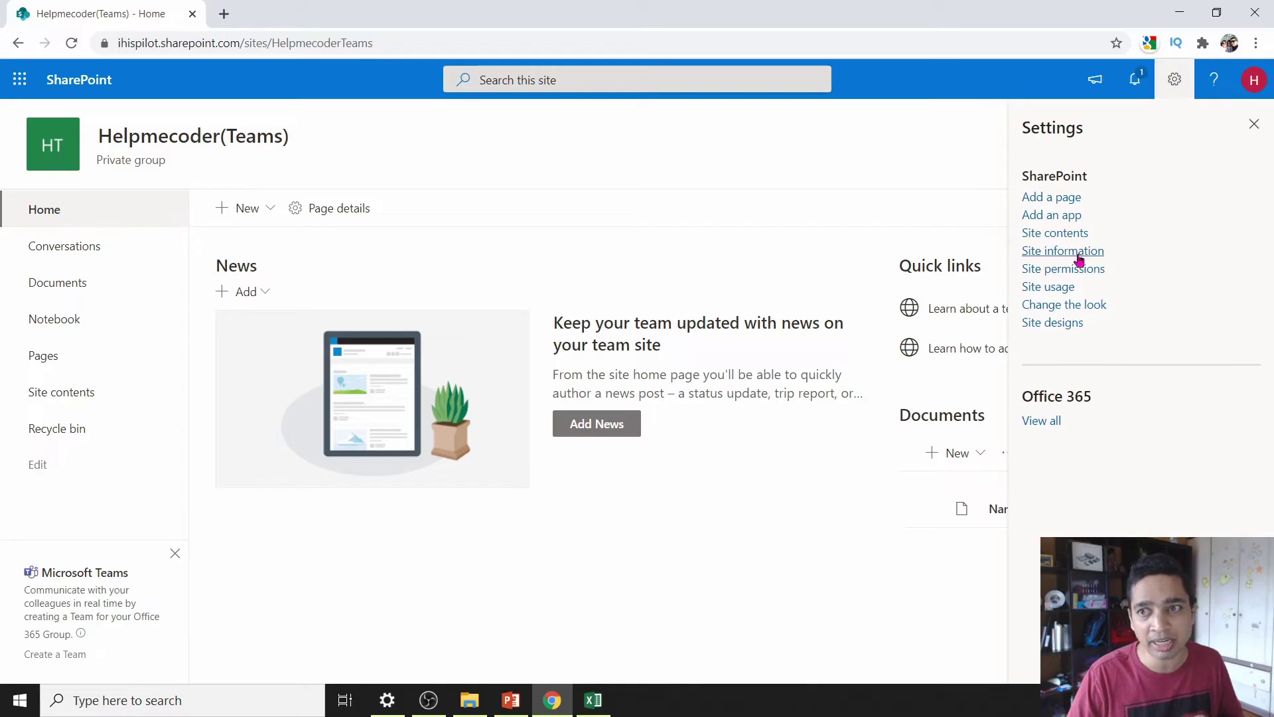
pyautogui.click(1060, 233)
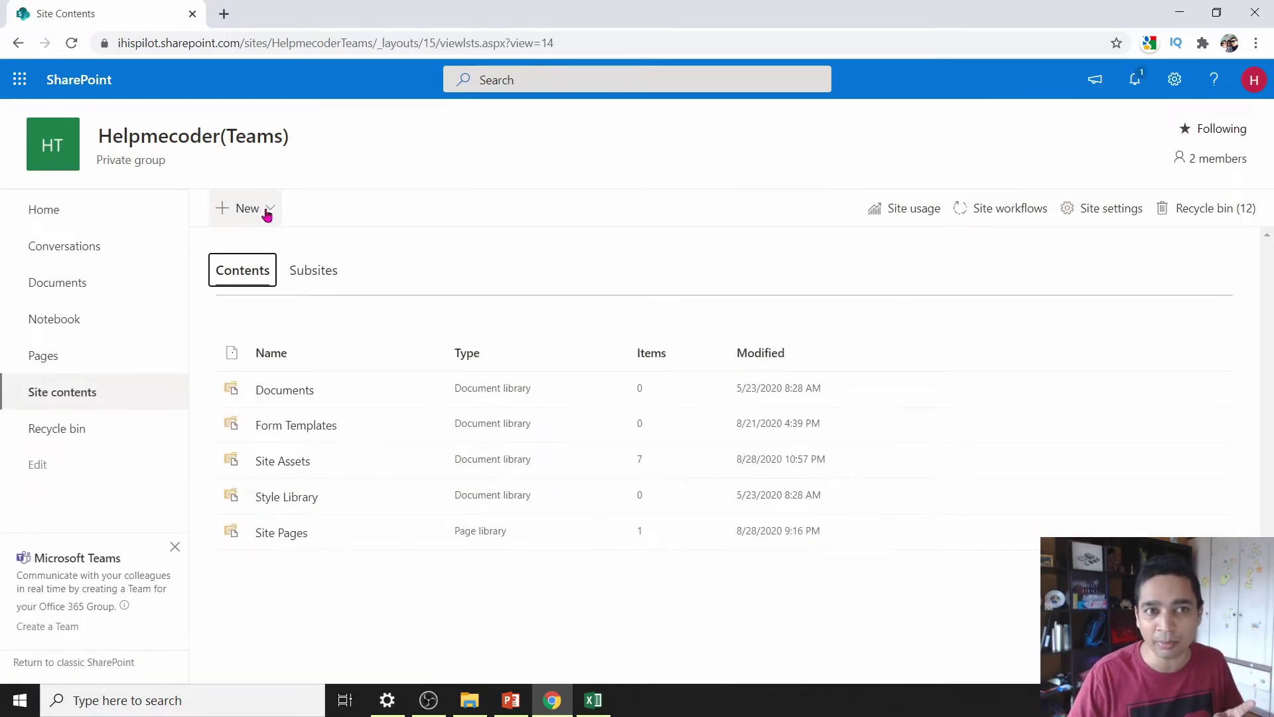
pyautogui.click(268, 211)
pyautogui.click(267, 243)
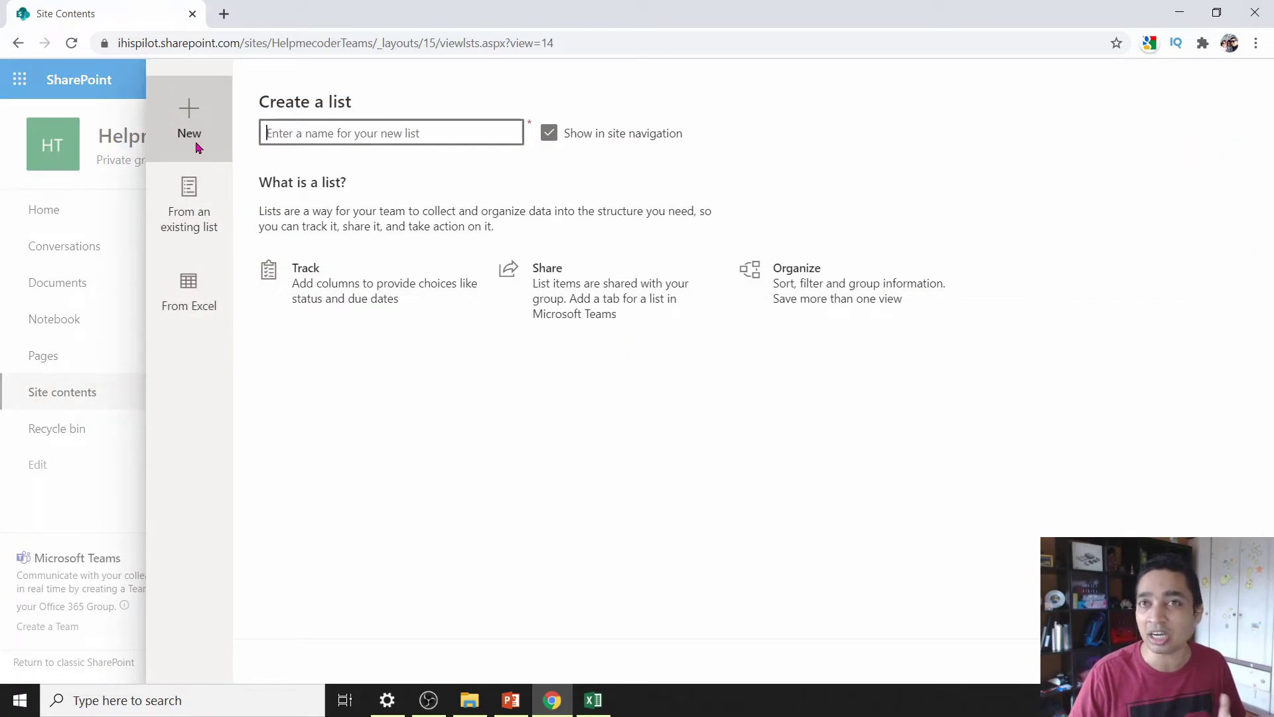
# - Choose to create the list From Excel and upload a file from this device
pyautogui.click(202, 207)
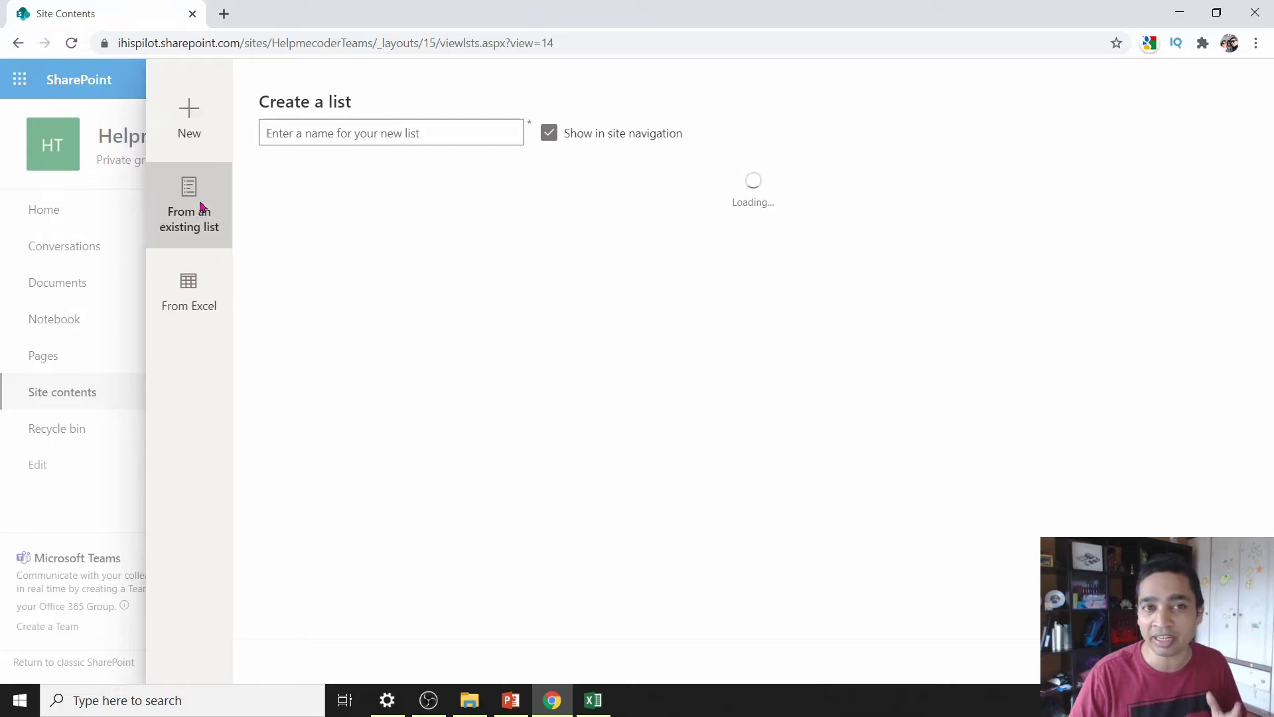
pyautogui.click(202, 297)
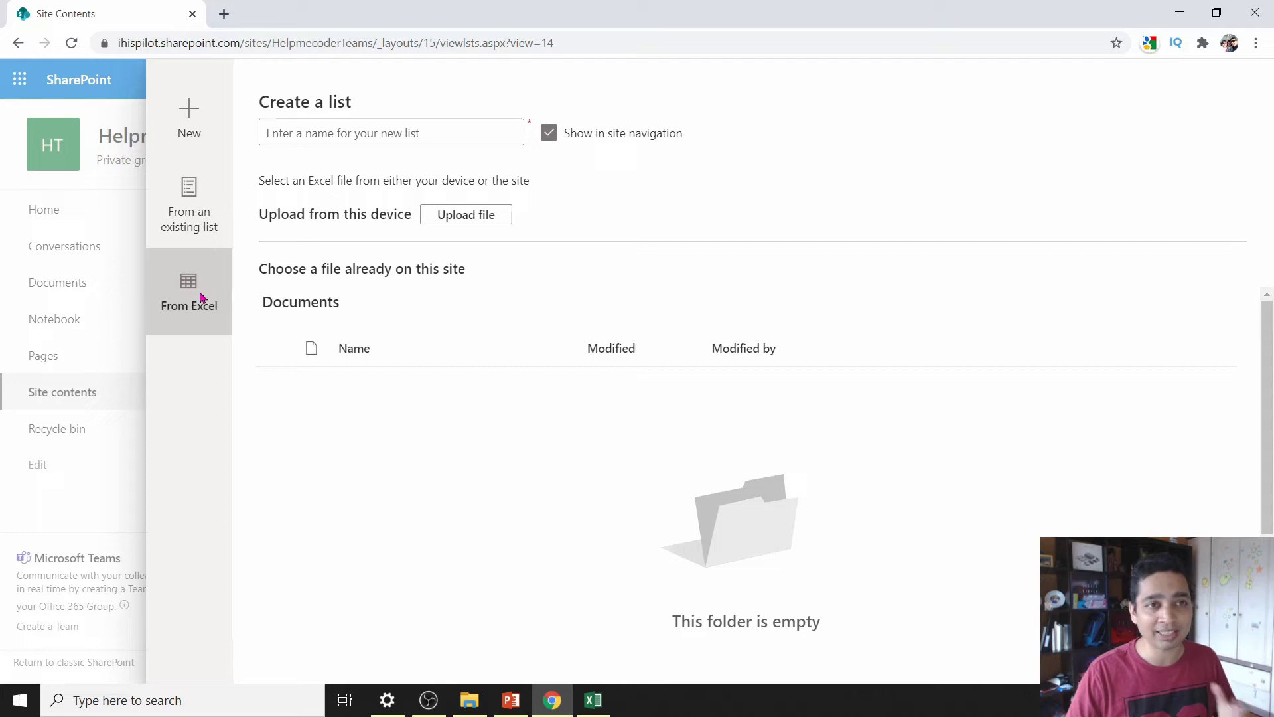
pyautogui.click(490, 214)
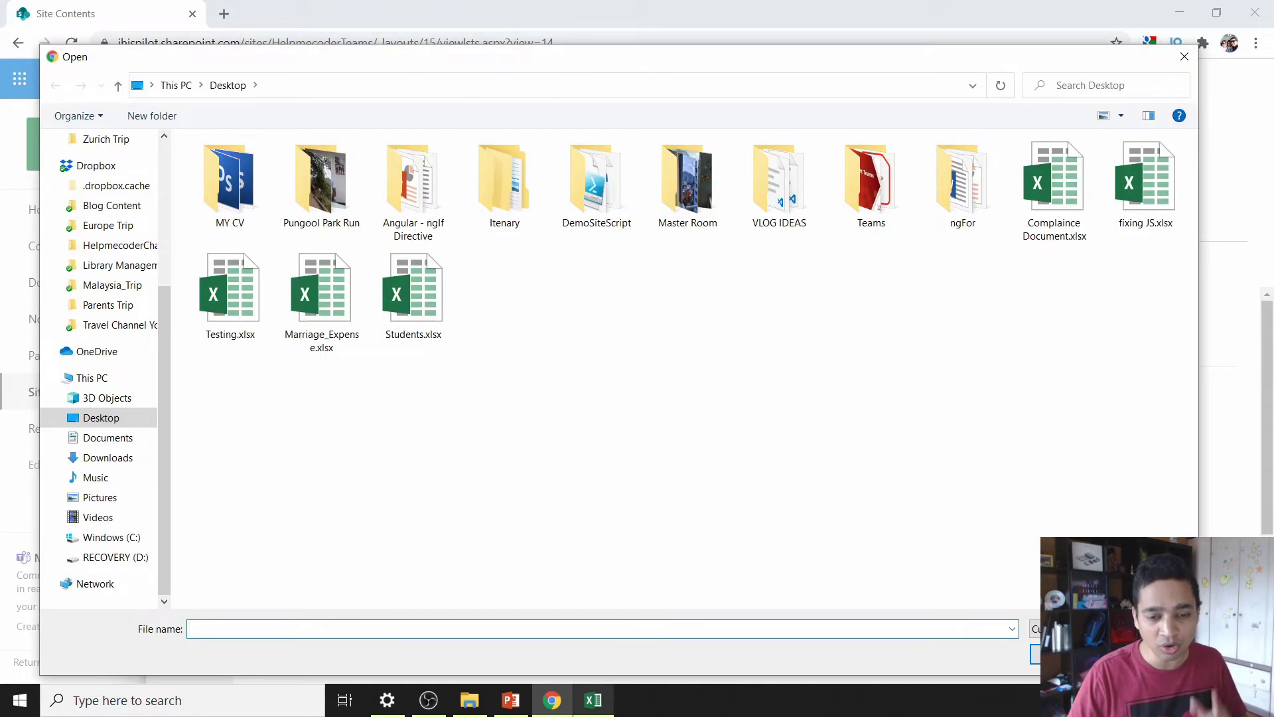
# - In the Students.xlsx workbook, select the student data A1:H17
pyautogui.click(593, 700)
pyautogui.moveTo(36, 175); pyautogui.dragTo(577, 424)
pyautogui.click(621, 445)
# - Format the student data as table Table_query, then pick Students.xlsx for upload
pyautogui.click(667, 479)
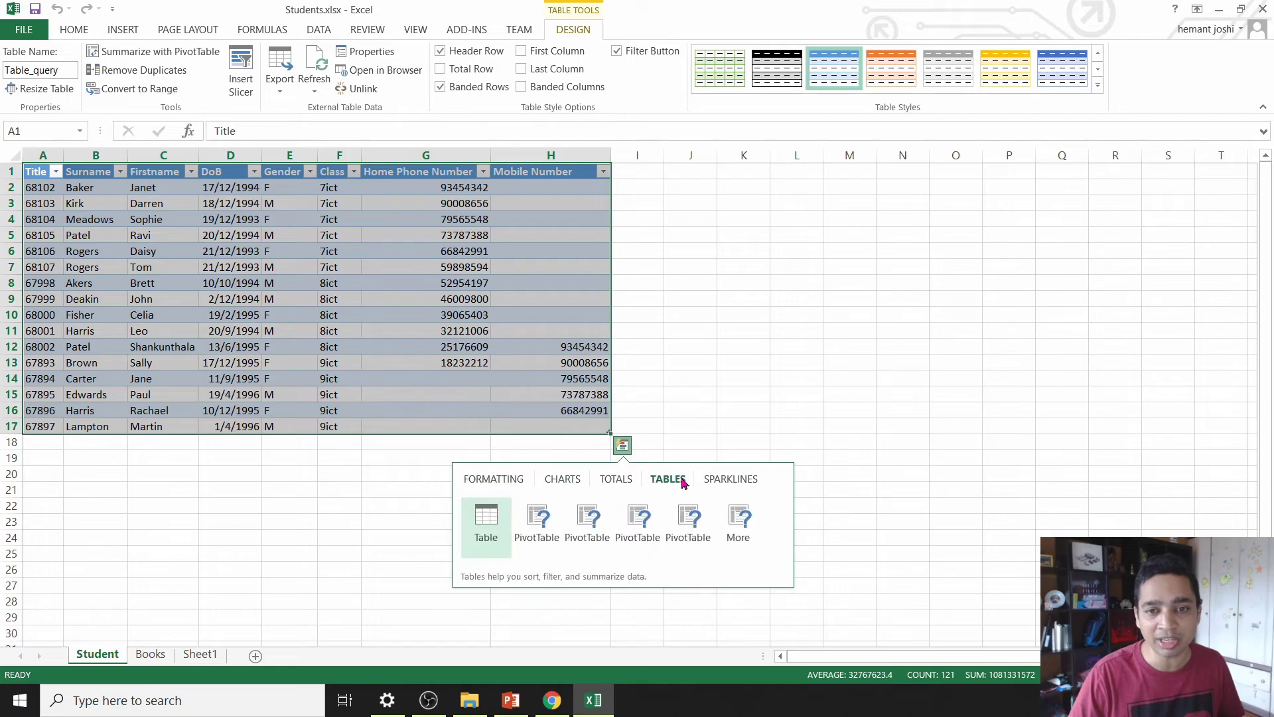
pyautogui.click(473, 532)
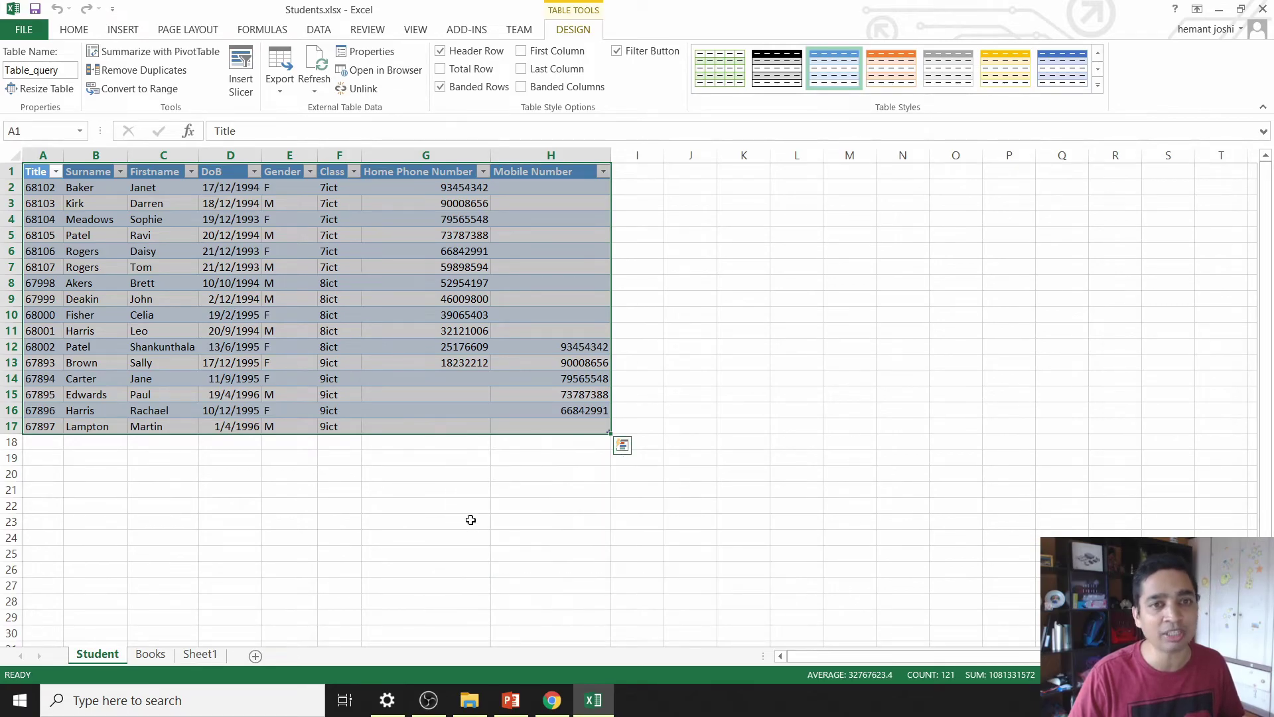
pyautogui.moveTo(524, 426); pyautogui.dragTo(37, 172)
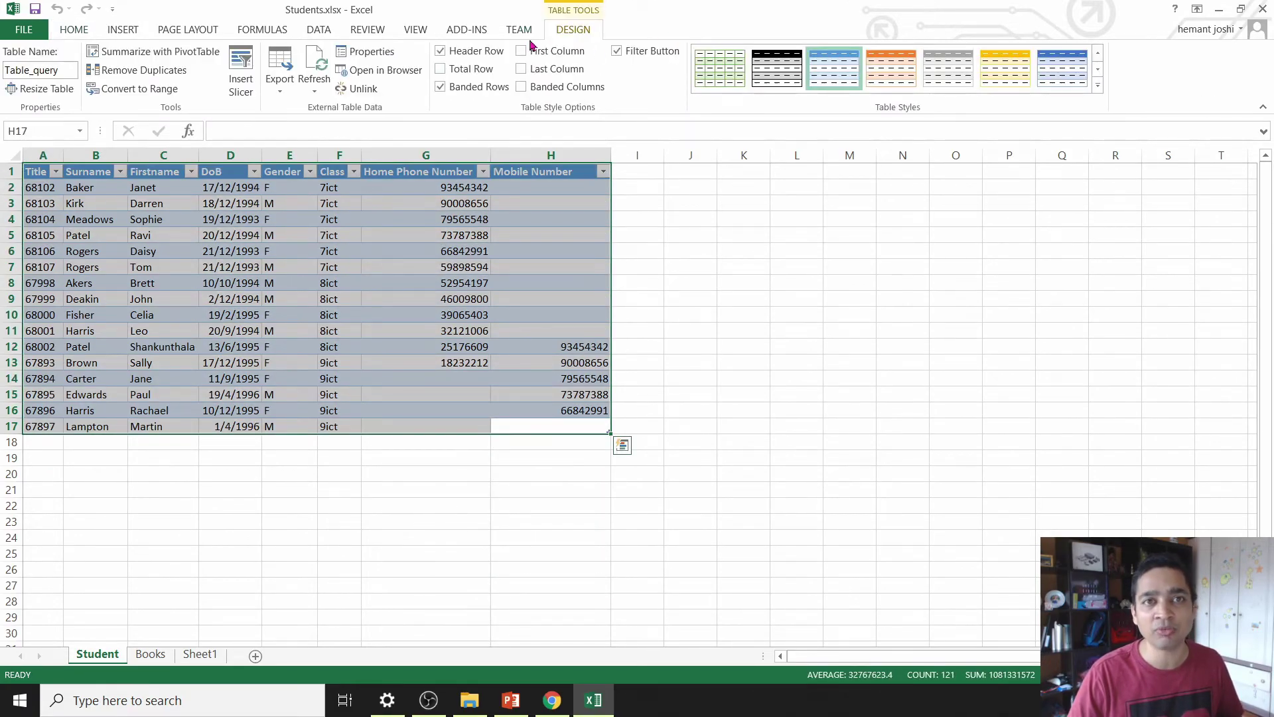
pyautogui.click(60, 70)
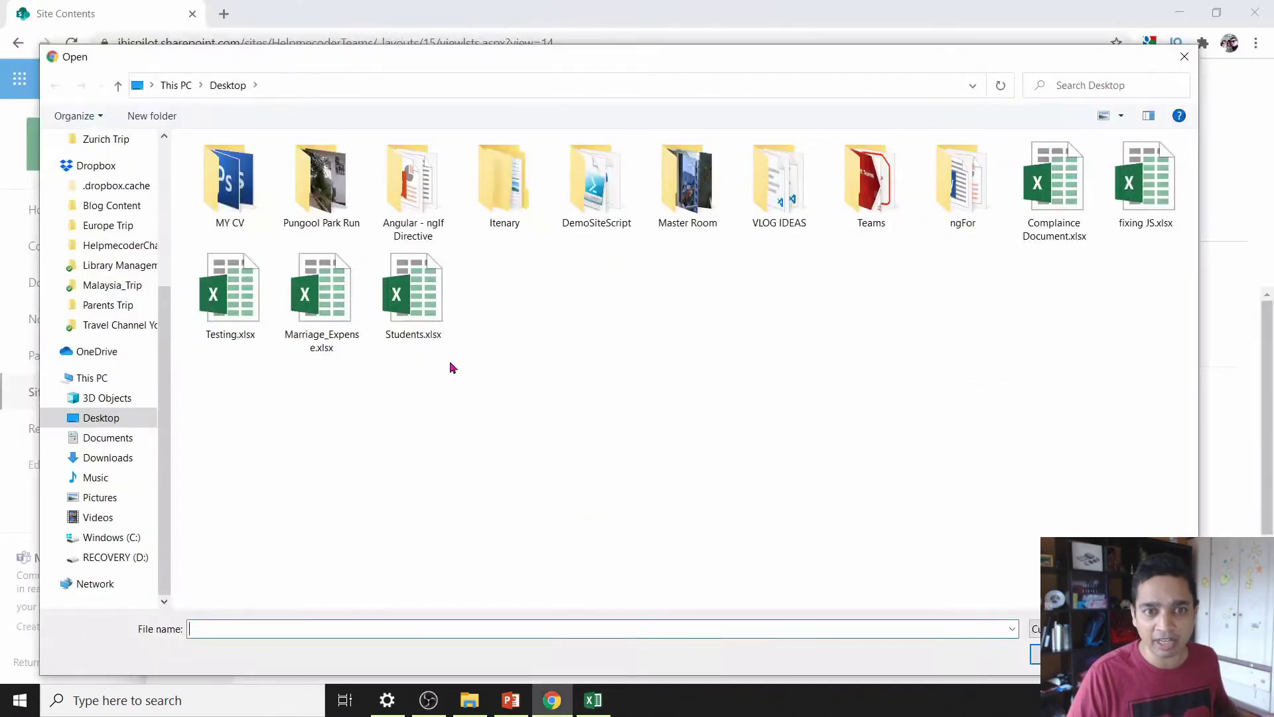
pyautogui.doubleClick(412, 284)
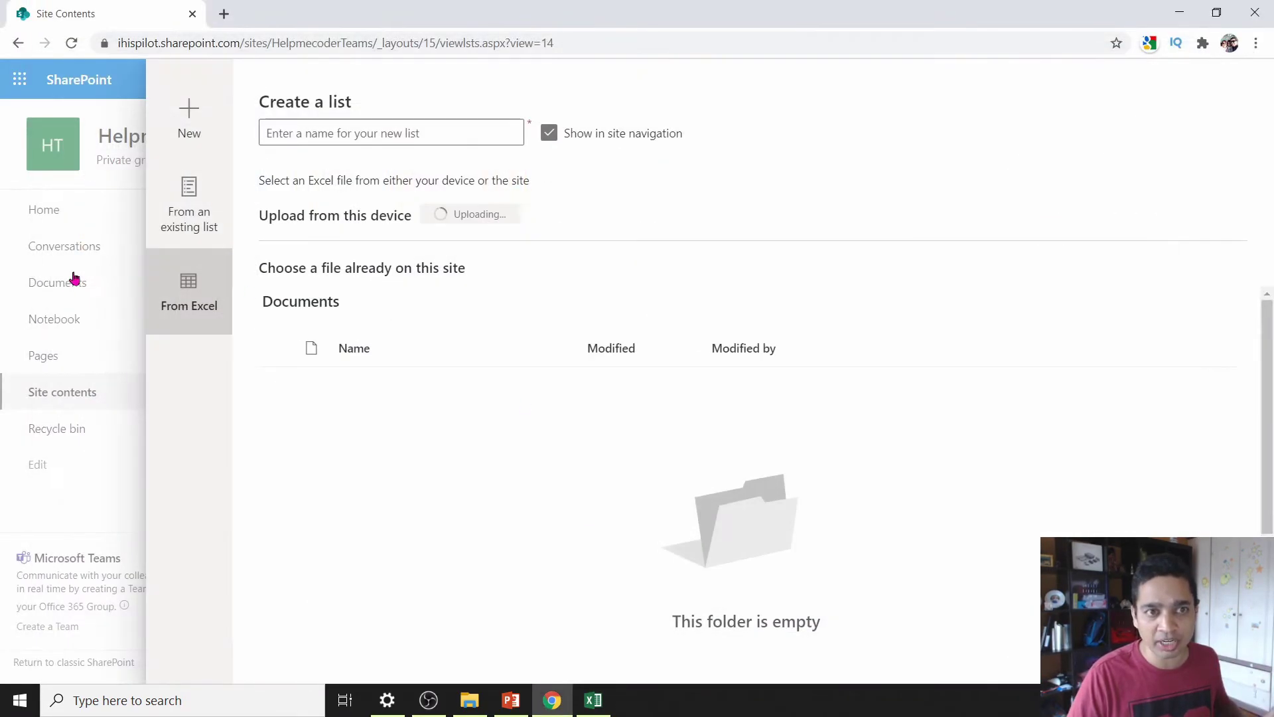
# - Name the new list StudentDetails and keep Table_query as the source table
pyautogui.click(364, 132)
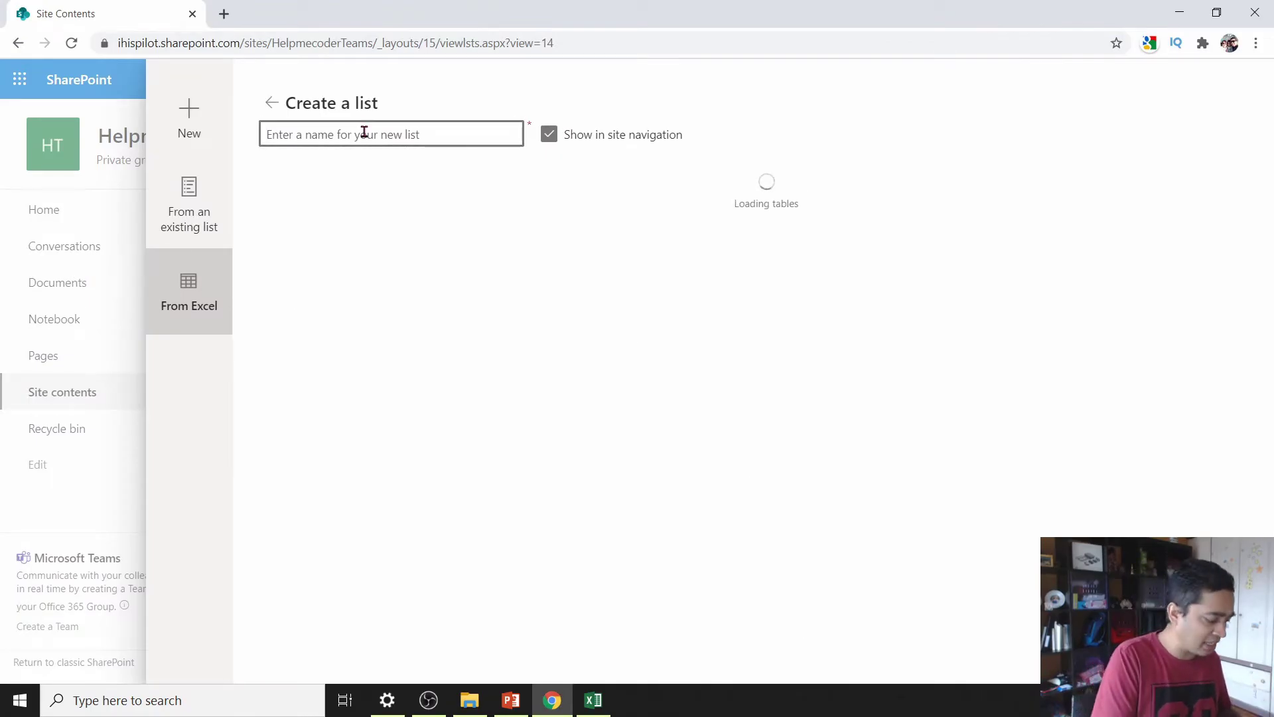
pyautogui.write('Student Details')
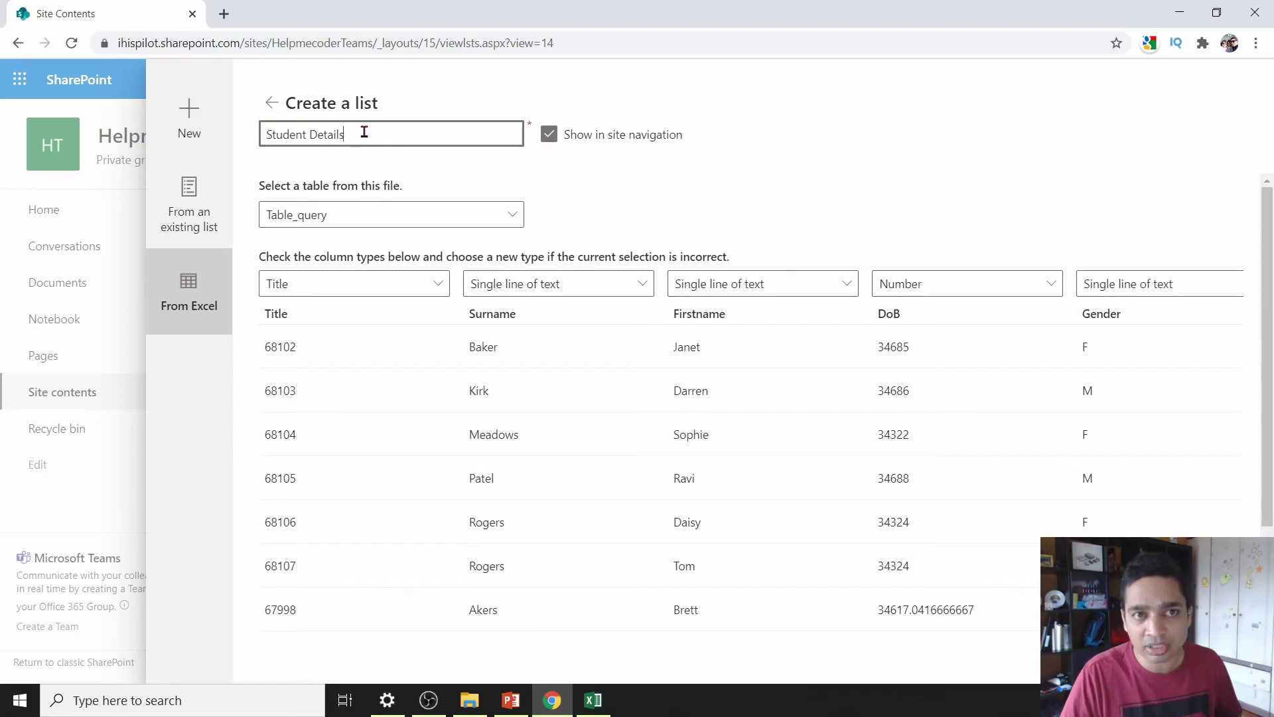
pyautogui.moveTo(364, 132); pyautogui.dragTo(150, 126)
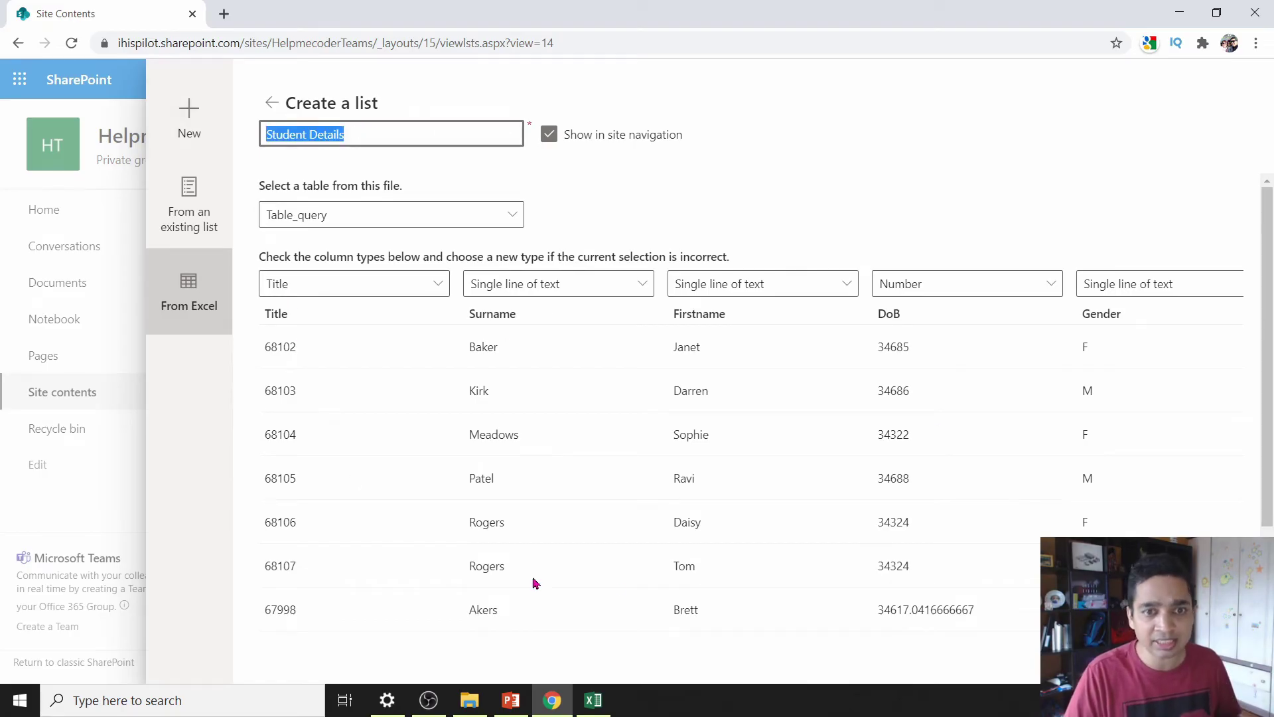
pyautogui.click(426, 209)
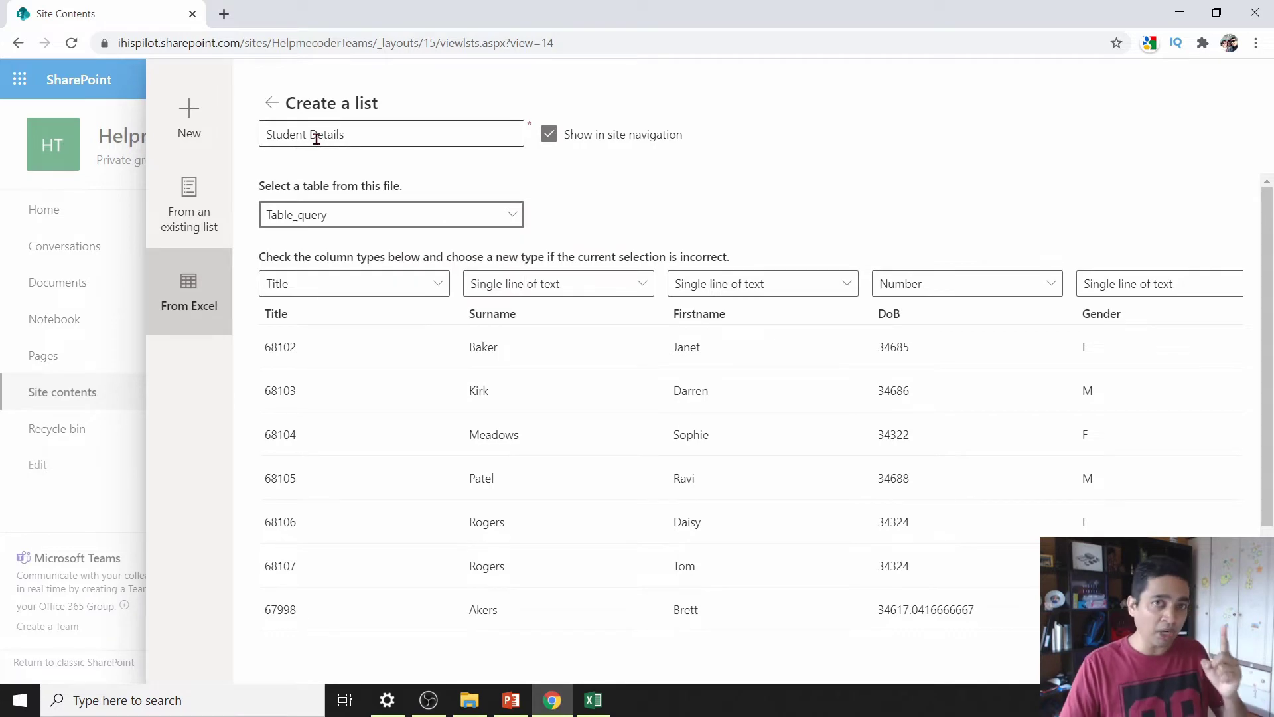
pyautogui.tripleClick(320, 137)
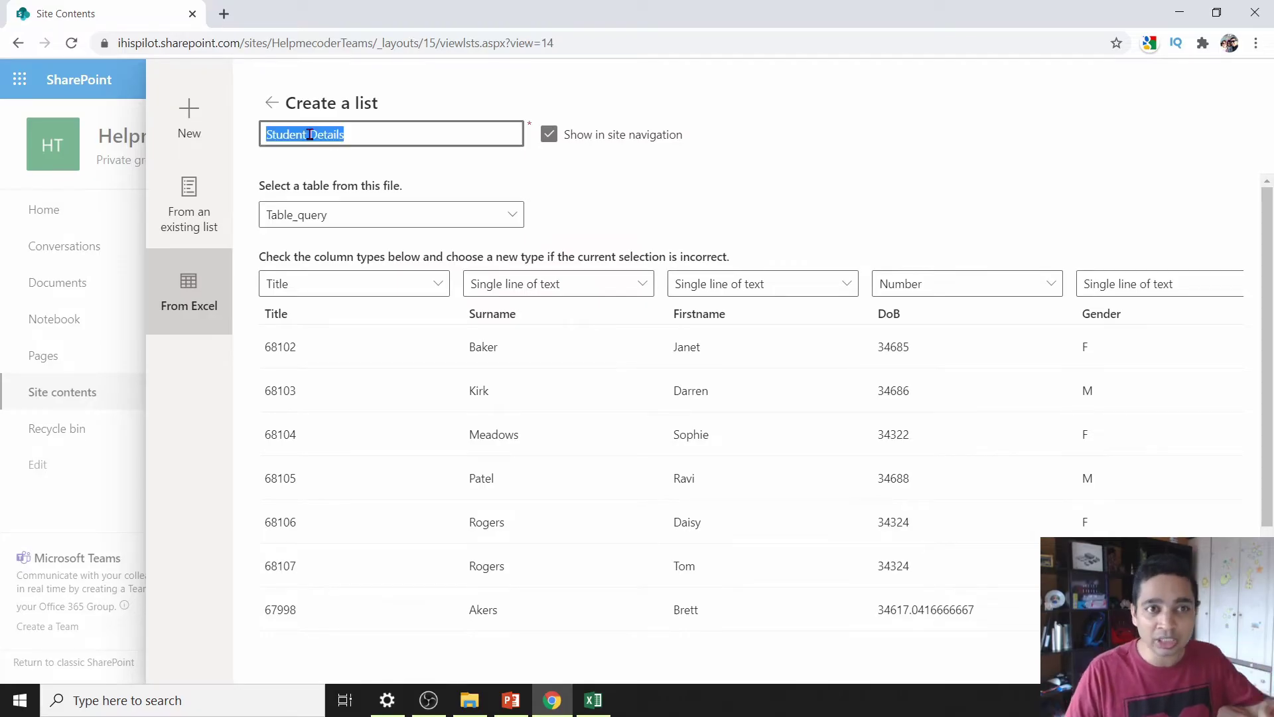
pyautogui.click(308, 137)
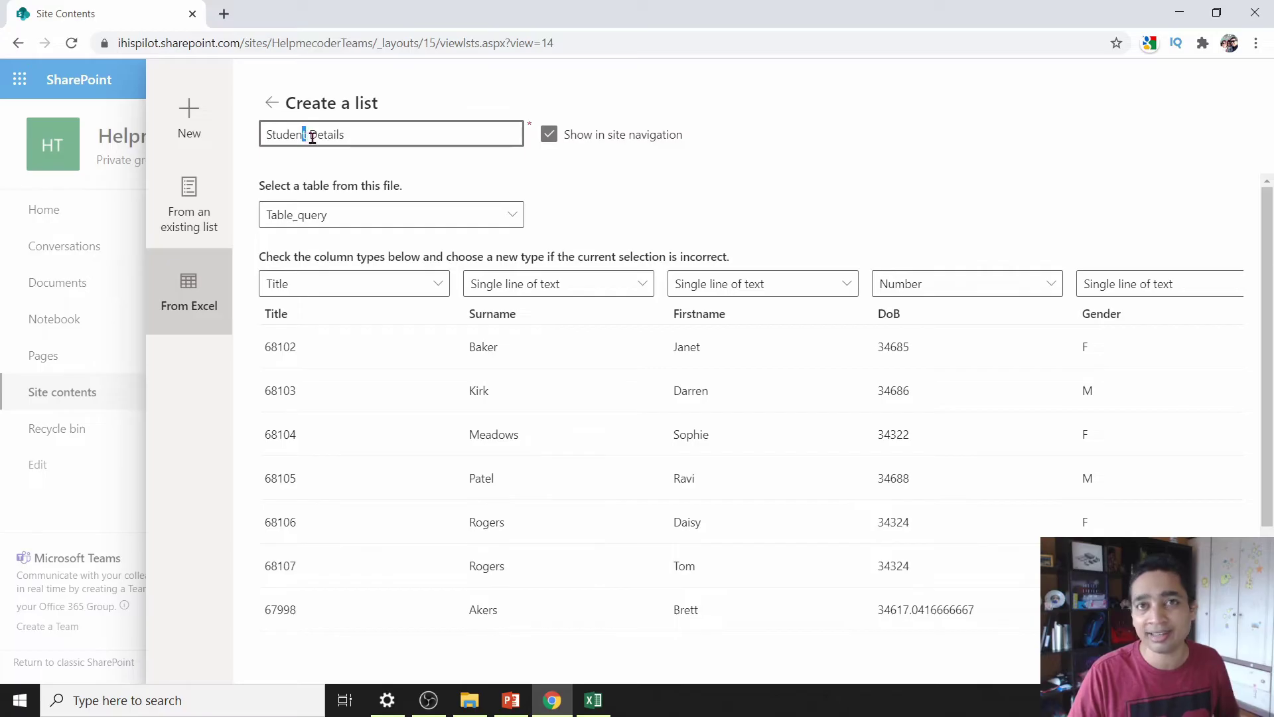
pyautogui.click(309, 136)
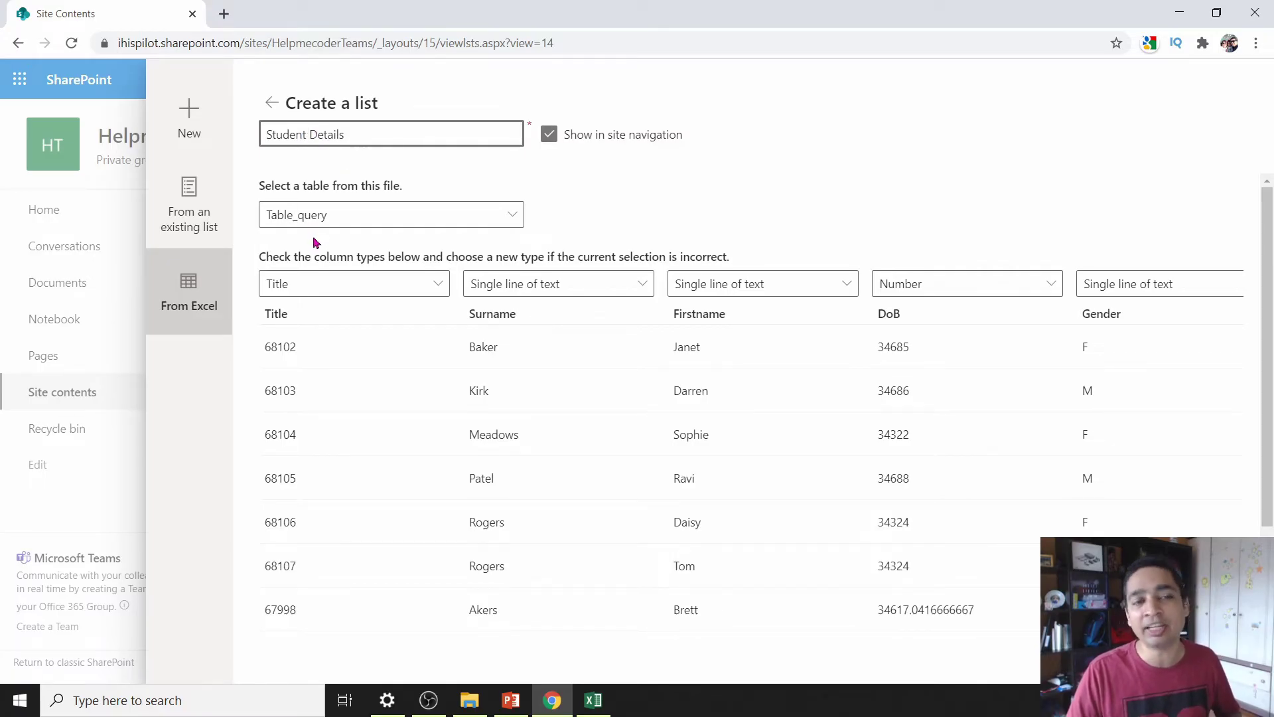
pyautogui.press('BackSpace')
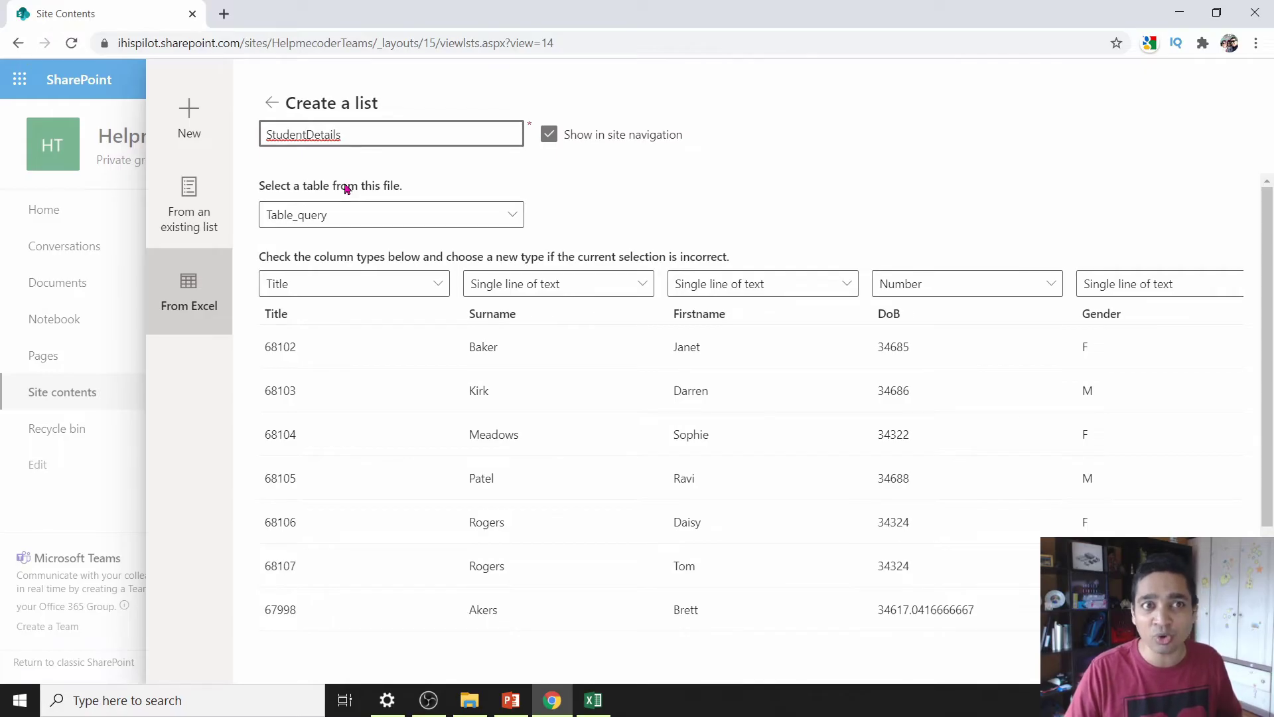
pyautogui.moveTo(346, 136); pyautogui.dragTo(254, 143)
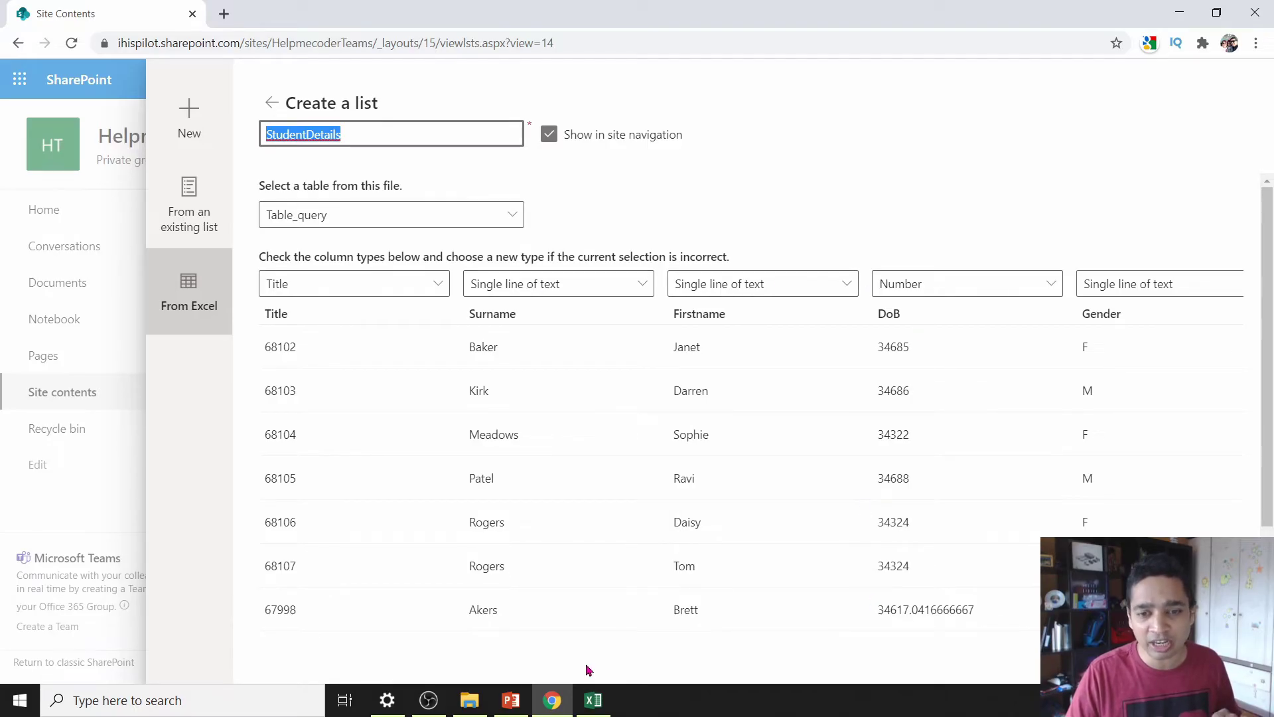
# - Set DoB to Date and time, and make Gender and Class Choice columns
pyautogui.click(901, 284)
pyautogui.click(932, 376)
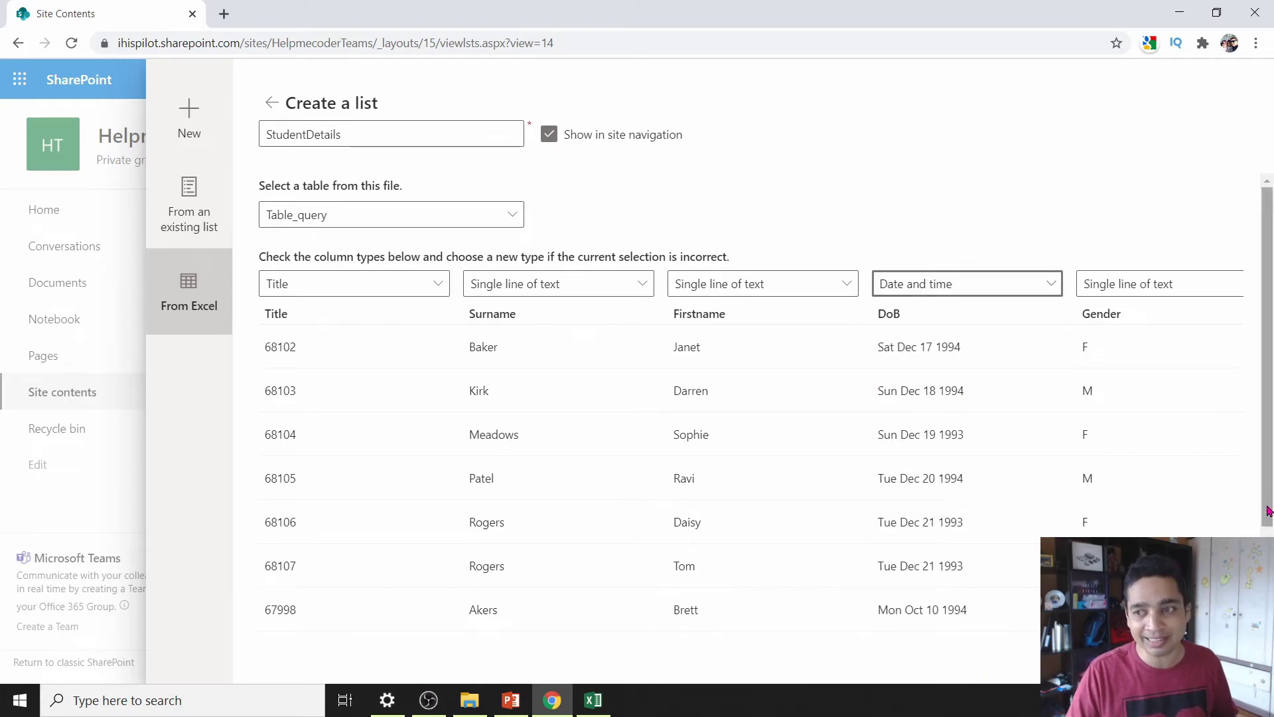
pyautogui.scroll(-2, 1114, 193)
pyautogui.click(1113, 192)
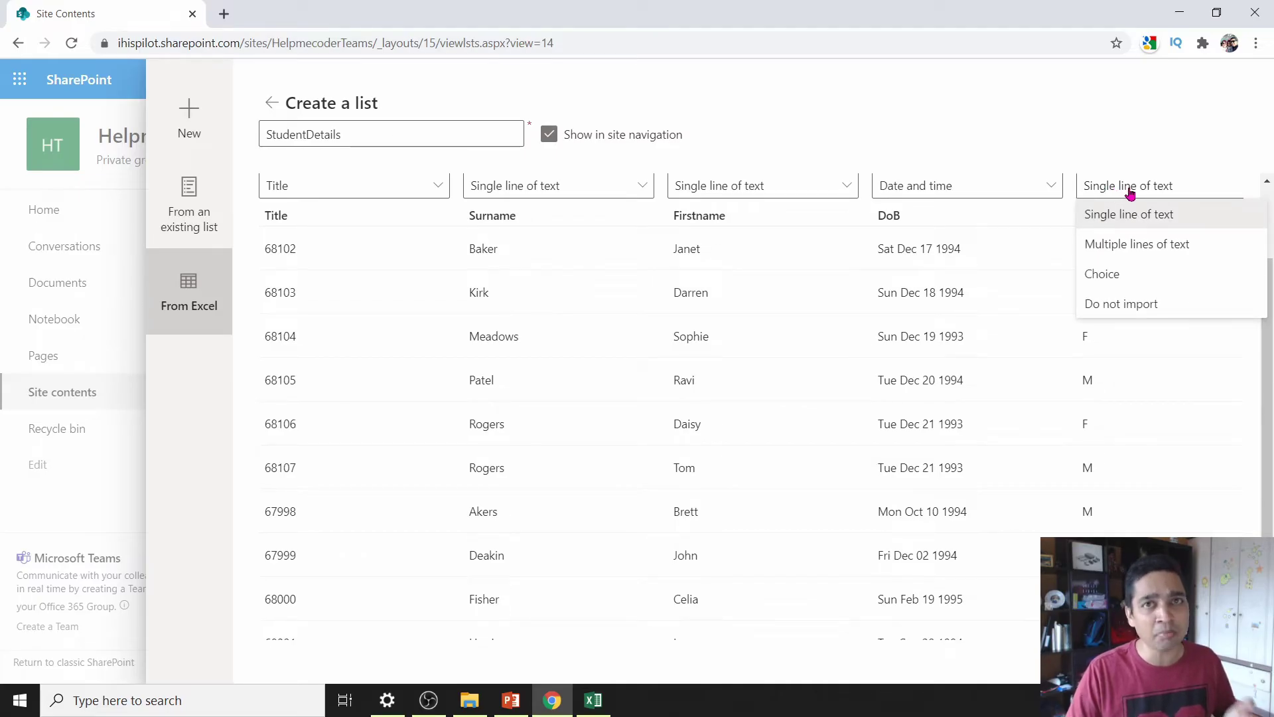
pyautogui.click(1114, 274)
pyautogui.scroll(-1, 842, 597)
pyautogui.moveTo(842, 634); pyautogui.dragTo(1039, 644)
pyautogui.scroll(2, 870, 396)
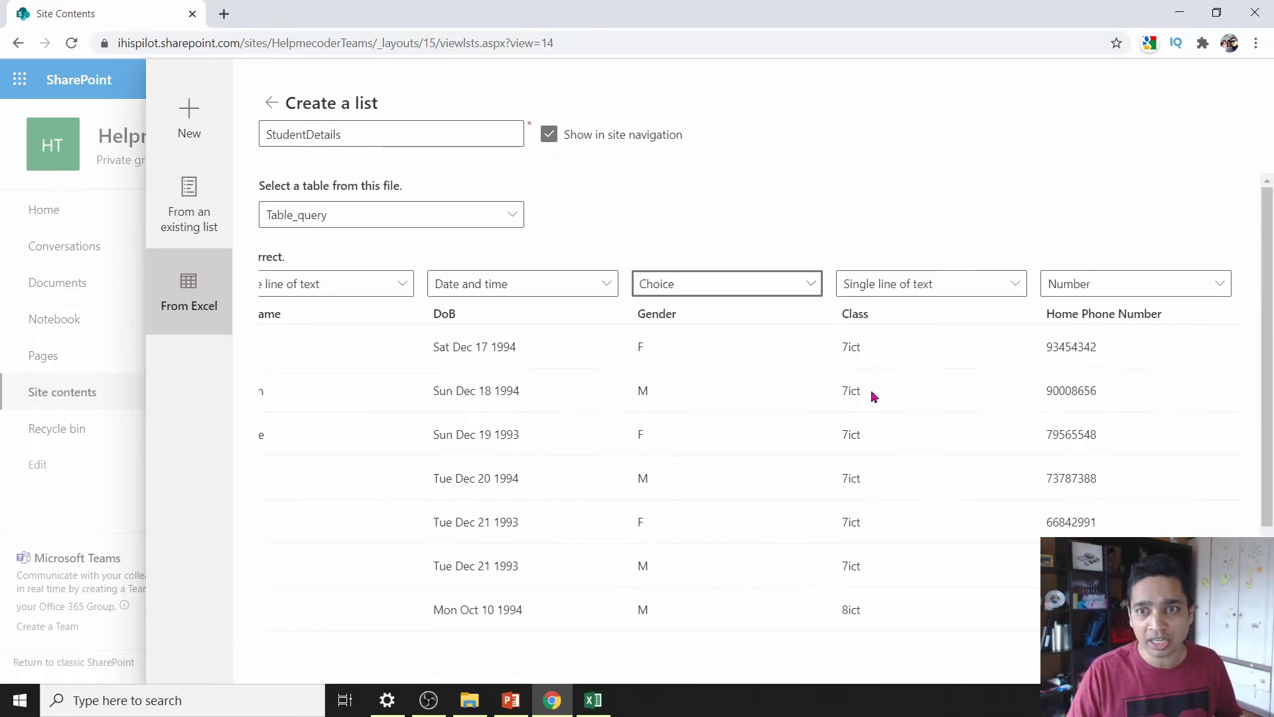
pyautogui.click(892, 290)
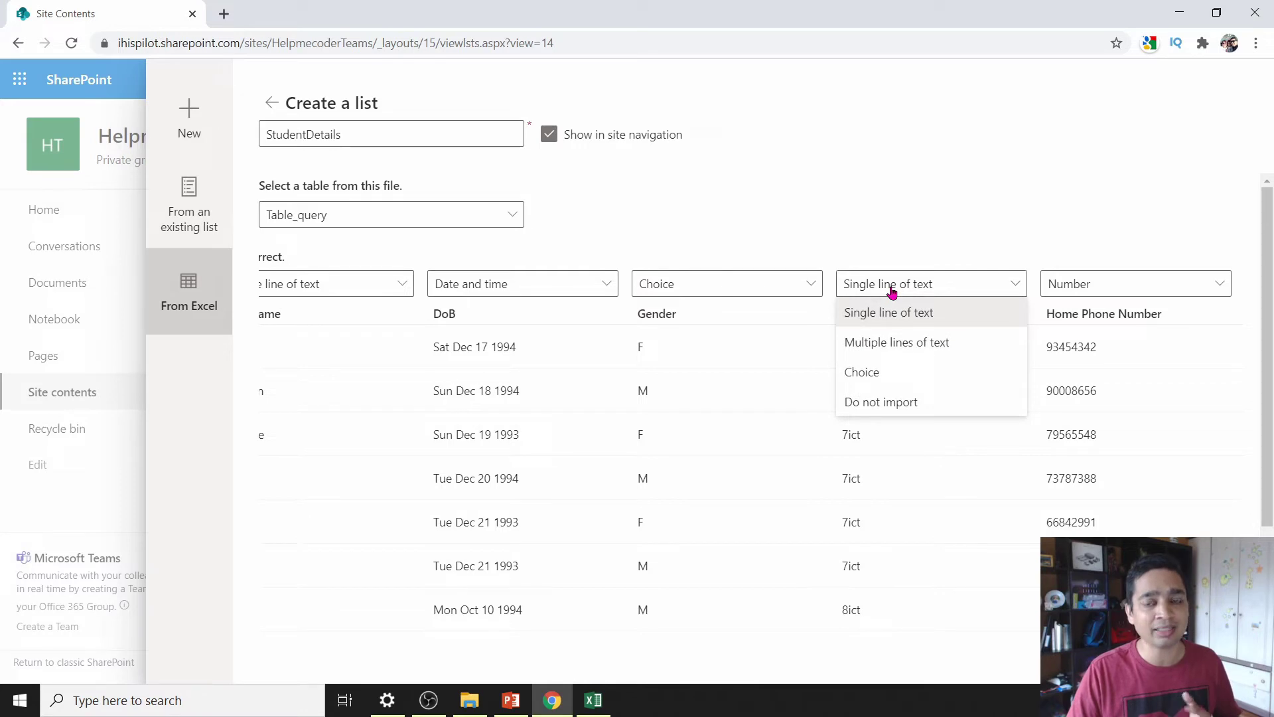
pyautogui.click(890, 369)
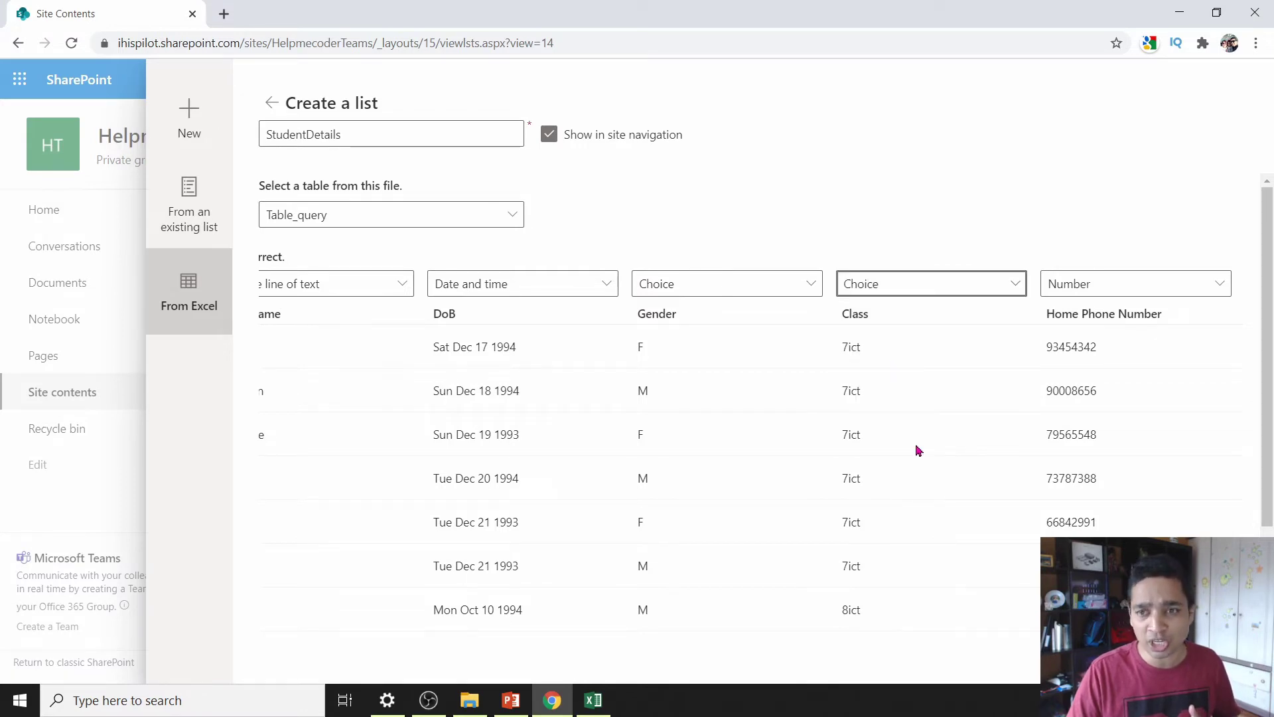
pyautogui.moveTo(1268, 371); pyautogui.dragTo(1271, 261)
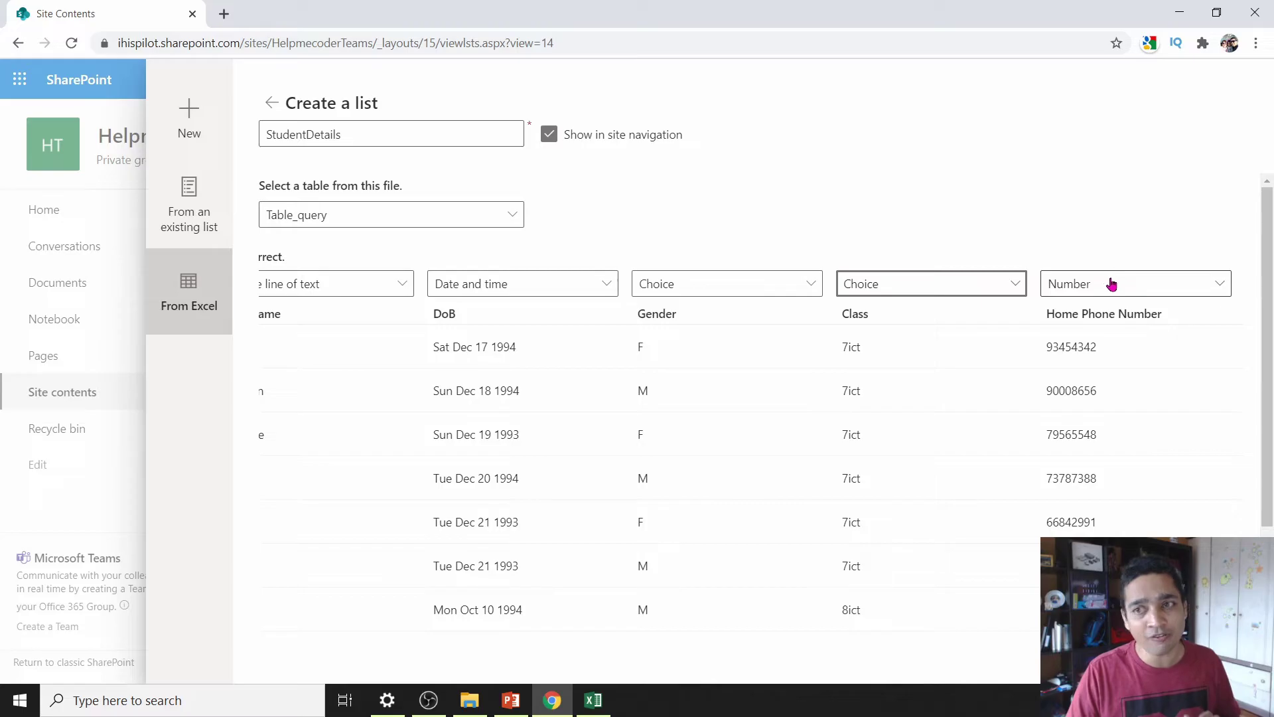
# - Keep Home Phone Number as a Number column and create the list
pyautogui.click(1111, 285)
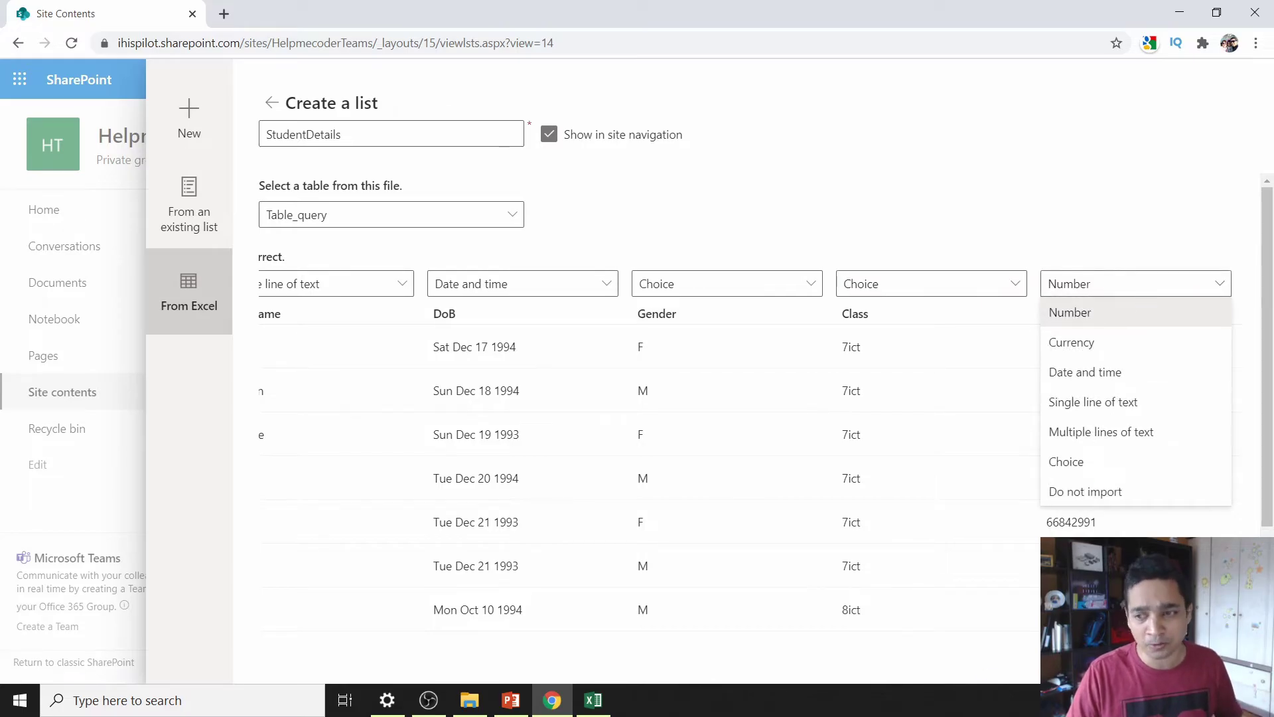
pyautogui.moveTo(1270, 521); pyautogui.dragTo(1270, 574)
pyautogui.scroll(1, 750, 398)
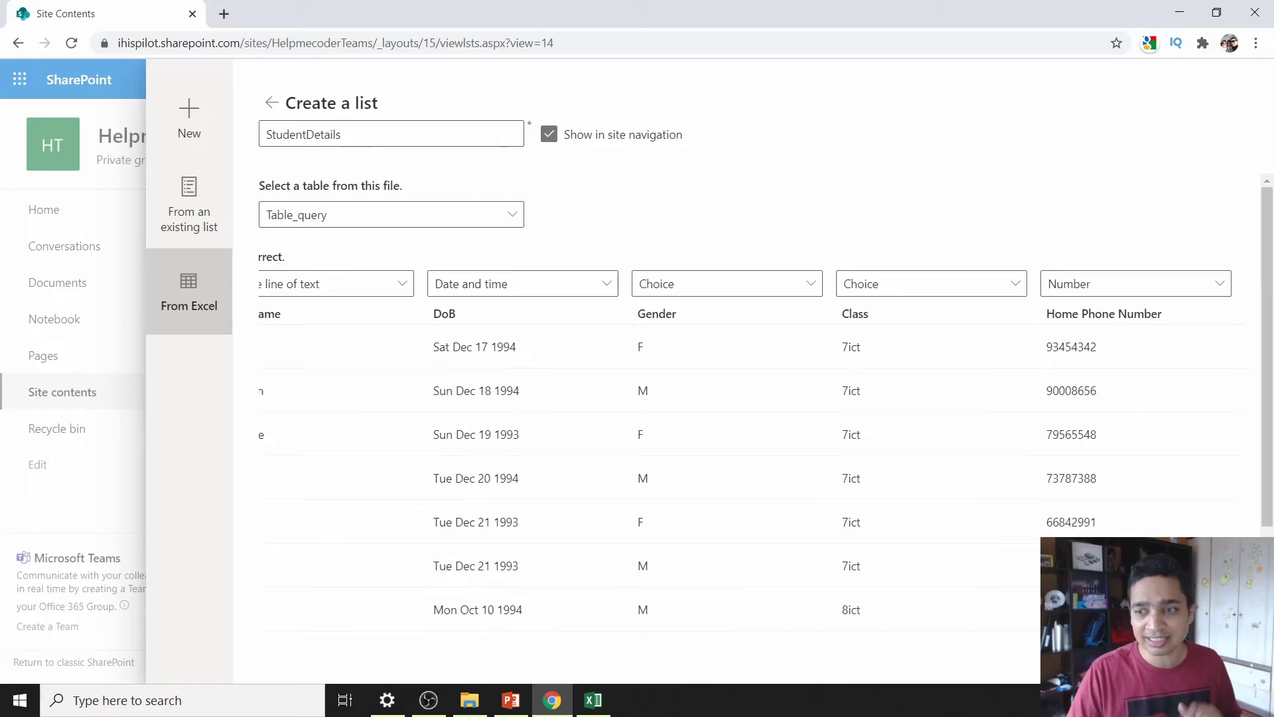
pyautogui.click(1134, 656)
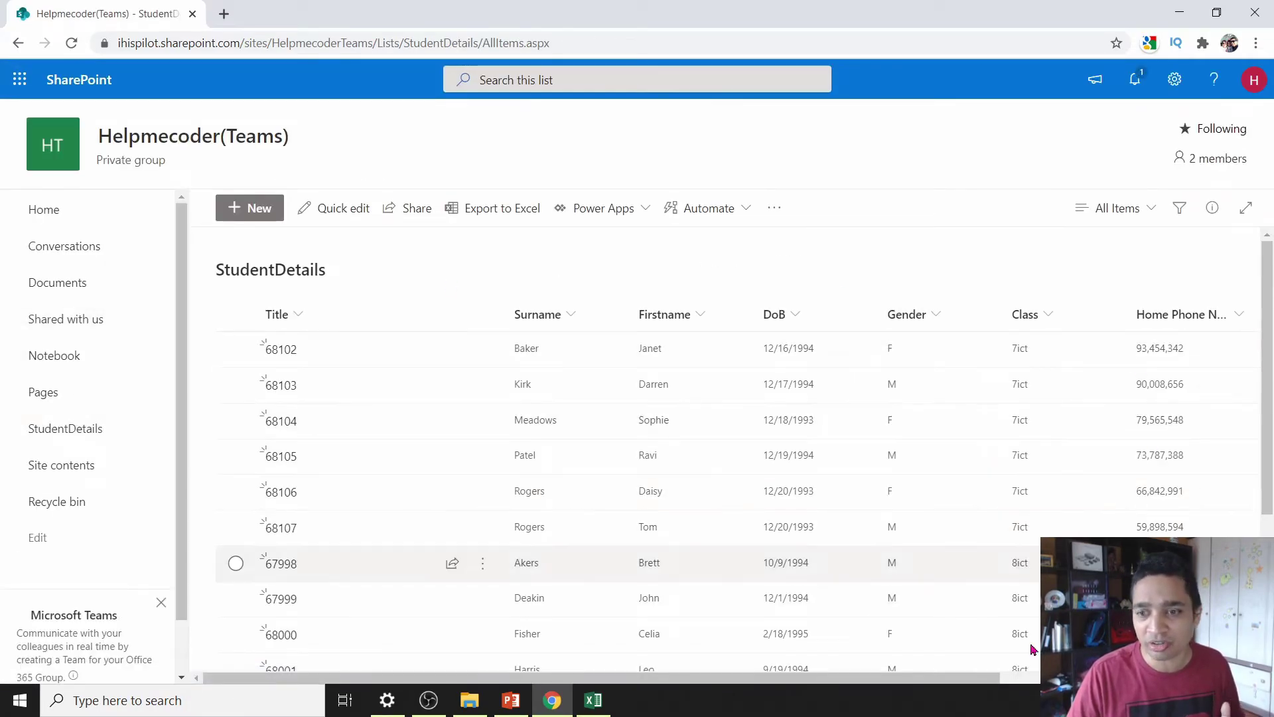
# - Zoom the page in and reach the list's name, description and navigation settings
pyautogui.moveTo(911, 679)
pyautogui.mouseDown()
pyautogui.moveTo(1142, 686)
pyautogui.moveTo(913, 685)
pyautogui.mouseUp()
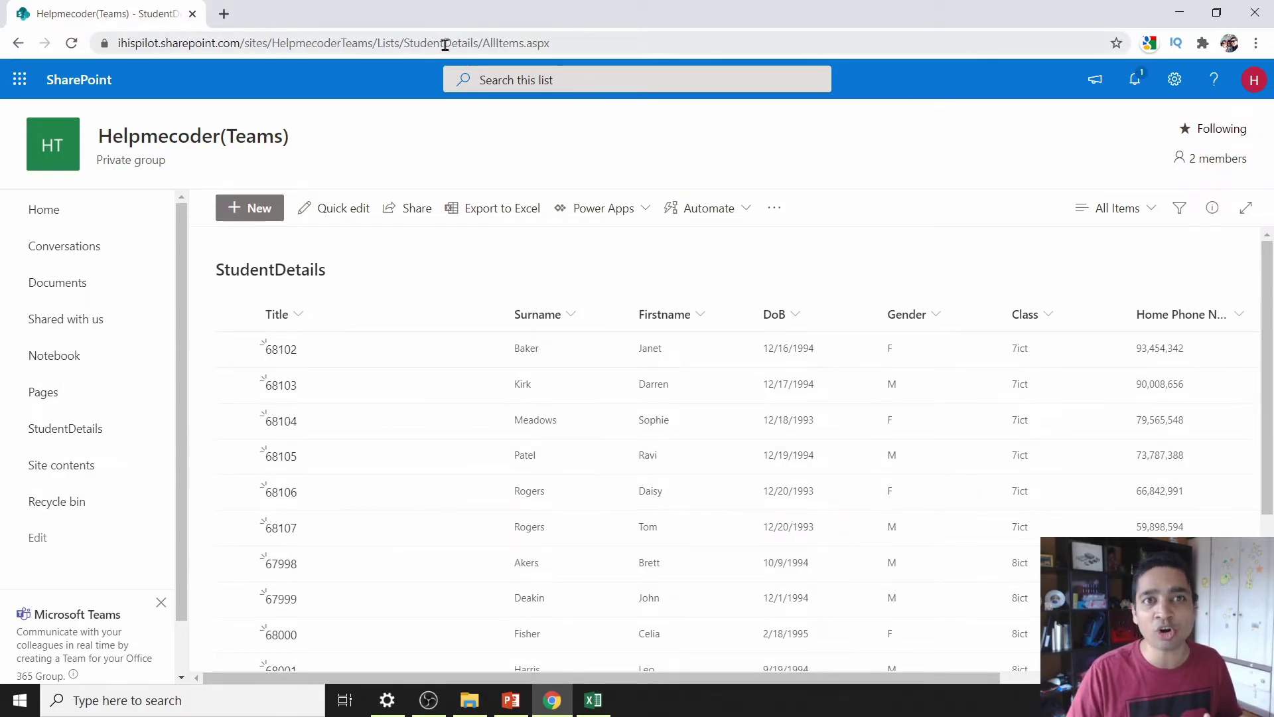
pyautogui.hotkey('ctrl', '+')
pyautogui.hotkey('ctrl', '+')
pyautogui.hotkey('ctrl', '+')
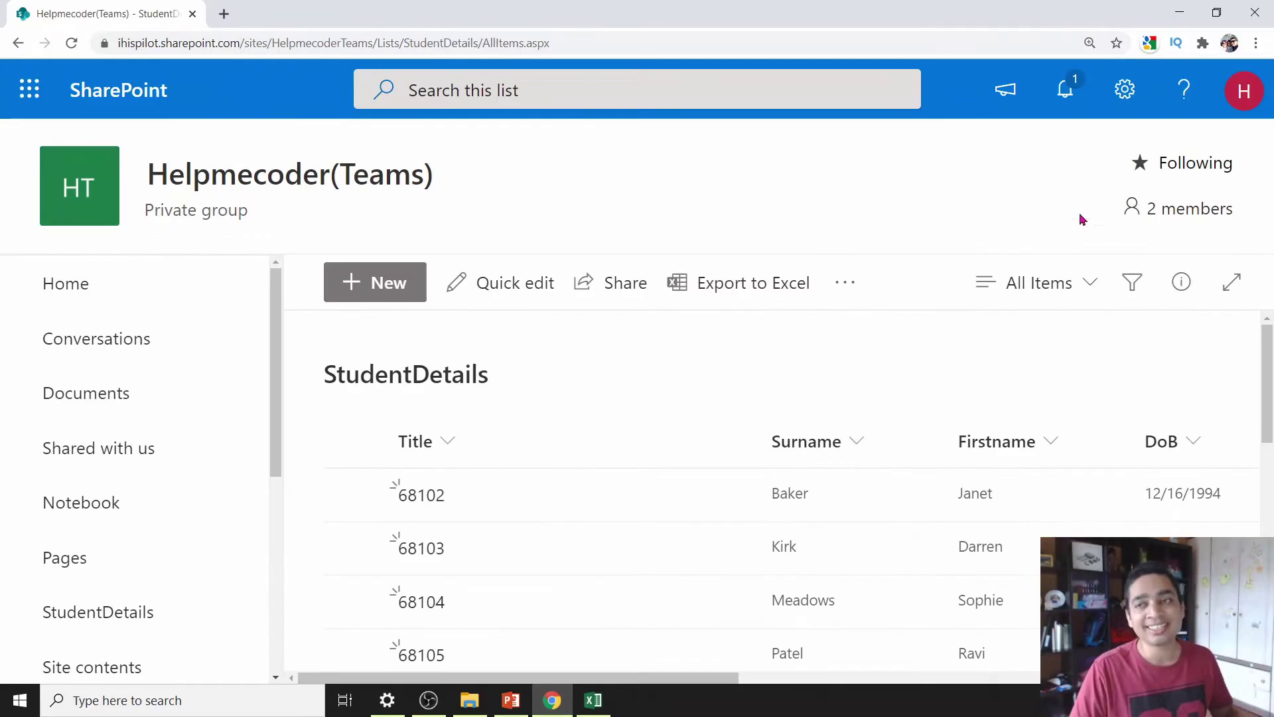
pyautogui.click(1125, 91)
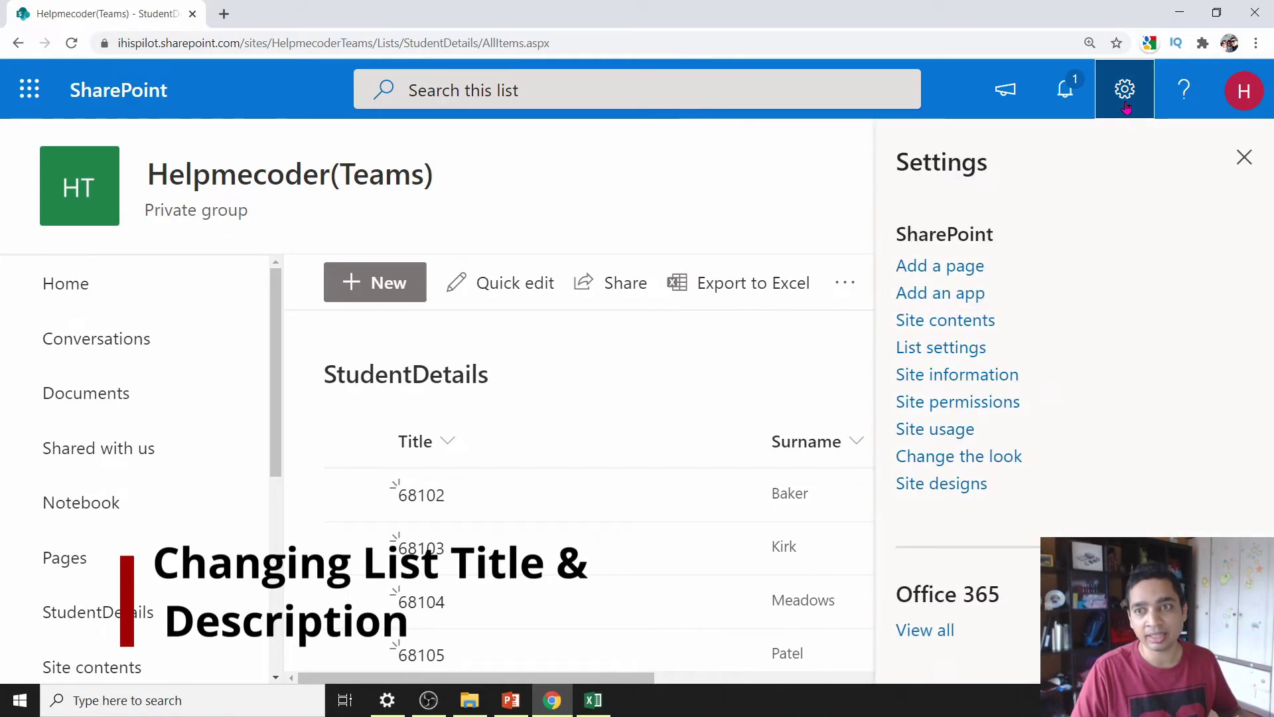
pyautogui.click(950, 357)
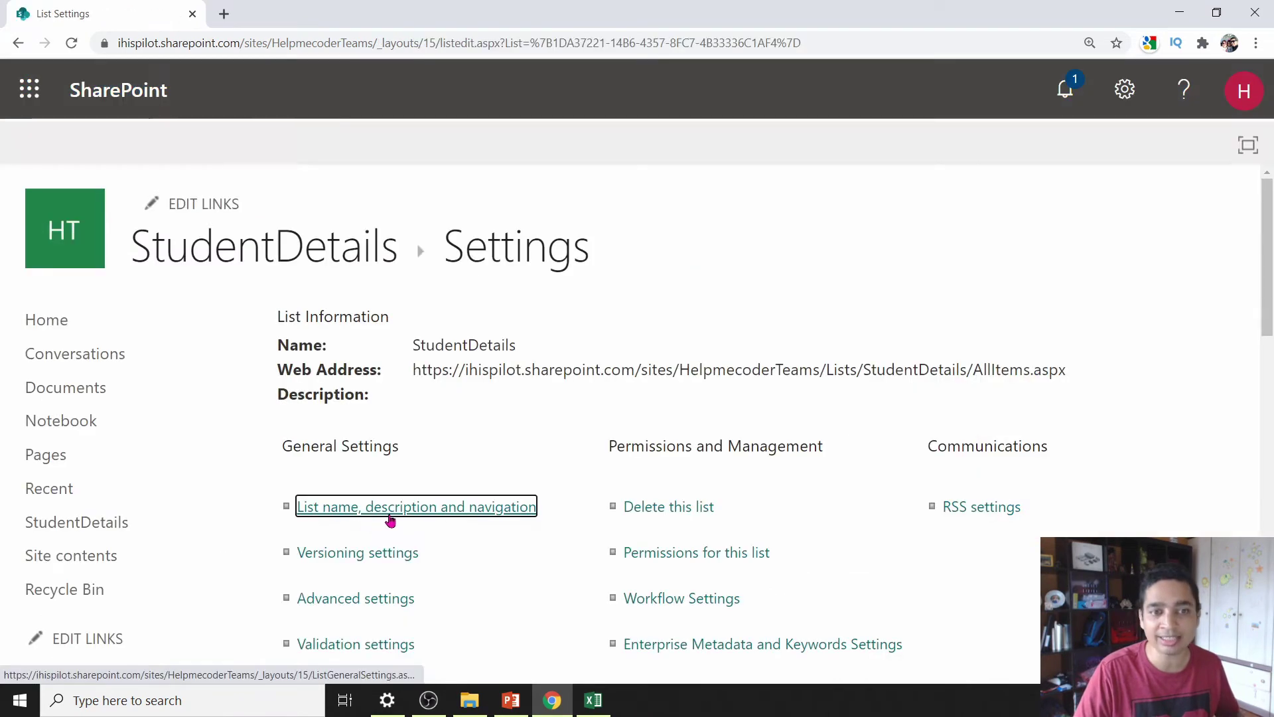
pyautogui.click(398, 511)
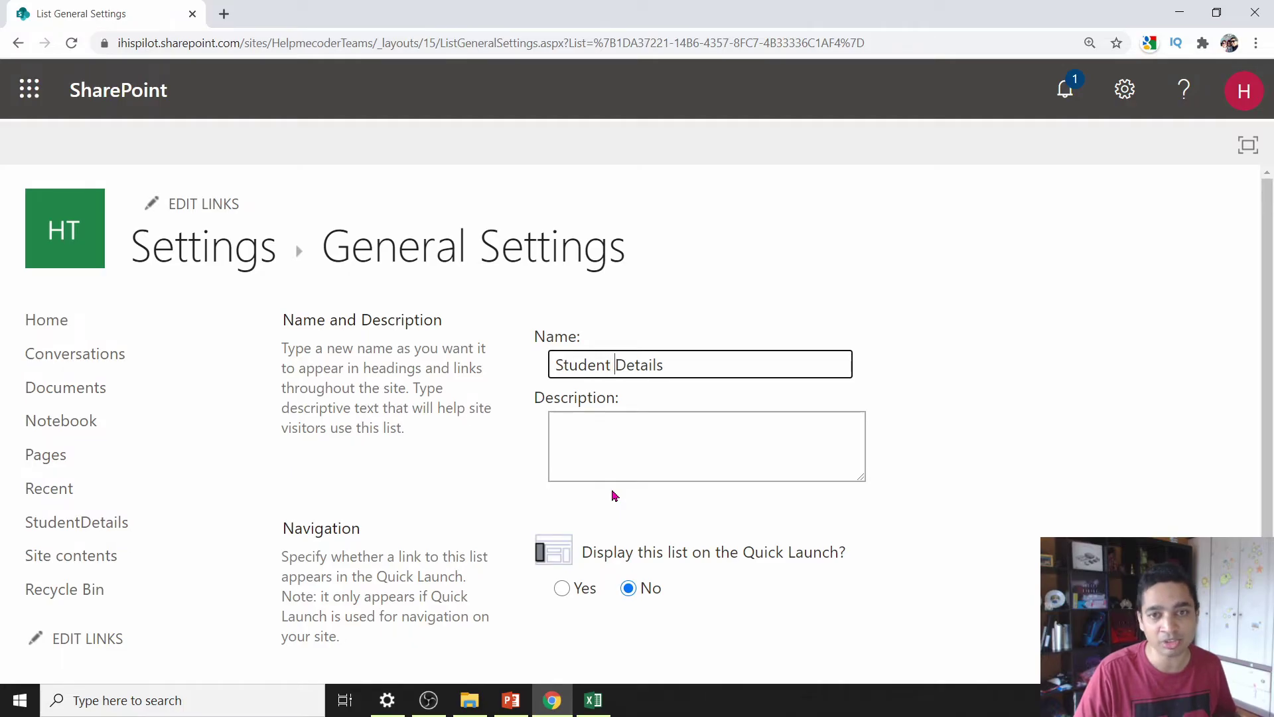
# - Set name and description to Student Details, show it on Quick Launch, and save
pyautogui.click(606, 437)
pyautogui.moveTo(673, 364); pyautogui.dragTo(475, 400)
pyautogui.hotkey('ctrl', 'c')
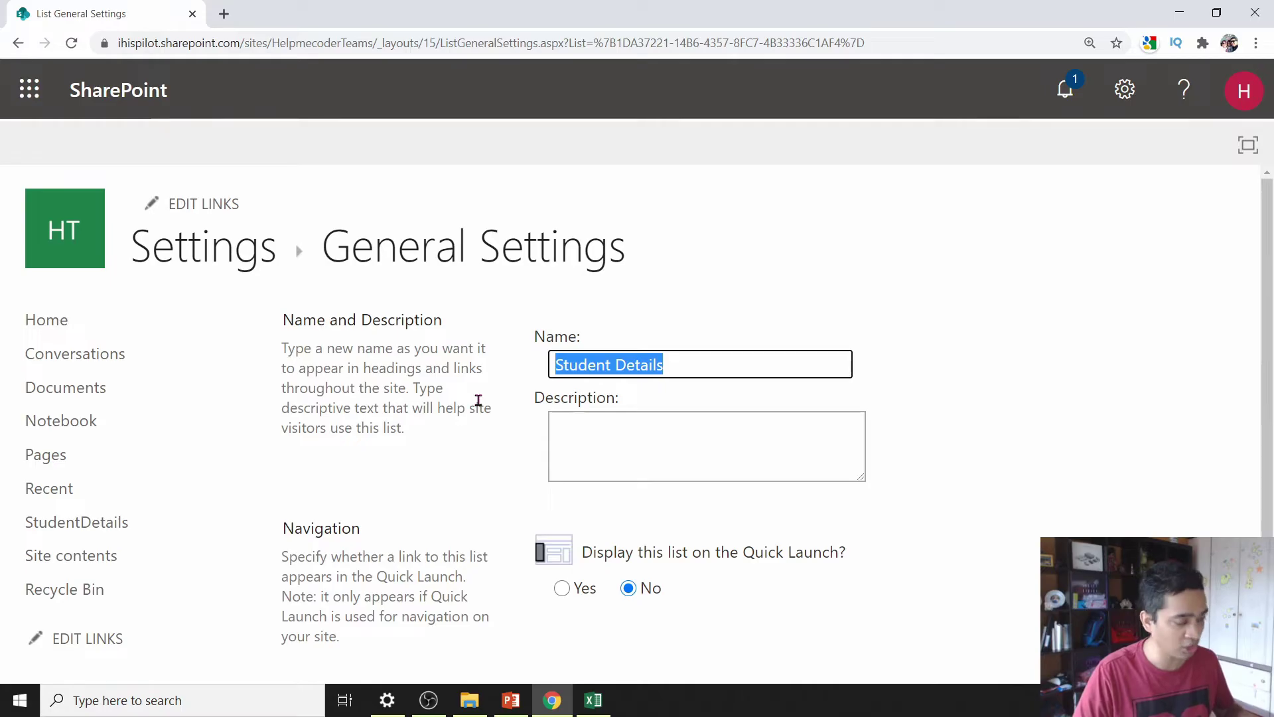
pyautogui.click(622, 416)
pyautogui.hotkey('ctrl', 'v')
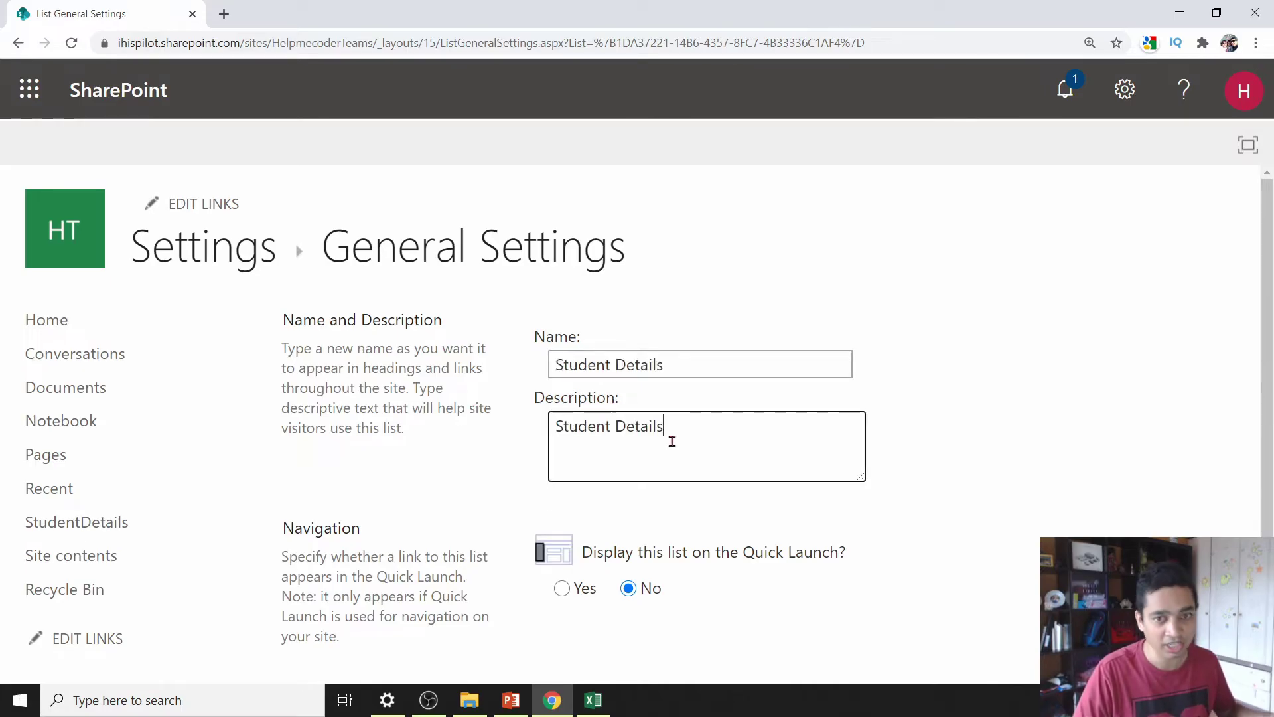
pyautogui.scroll(-2, 730, 458)
pyautogui.click(561, 441)
pyautogui.click(851, 571)
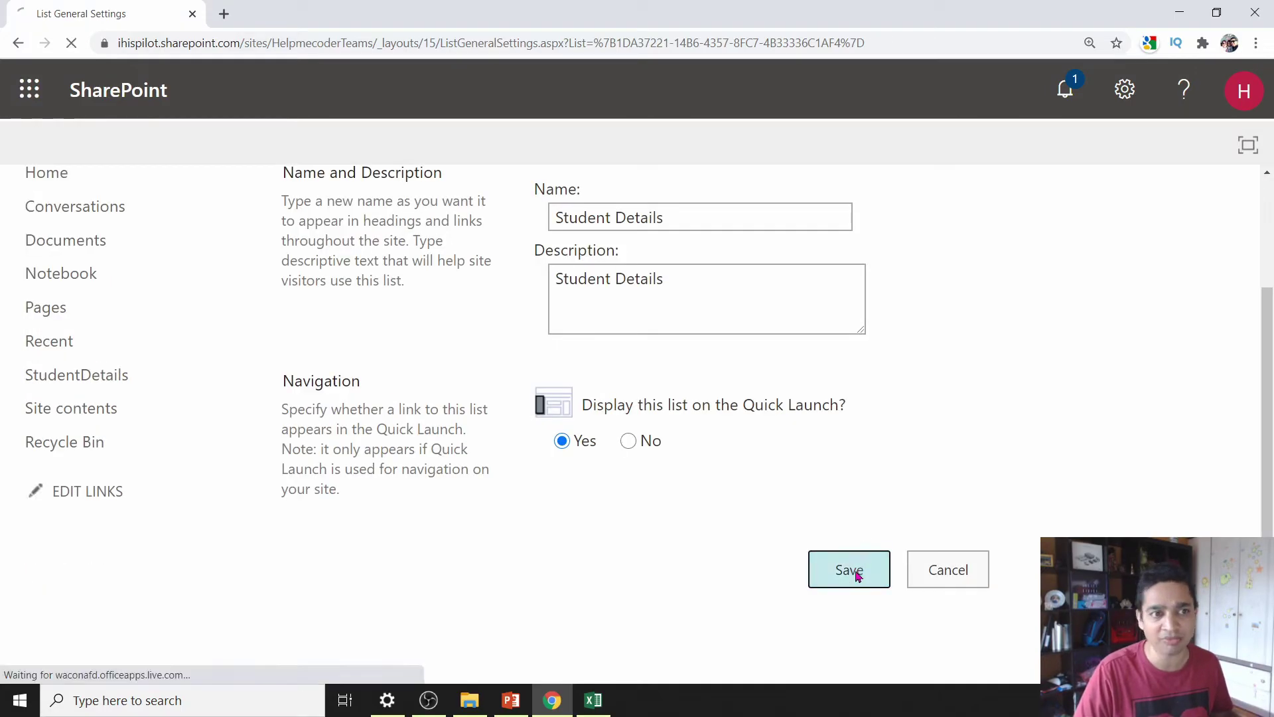
pyautogui.click(325, 266)
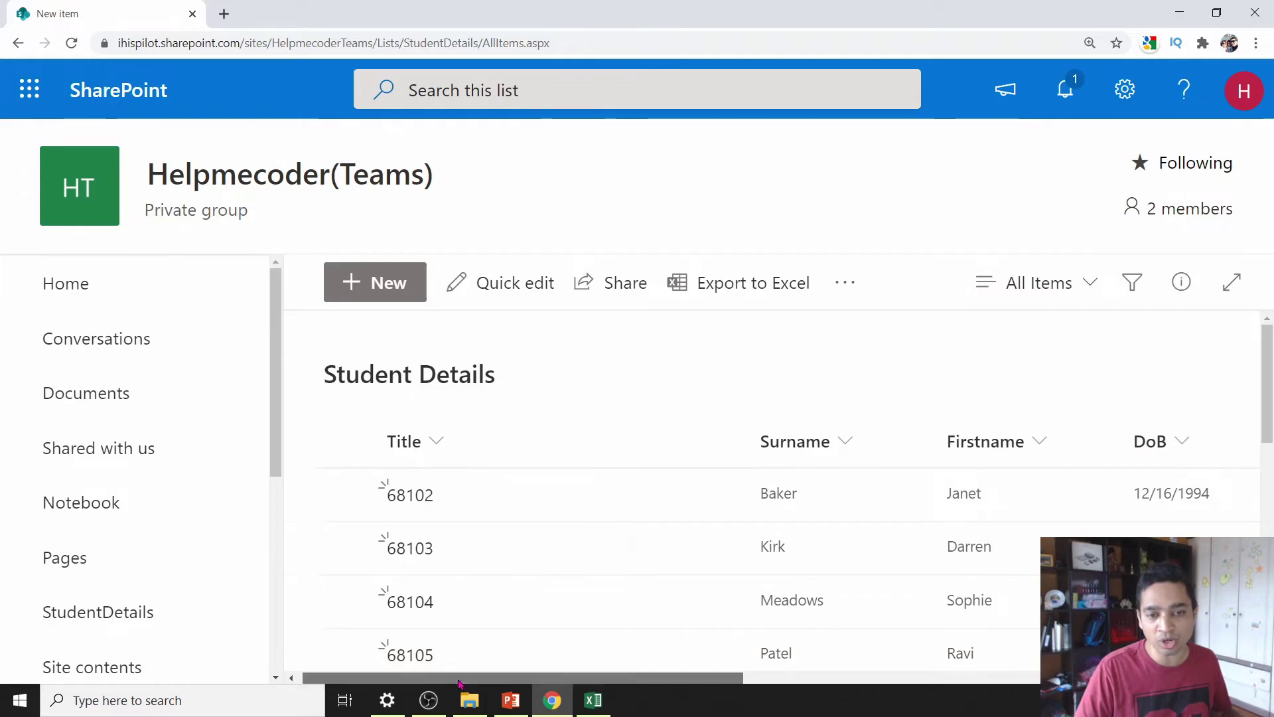
# - Scroll the list right and open the full Create Column page from Add column
pyautogui.moveTo(449, 676); pyautogui.dragTo(962, 677)
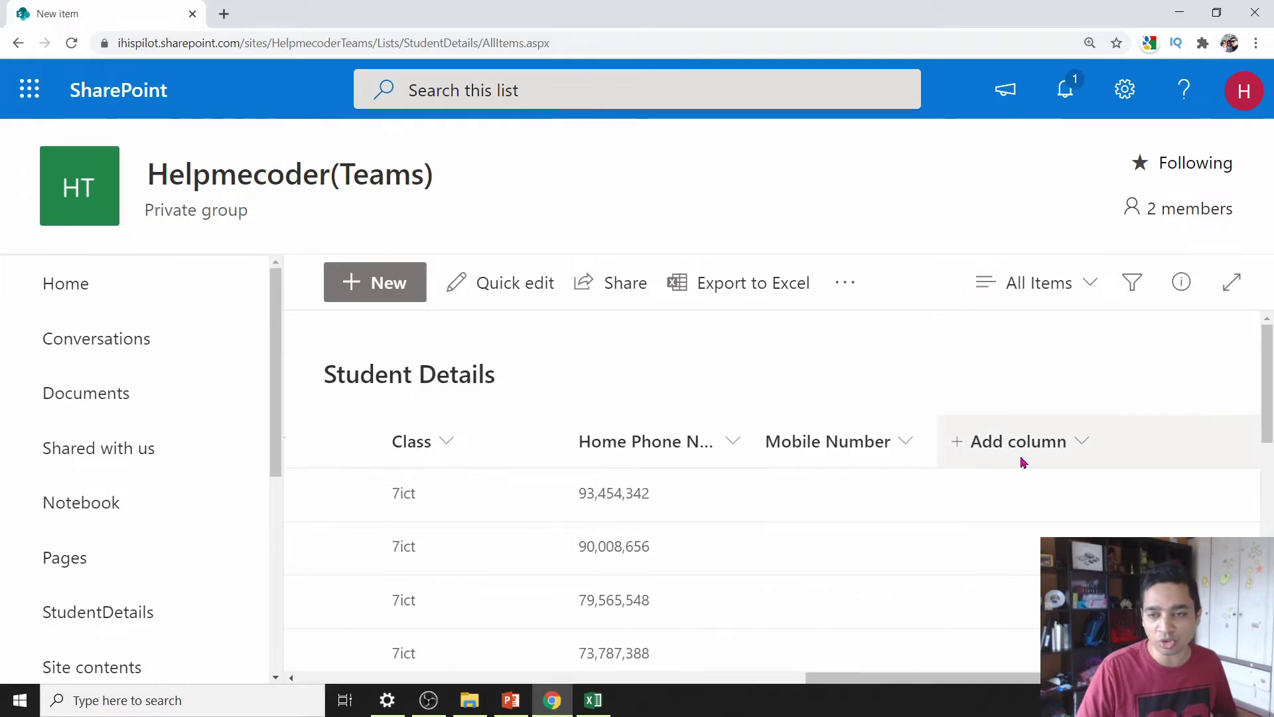
pyautogui.click(1081, 443)
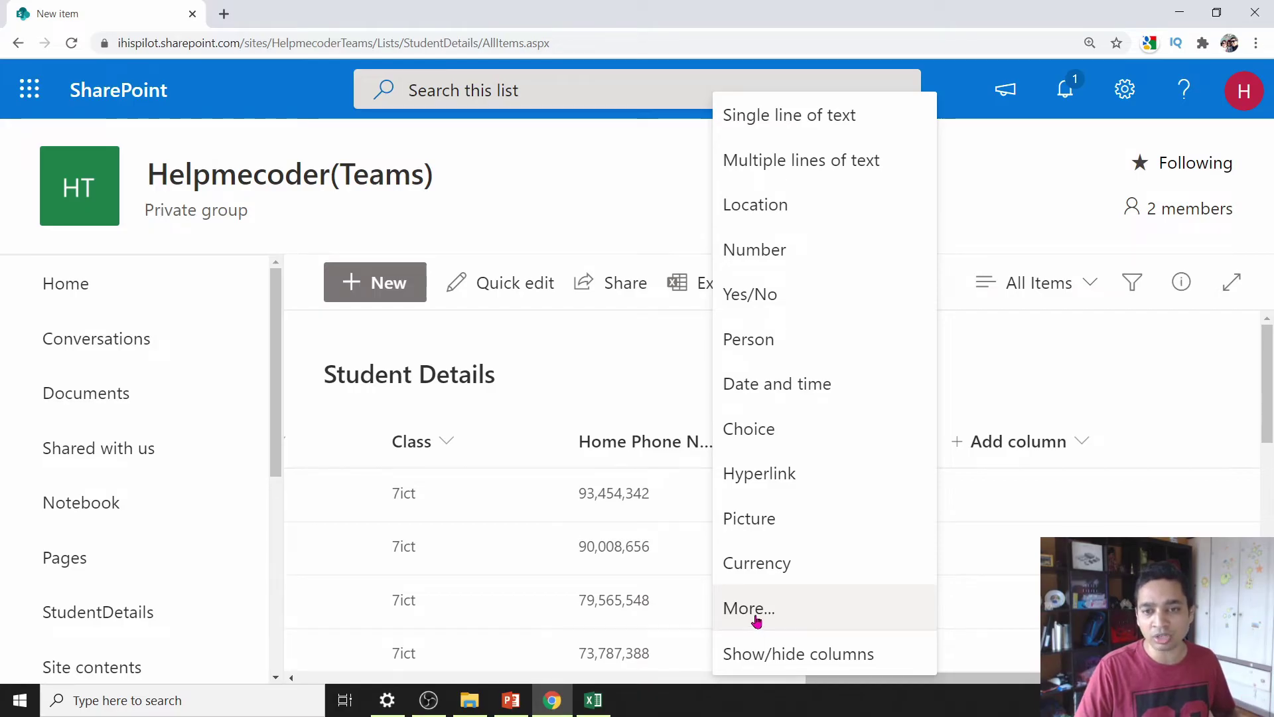
pyautogui.click(756, 620)
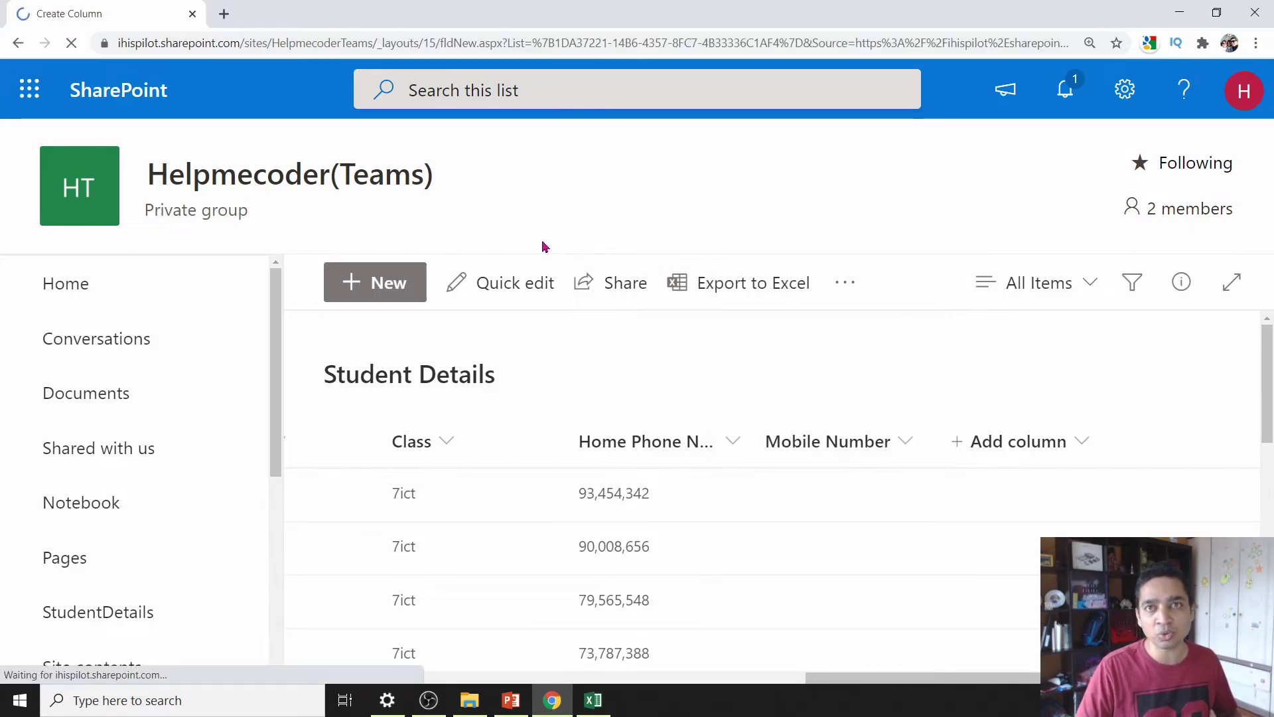
# - Make the new column a Choice column displayed as checkboxes allowing multiple selections
pyautogui.scroll(-4, 660, 455)
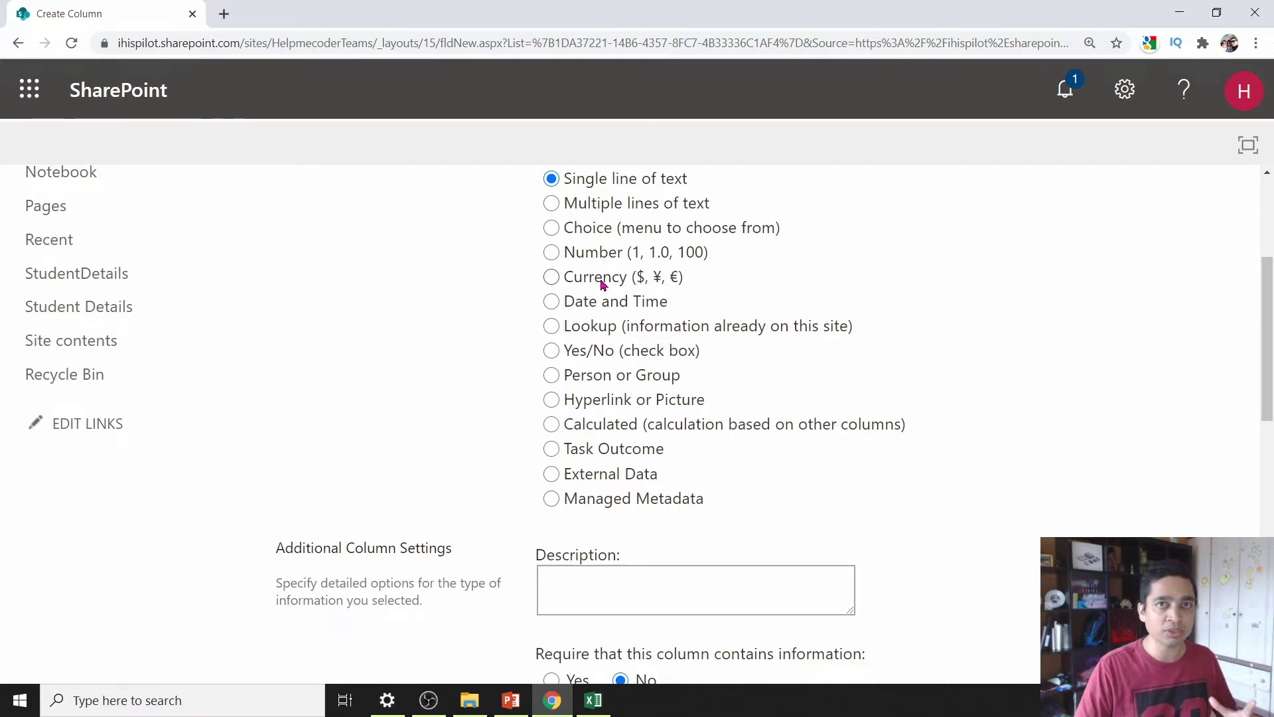
pyautogui.scroll(1, 589, 336)
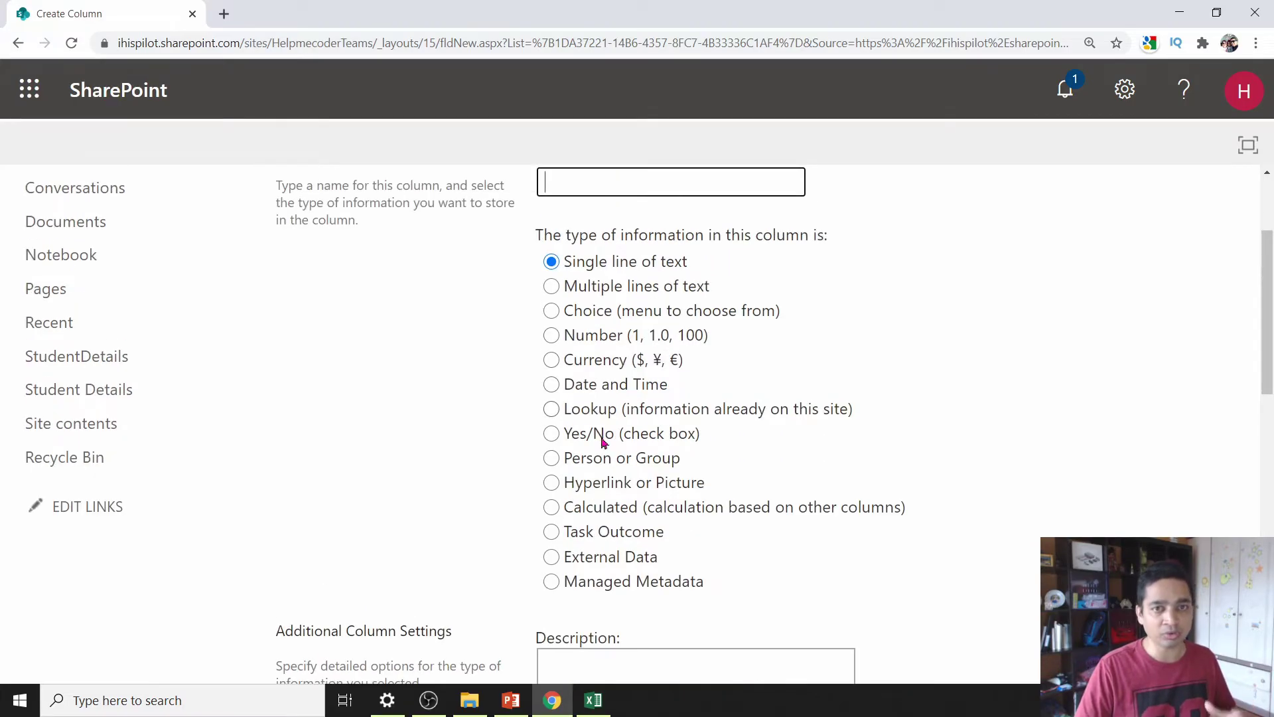
pyautogui.click(551, 310)
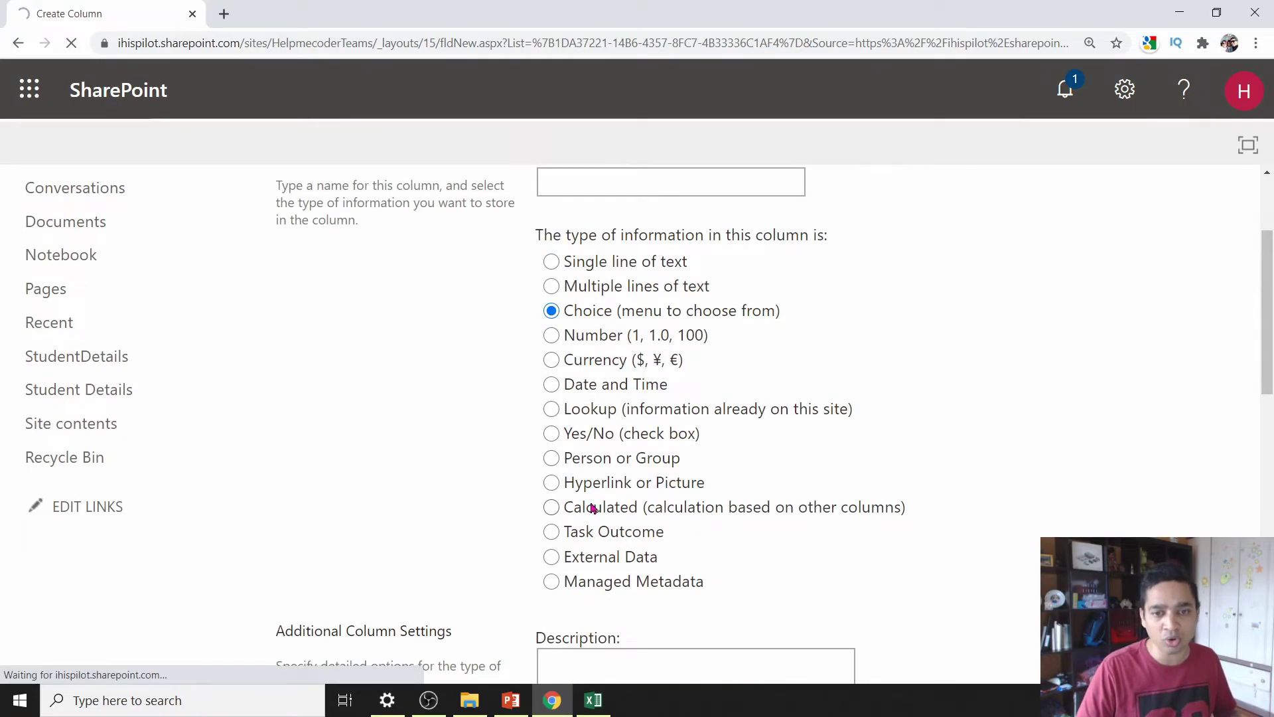
pyautogui.scroll(-5, 617, 531)
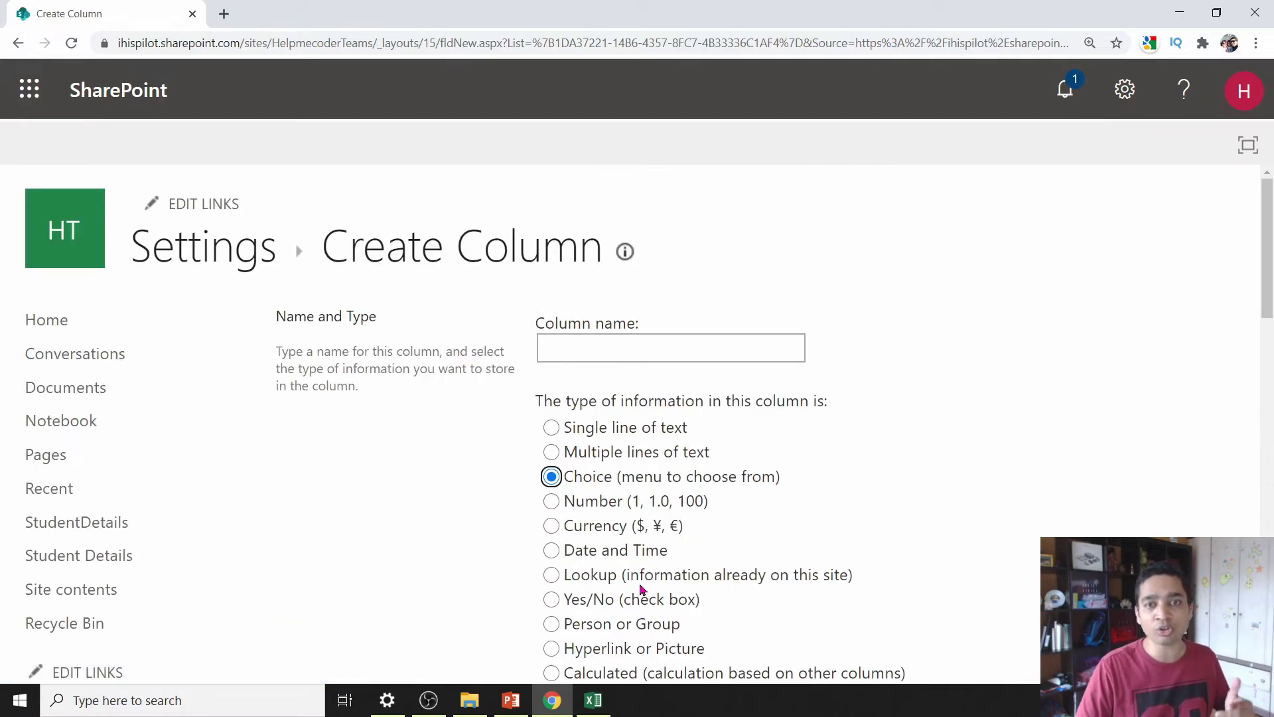
pyautogui.scroll(-10, 641, 589)
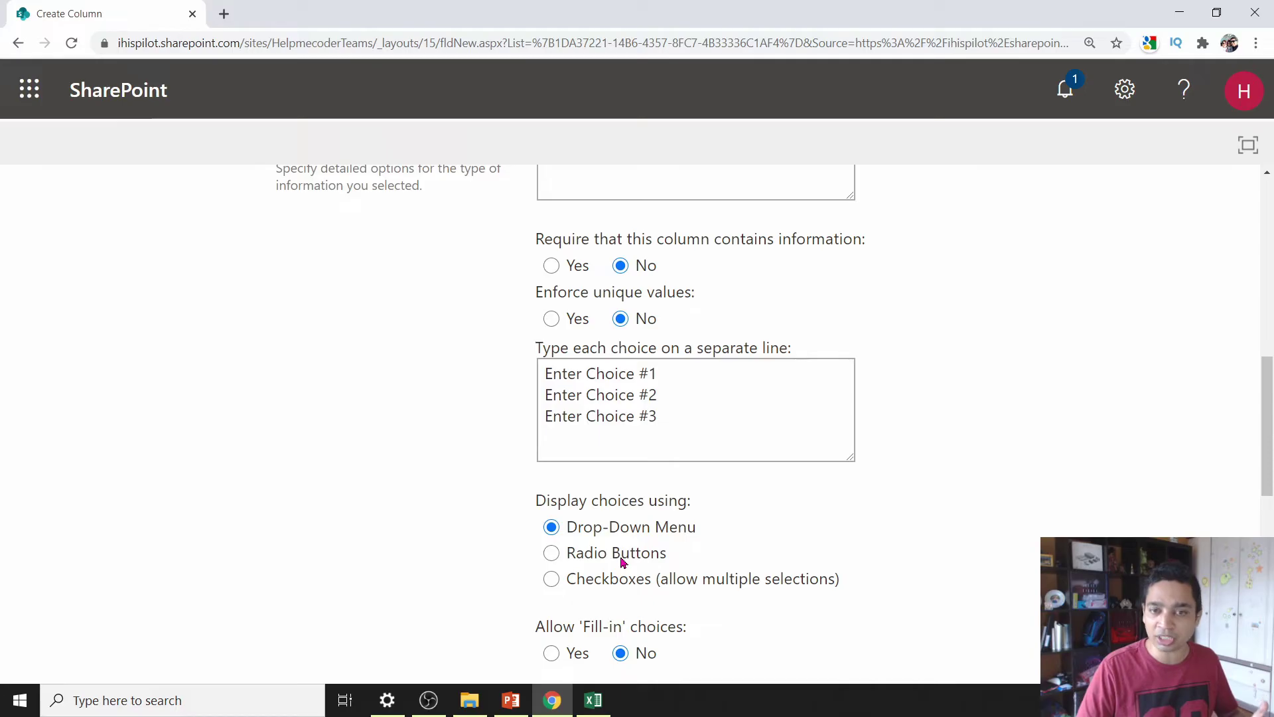
pyautogui.click(623, 561)
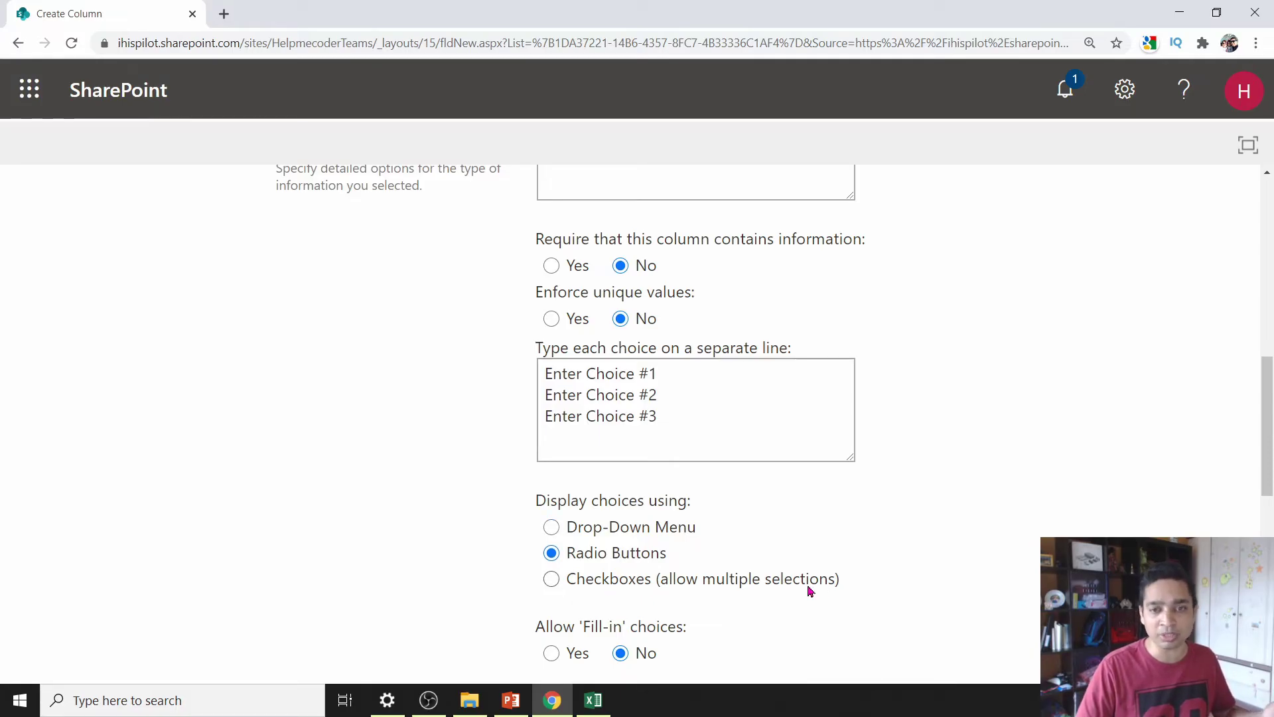
pyautogui.click(617, 591)
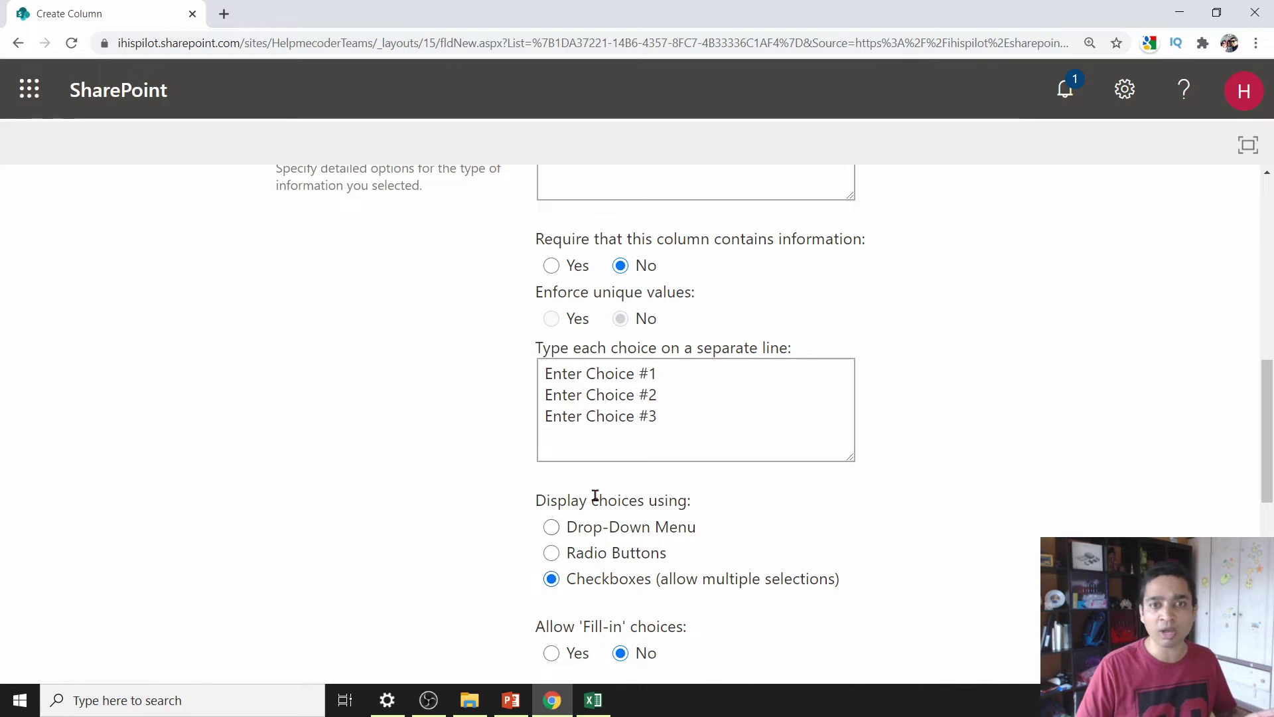
pyautogui.click(688, 421)
pyautogui.hotkey('ctrl', 'a')
pyautogui.scroll(5, 607, 332)
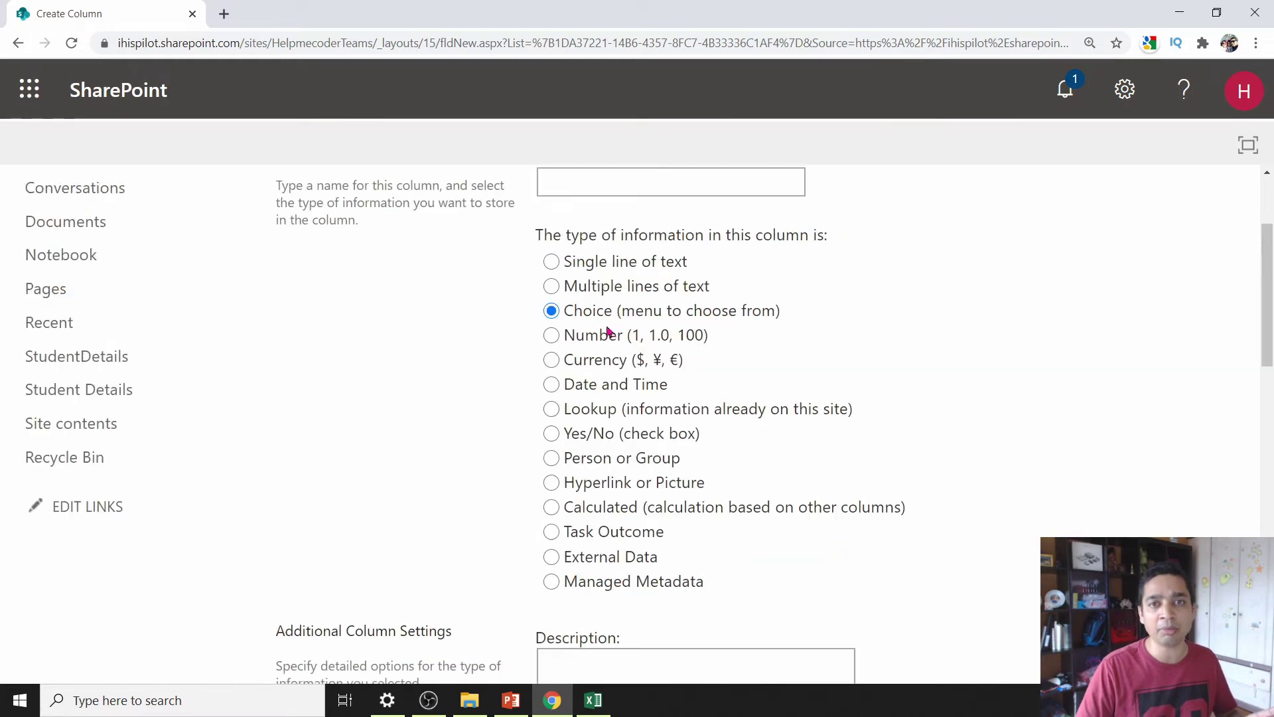
# - Name the column Schedule and replace the placeholder choices with Morning and Evening
pyautogui.click(629, 177)
pyautogui.write('S')
pyautogui.scroll(-5, 634, 265)
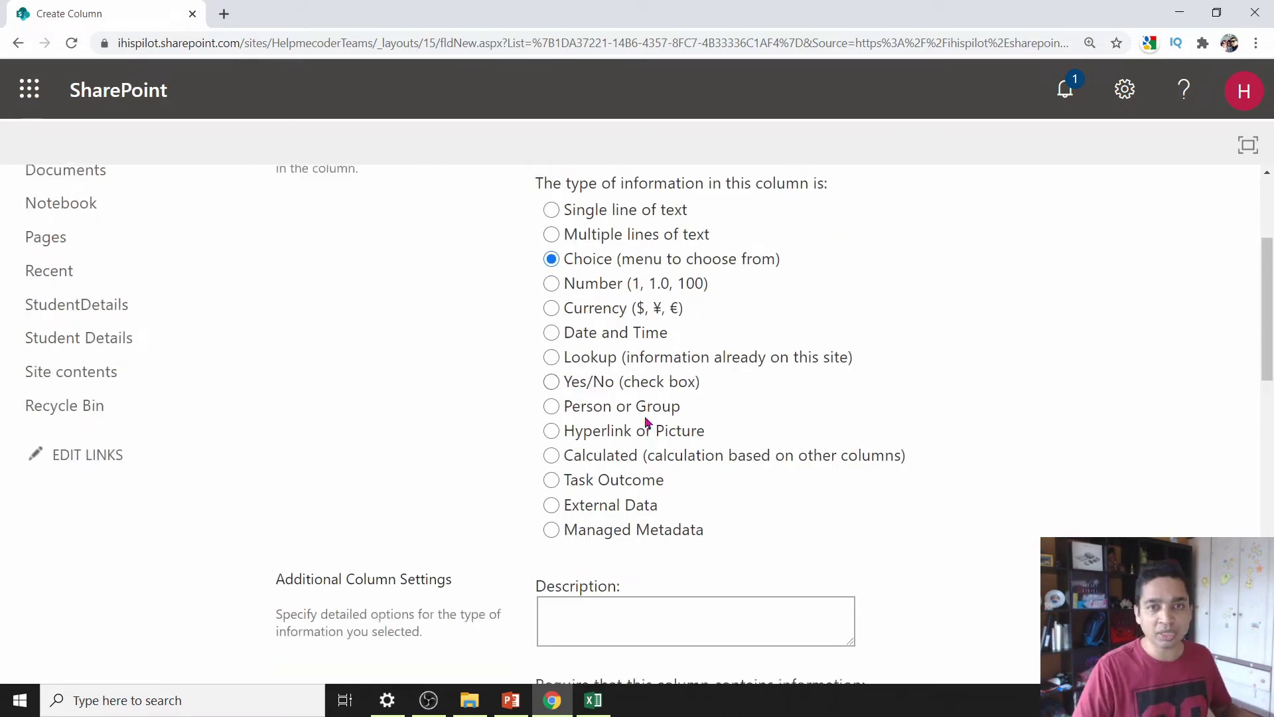
pyautogui.click(700, 580)
pyautogui.hotkey('ctrl', 'a')
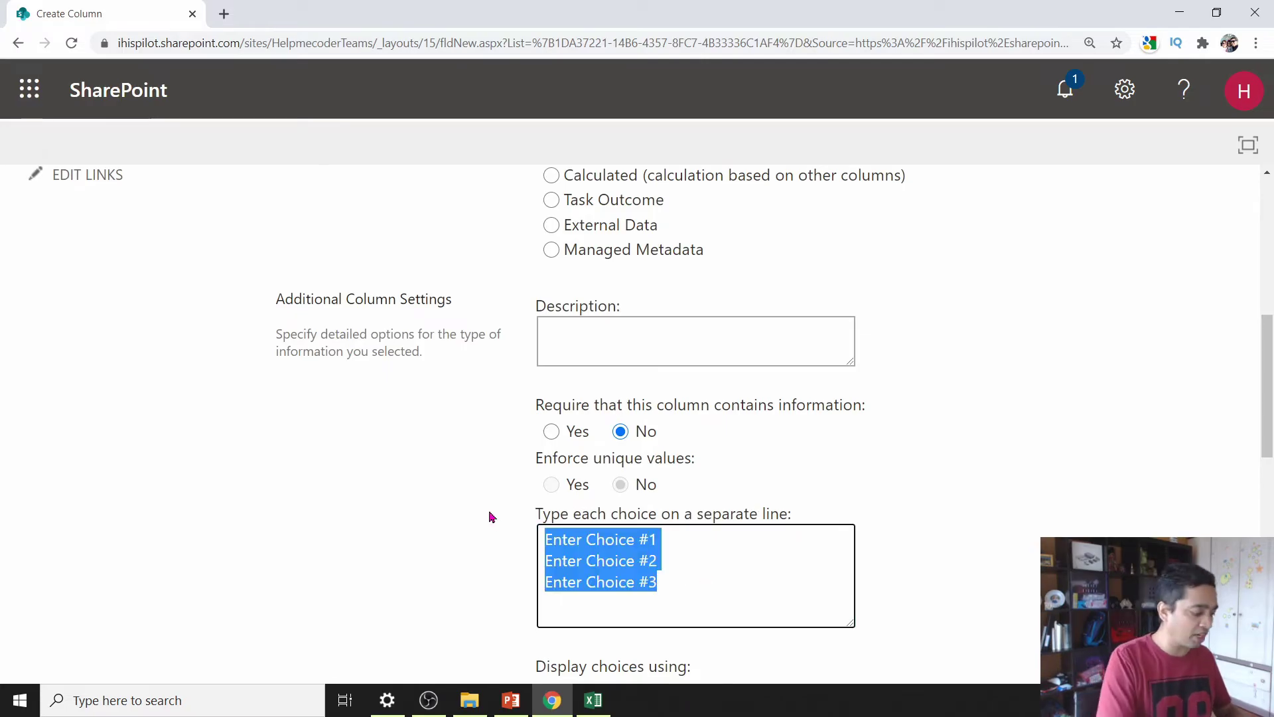
pyautogui.write('Morning')
pyautogui.press('Return')
pyautogui.write('Evening')
pyautogui.scroll(-3, 491, 517)
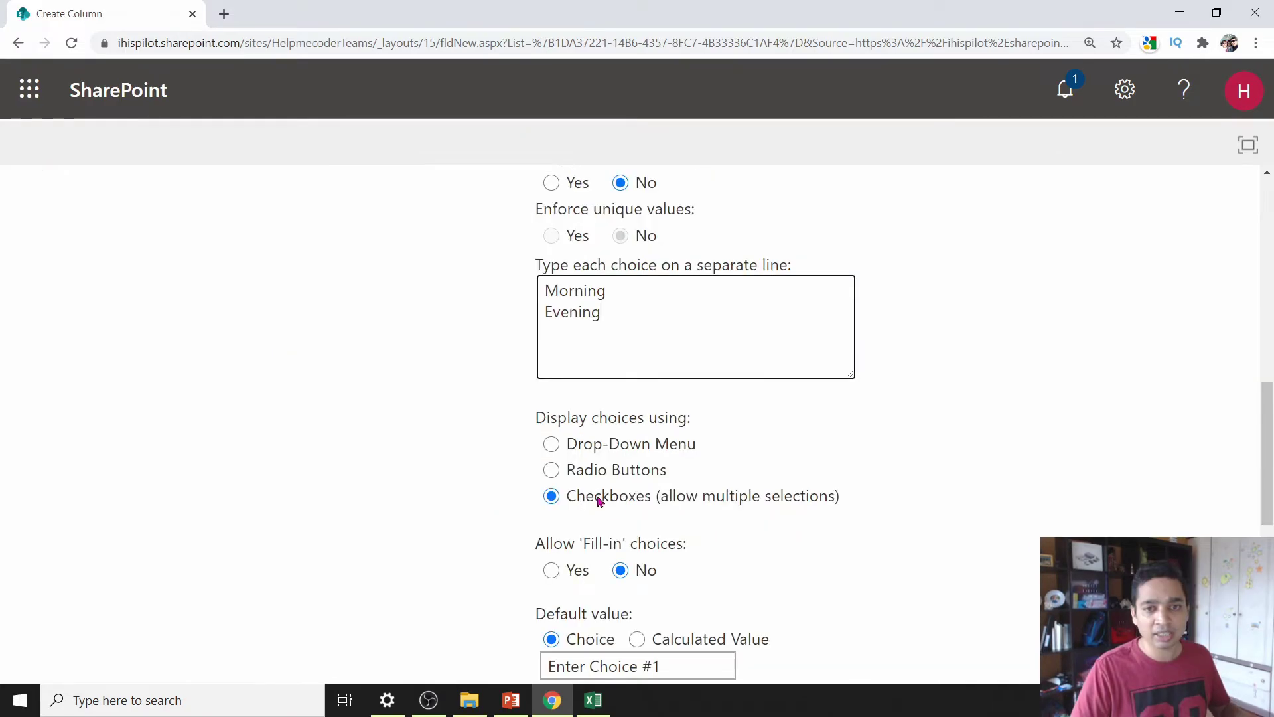
pyautogui.scroll(-1, 622, 513)
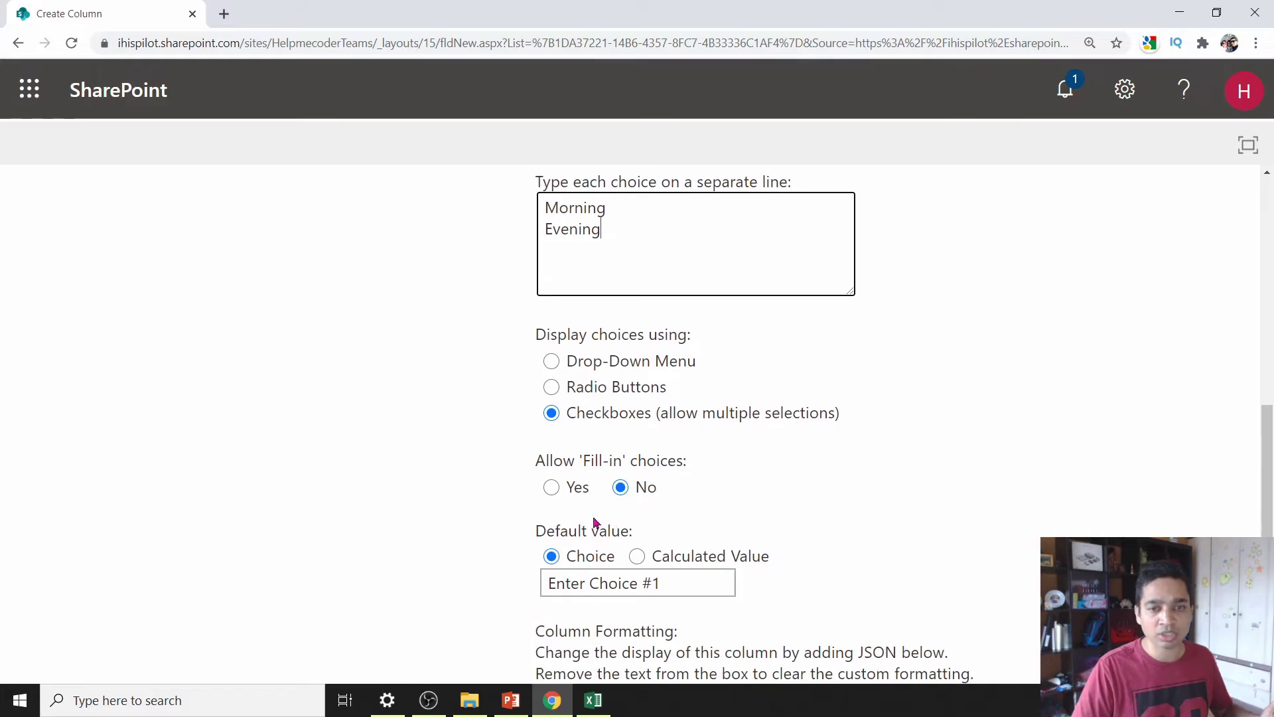
pyautogui.click(676, 583)
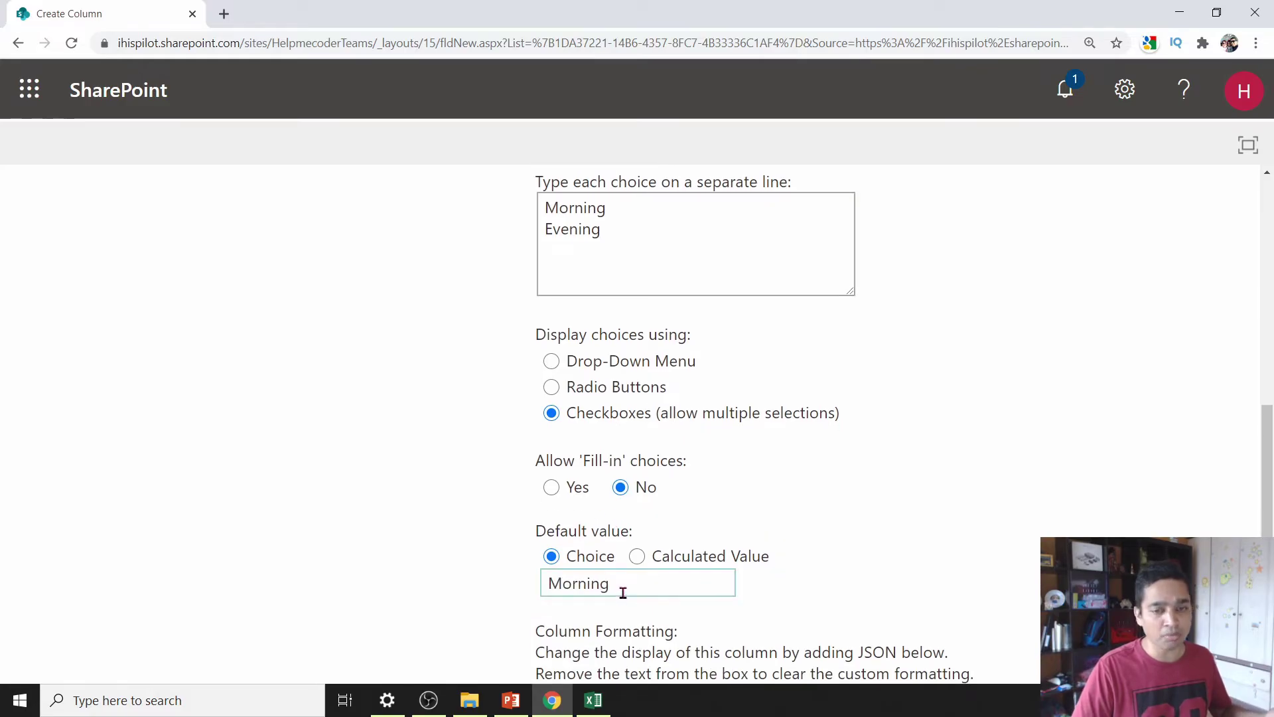
# - Clear the Morning default value and save the column
pyautogui.scroll(-3, 664, 568)
pyautogui.moveTo(631, 336); pyautogui.dragTo(473, 379)
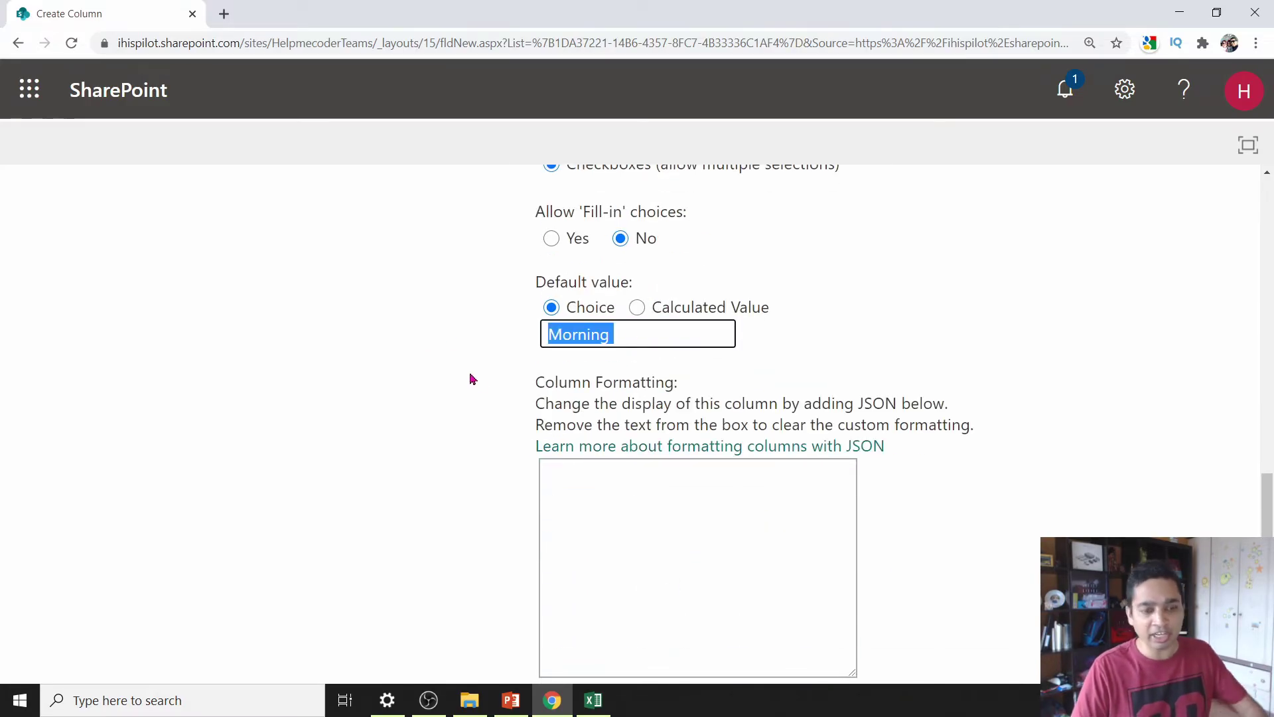
pyautogui.press('BackSpace')
pyautogui.click(978, 384)
pyautogui.scroll(-3, 961, 454)
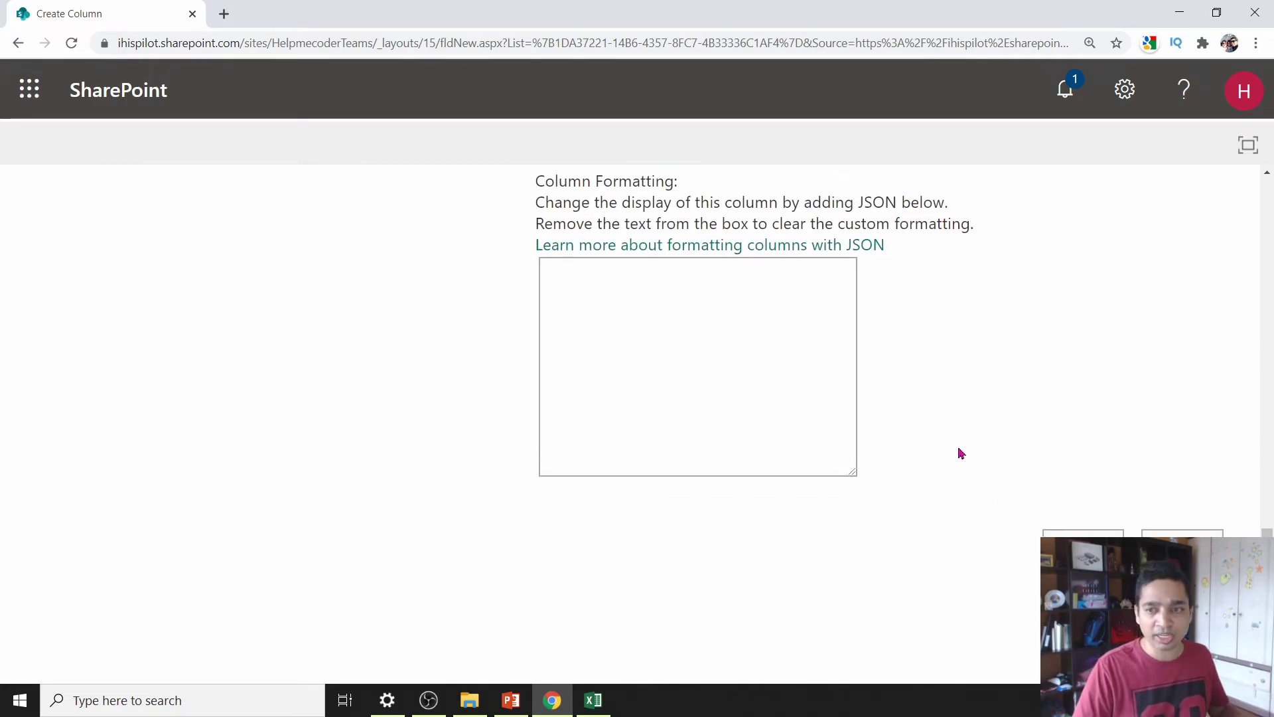
pyautogui.click(1083, 538)
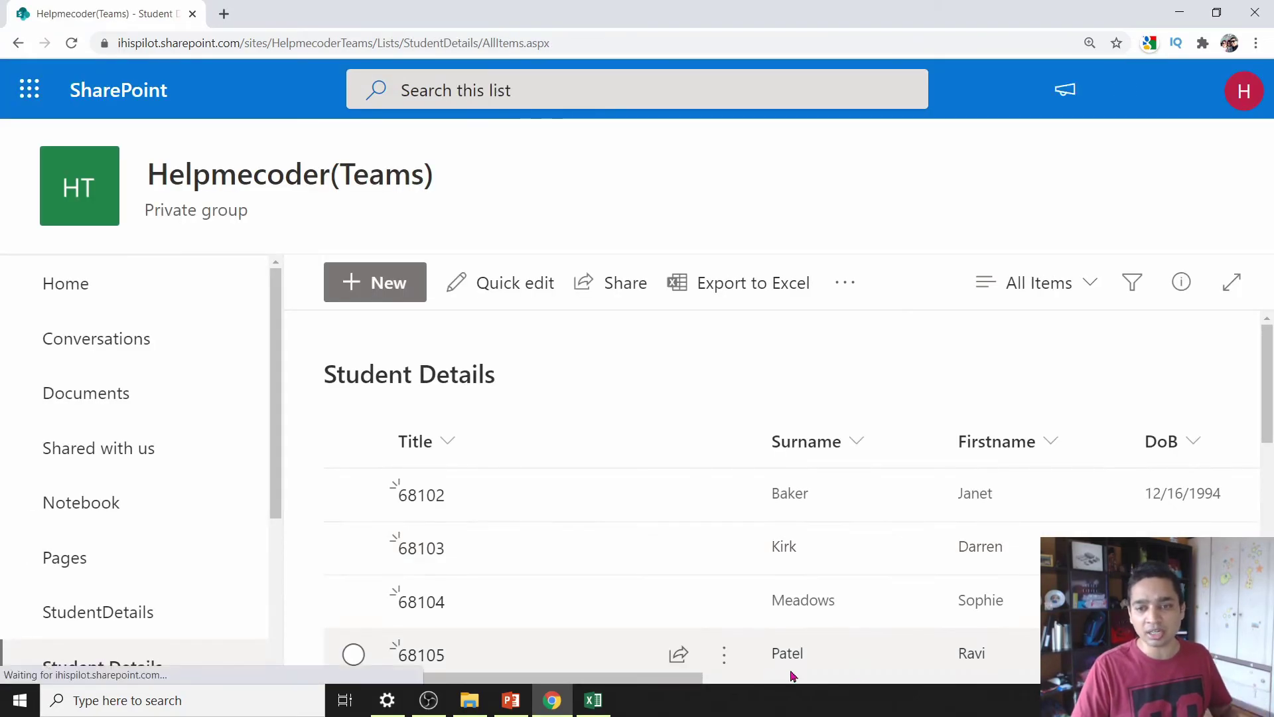
# - Start a new item titled 78787 and enter the student's surname and first name
pyautogui.moveTo(685, 678); pyautogui.dragTo(1238, 696)
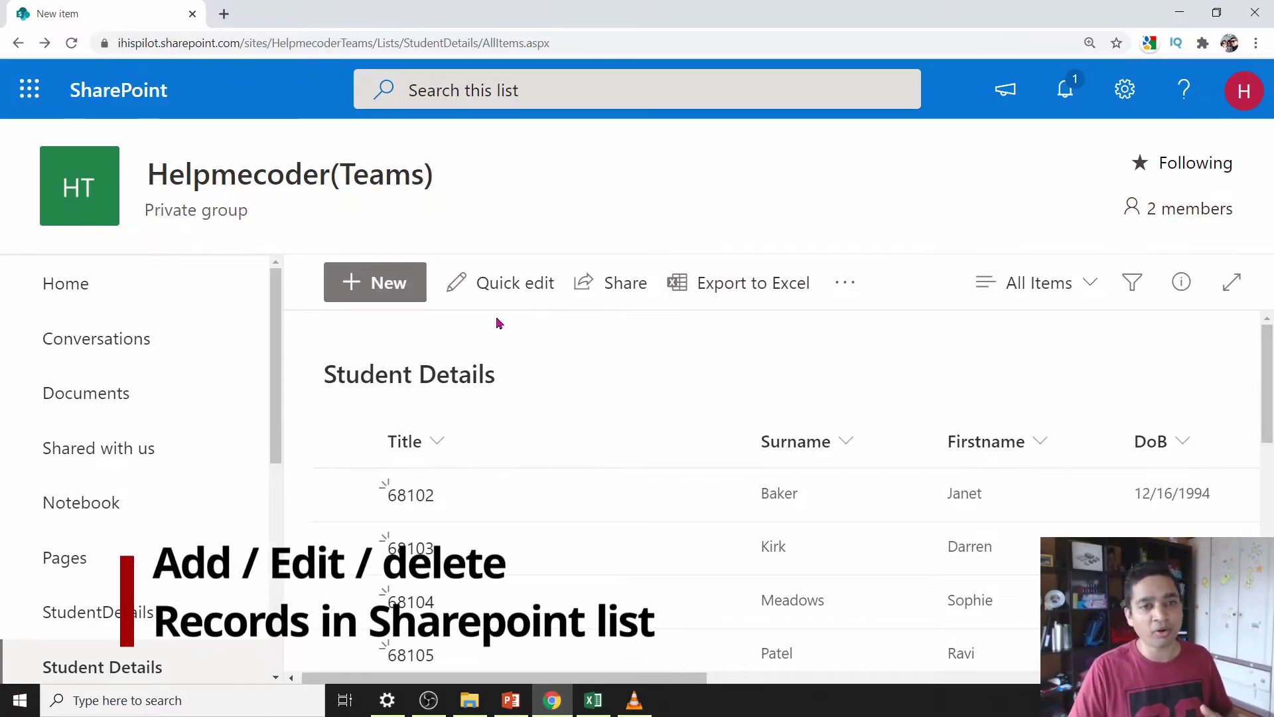
pyautogui.click(377, 292)
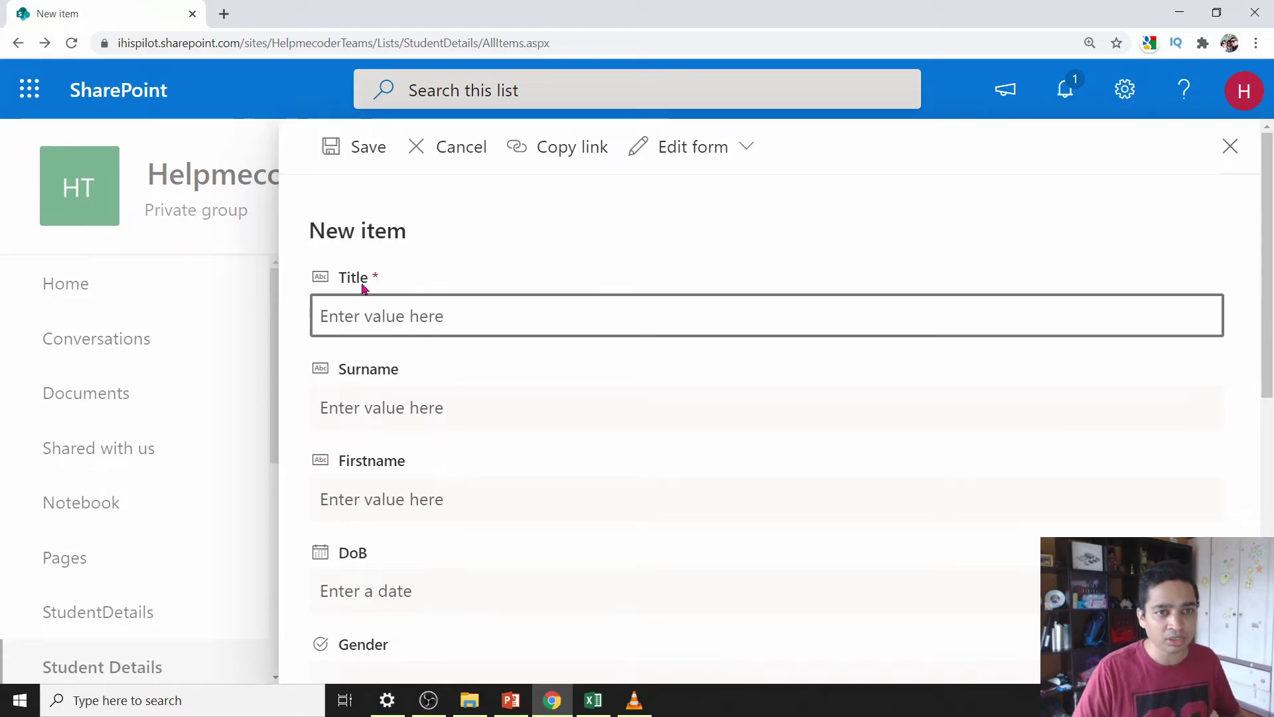
pyautogui.scroll(-5, 361, 287)
pyautogui.scroll(5, 372, 511)
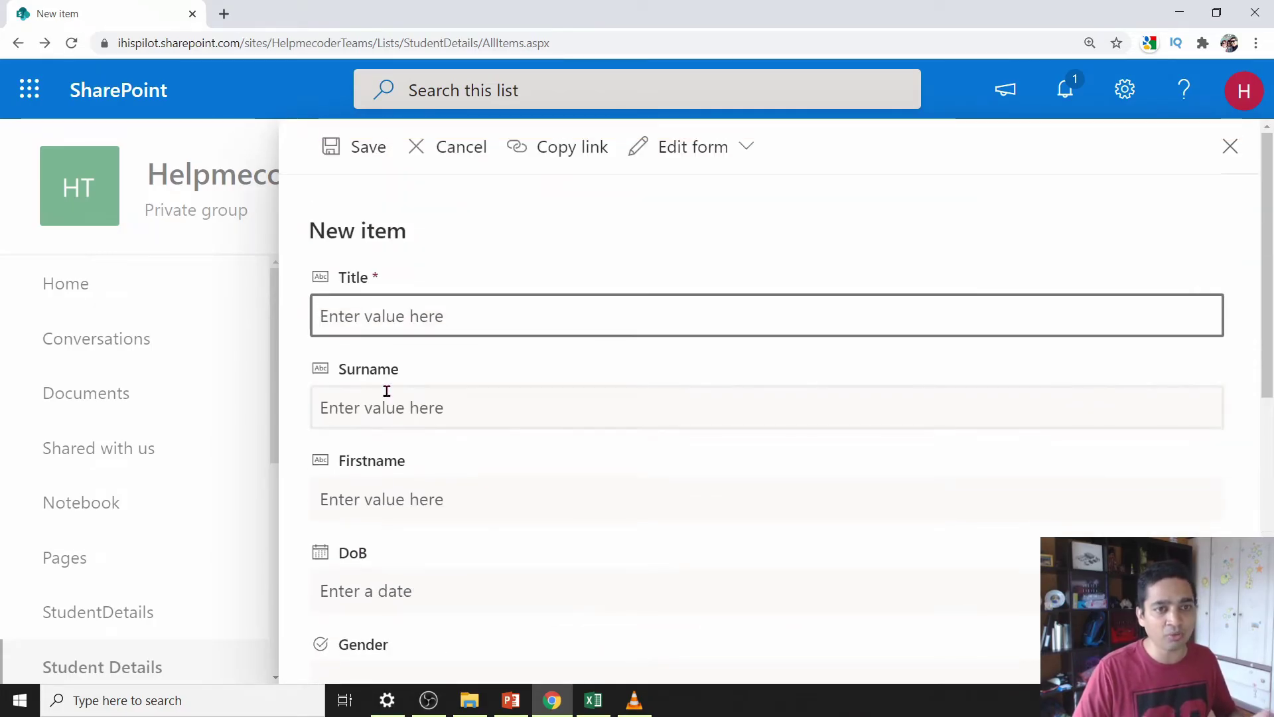
pyautogui.write('78787')
pyautogui.press('Tab')
pyautogui.press('Tab')
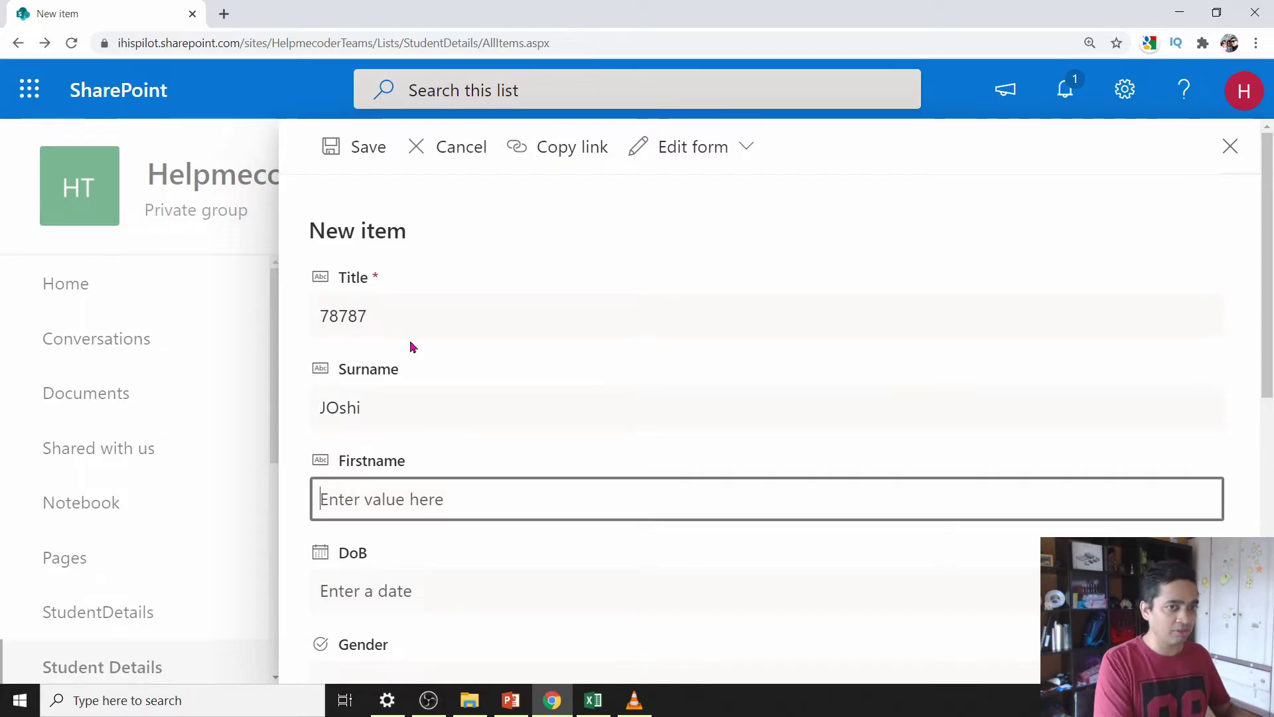
pyautogui.press('Tab')
# - Set the DoB, gender M and class 8ict, and enter home and mobile numbers
pyautogui.scroll(-2, 452, 290)
pyautogui.click(984, 523)
pyautogui.click(328, 605)
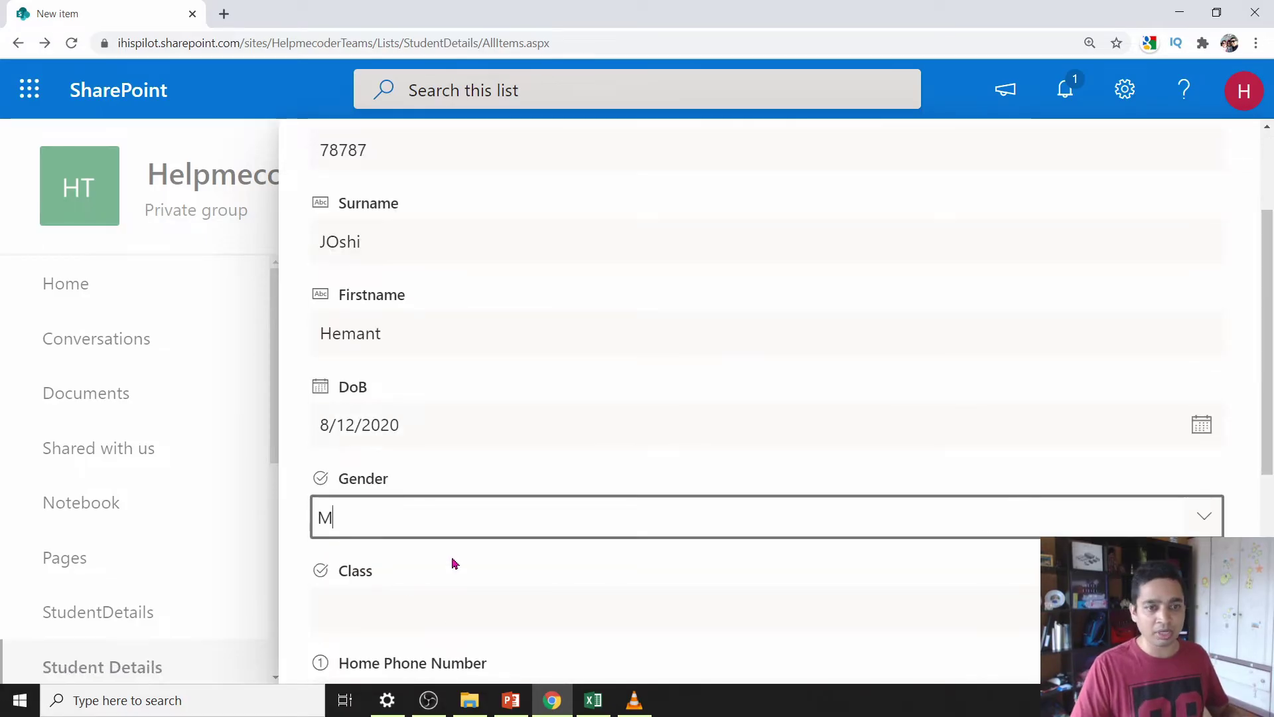
pyautogui.scroll(-2, 452, 560)
pyautogui.click(716, 443)
pyautogui.click(336, 577)
pyautogui.click(498, 548)
pyautogui.write('53433535')
pyautogui.press('Tab')
pyautogui.write('3434343')
# - Tick Morning and Evening in Schedule and save the item
pyautogui.scroll(-4, 544, 574)
pyautogui.click(398, 473)
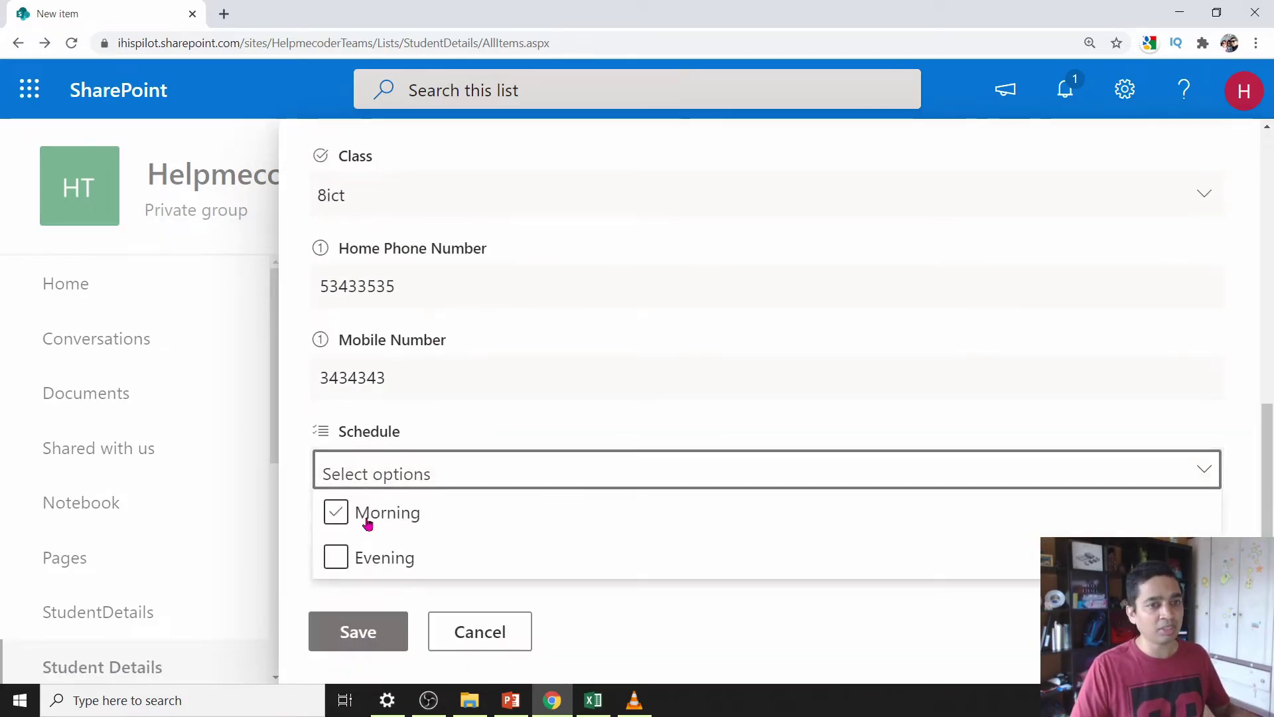
pyautogui.click(364, 519)
pyautogui.click(362, 557)
pyautogui.click(597, 631)
pyautogui.click(359, 632)
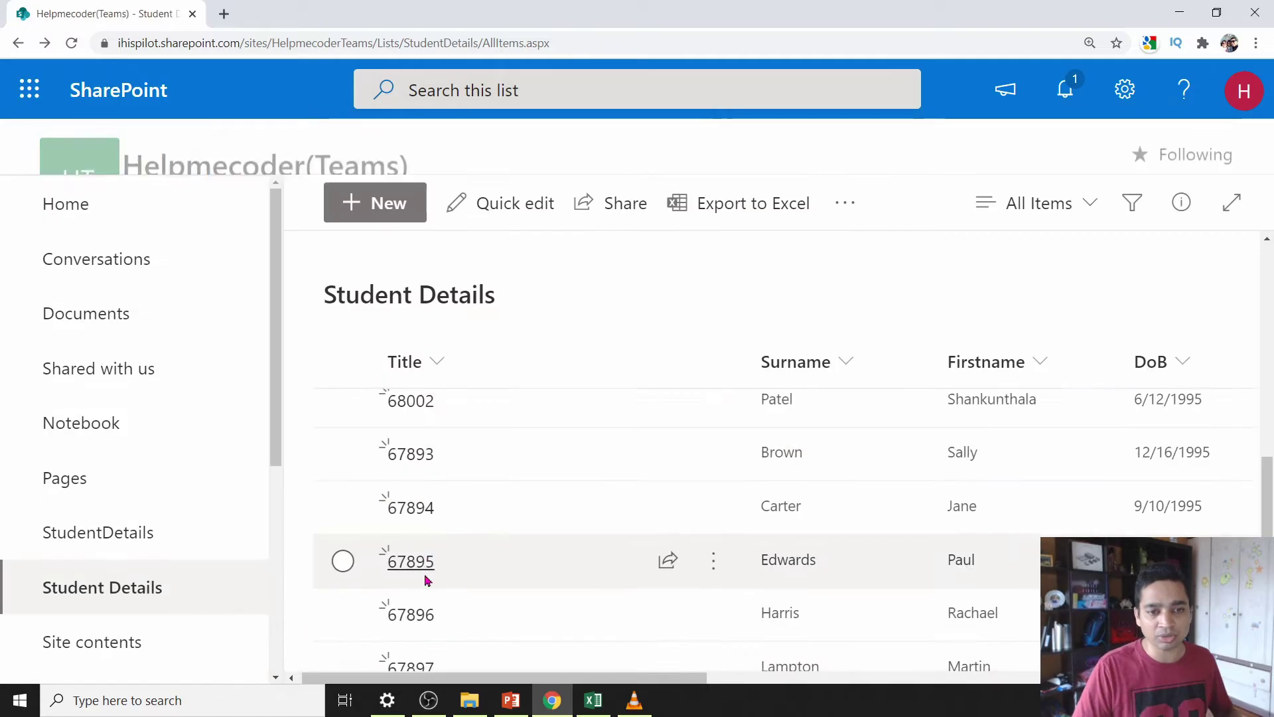
# - Select item 78787, delete it, and confirm sending it to the recycle bin
pyautogui.moveTo(555, 678); pyautogui.dragTo(582, 679)
pyautogui.scroll(6, 472, 521)
pyautogui.scroll(-5, 398, 584)
pyautogui.click(353, 642)
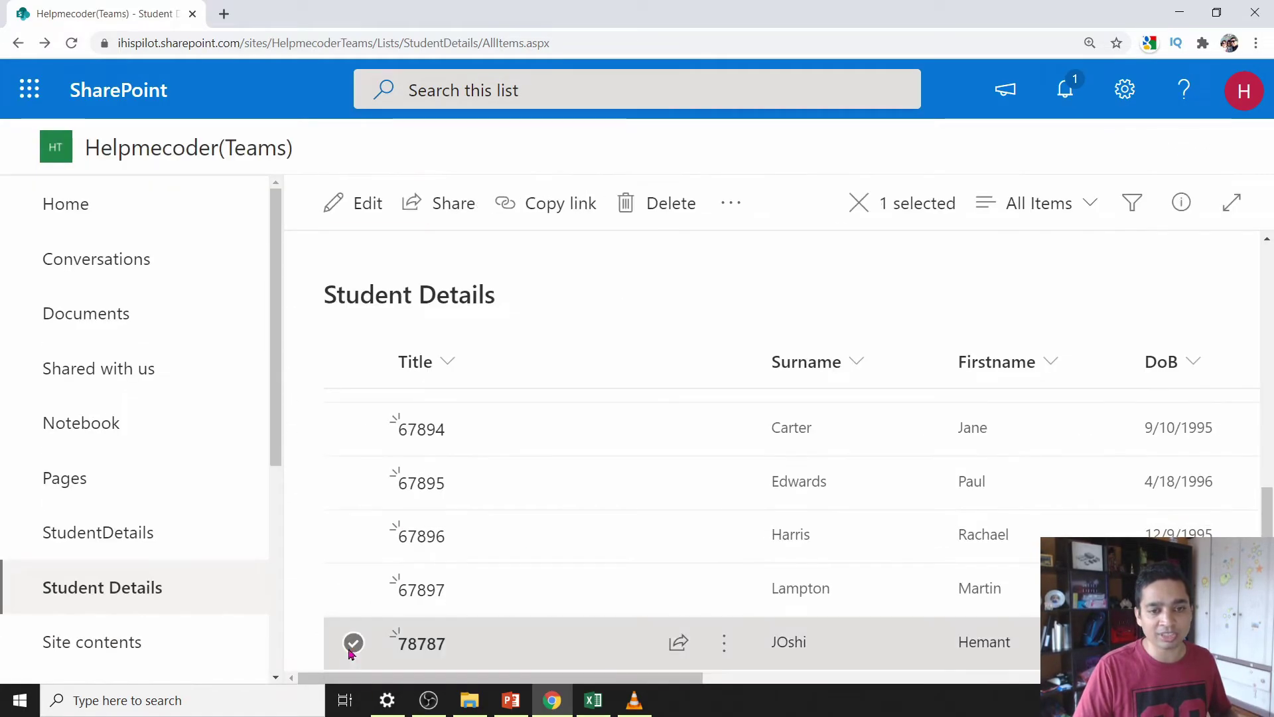
pyautogui.click(662, 206)
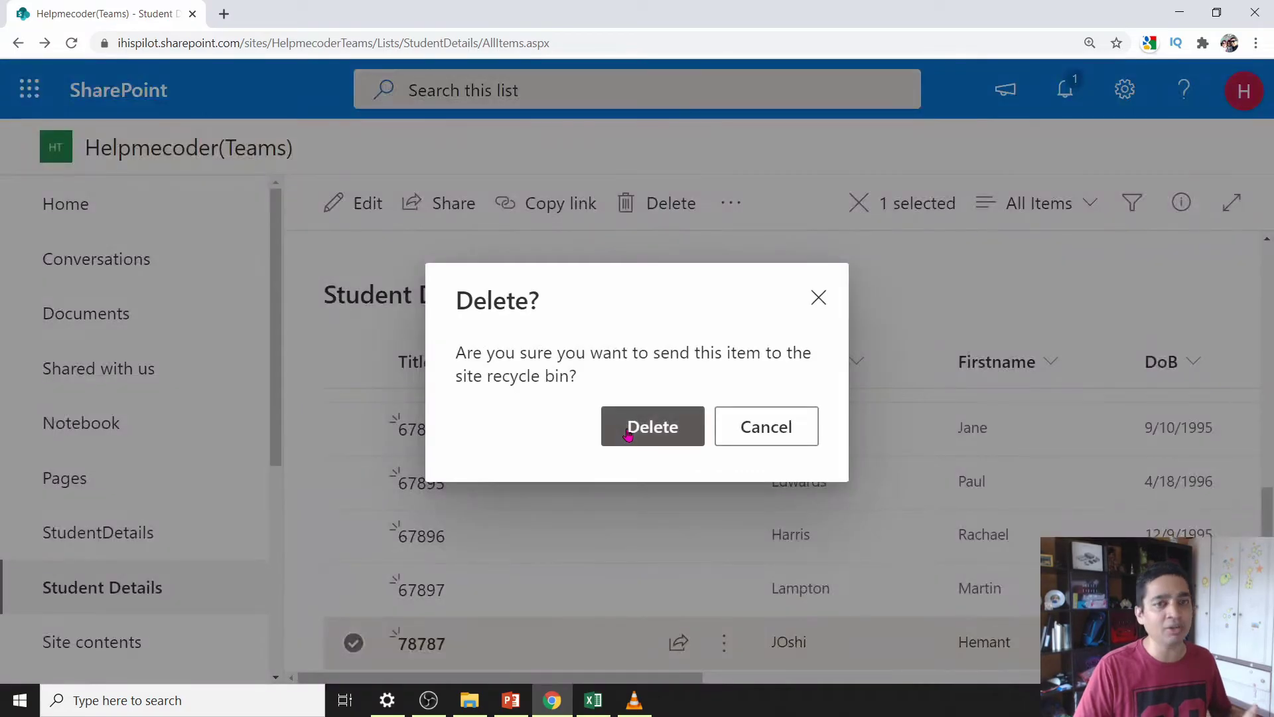
pyautogui.click(634, 430)
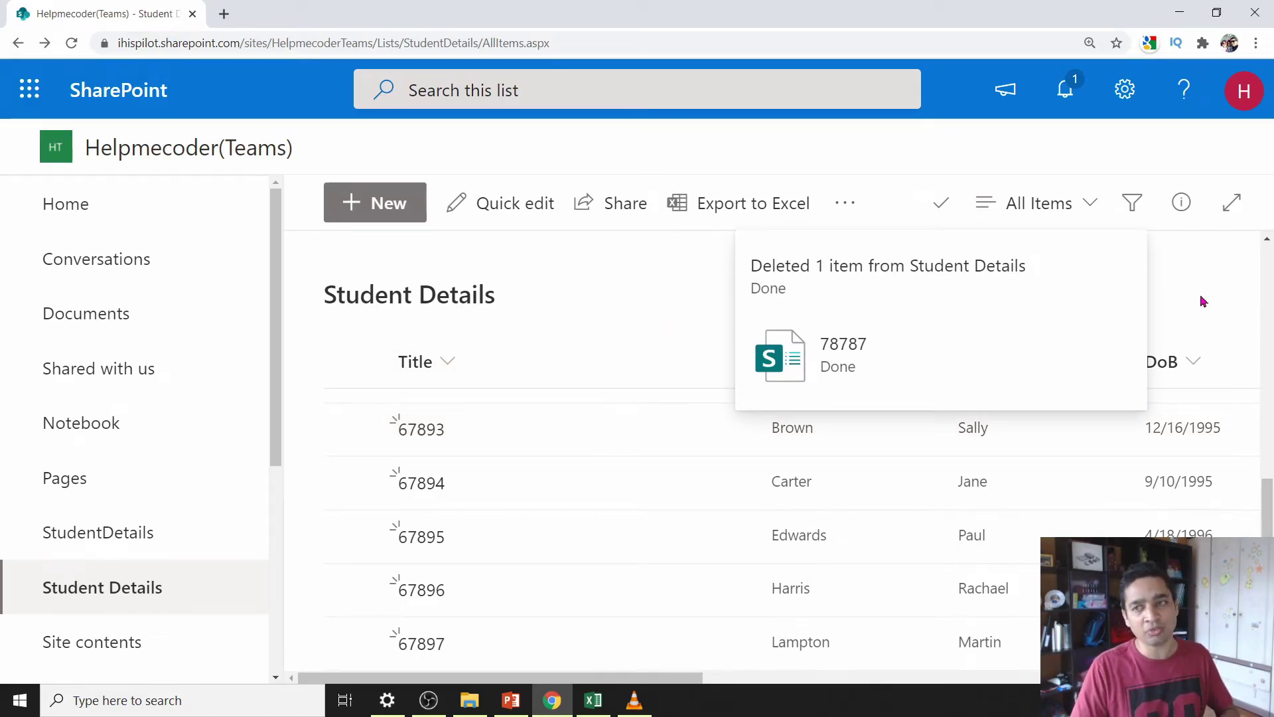
# - Change item 67893's surname to Brown1 by appending a 1, and save the item
pyautogui.click(353, 430)
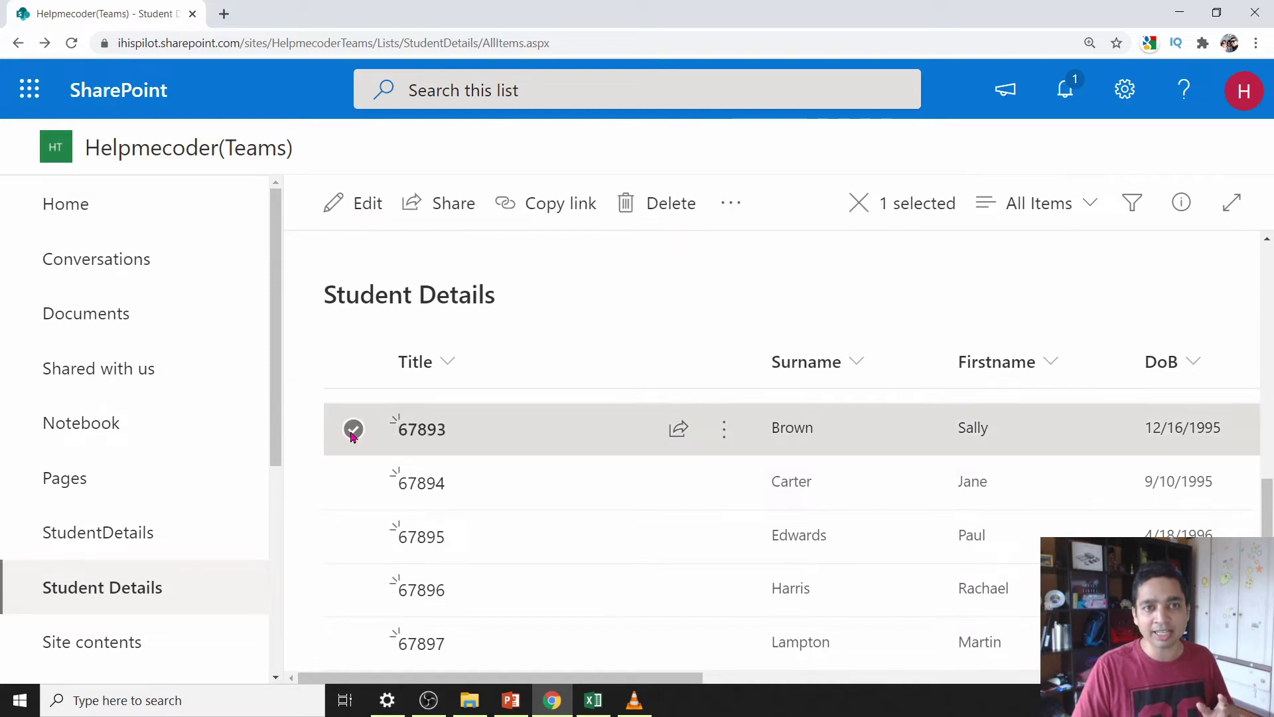
pyautogui.click(350, 210)
pyautogui.doubleClick(409, 393)
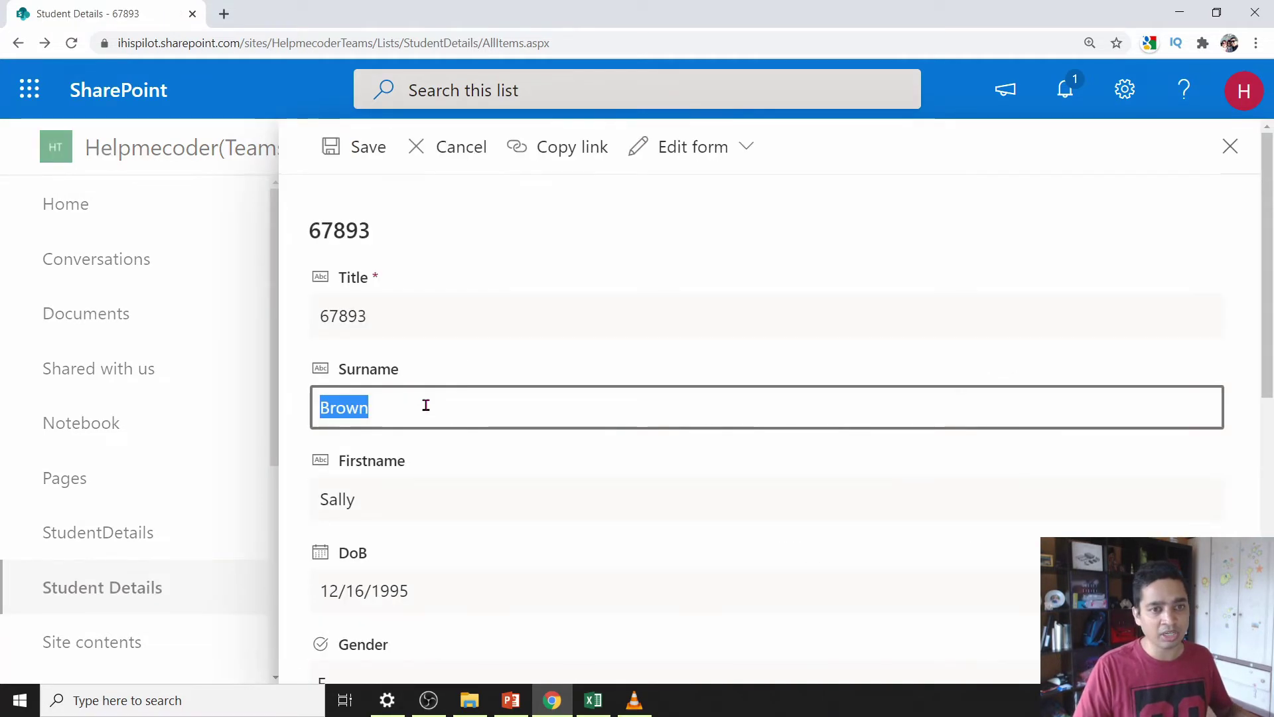
pyautogui.click(423, 404)
pyautogui.write('1')
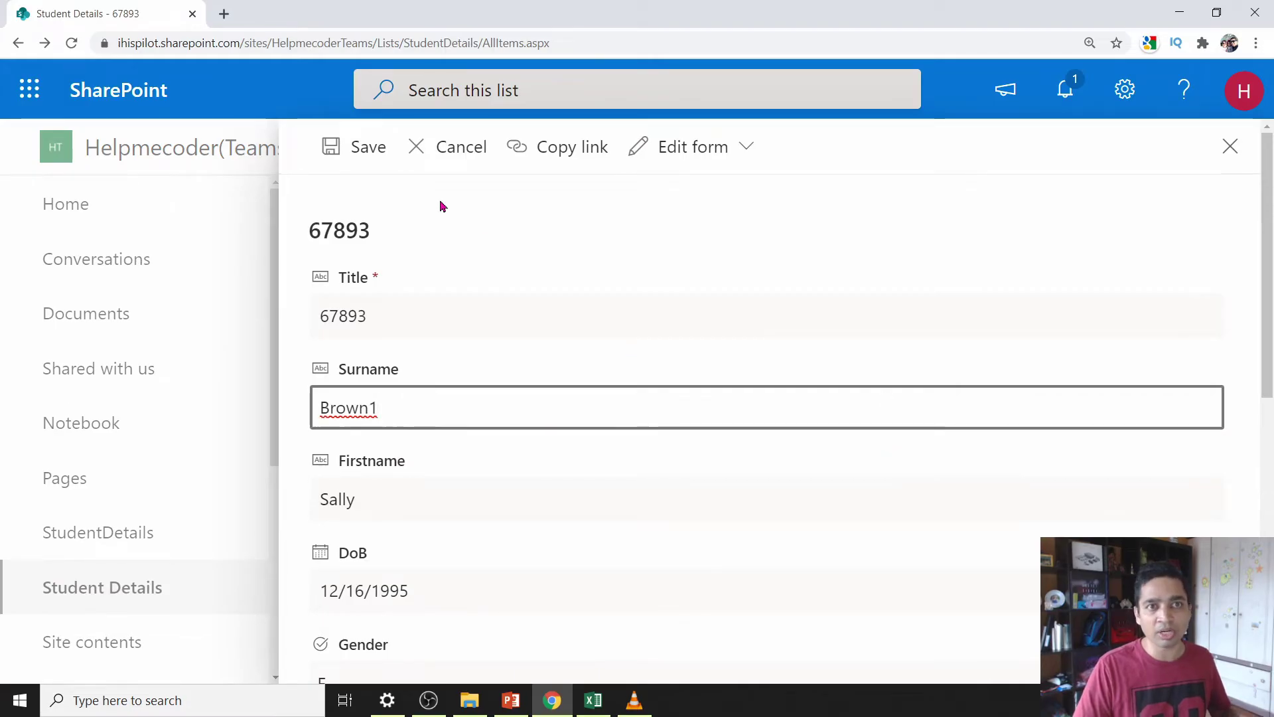
pyautogui.click(364, 148)
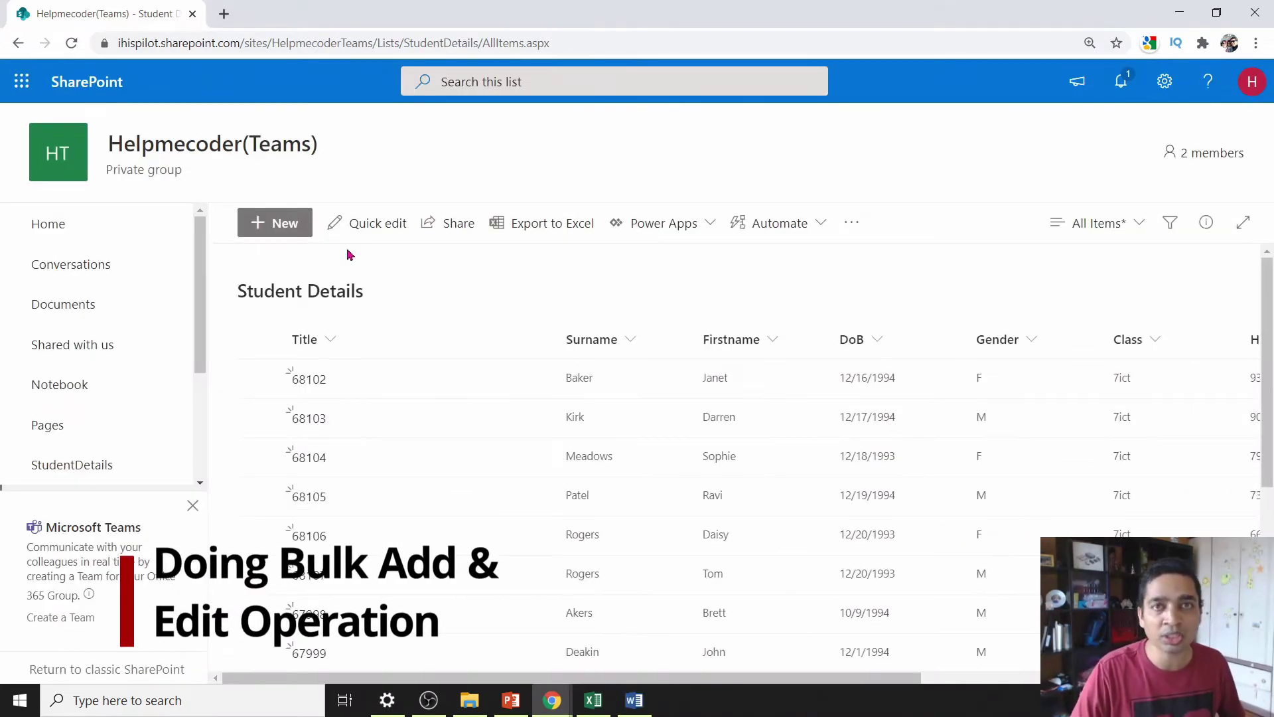
# - Put the Student Details list in Quick edit and bring Students.xlsx forward in Excel
pyautogui.click(385, 229)
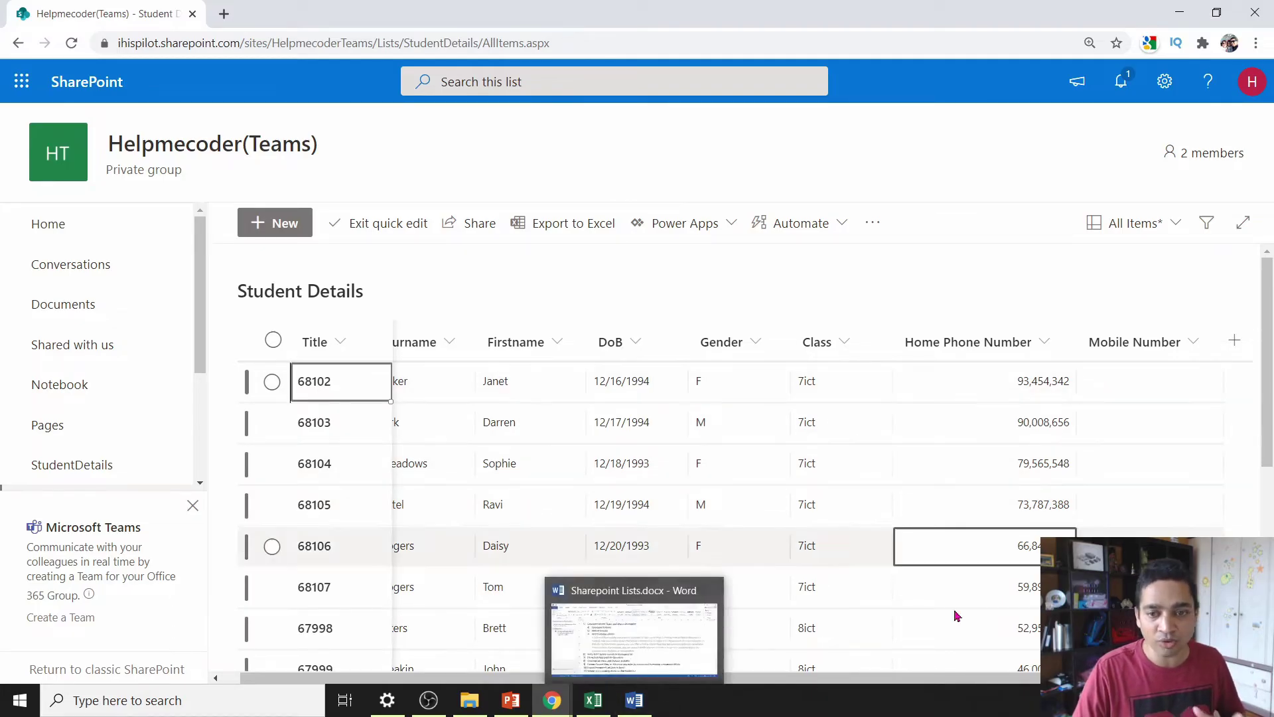
pyautogui.click(594, 698)
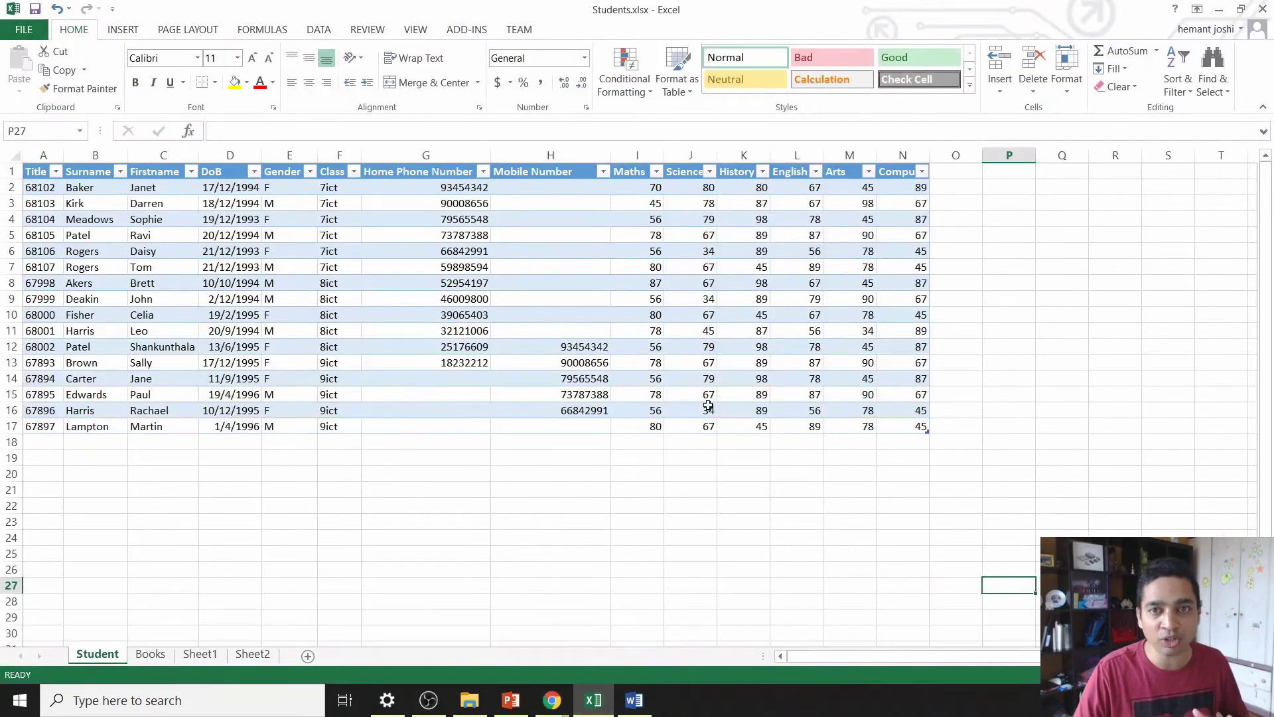
# - Copy the Maths-to-Computer marks range I2:N17 and return to the SharePoint list
pyautogui.moveTo(850, 169); pyautogui.dragTo(1266, 523)
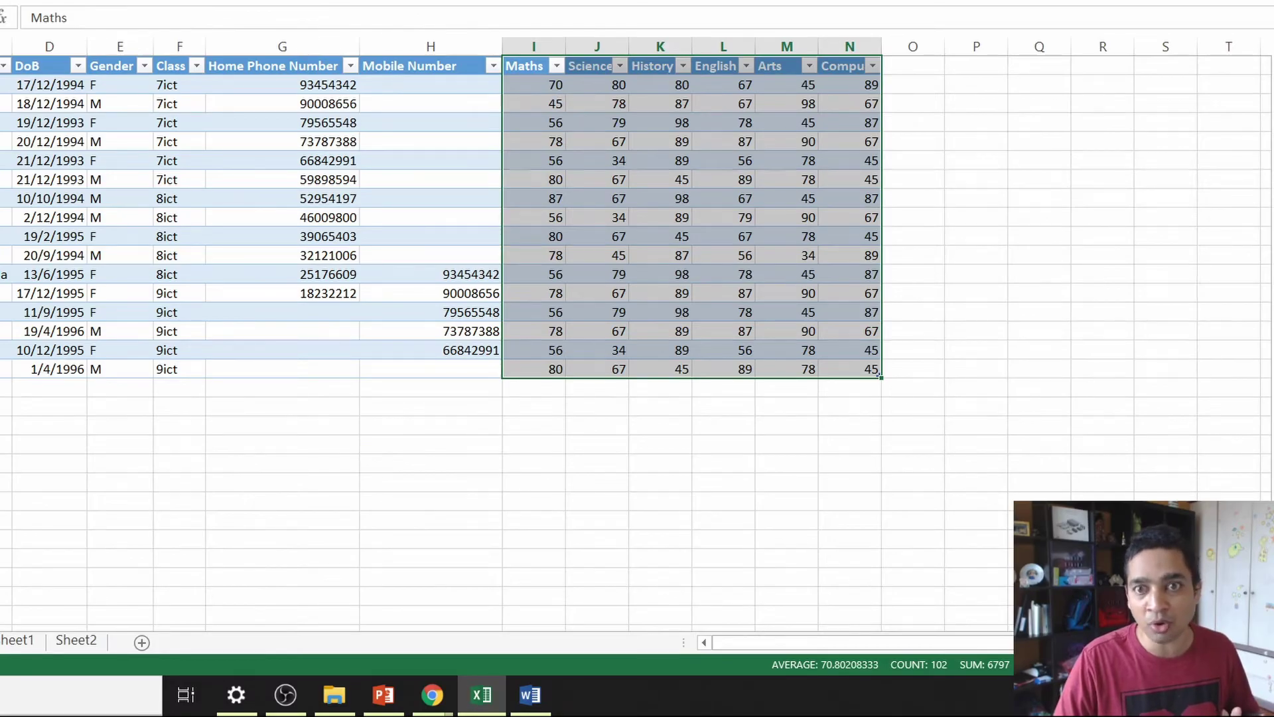
pyautogui.hotkey('alt', 'Tab')
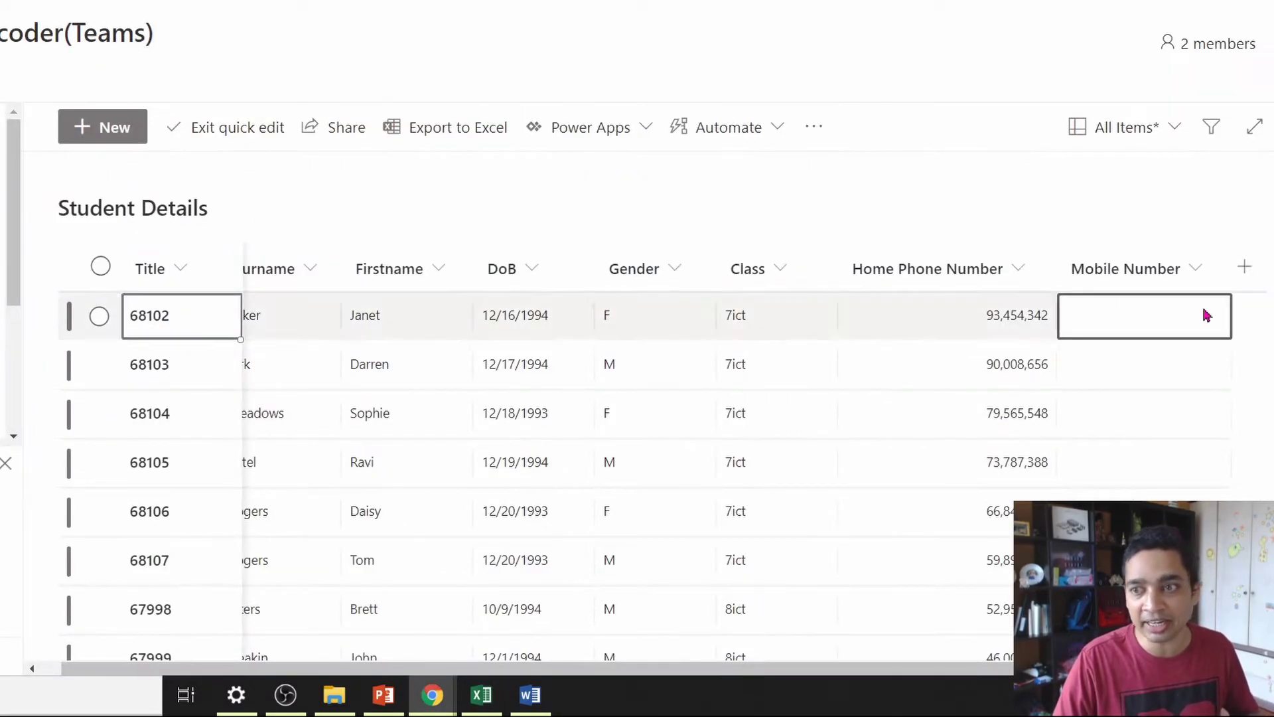
# - Add the Maths through Computer number columns, including History and Computer, to the grid
pyautogui.click(1146, 358)
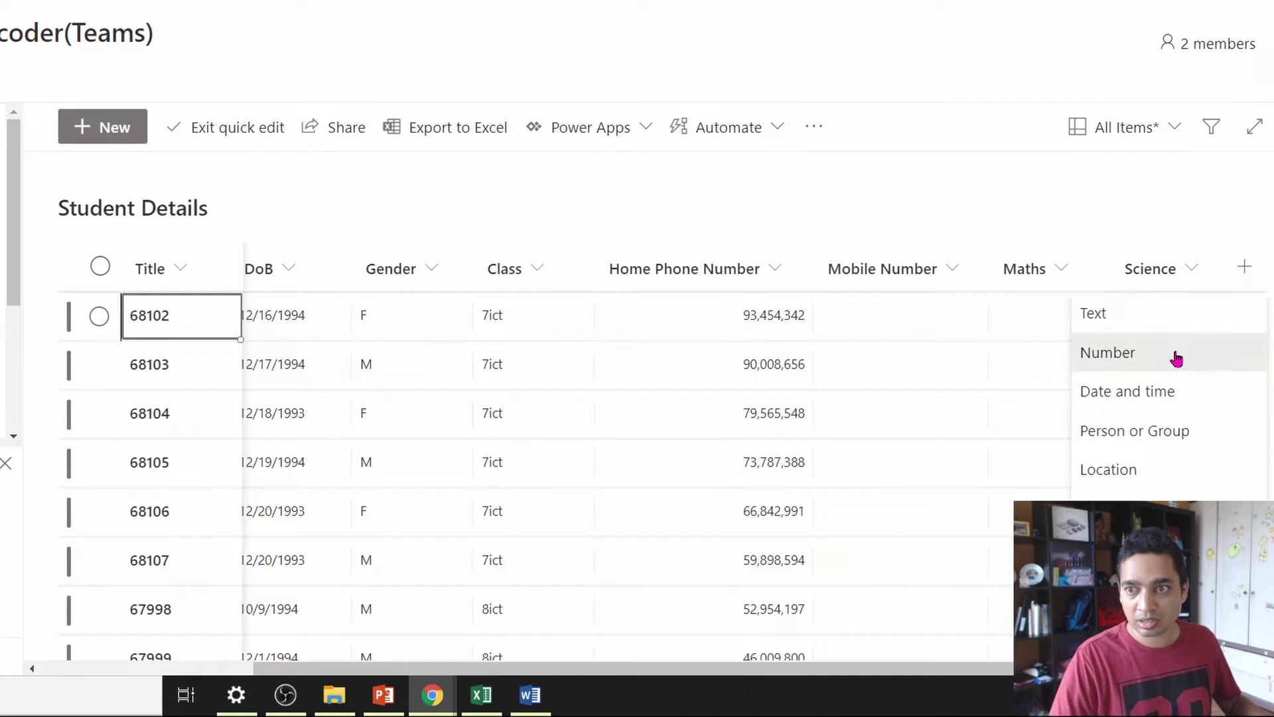
pyautogui.click(1176, 358)
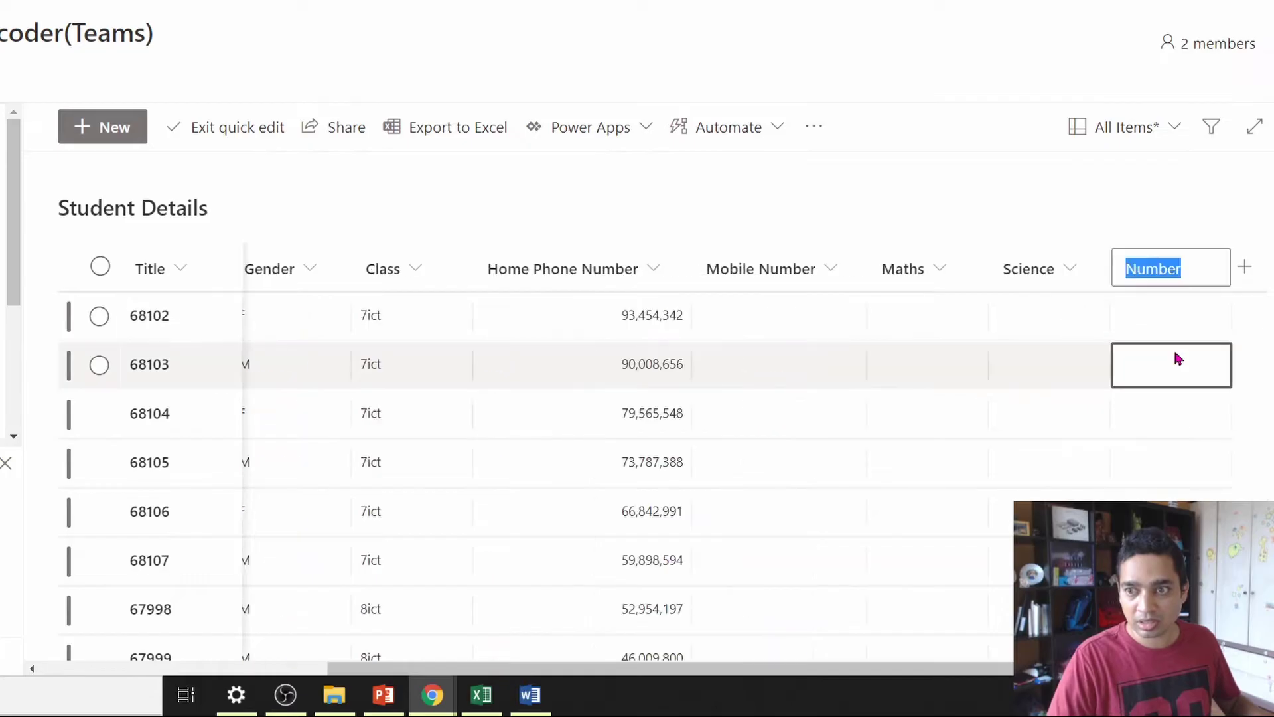
pyautogui.write('History')
pyautogui.press('Return')
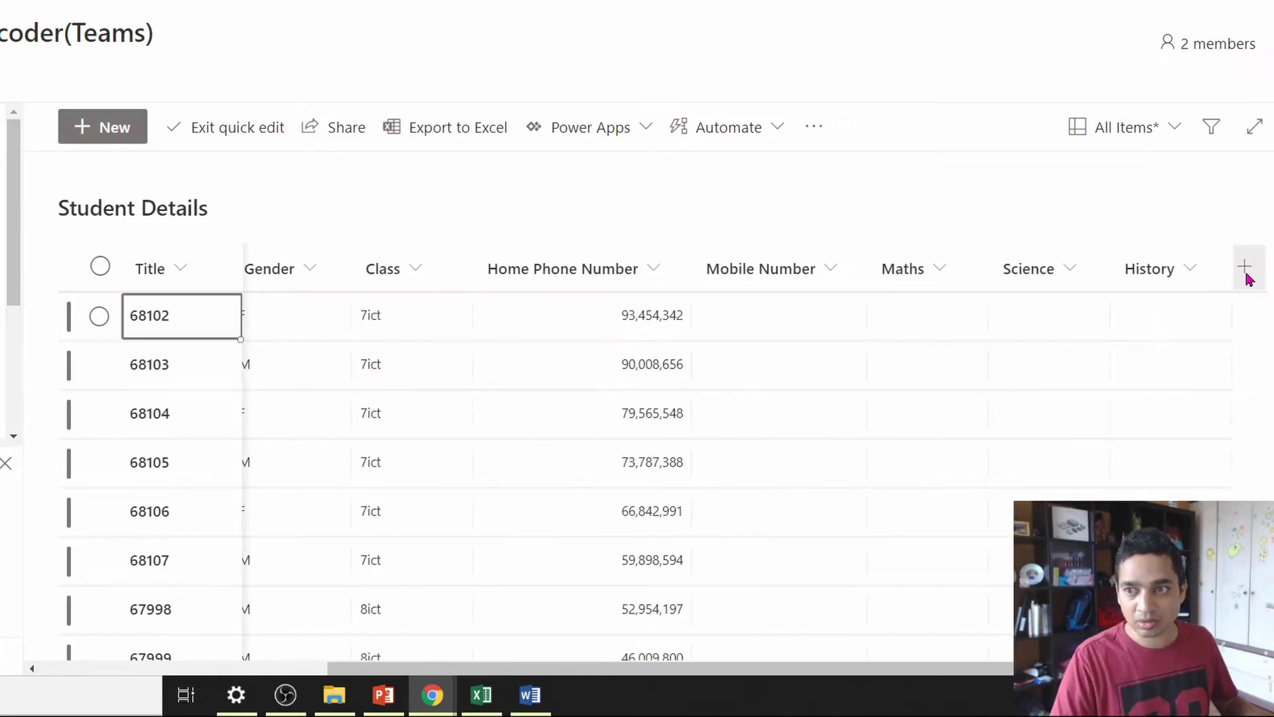
pyautogui.click(1244, 268)
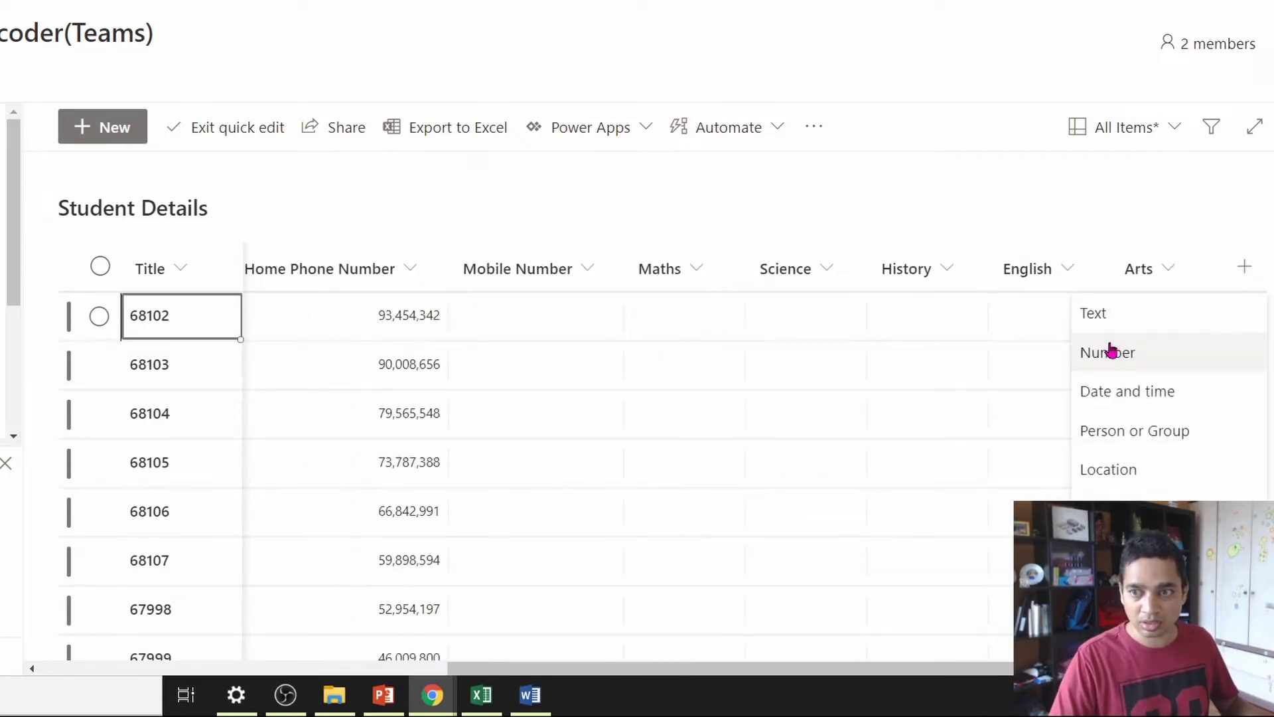
pyautogui.click(1111, 351)
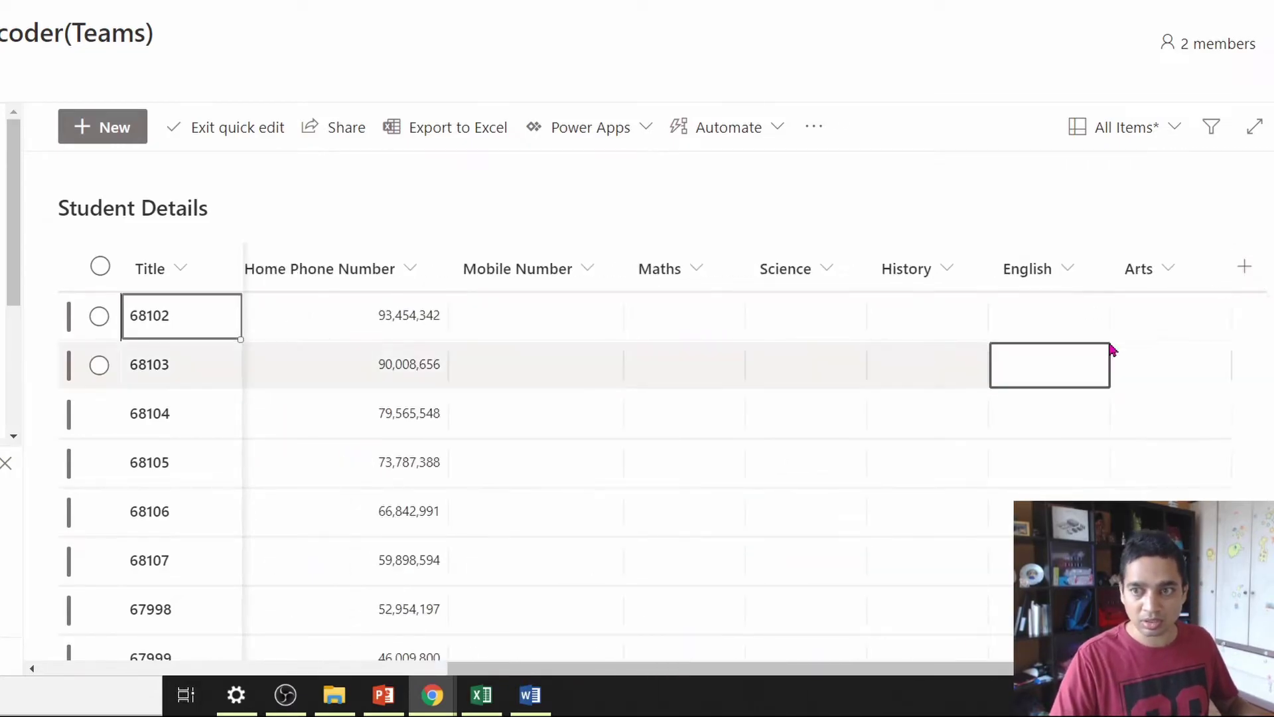
pyautogui.write('Computer')
pyautogui.press('Return')
# - Reselect and copy the marks range I2:N17 in Excel
pyautogui.click(761, 377)
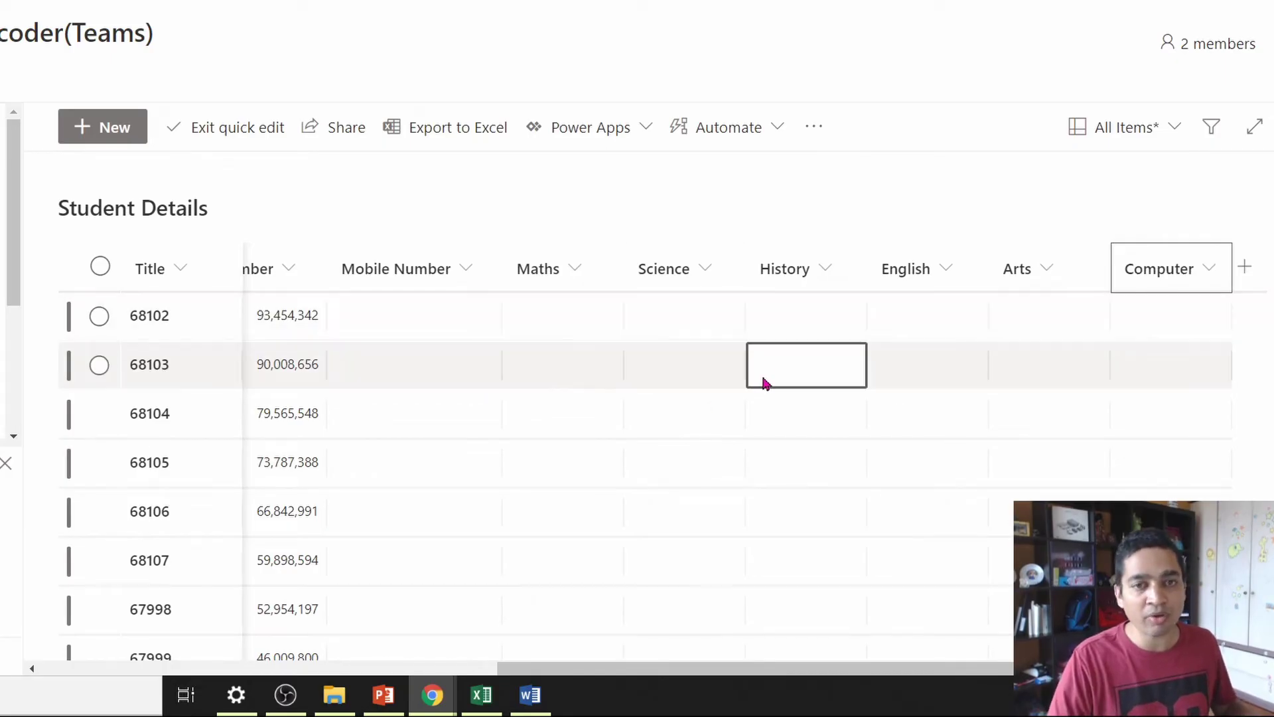
pyautogui.hotkey('alt', 'Tab')
pyautogui.click(544, 123)
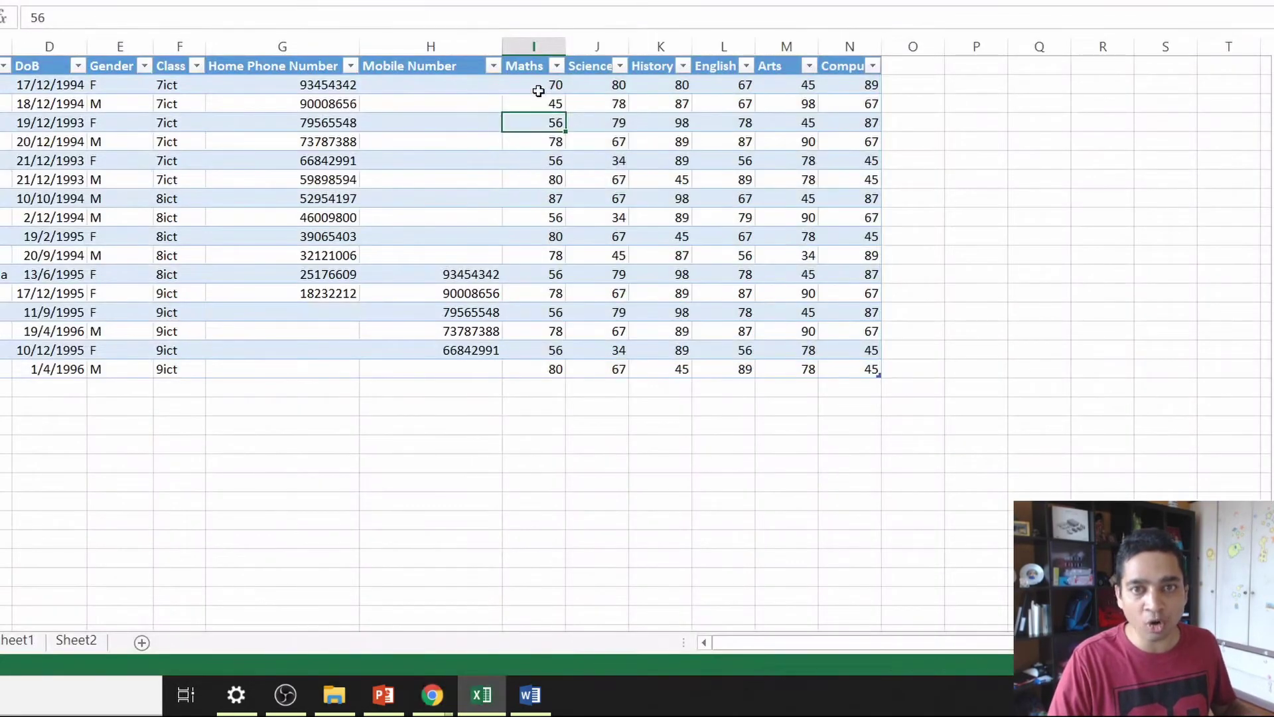
pyautogui.moveTo(538, 90); pyautogui.dragTo(875, 371)
pyautogui.hotkey('alt', 'Tab')
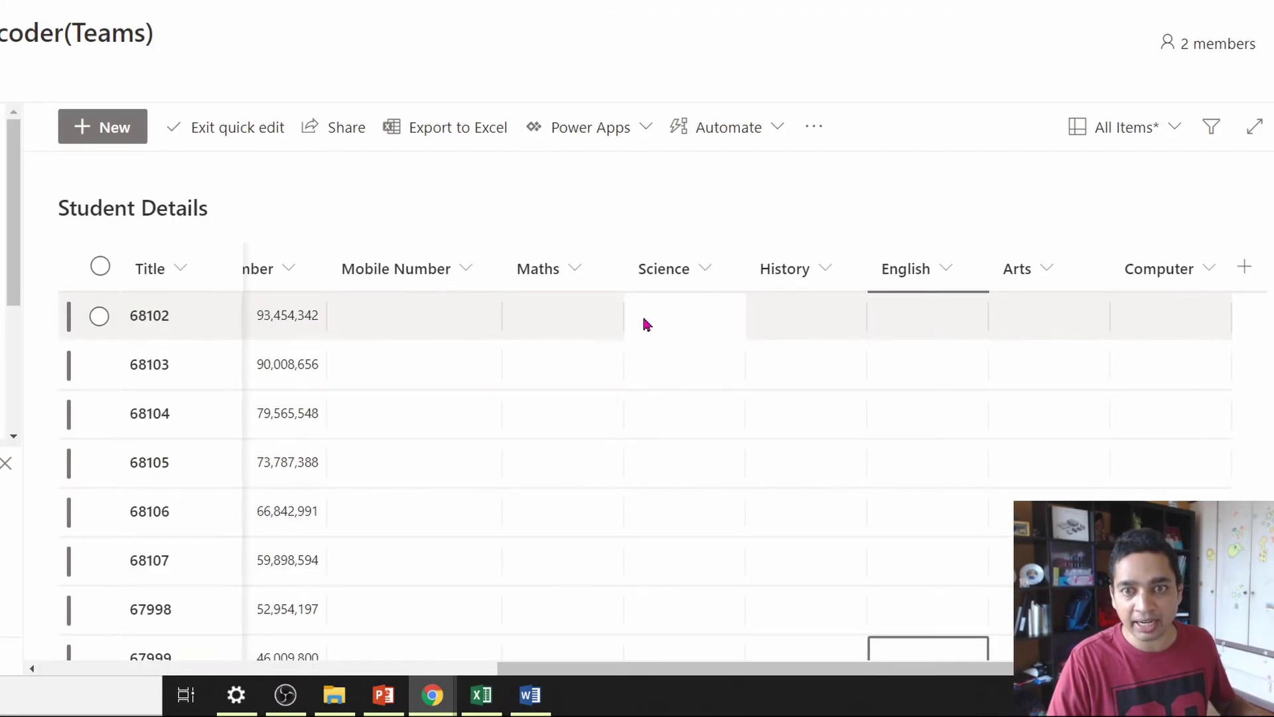
# - Paste the marks starting at row 68102's Maths cell, then exit quick edit
pyautogui.click(547, 332)
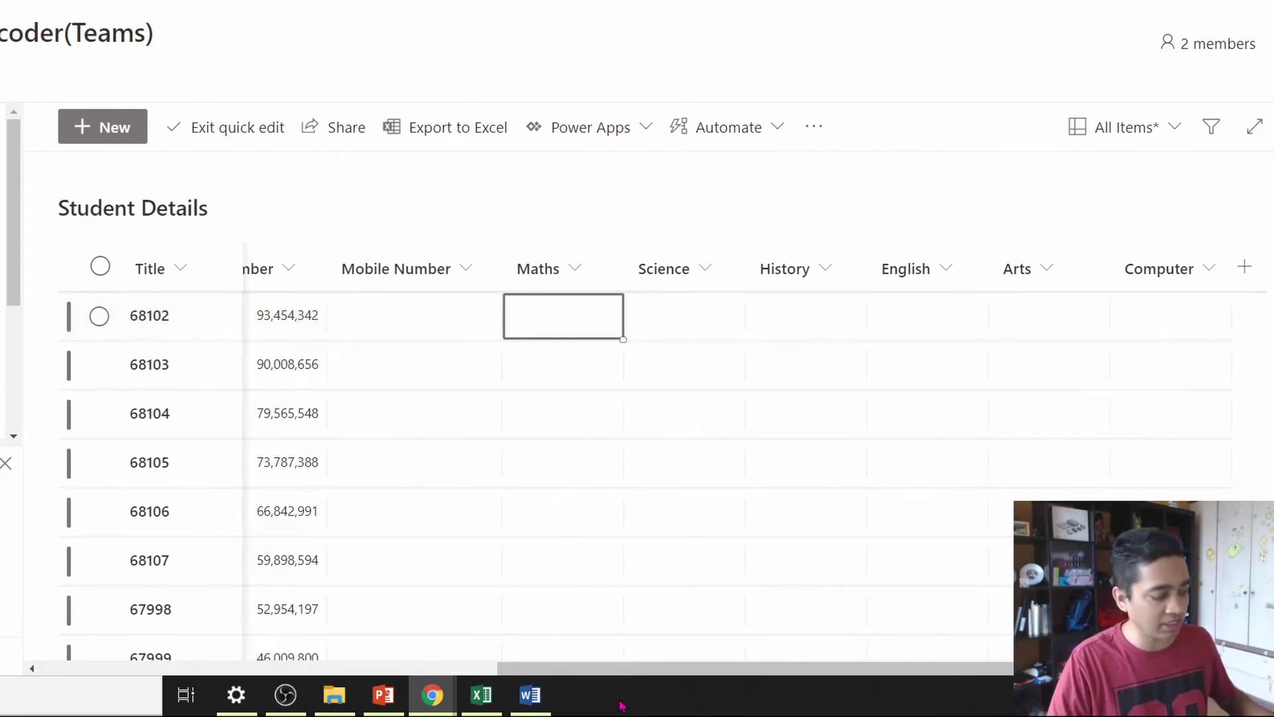
pyautogui.hotkey('ctrl', 'v')
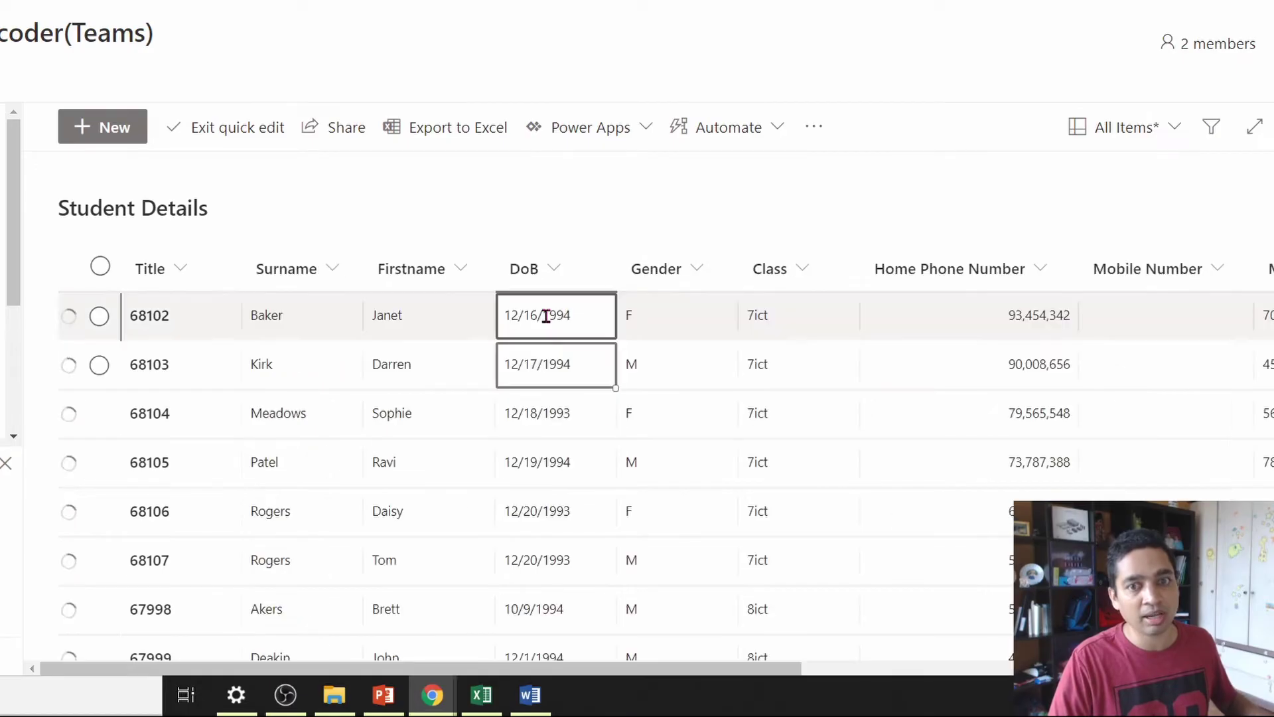
pyautogui.click(797, 673)
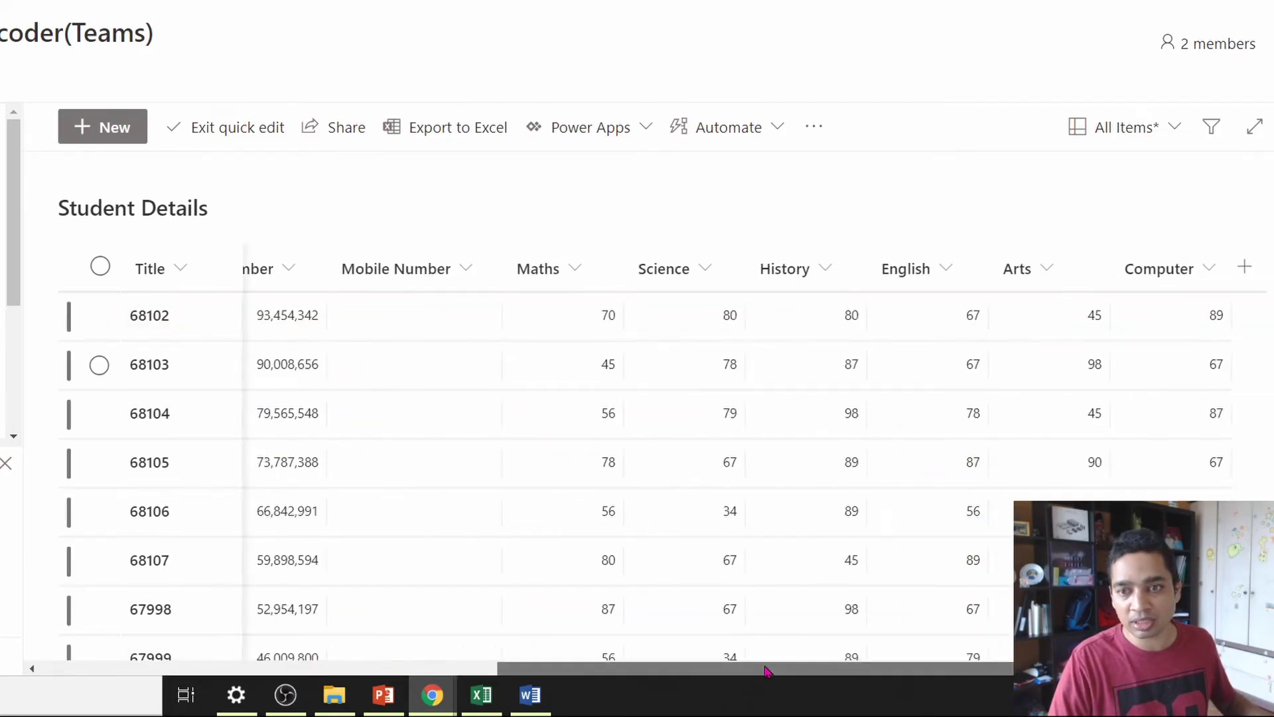
pyautogui.scroll(-3, 849, 398)
pyautogui.scroll(-5, 851, 470)
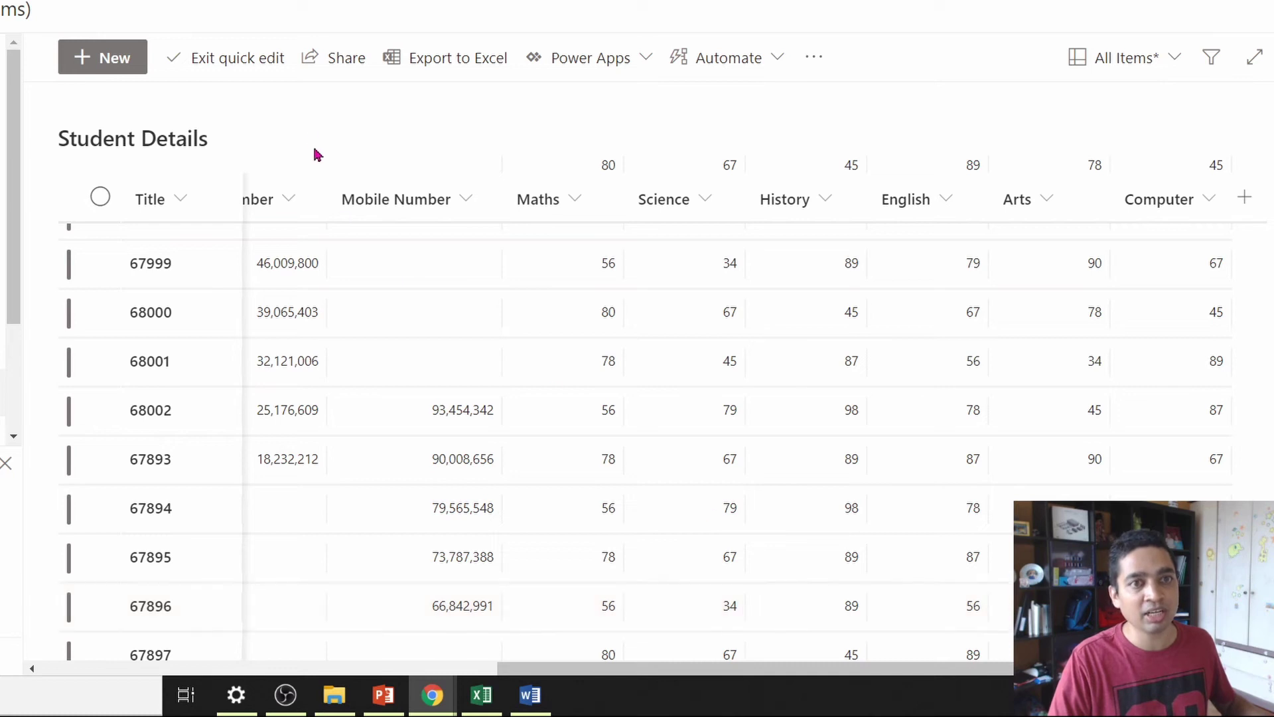
pyautogui.click(229, 58)
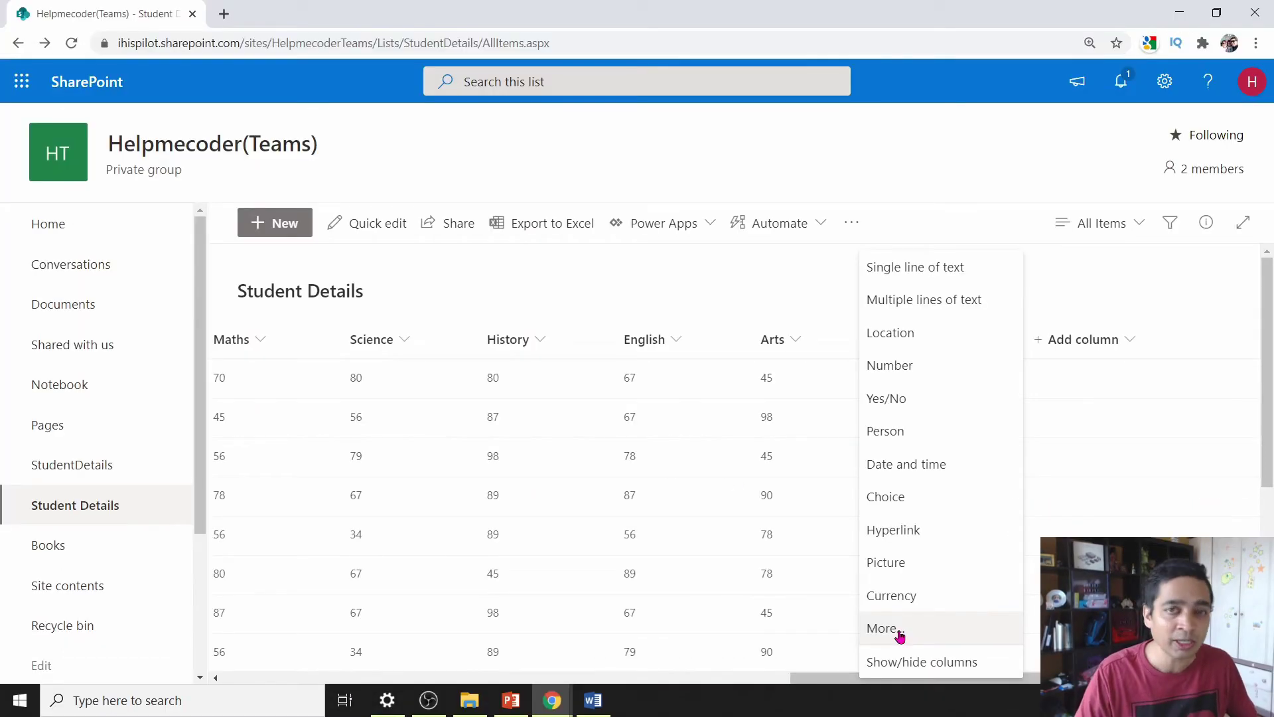
# - Open the Create Column form and switch to the Calculated Field Formulas reference
pyautogui.click(886, 628)
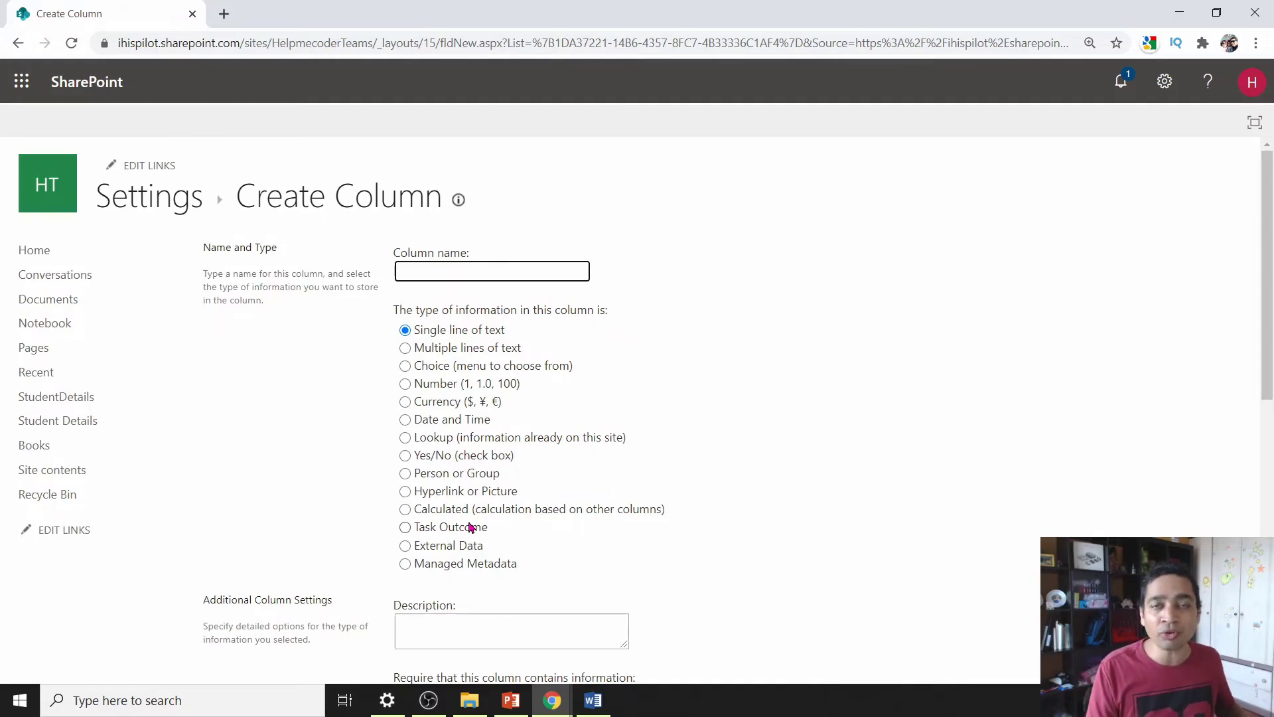
pyautogui.hotkey('alt', 'Tab')
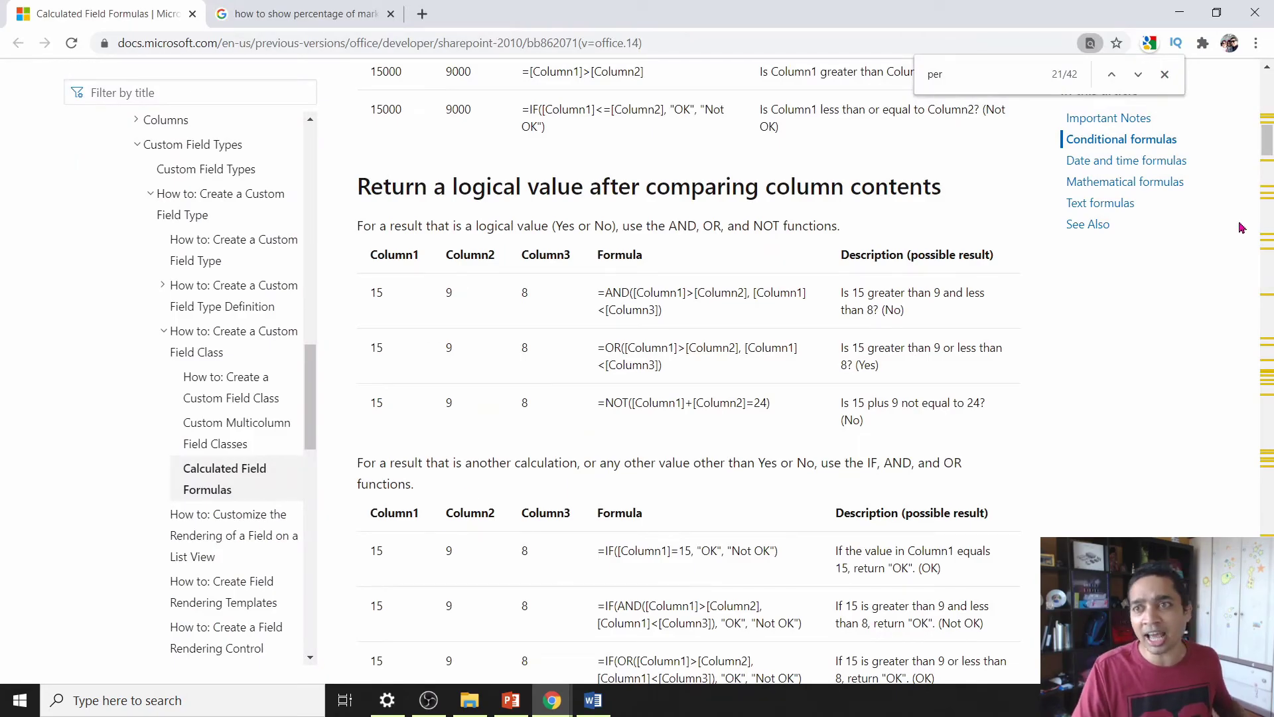
# - Jump to the Text formulas section of the reference and scroll through it
pyautogui.click(1103, 208)
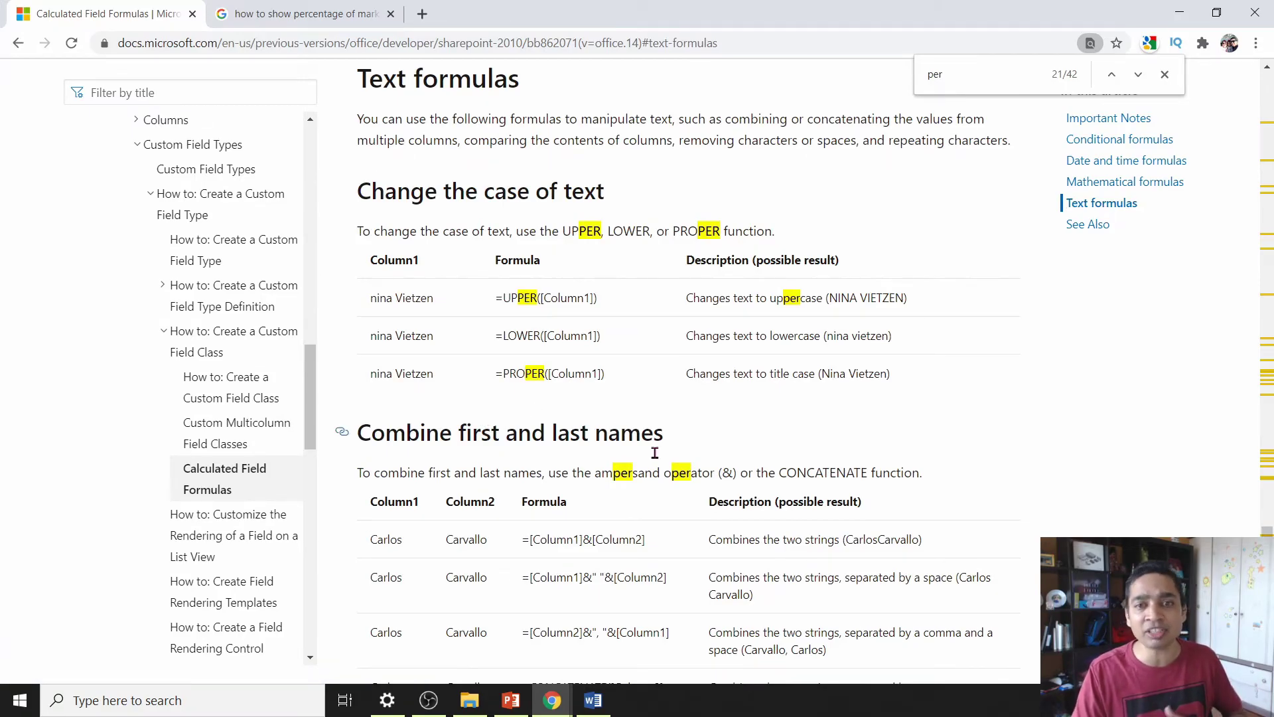
pyautogui.scroll(-4, 670, 458)
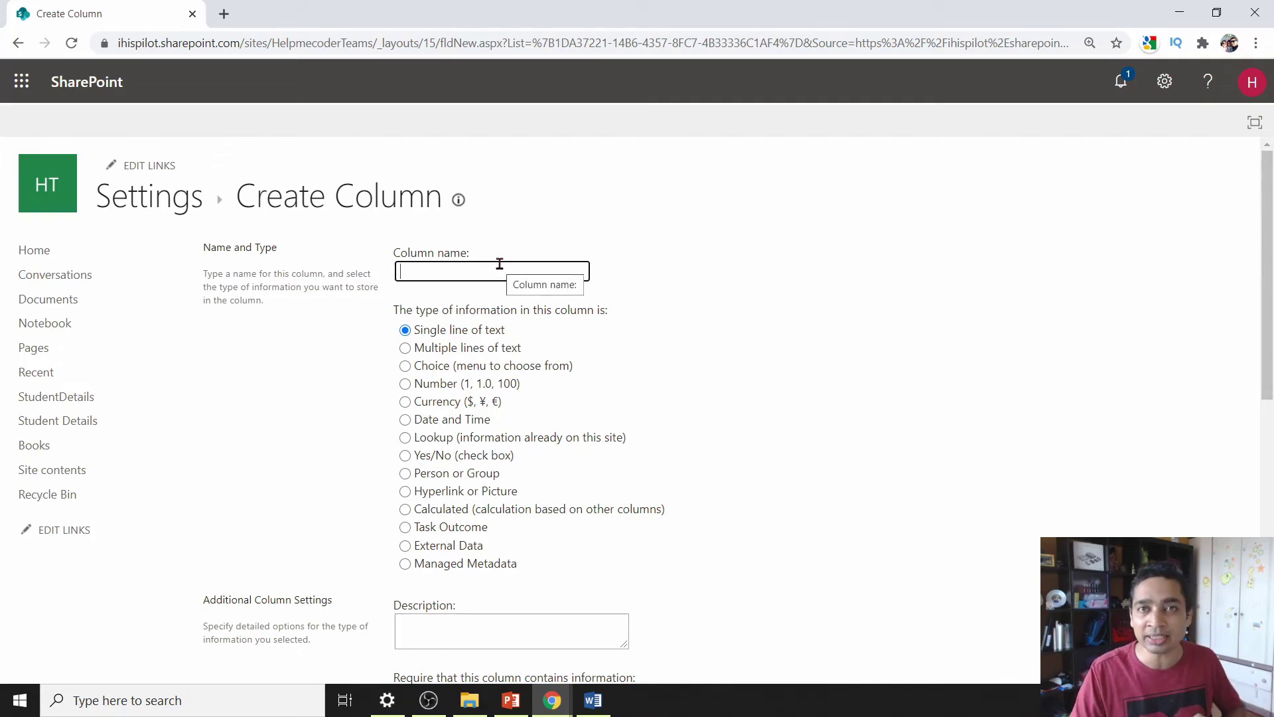
# - Name the column Marks Percentage, make it Calculated, and paste the six-subject sum/600 formula
pyautogui.write('Per')
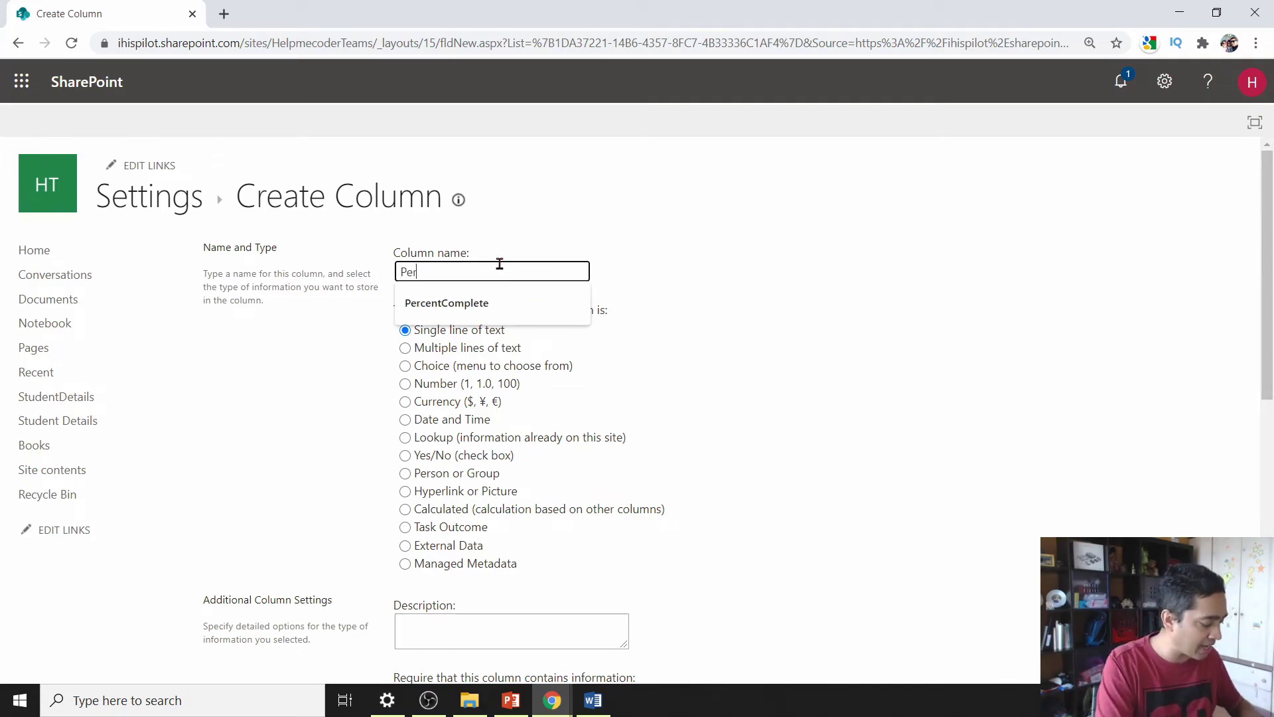
pyautogui.press('BackSpace')
pyautogui.press('BackSpace')
pyautogui.press('BackSpace')
pyautogui.write('Marks Percentage')
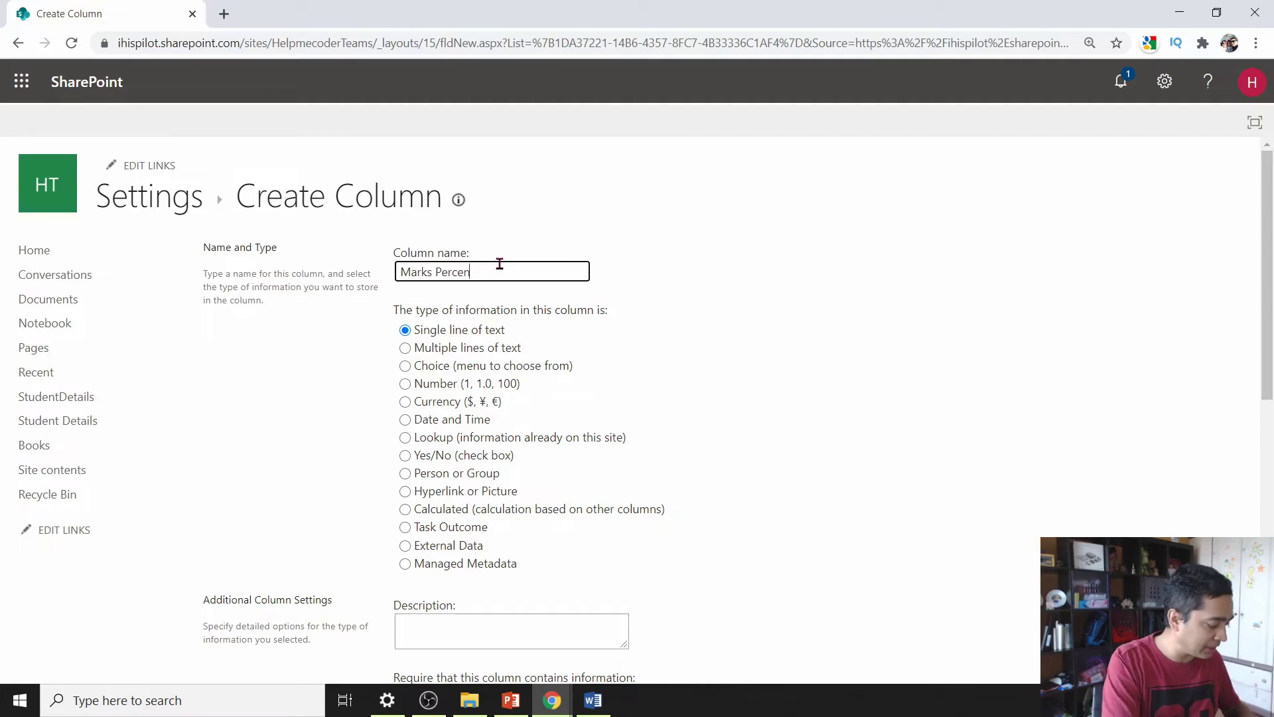
pyautogui.click(410, 525)
pyautogui.click(406, 511)
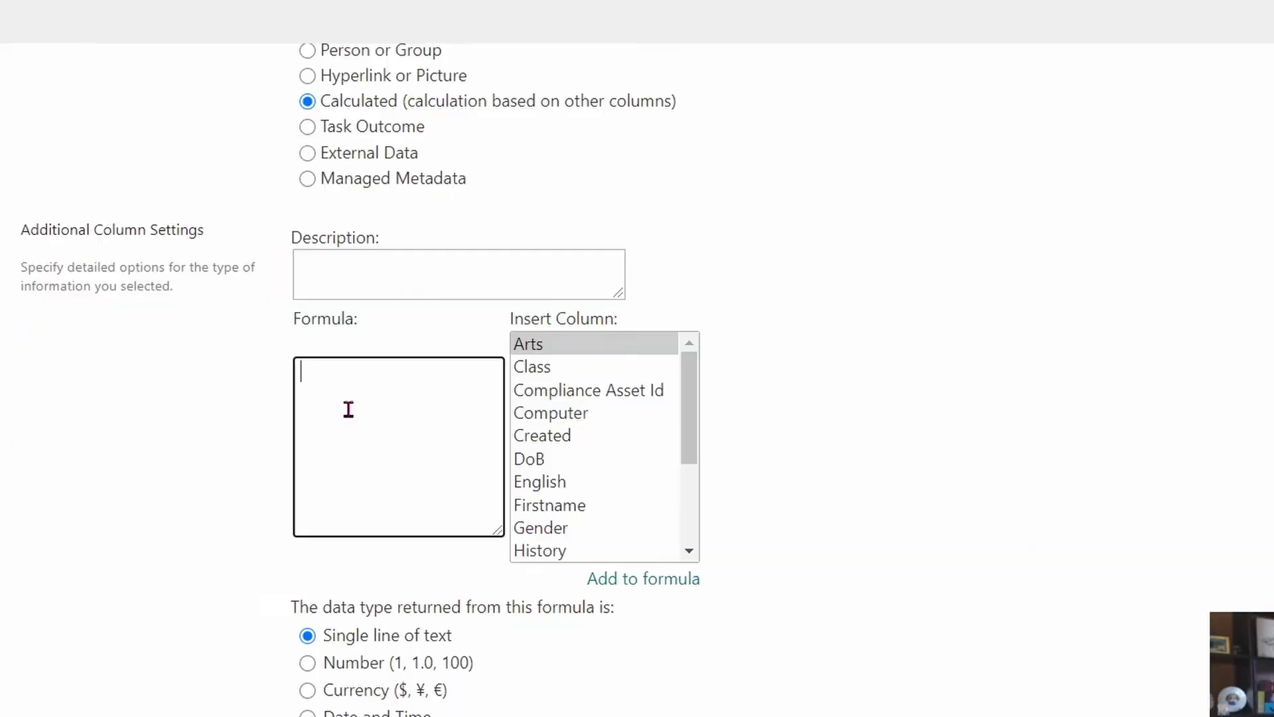
pyautogui.write('=(English+Computer+Arts+Science+Maths+History)/600')
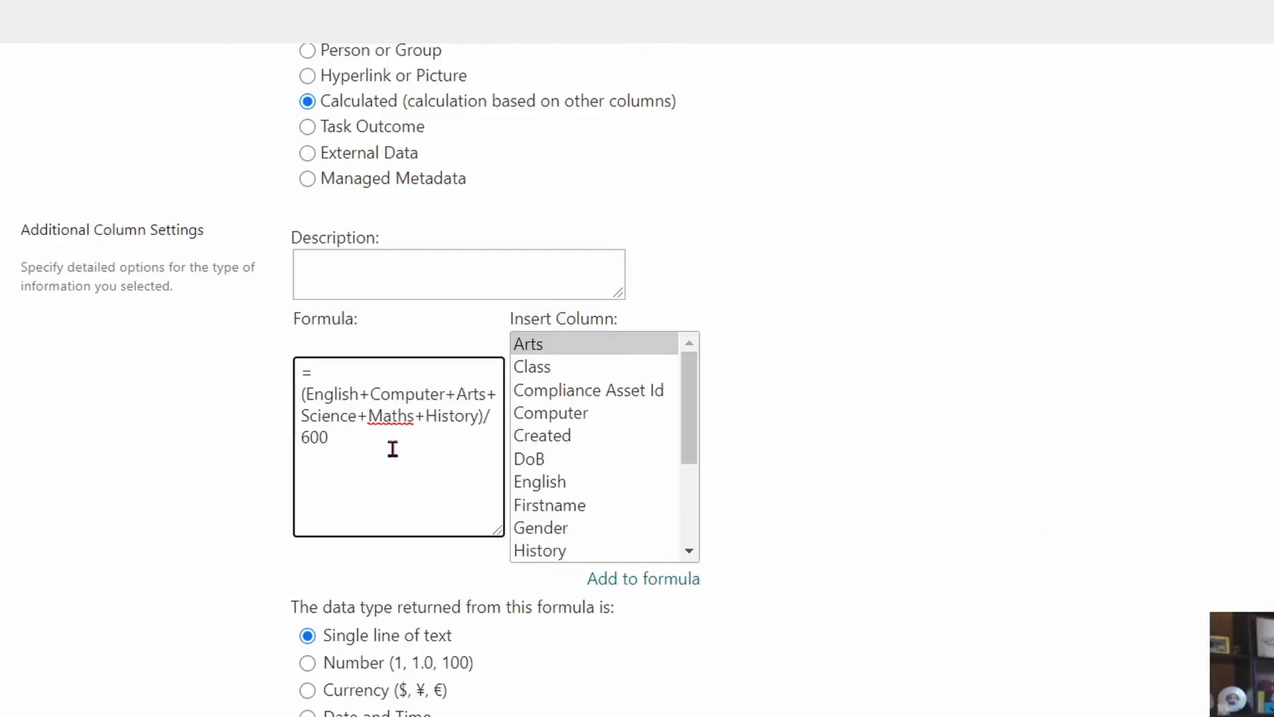
pyautogui.moveTo(307, 412); pyautogui.dragTo(475, 421)
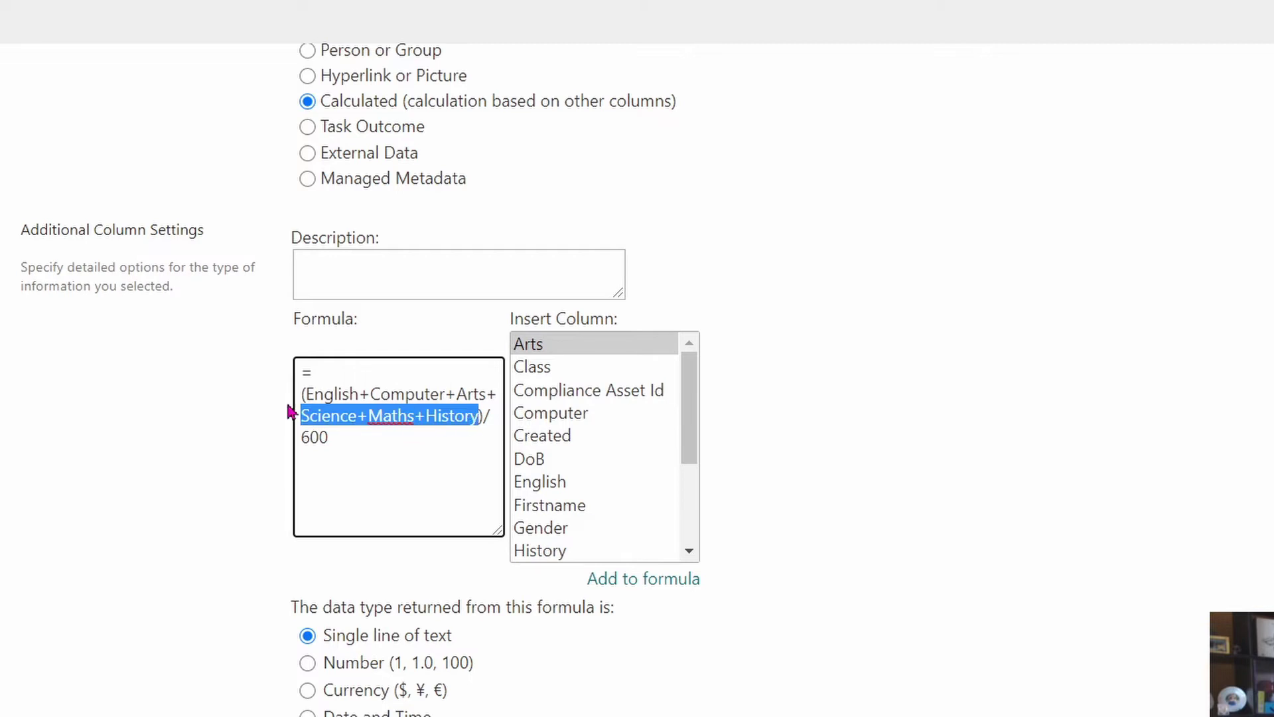
pyautogui.click(291, 411)
pyautogui.click(495, 418)
pyautogui.moveTo(688, 448); pyautogui.dragTo(686, 422)
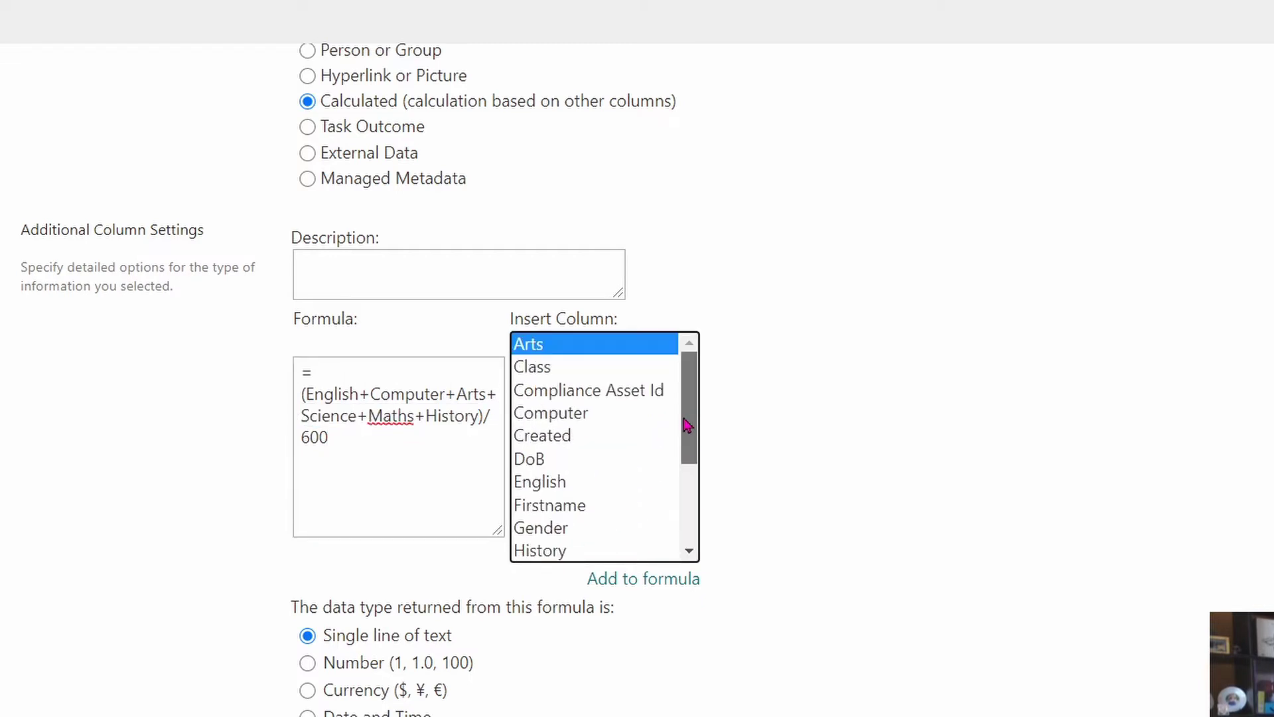
pyautogui.doubleClick(537, 442)
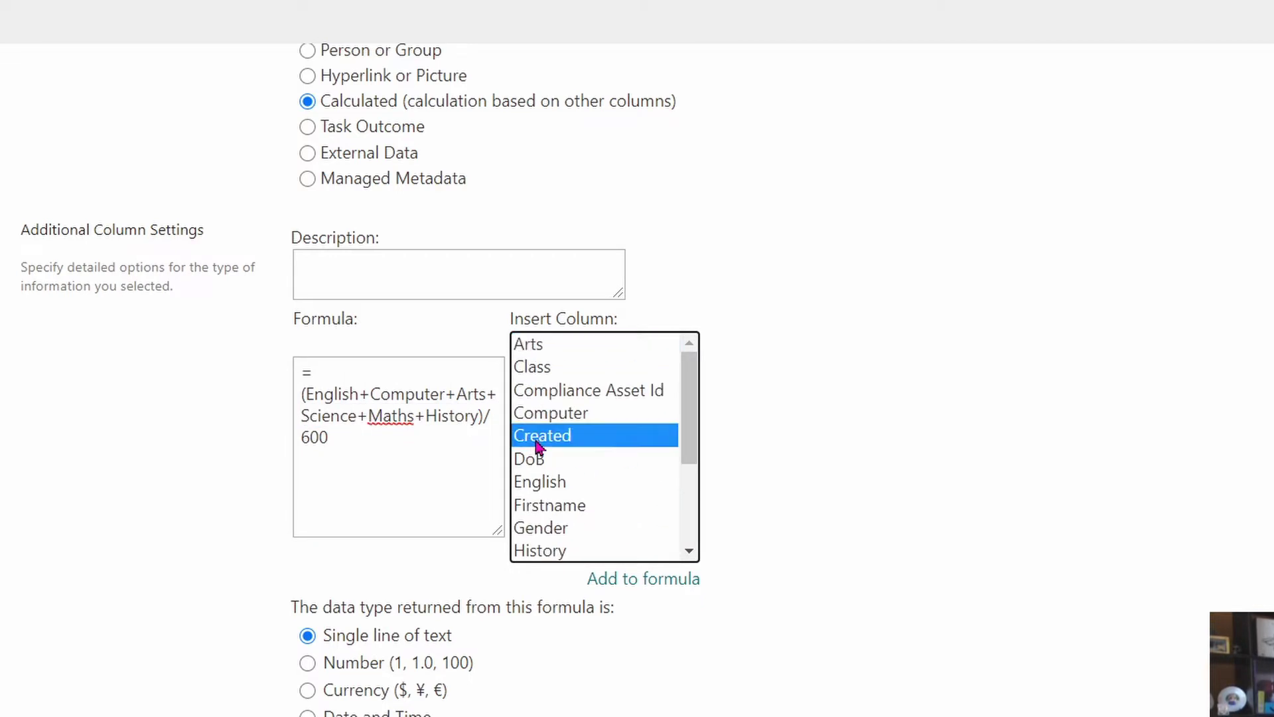
pyautogui.click(454, 432)
pyautogui.press('BackSpace')
pyautogui.press('BackSpace')
pyautogui.press('BackSpace')
pyautogui.press('BackSpace')
pyautogui.press('BackSpace')
pyautogui.press('BackSpace')
pyautogui.press('BackSpace')
pyautogui.press('BackSpace')
pyautogui.press('BackSpace')
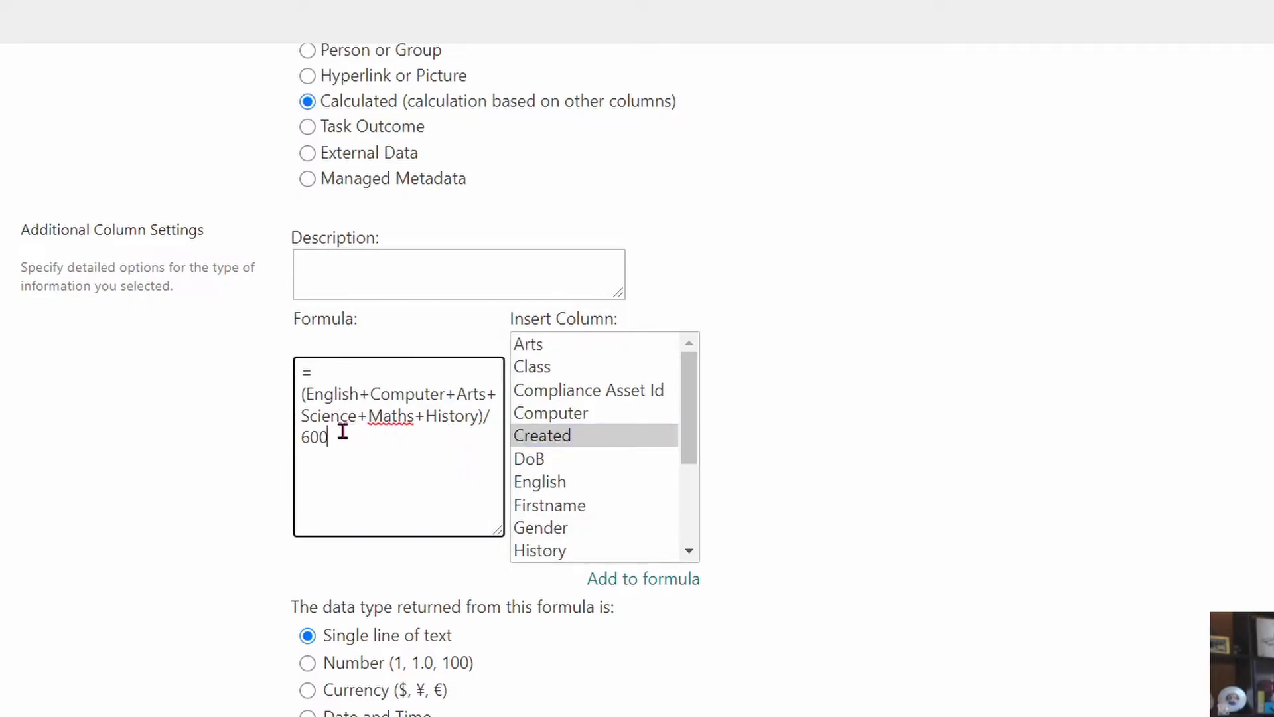
# - Return a Number with 2 decimal places shown as a percentage, and create the column
pyautogui.scroll(-5, 631, 524)
pyautogui.click(307, 308)
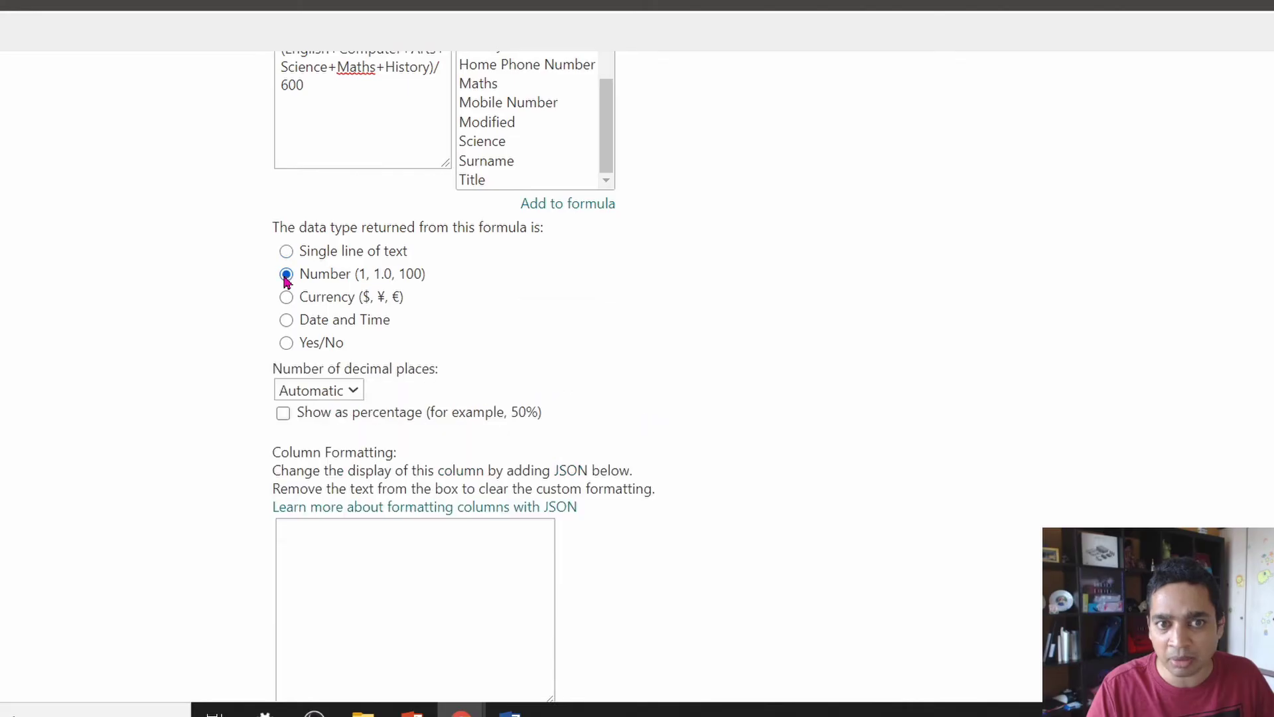
pyautogui.click(352, 389)
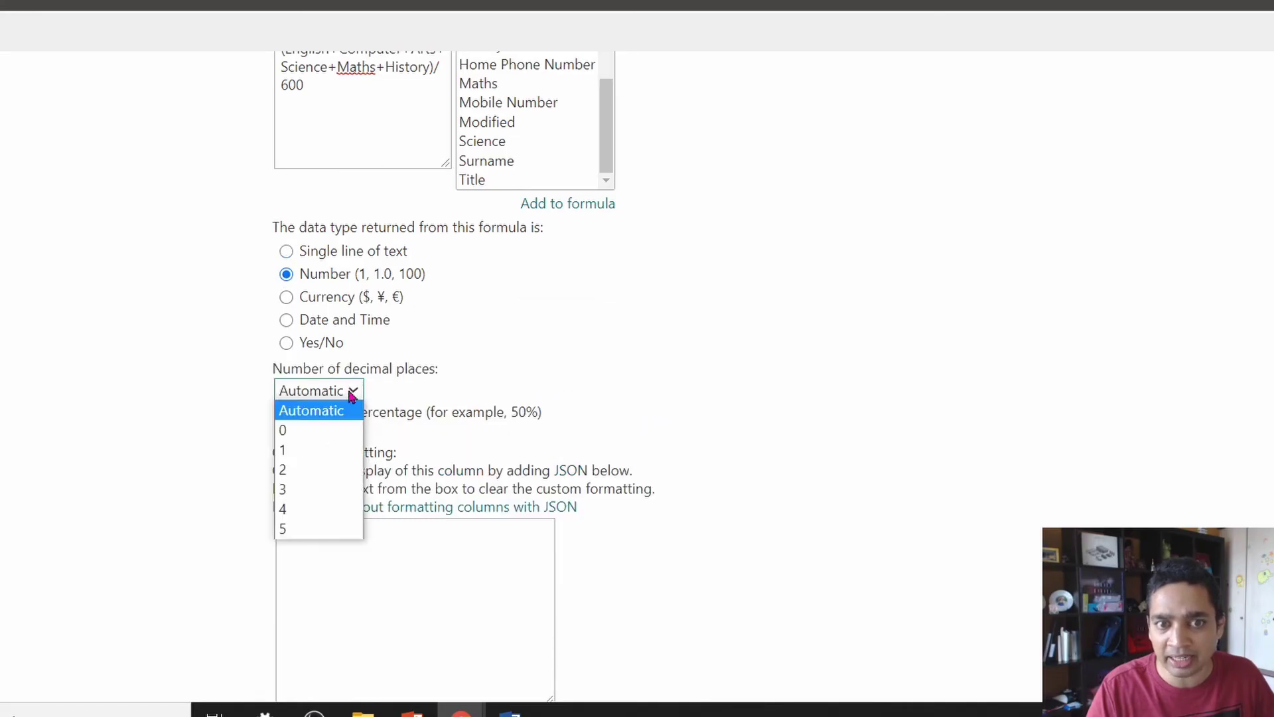
pyautogui.click(335, 471)
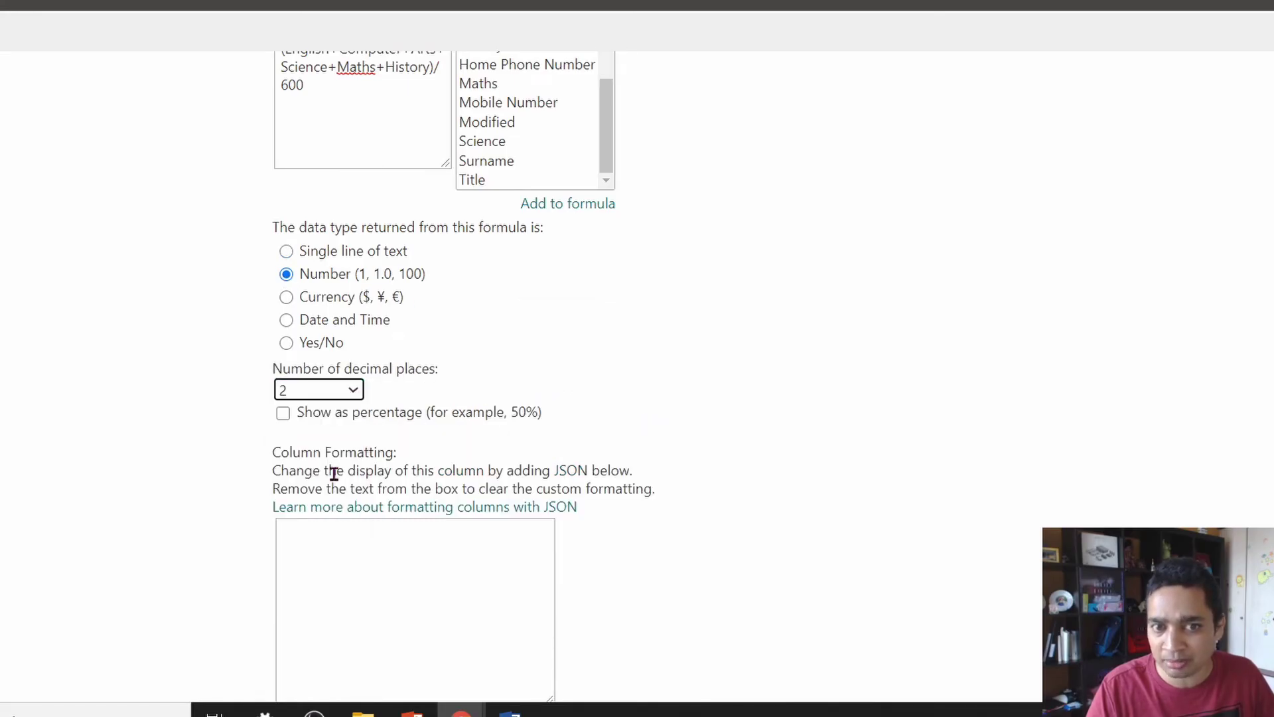
pyautogui.click(283, 412)
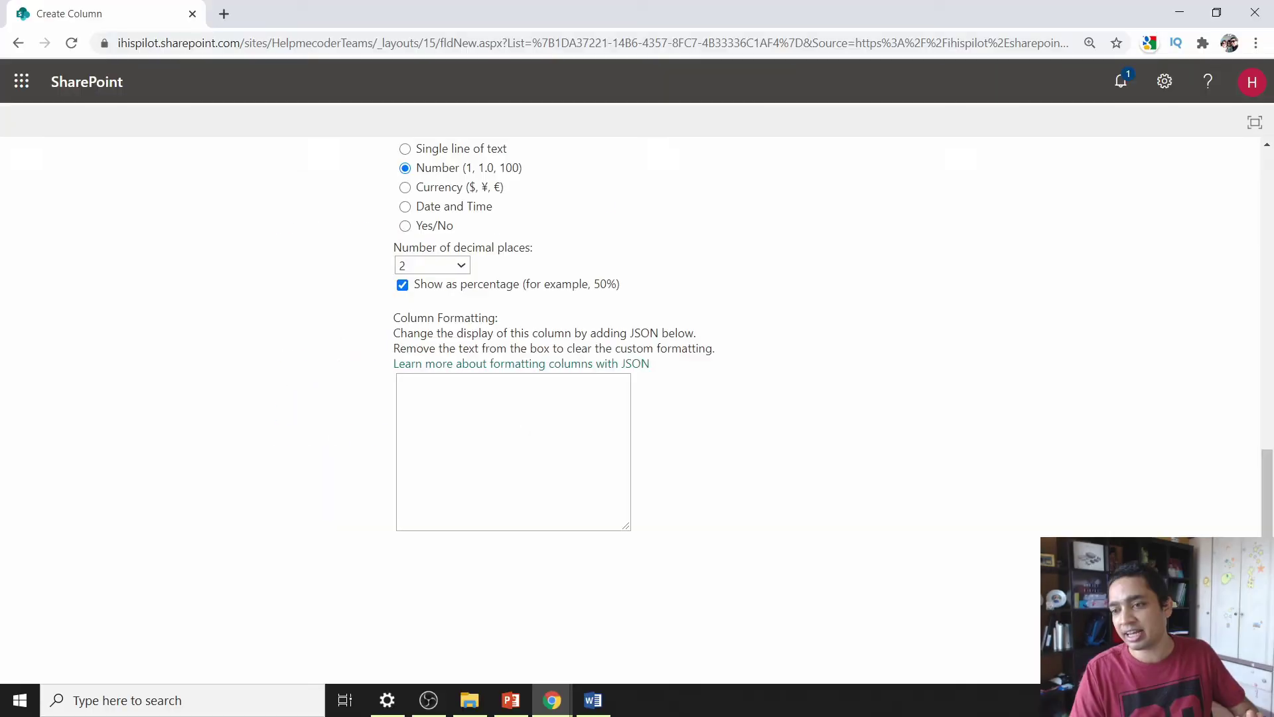
pyautogui.click(1128, 575)
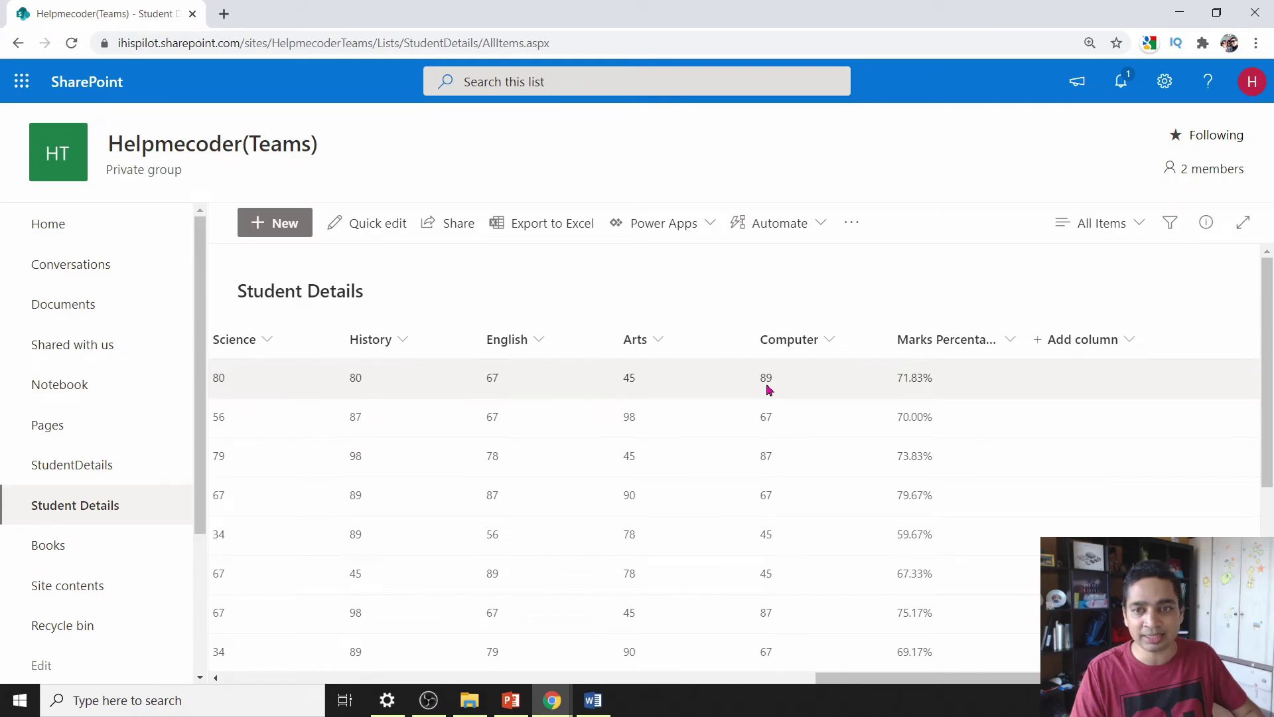
# - Open a new Create Column form and select the Lookup column type
pyautogui.click(1165, 81)
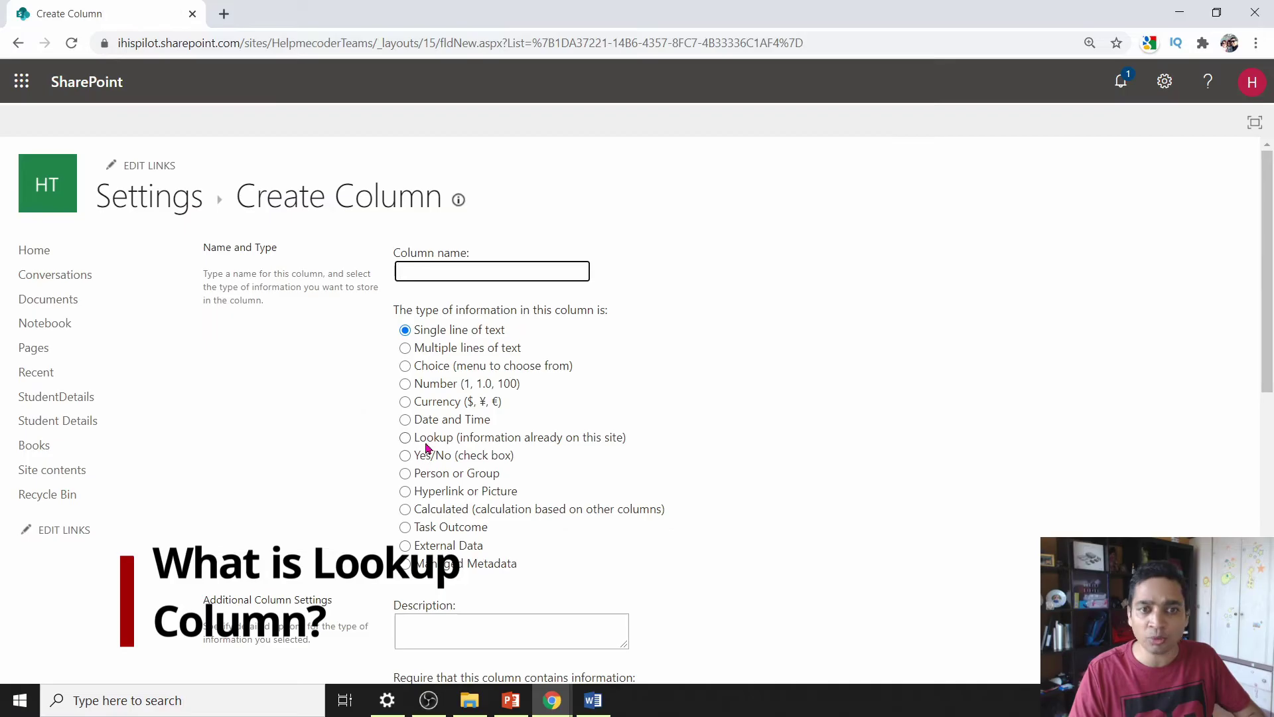
pyautogui.click(425, 441)
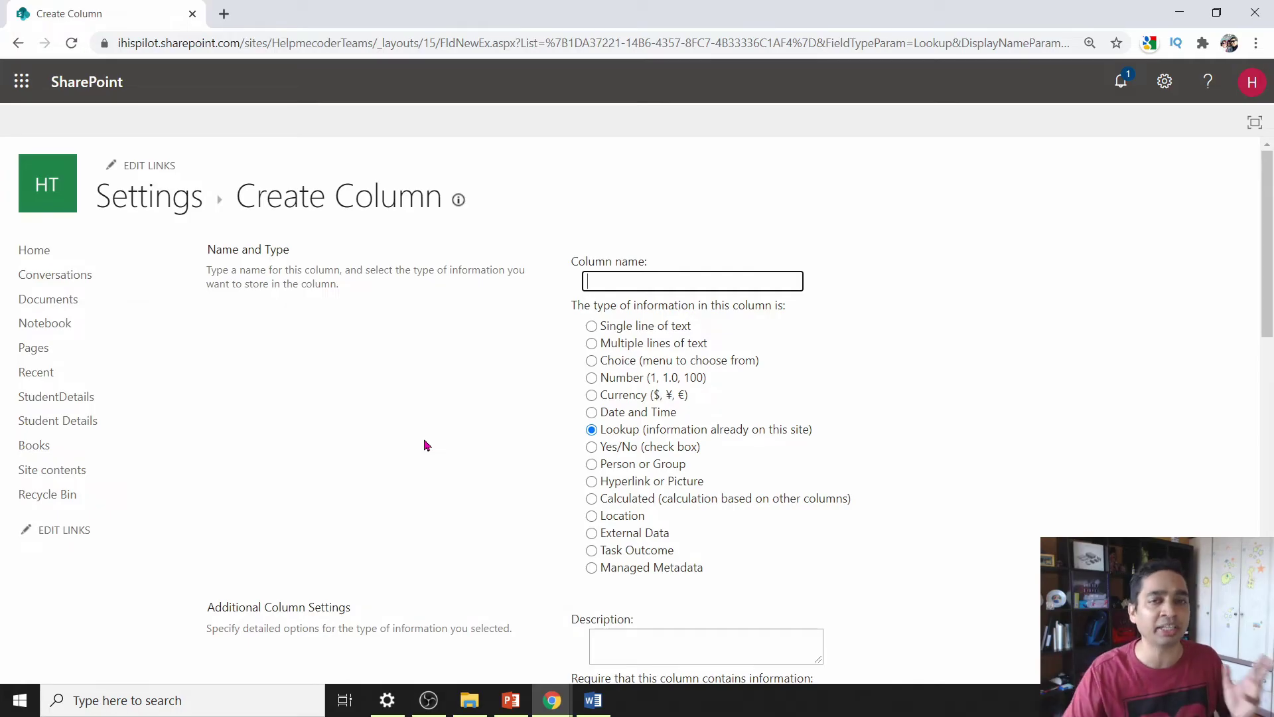
# - Name the column Rent Book and look up Book Title from the Books list
pyautogui.write('BRent Book')
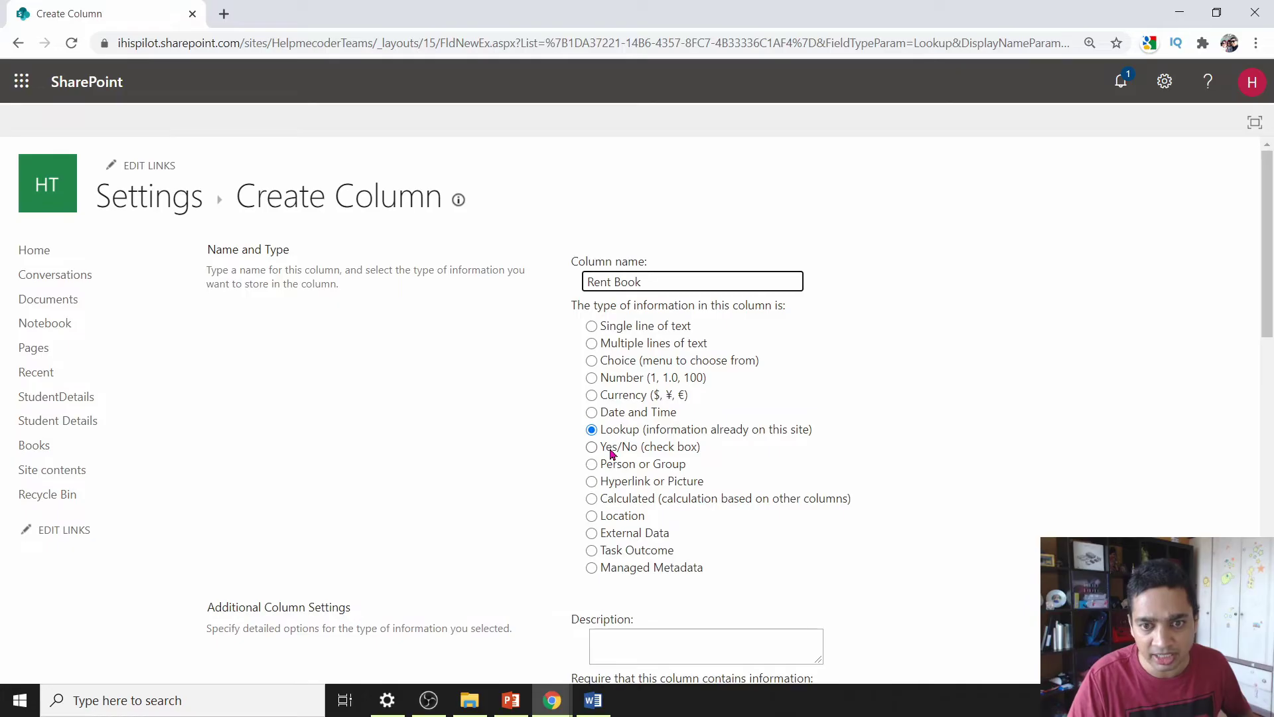
pyautogui.scroll(-3, 616, 614)
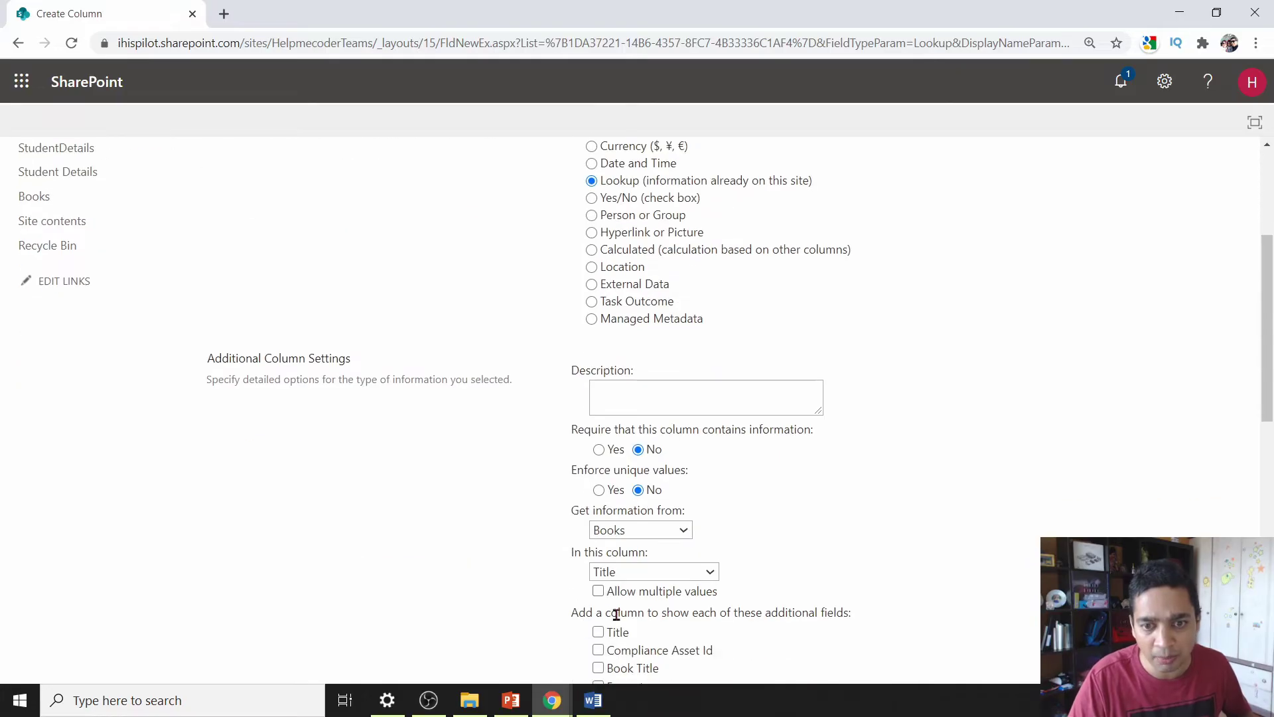
pyautogui.click(632, 531)
pyautogui.click(632, 531)
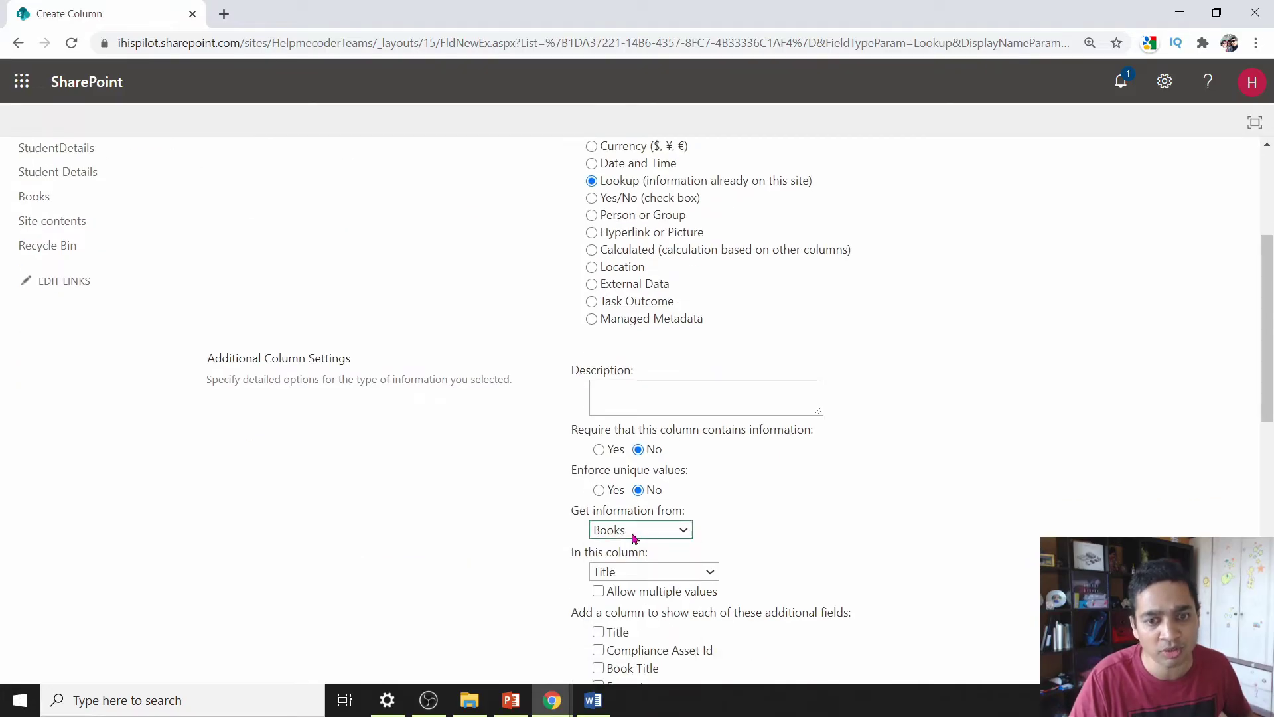
pyautogui.click(637, 578)
pyautogui.click(631, 403)
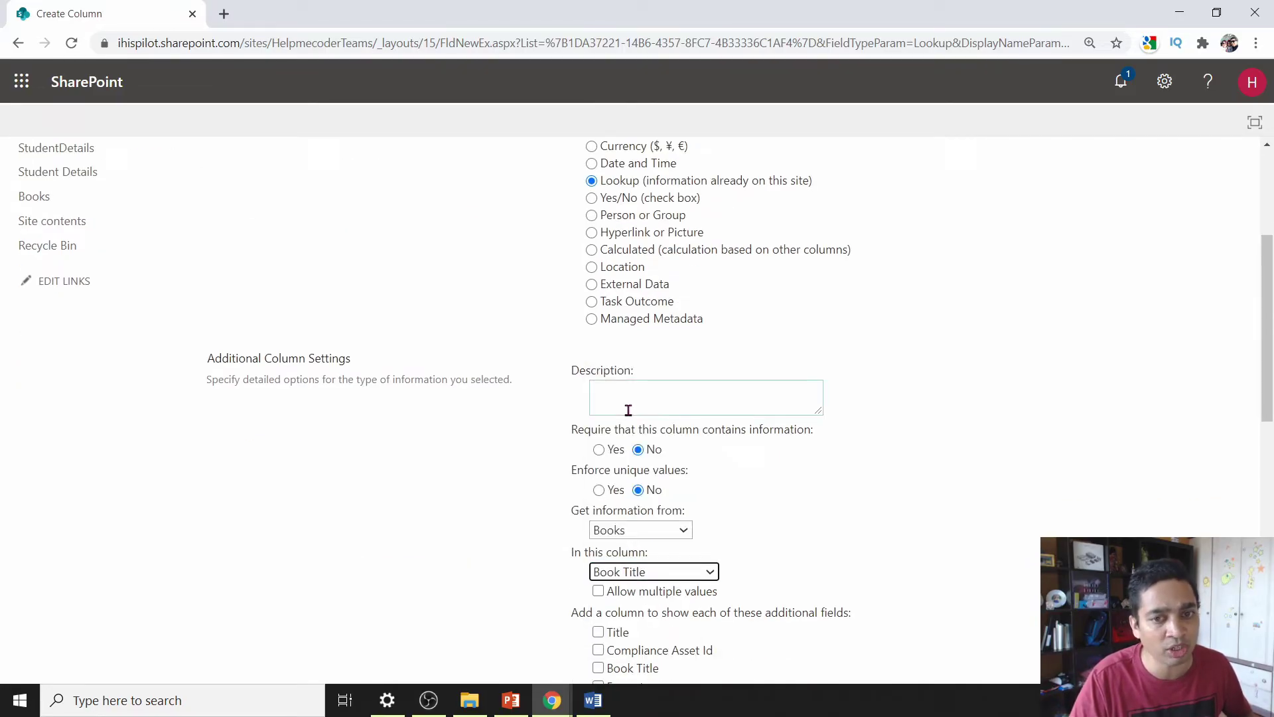
pyautogui.click(473, 536)
pyautogui.scroll(-3, 475, 538)
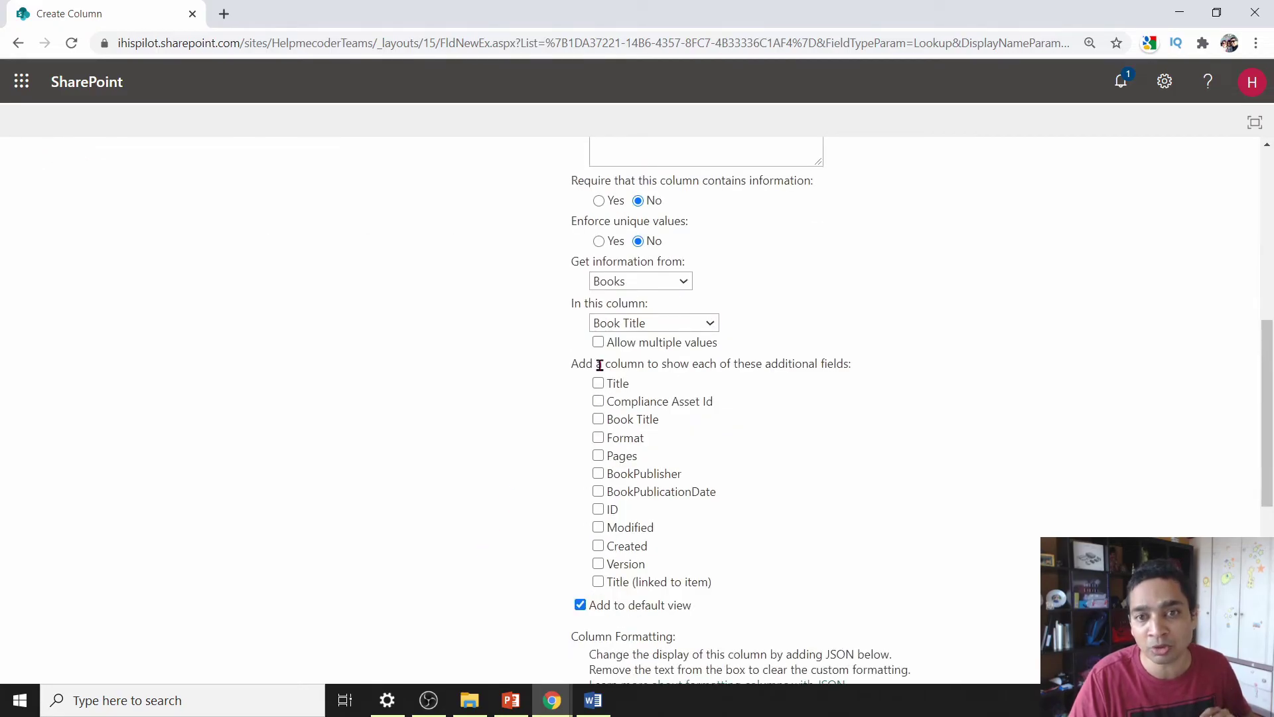
# - Allow multiple values, include Pages, create the column, and return to Student Details
pyautogui.click(597, 342)
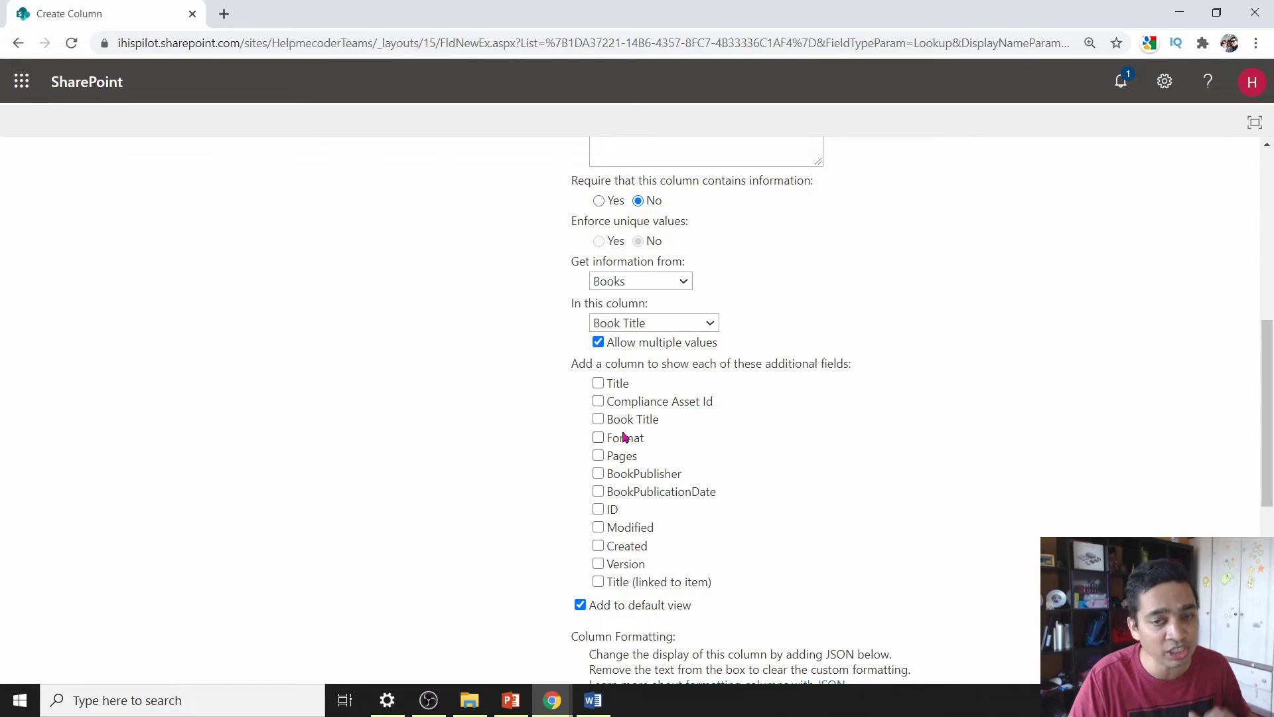
pyautogui.click(597, 455)
pyautogui.scroll(-1, 1070, 531)
pyautogui.scroll(-5, 1069, 564)
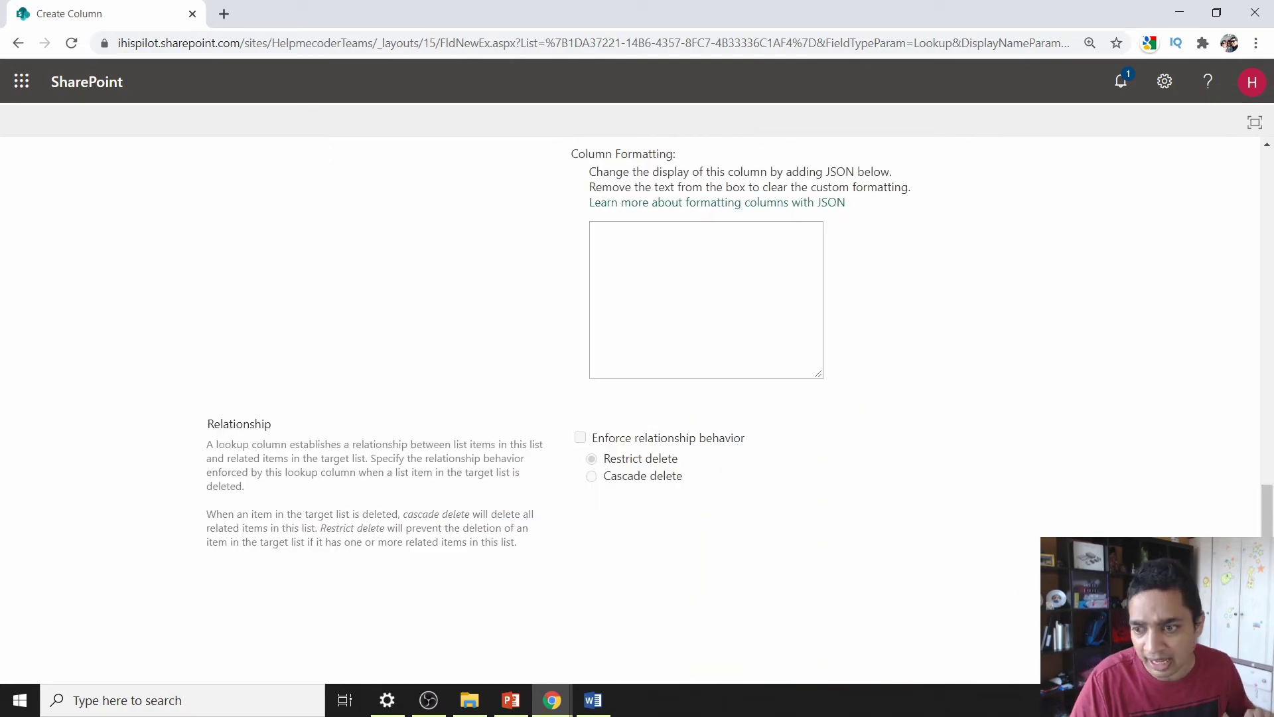
pyautogui.click(1089, 587)
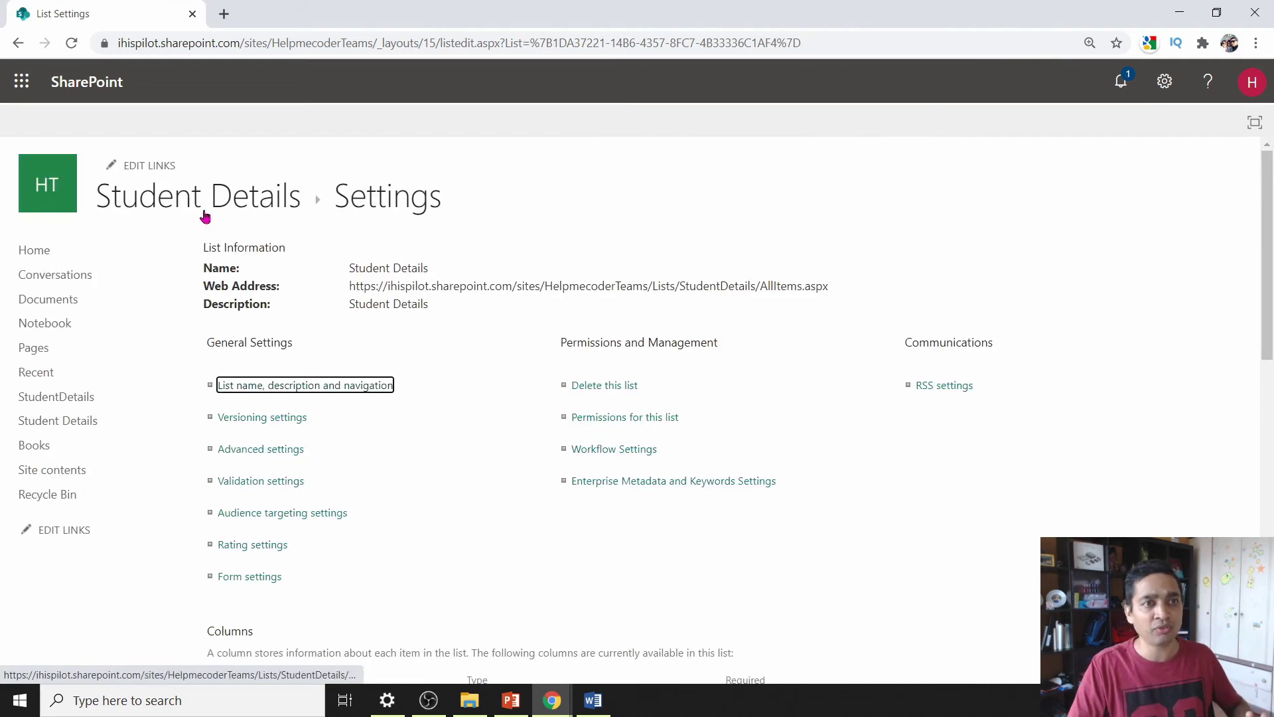
pyautogui.click(203, 211)
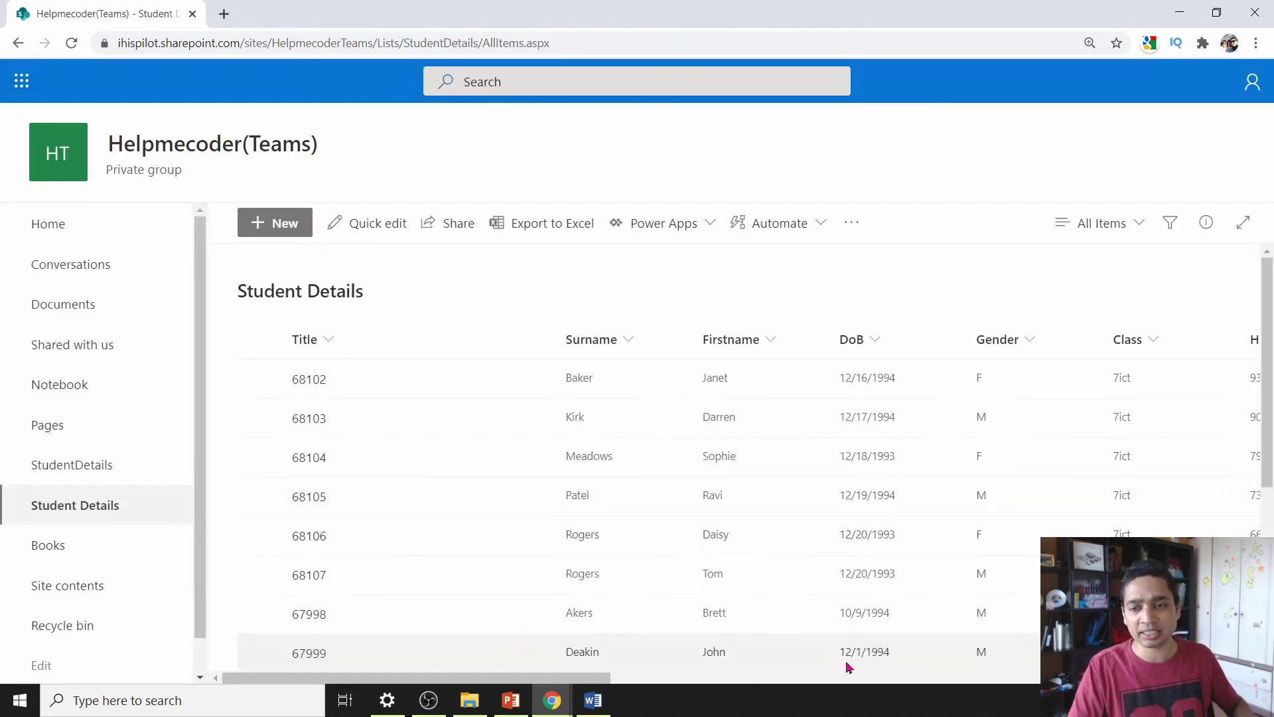
pyautogui.moveTo(393, 678); pyautogui.dragTo(1031, 690)
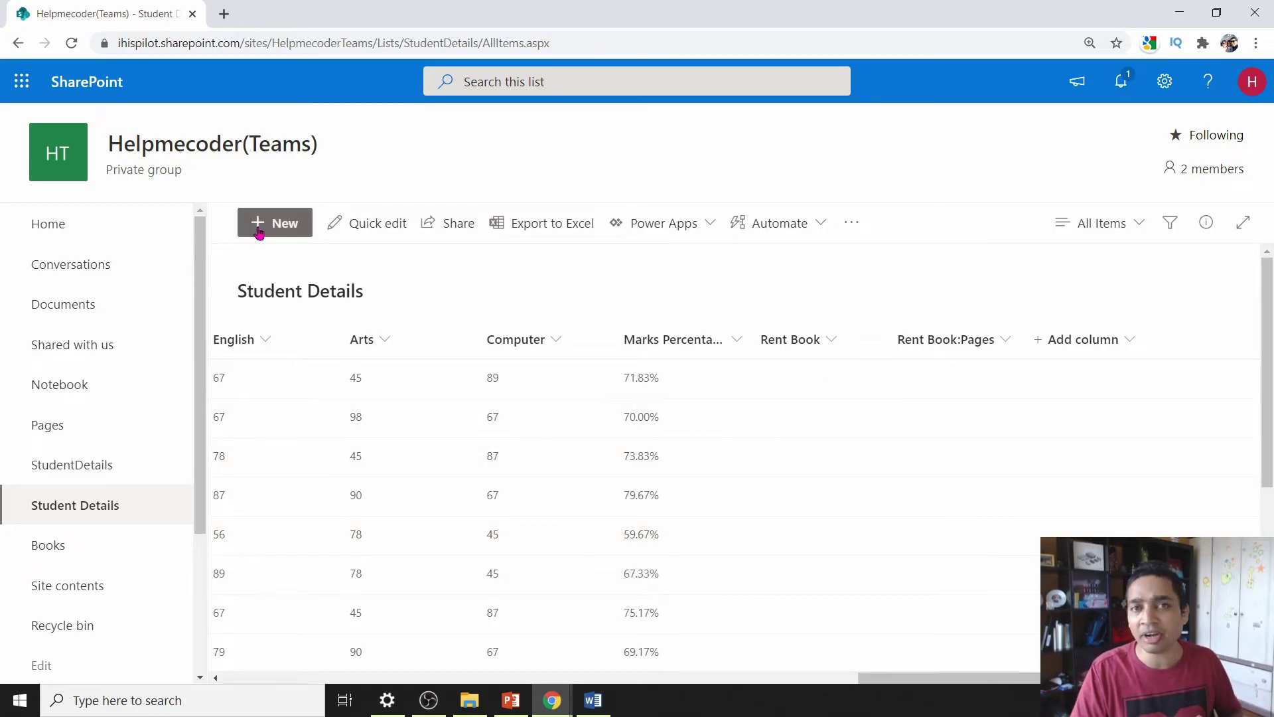
pyautogui.moveTo(999, 677); pyautogui.dragTo(373, 631)
pyautogui.click(372, 379)
pyautogui.click(258, 223)
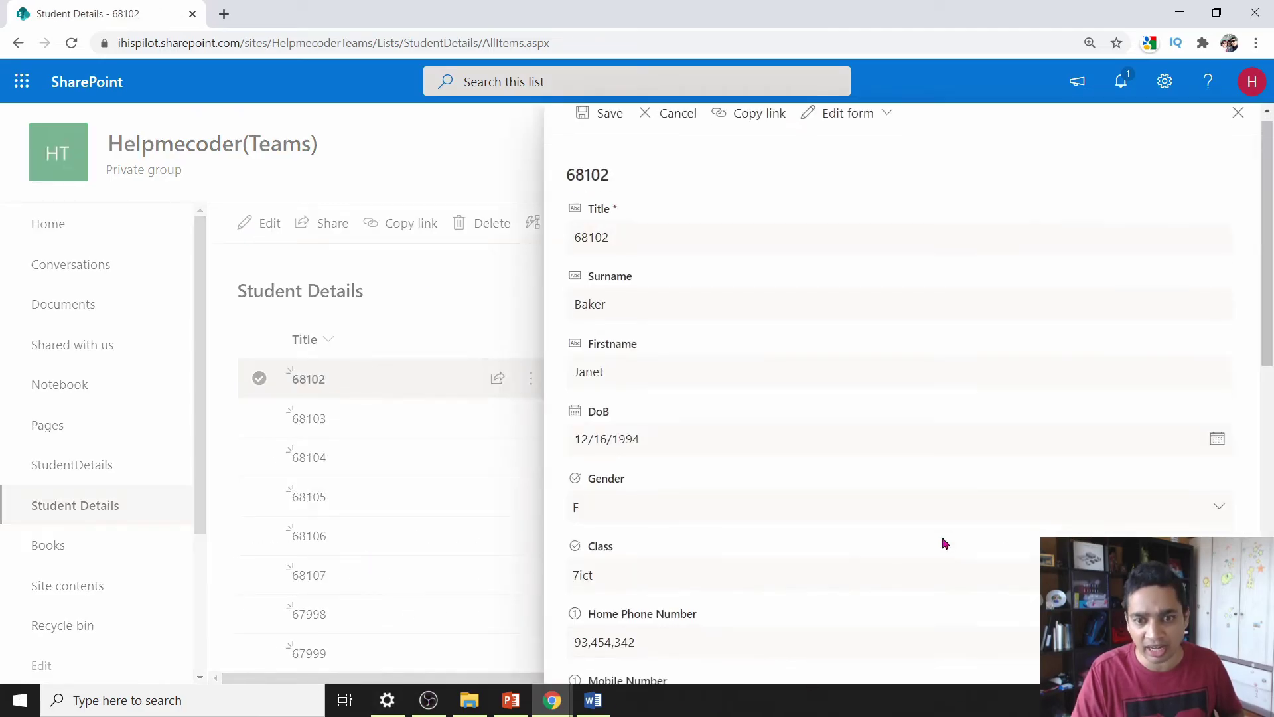
pyautogui.scroll(-10, 945, 544)
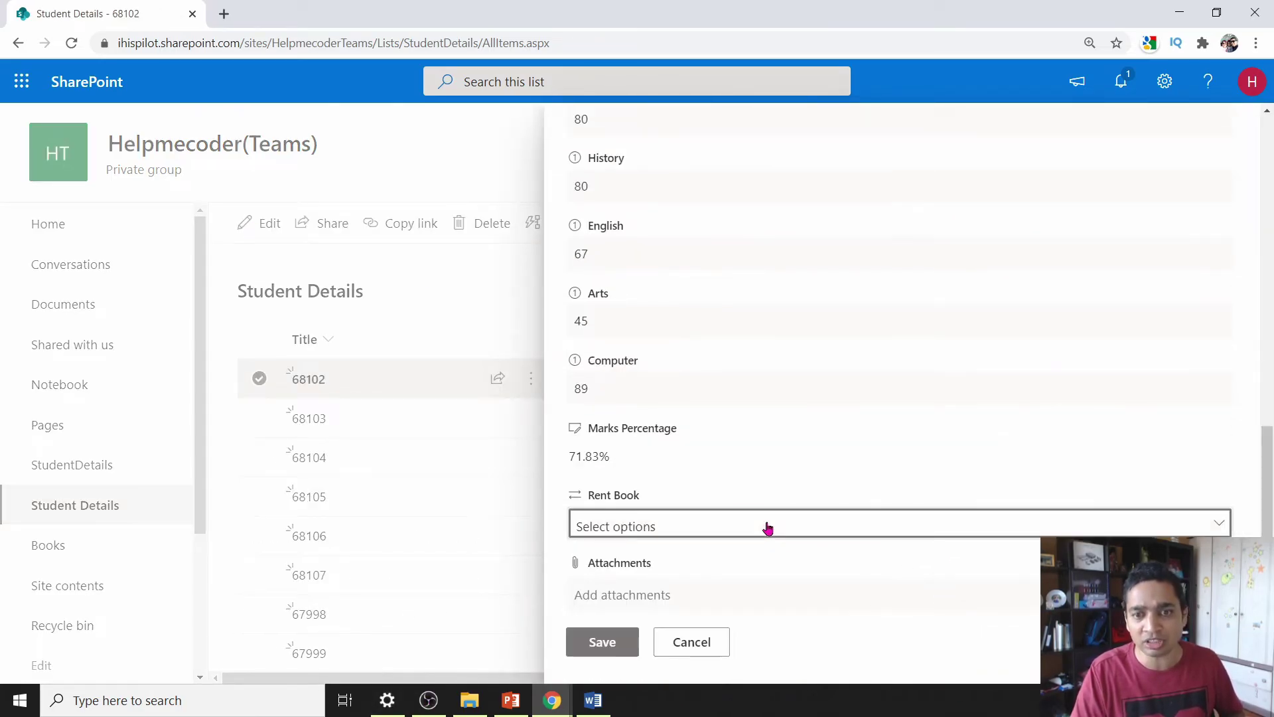
# - Set the Rent Book selection to Book of the Dead
pyautogui.click(768, 527)
pyautogui.click(17, 117)
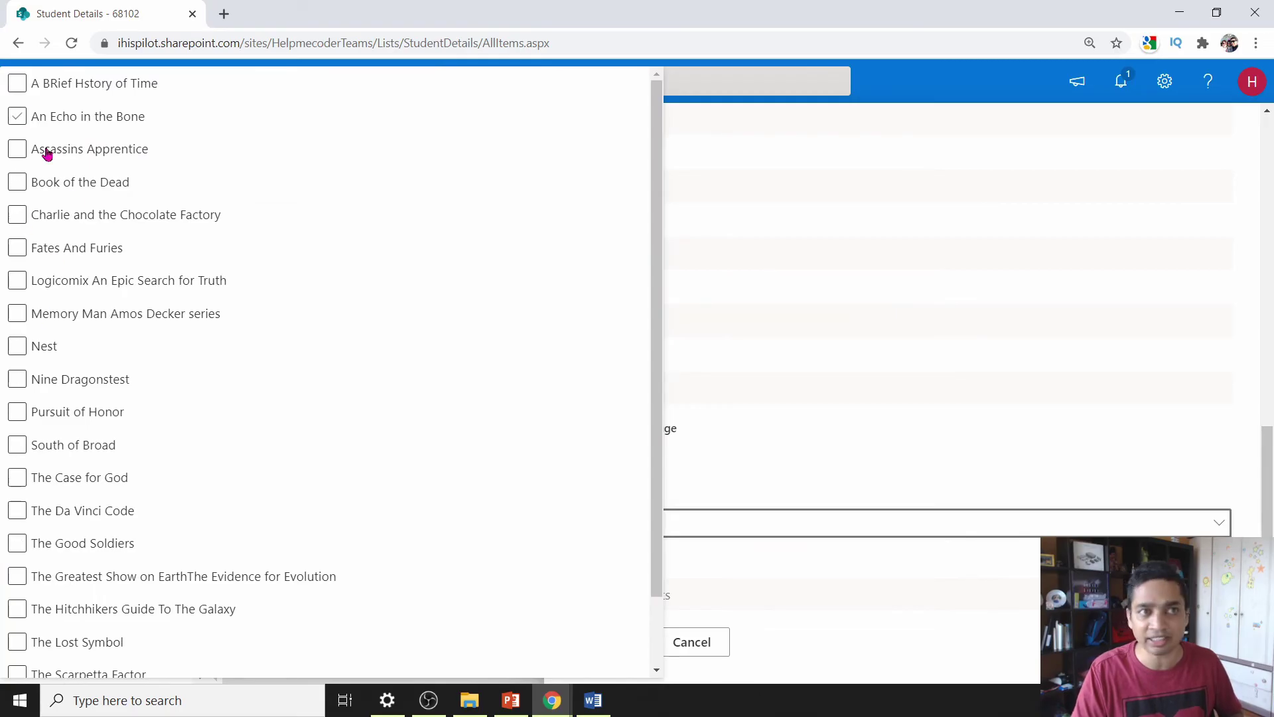
pyautogui.click(47, 154)
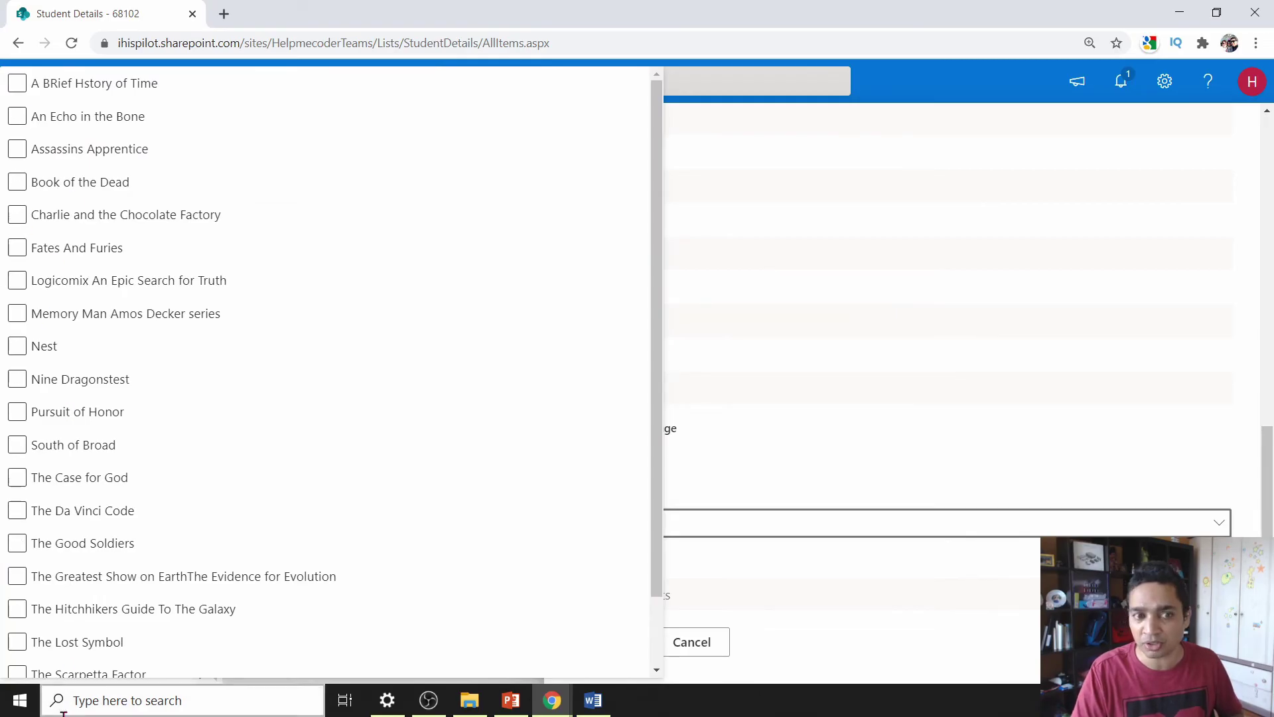
pyautogui.click(60, 181)
pyautogui.click(66, 253)
pyautogui.click(68, 185)
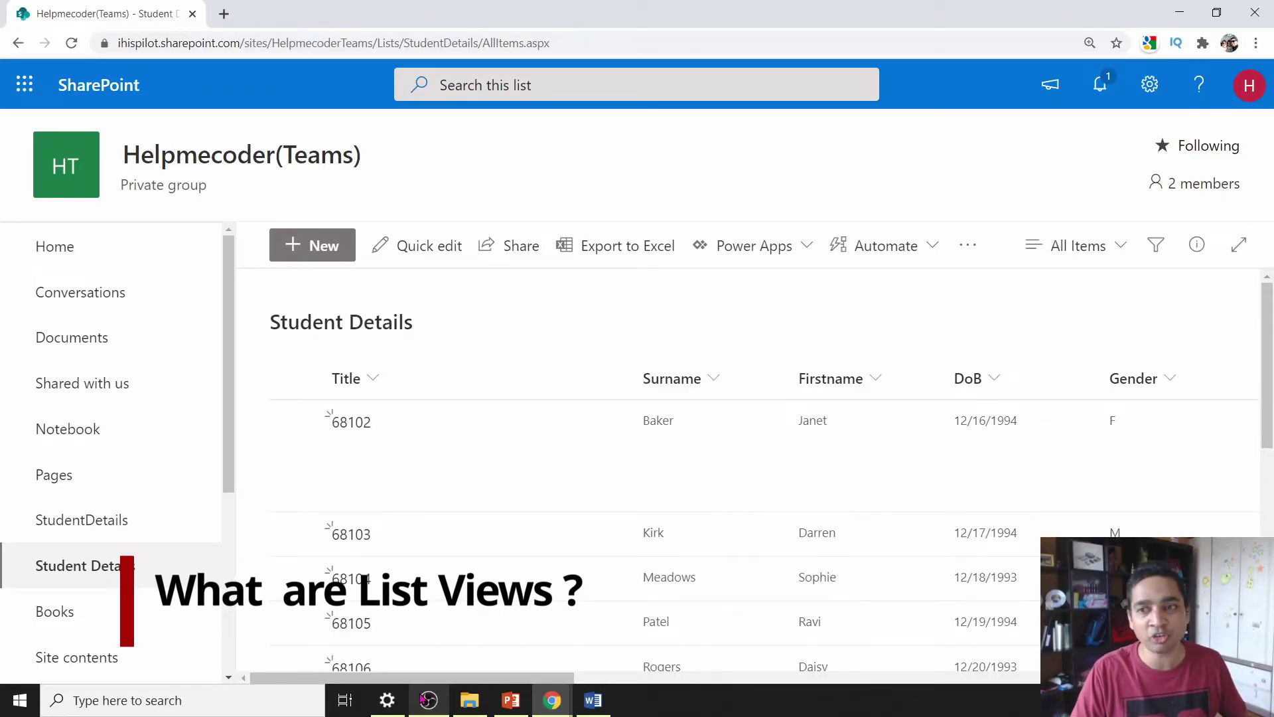
# - Save the All Items view under the new public name 'Princpal'
pyautogui.click(1127, 253)
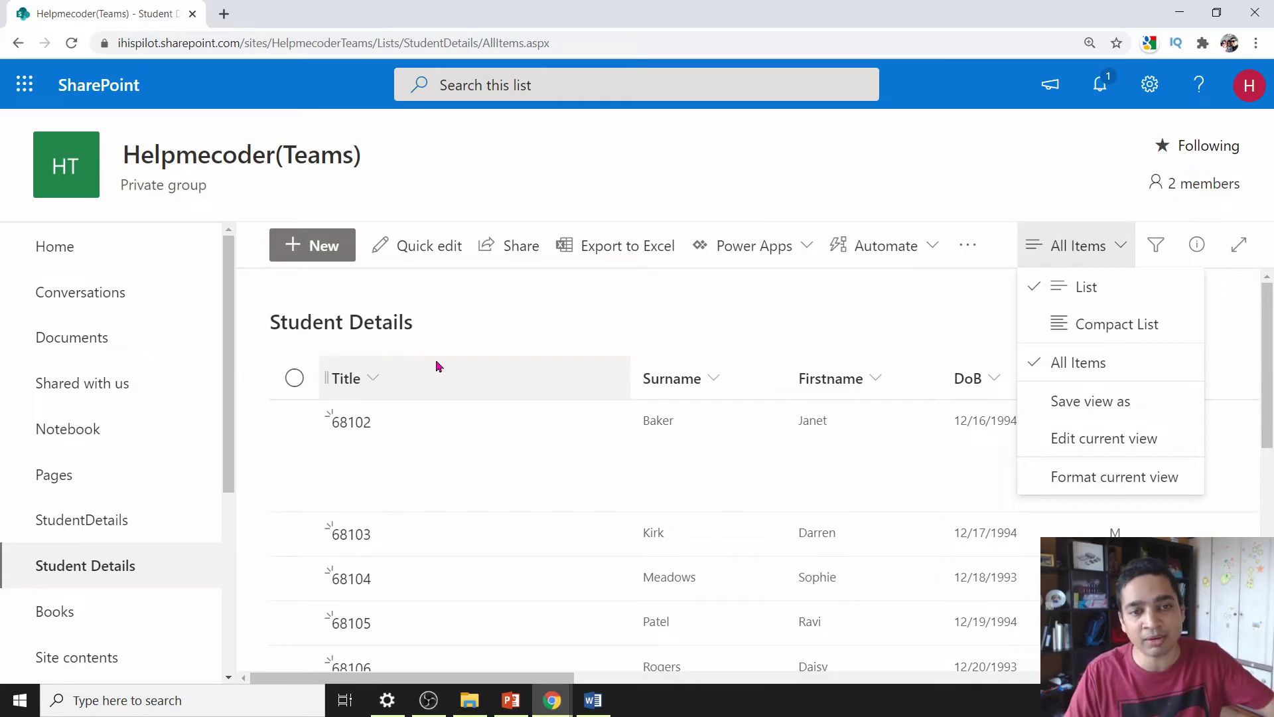
pyautogui.click(476, 313)
pyautogui.moveTo(535, 678)
pyautogui.mouseDown()
pyautogui.moveTo(728, 690)
pyautogui.moveTo(507, 694)
pyautogui.moveTo(811, 695)
pyautogui.moveTo(535, 694)
pyautogui.mouseUp()
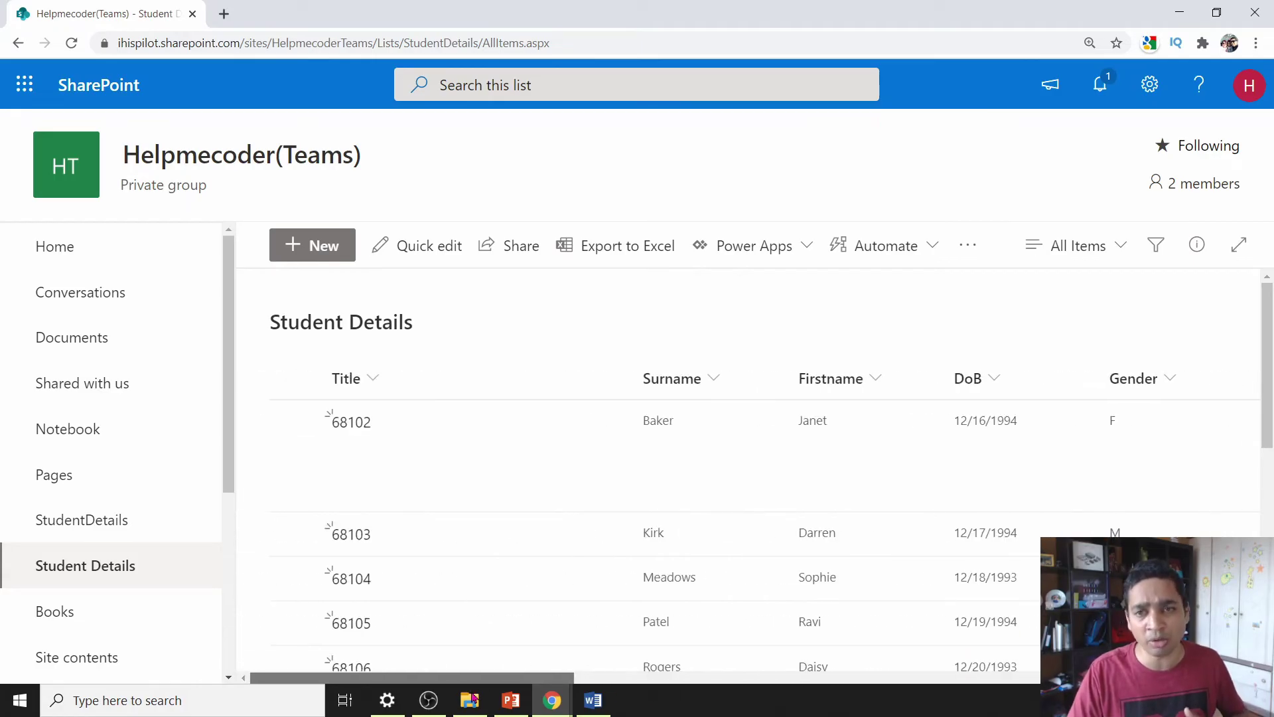
pyautogui.click(1125, 257)
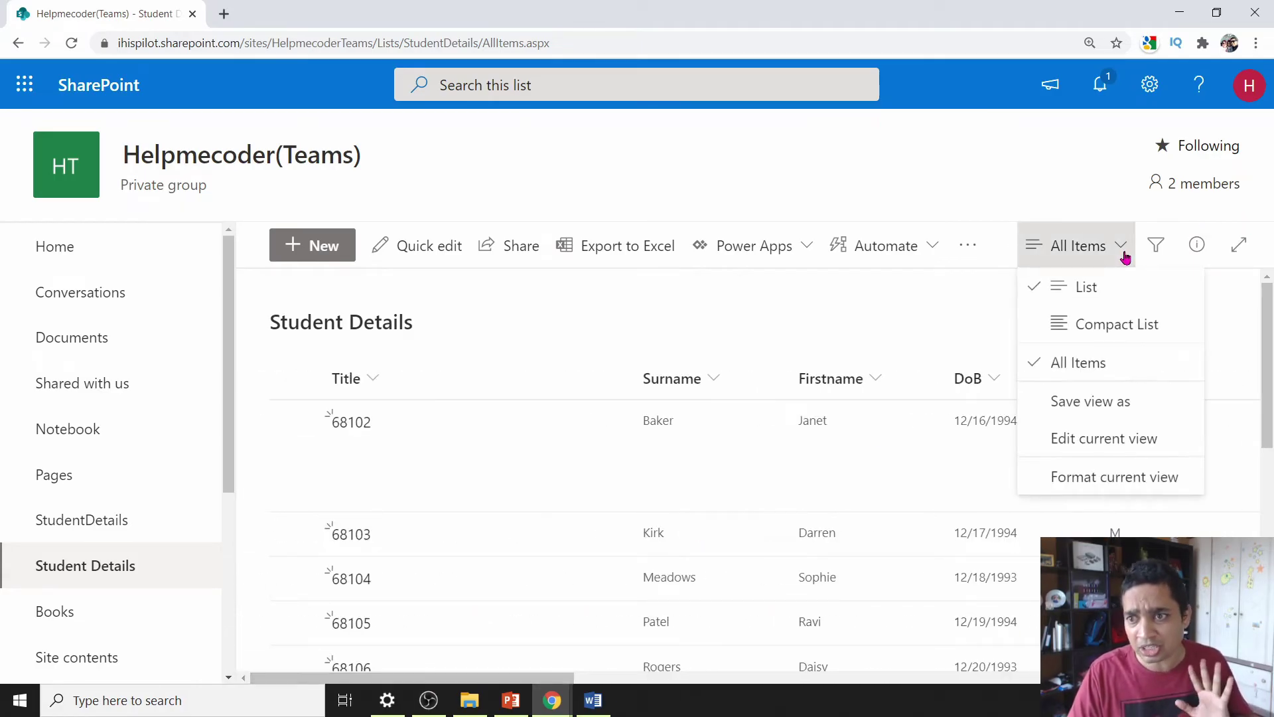
pyautogui.click(1101, 402)
pyautogui.write('Pri')
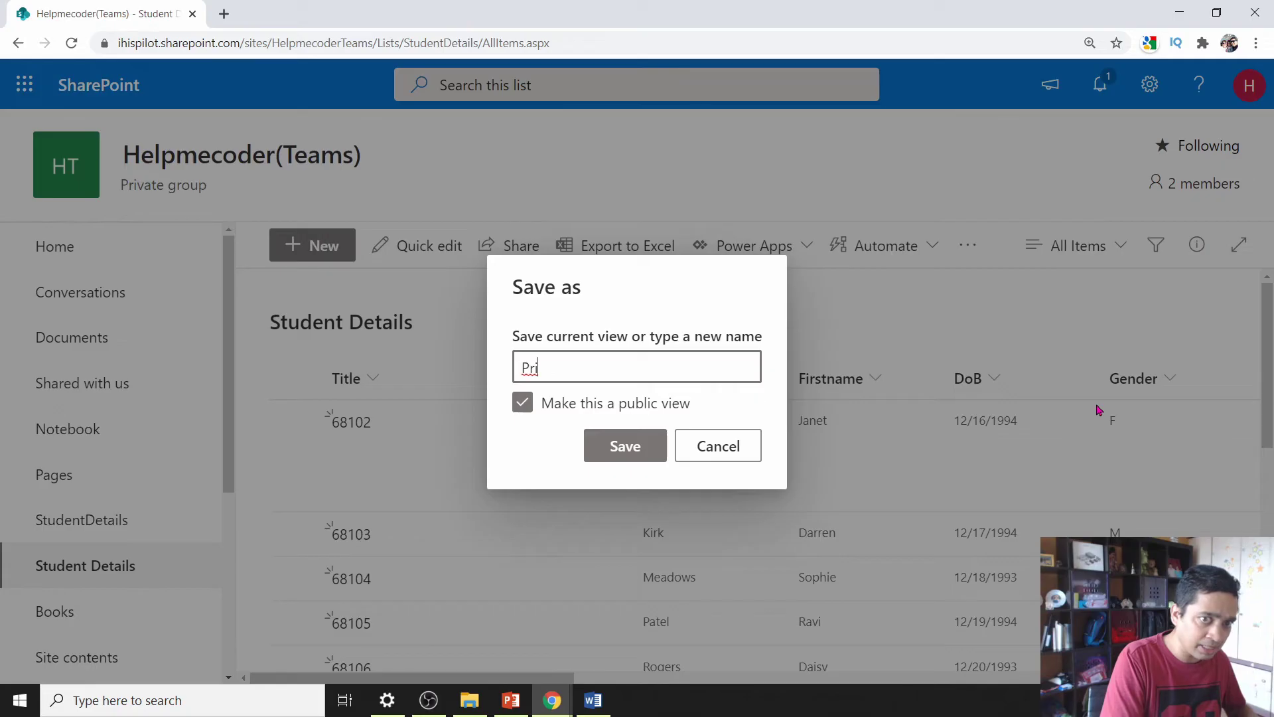
pyautogui.write('ncpal')
pyautogui.press('Return')
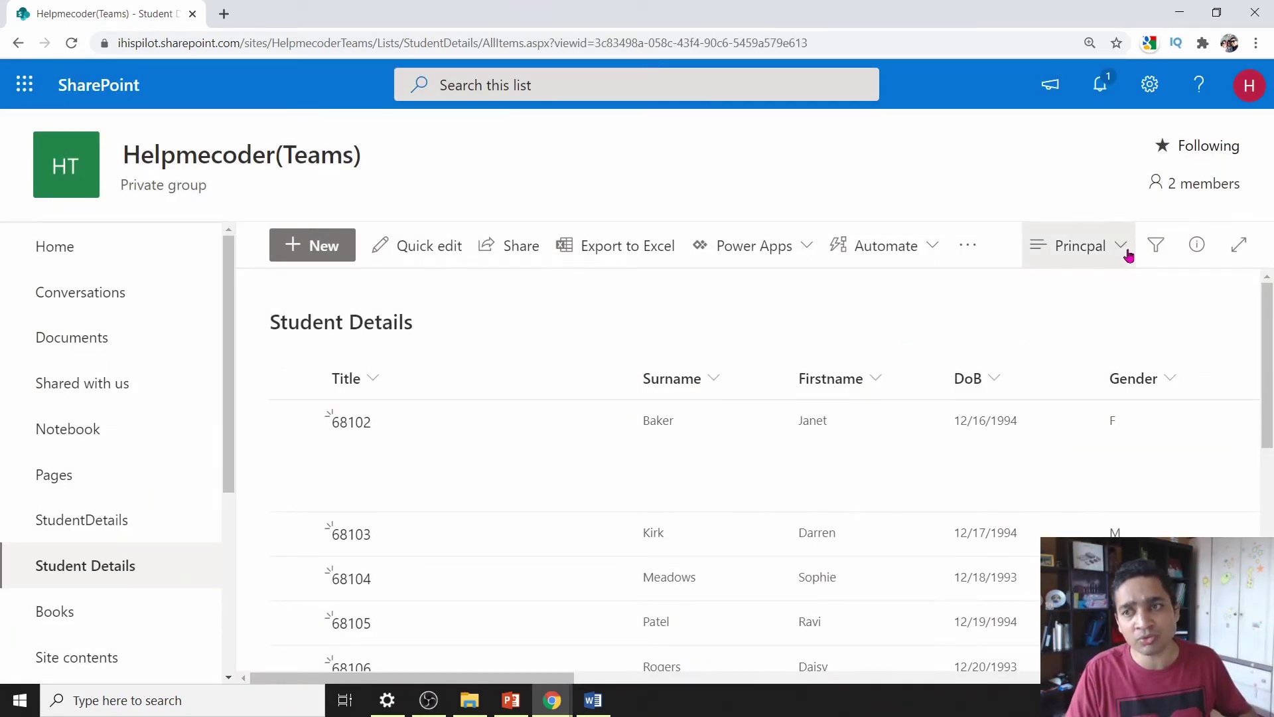
# - Hide the Title, DoB, Gender, phone, Mobile, Rent Book and Rent Book:Pages columns
pyautogui.click(1119, 251)
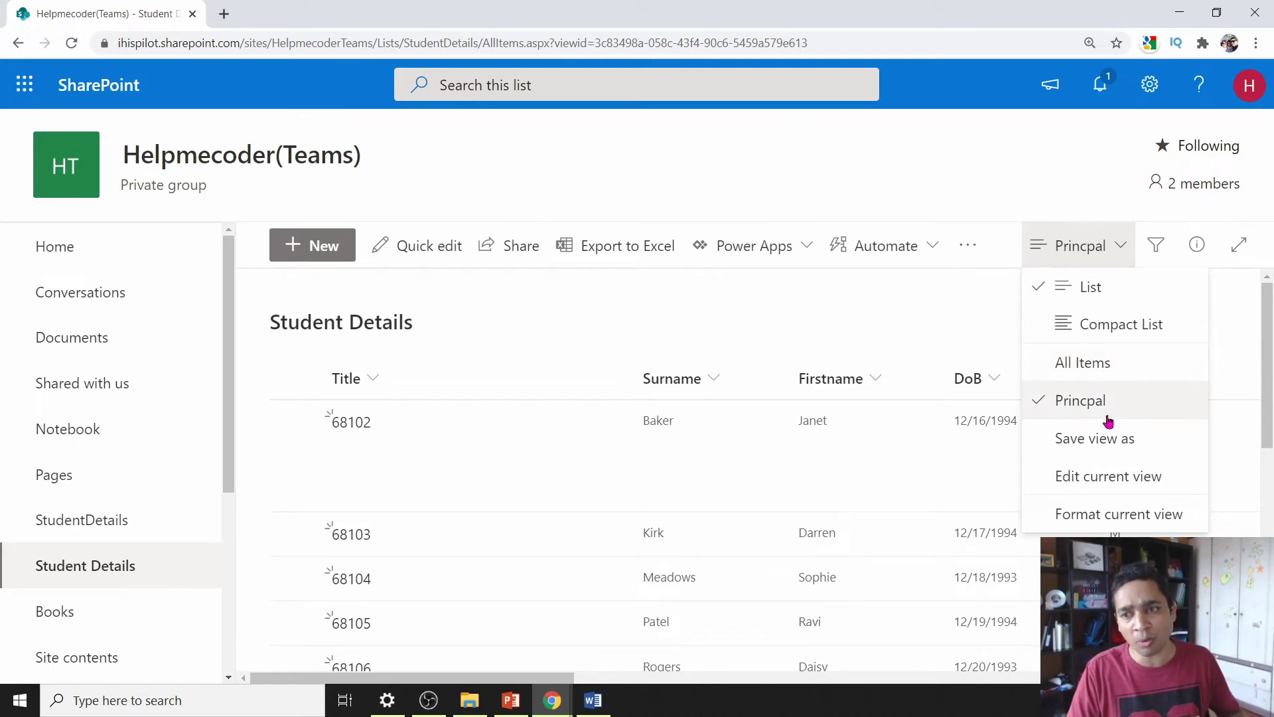
pyautogui.click(1112, 478)
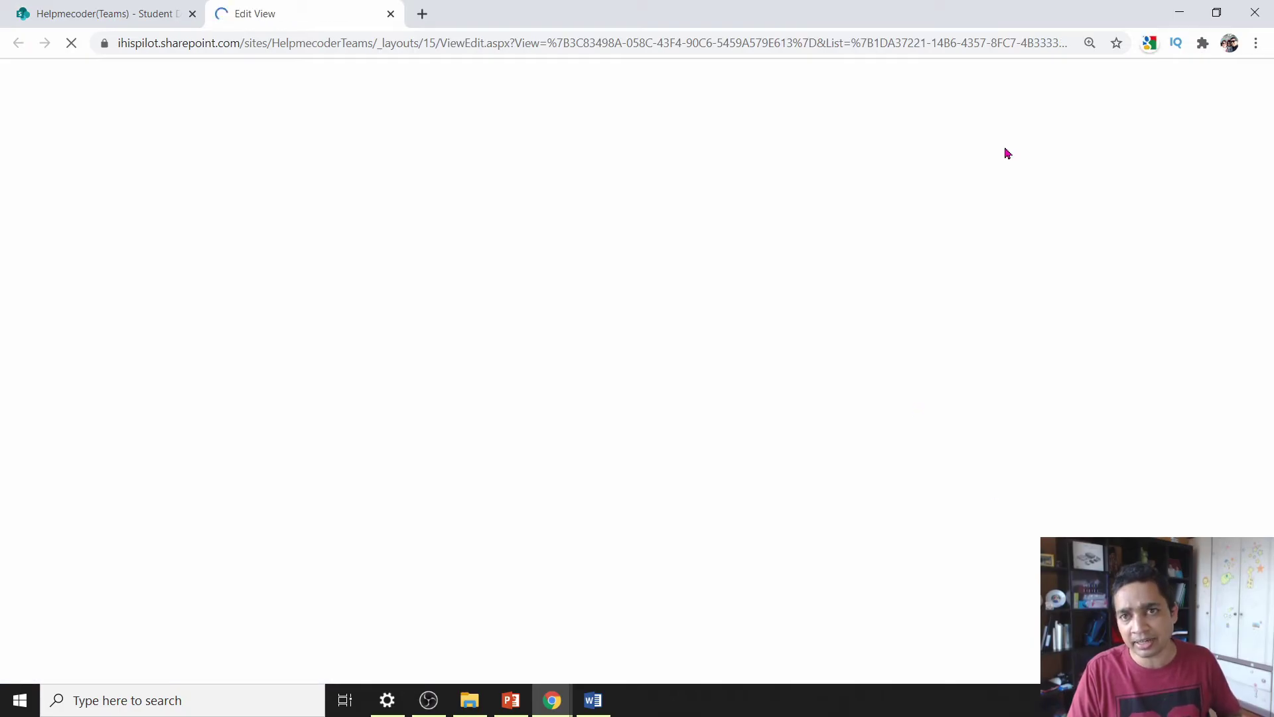
pyautogui.scroll(-2, 909, 447)
pyautogui.click(826, 357)
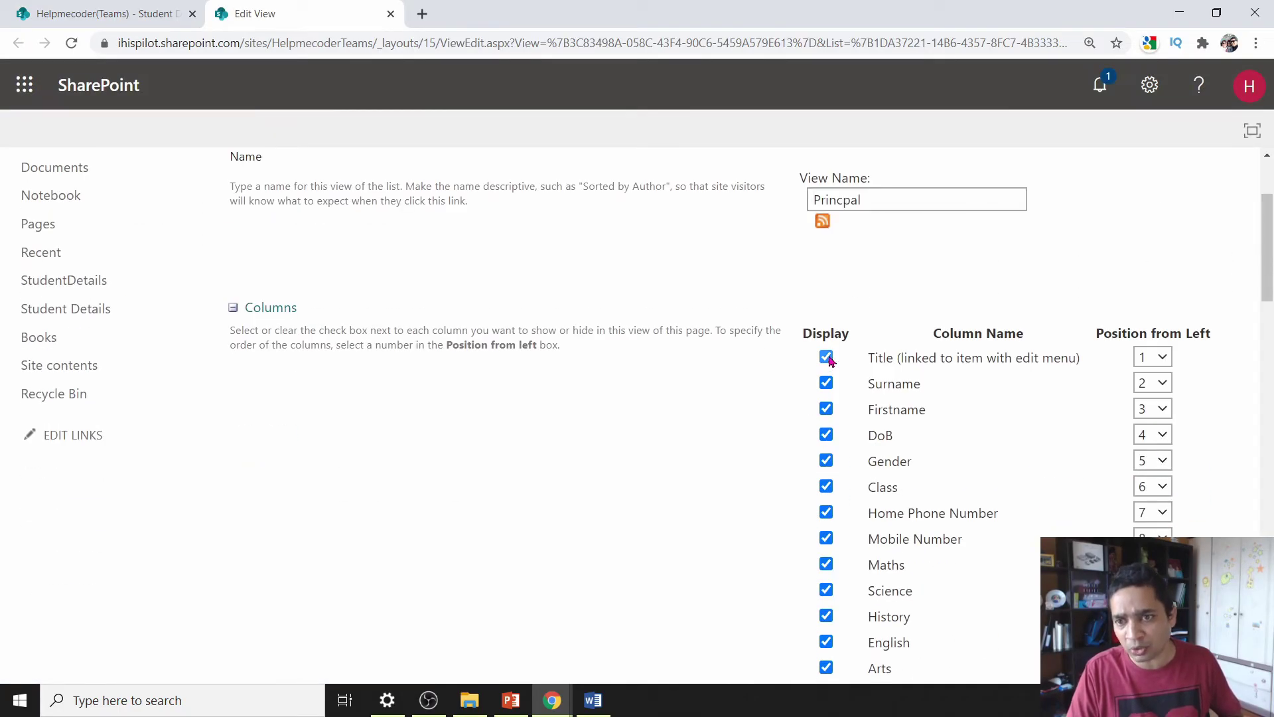
pyautogui.click(825, 435)
pyautogui.click(826, 460)
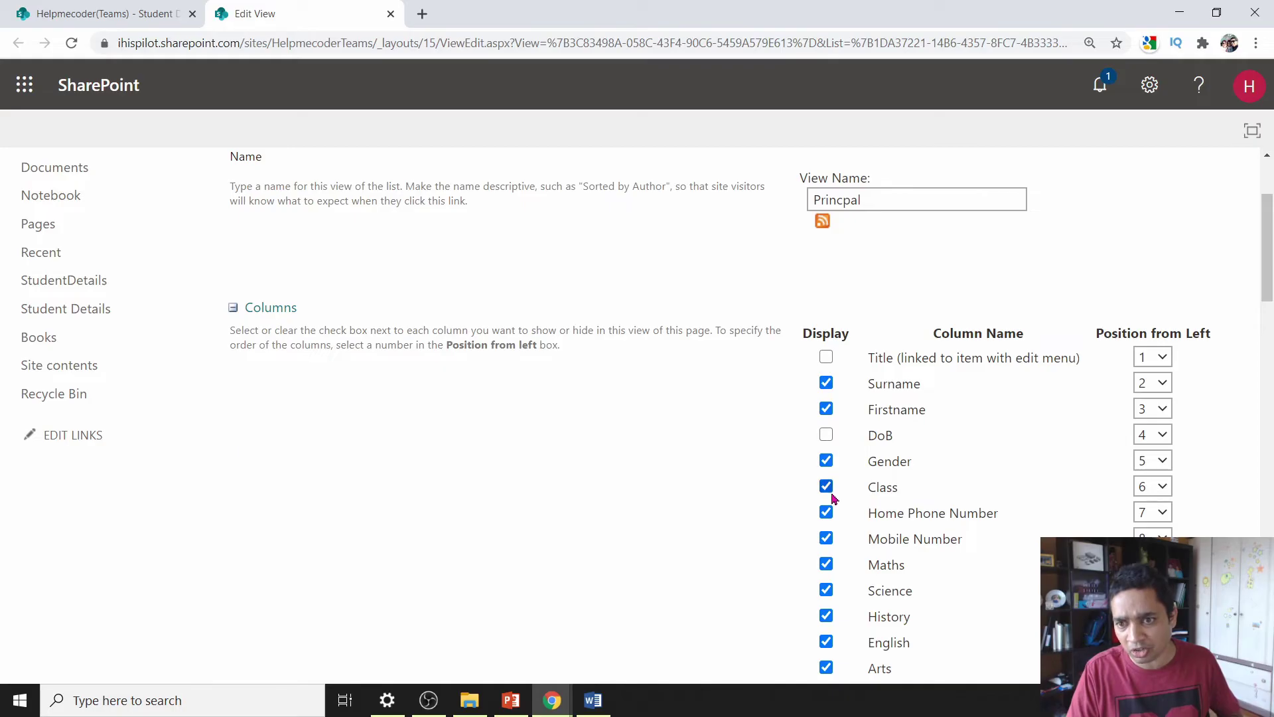
pyautogui.scroll(-4, 828, 219)
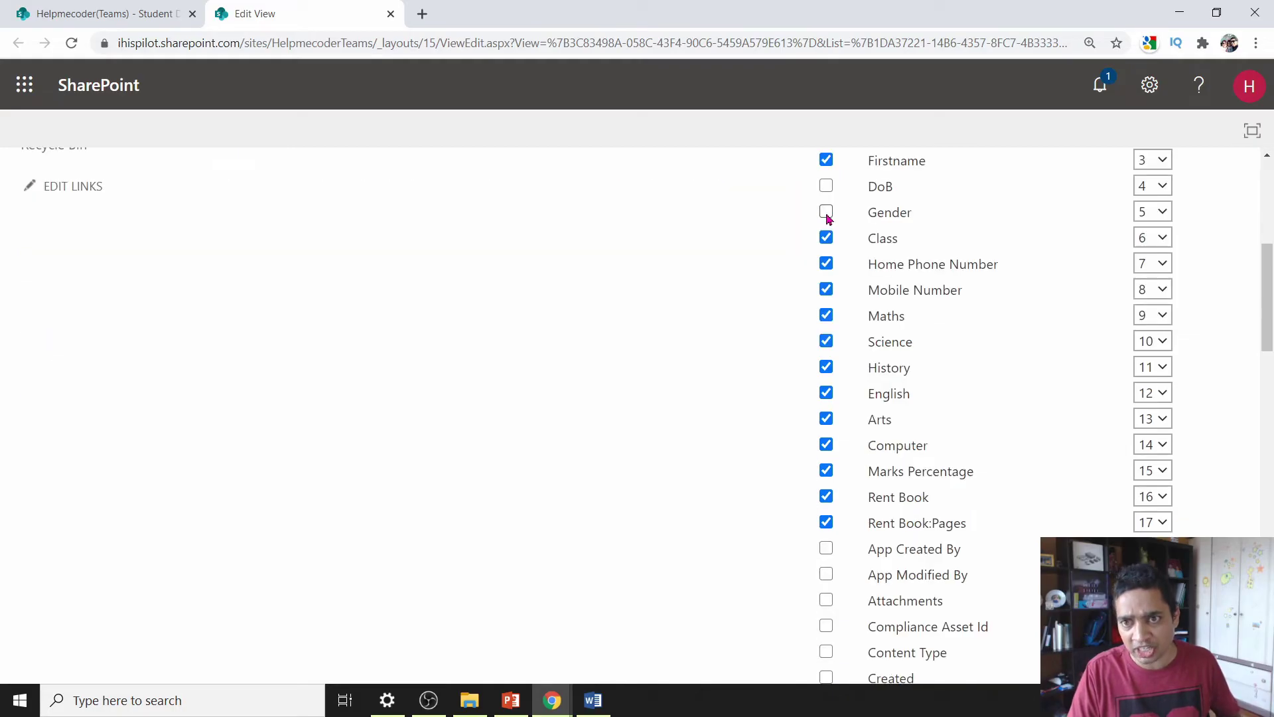
pyautogui.click(825, 264)
pyautogui.click(826, 290)
pyautogui.click(825, 497)
pyautogui.click(825, 522)
pyautogui.scroll(-18, 1023, 450)
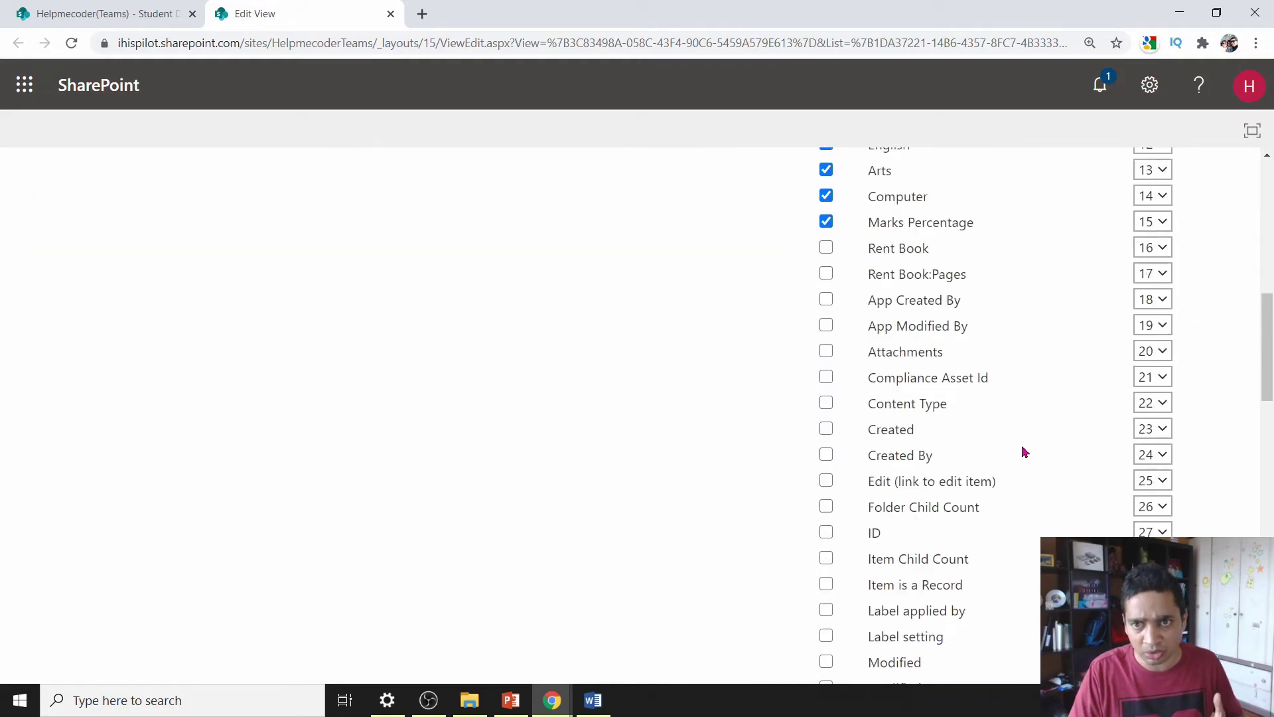
pyautogui.scroll(5, 390, 455)
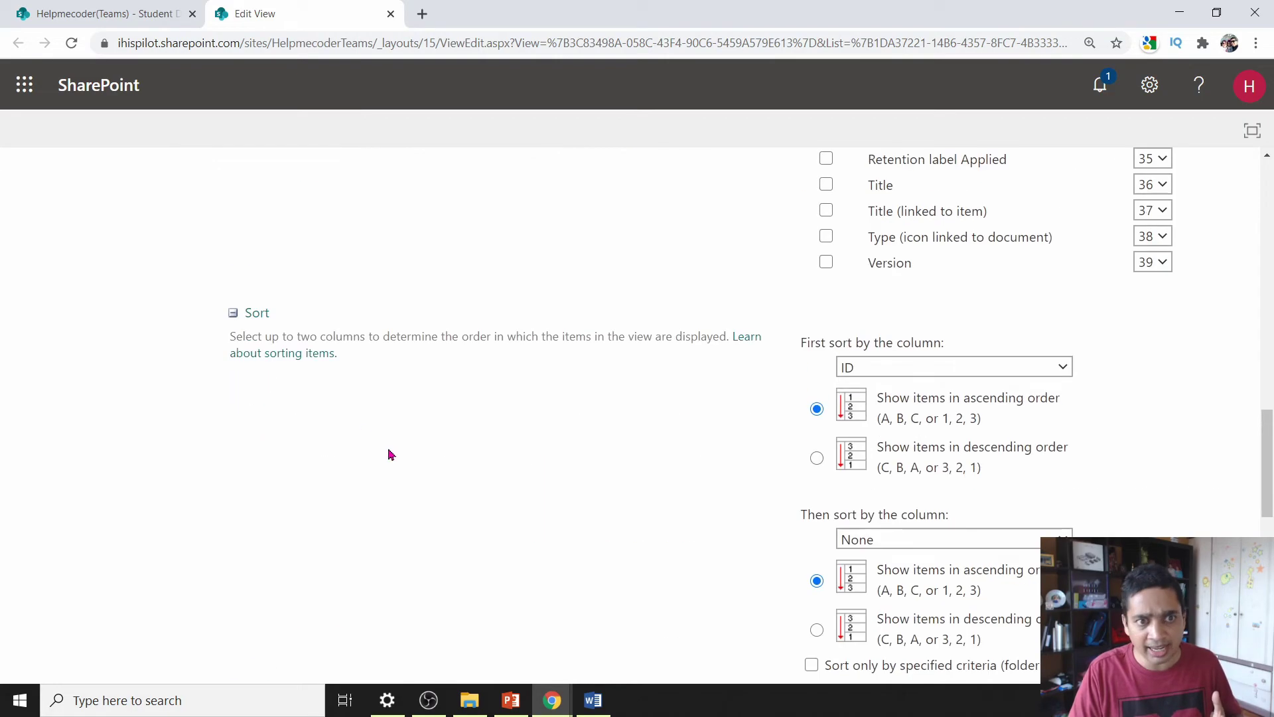
# - Sort the Princpal view by Marks Percentage
pyautogui.click(911, 365)
pyautogui.scroll(-5, 929, 199)
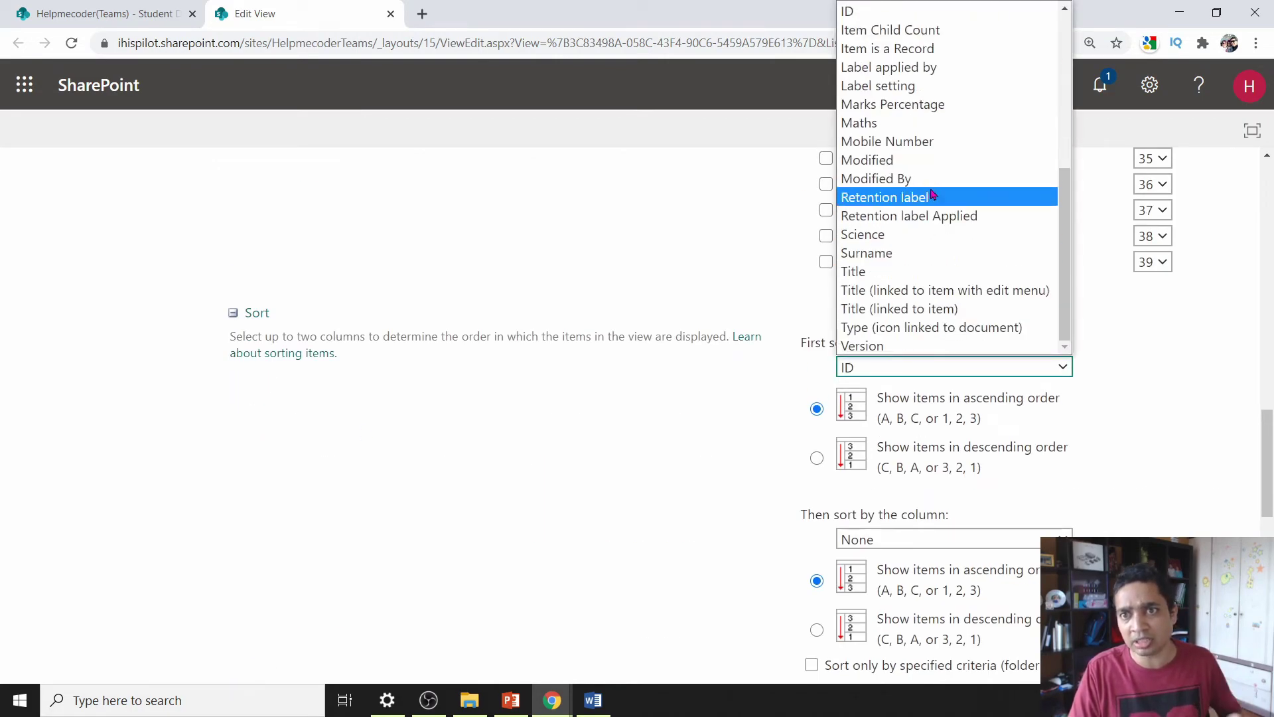
pyautogui.click(933, 106)
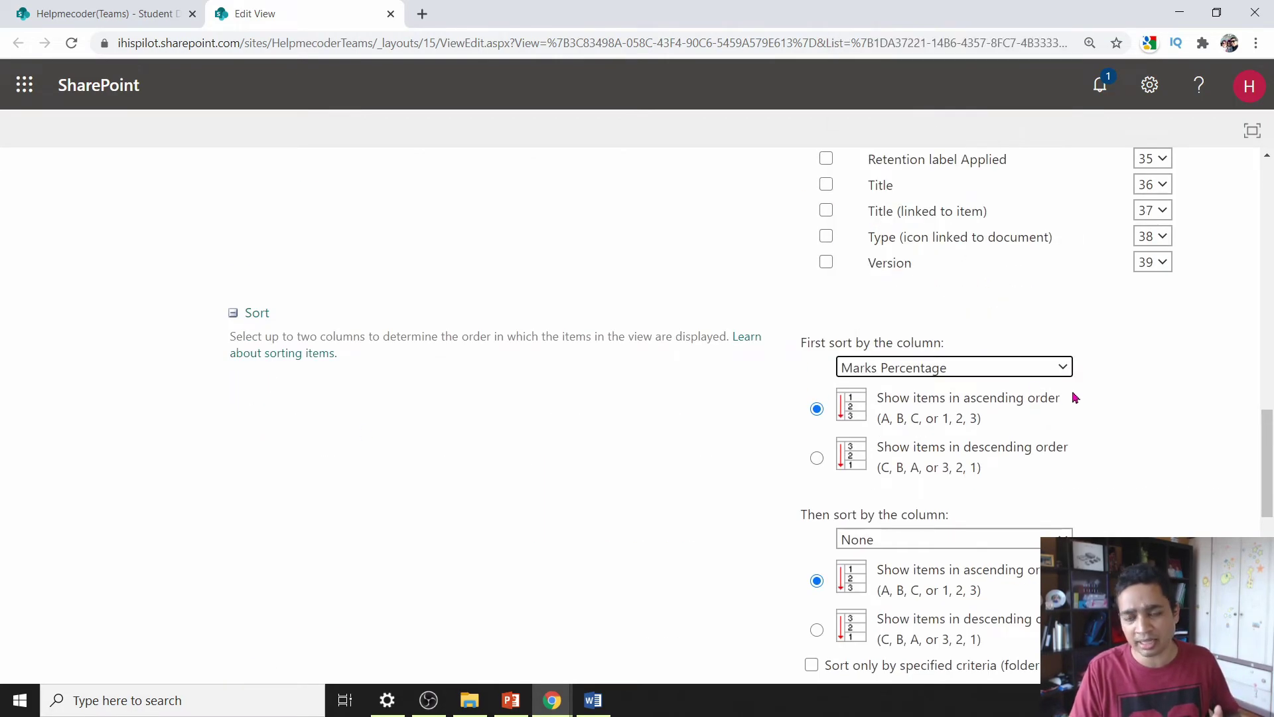
pyautogui.scroll(-4, 1089, 400)
pyautogui.scroll(-7, 790, 492)
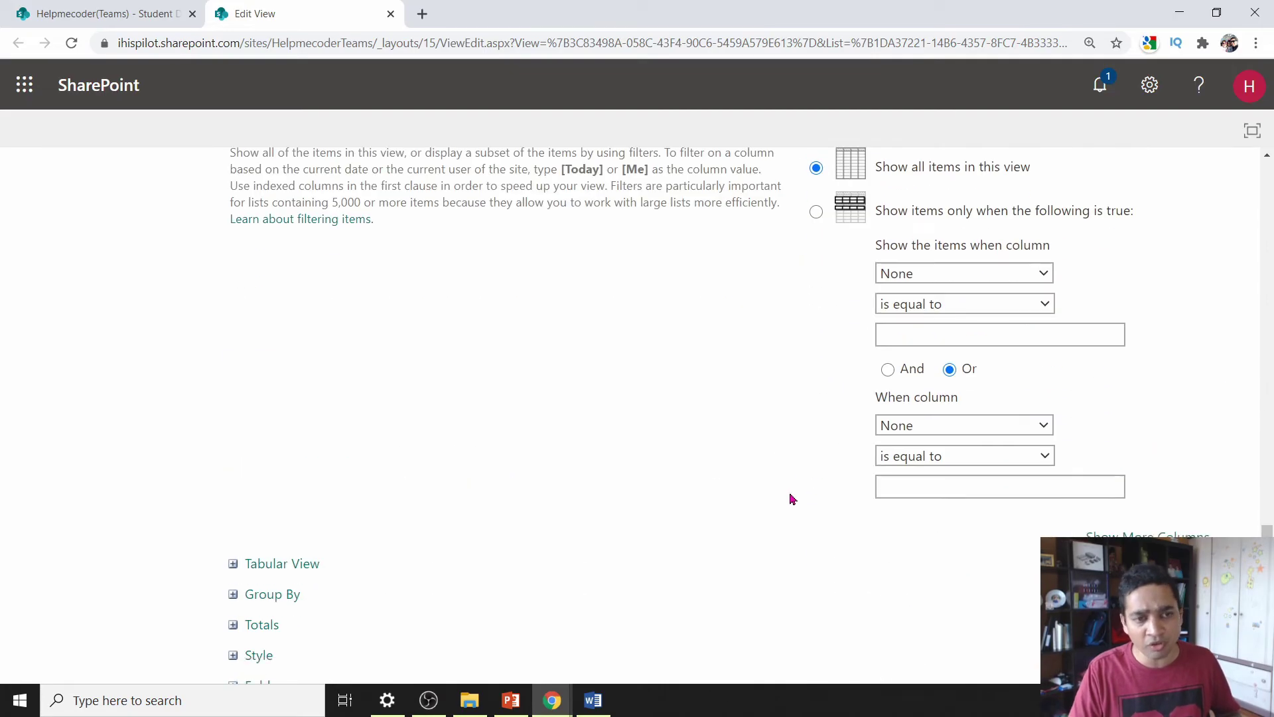
# - Group the view by Gender and save the view settings
pyautogui.click(271, 432)
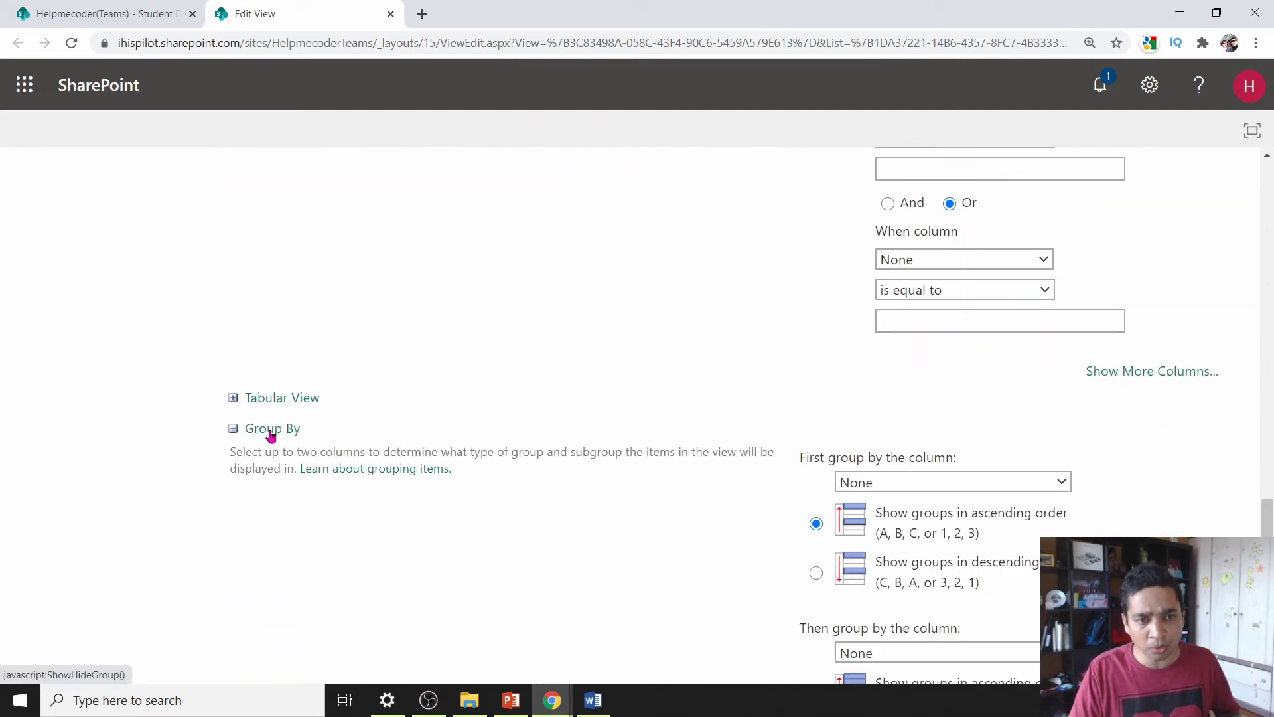
pyautogui.click(1007, 480)
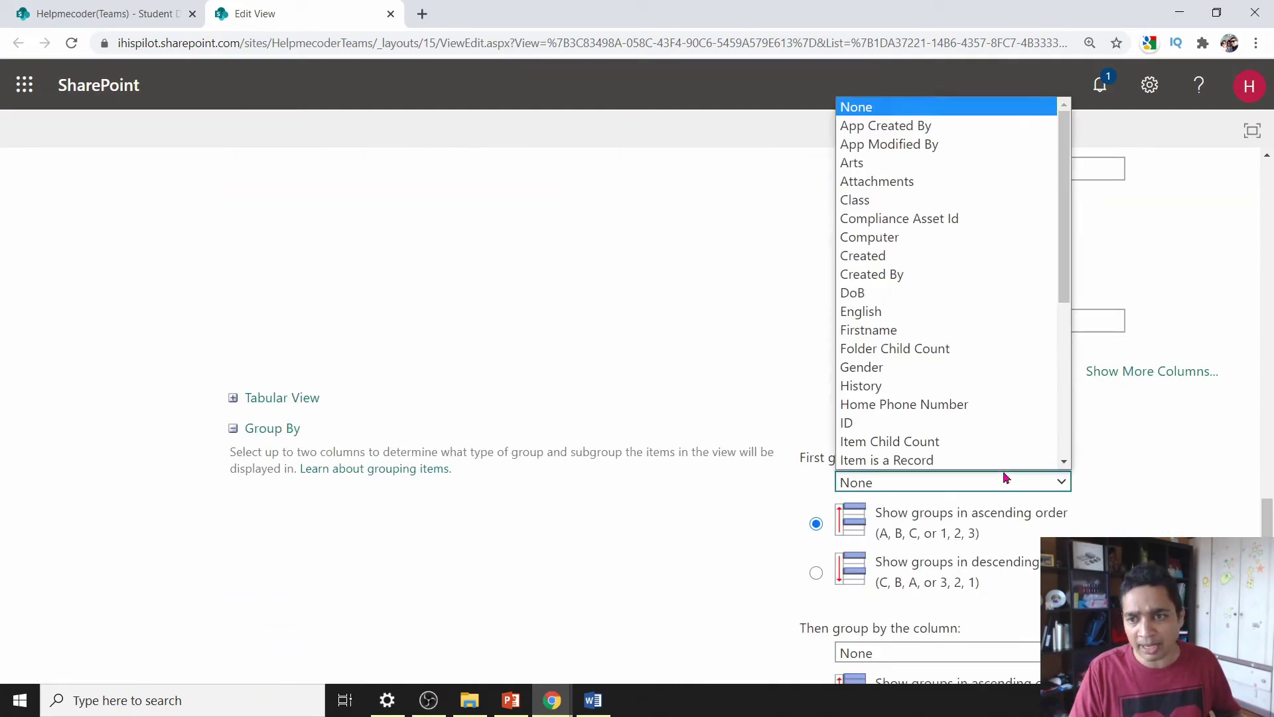
pyautogui.click(862, 367)
pyautogui.scroll(-3, 367, 536)
pyautogui.scroll(-3, 367, 537)
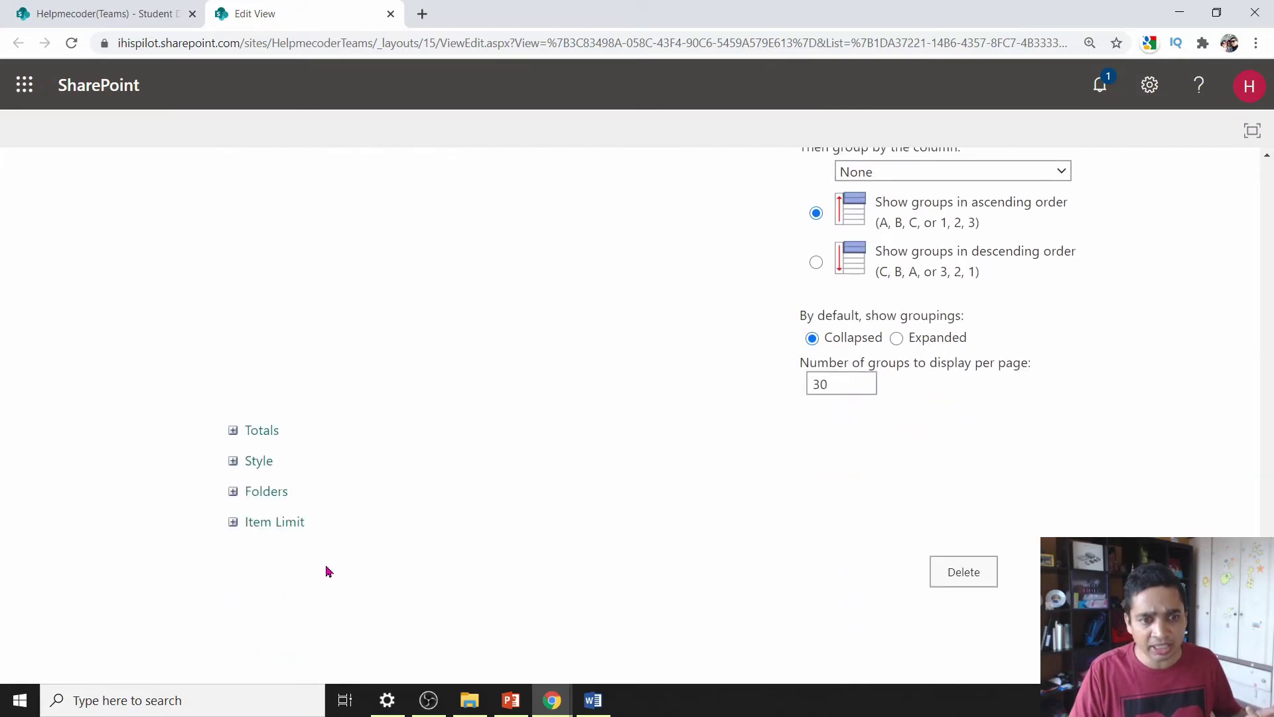
pyautogui.click(234, 523)
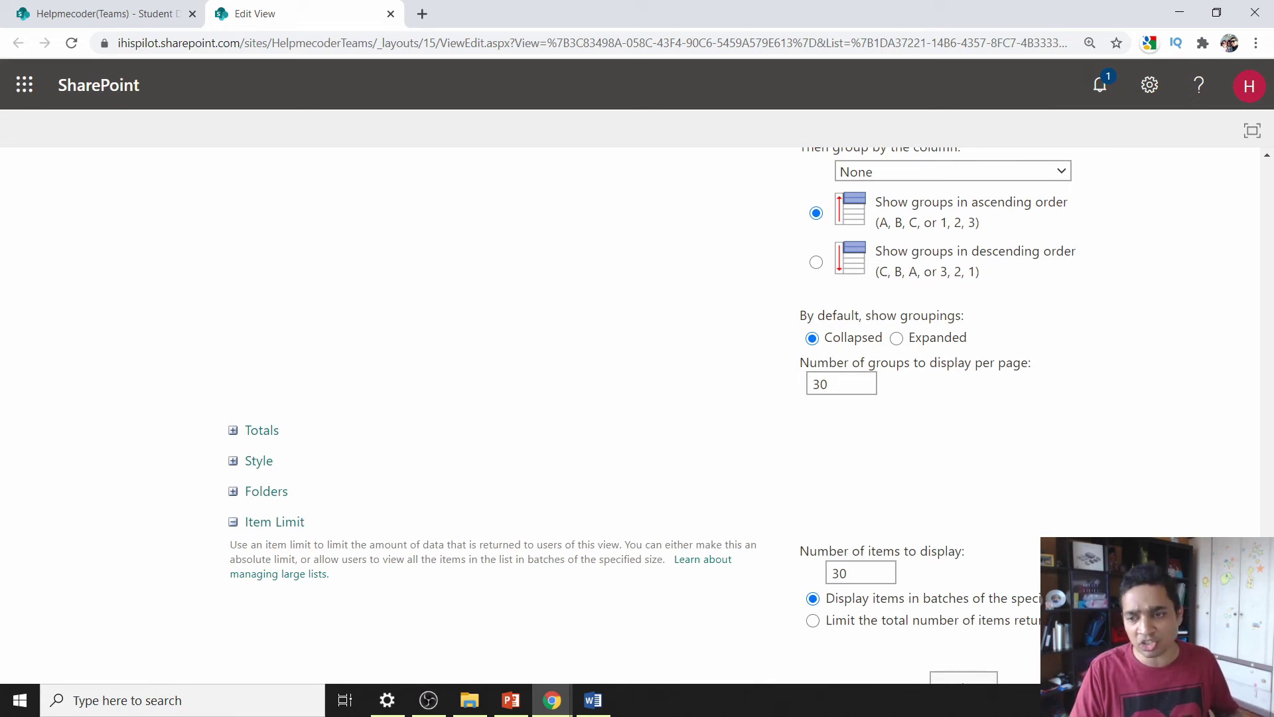
pyautogui.scroll(-2, 637, 412)
pyautogui.click(1080, 572)
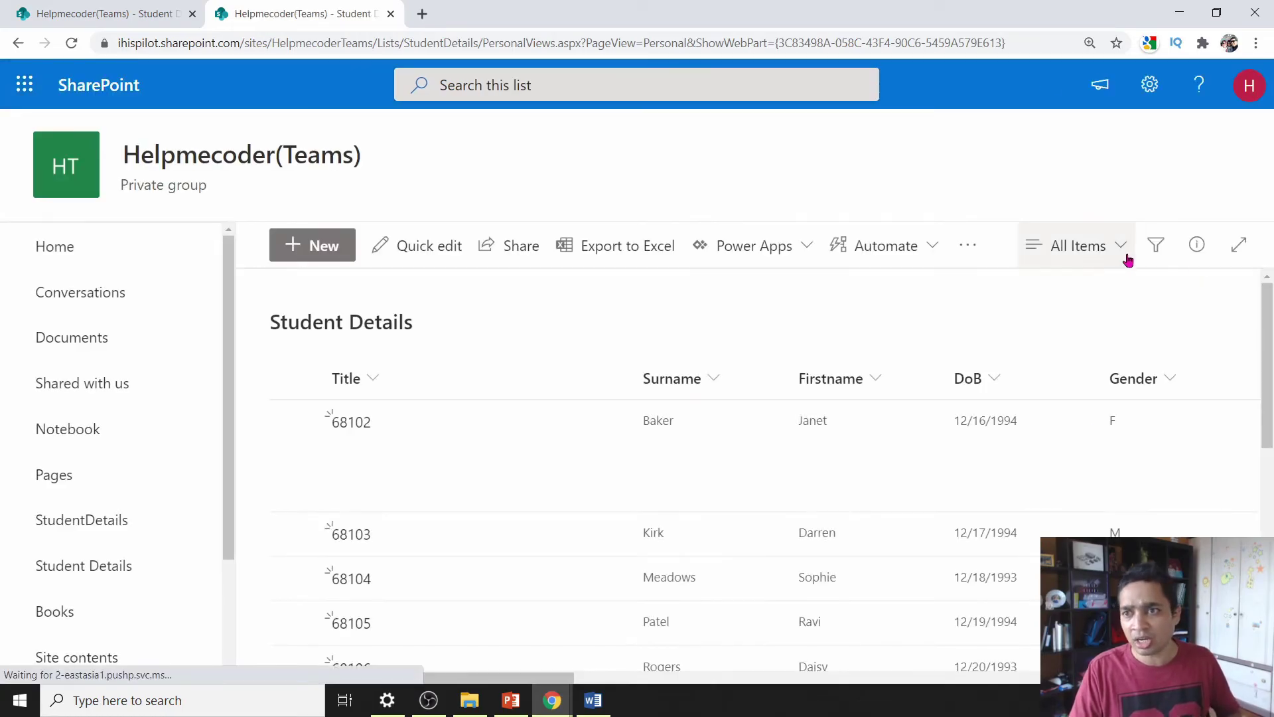
# - Switch to the Princpal view, expand the Gender : F group and scroll across its columns
pyautogui.click(1120, 248)
pyautogui.click(1076, 401)
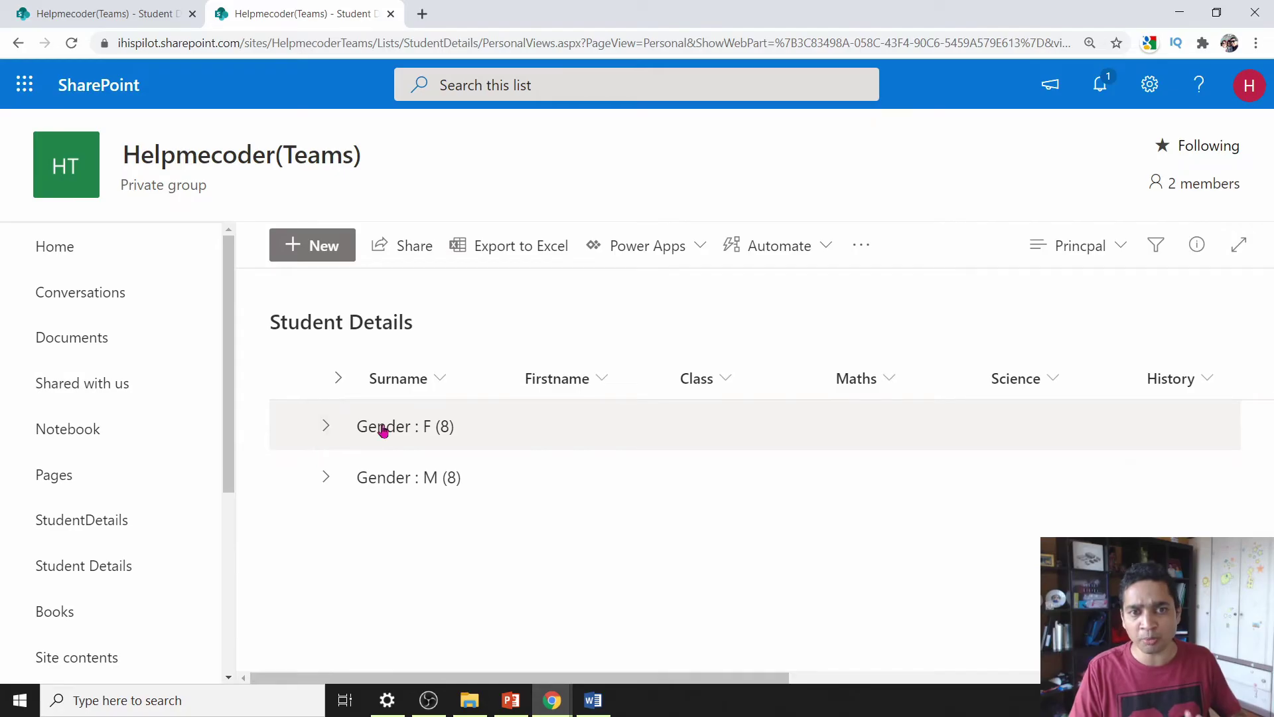
pyautogui.click(324, 425)
pyautogui.scroll(-1, 609, 528)
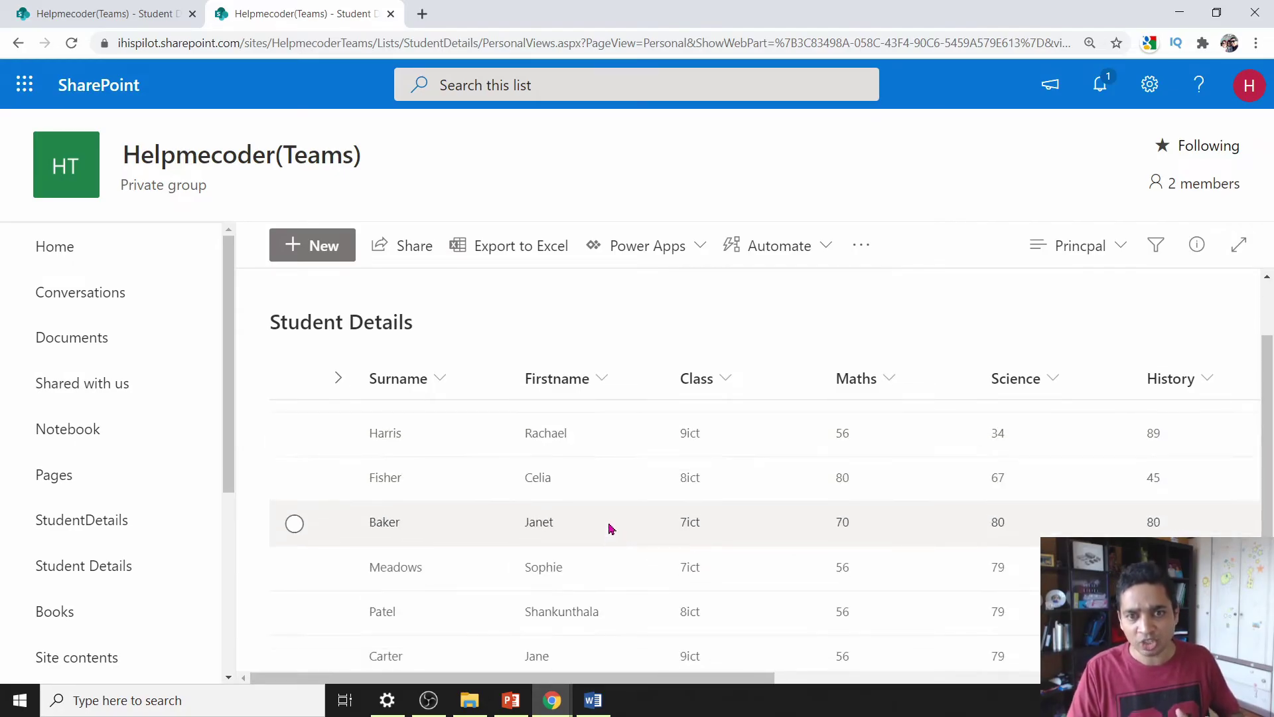
pyautogui.scroll(1, 730, 640)
pyautogui.moveTo(768, 677); pyautogui.dragTo(1187, 710)
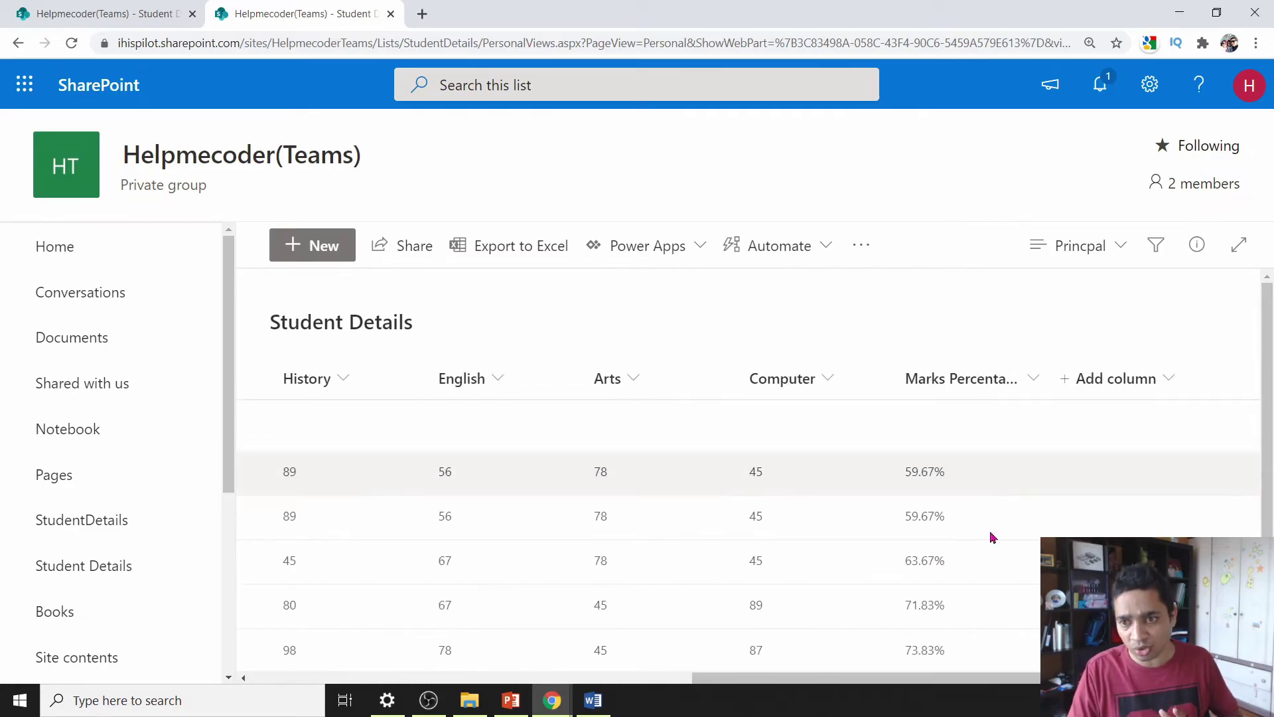
pyautogui.scroll(-3, 965, 597)
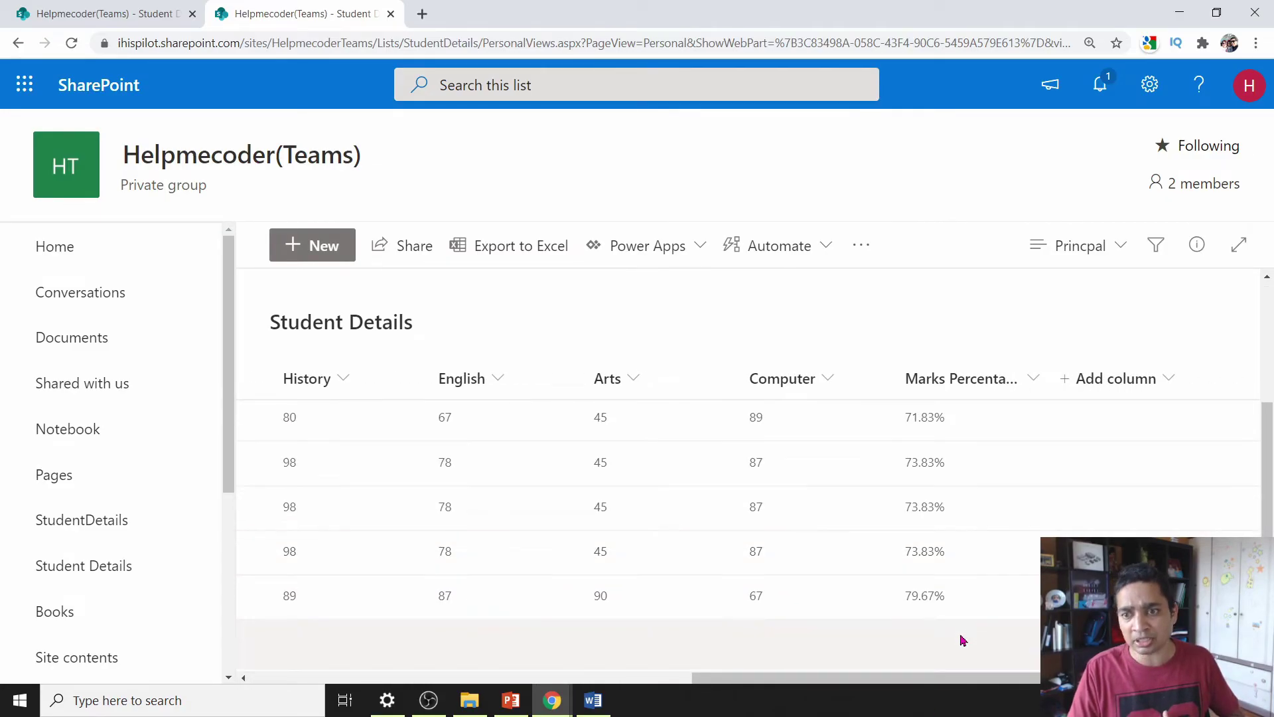
pyautogui.moveTo(964, 679); pyautogui.dragTo(523, 678)
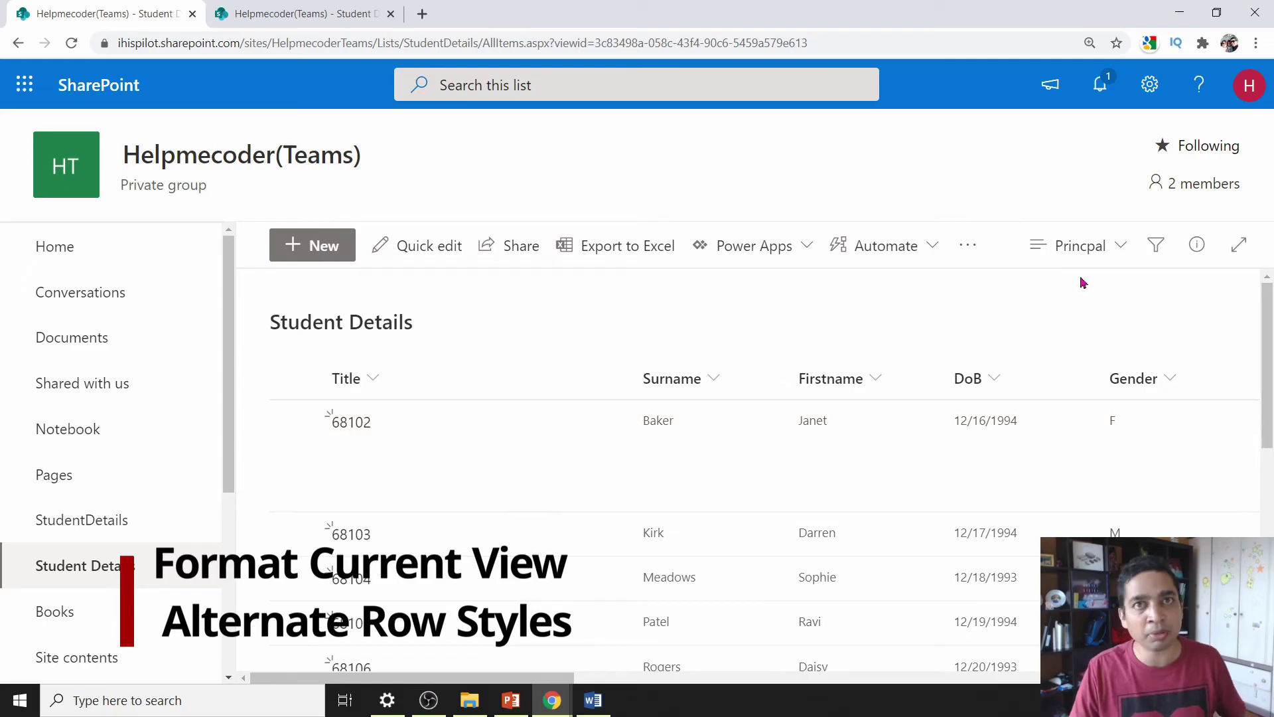
# - Apply alternating row styles in the view's formatting settings
pyautogui.click(1121, 247)
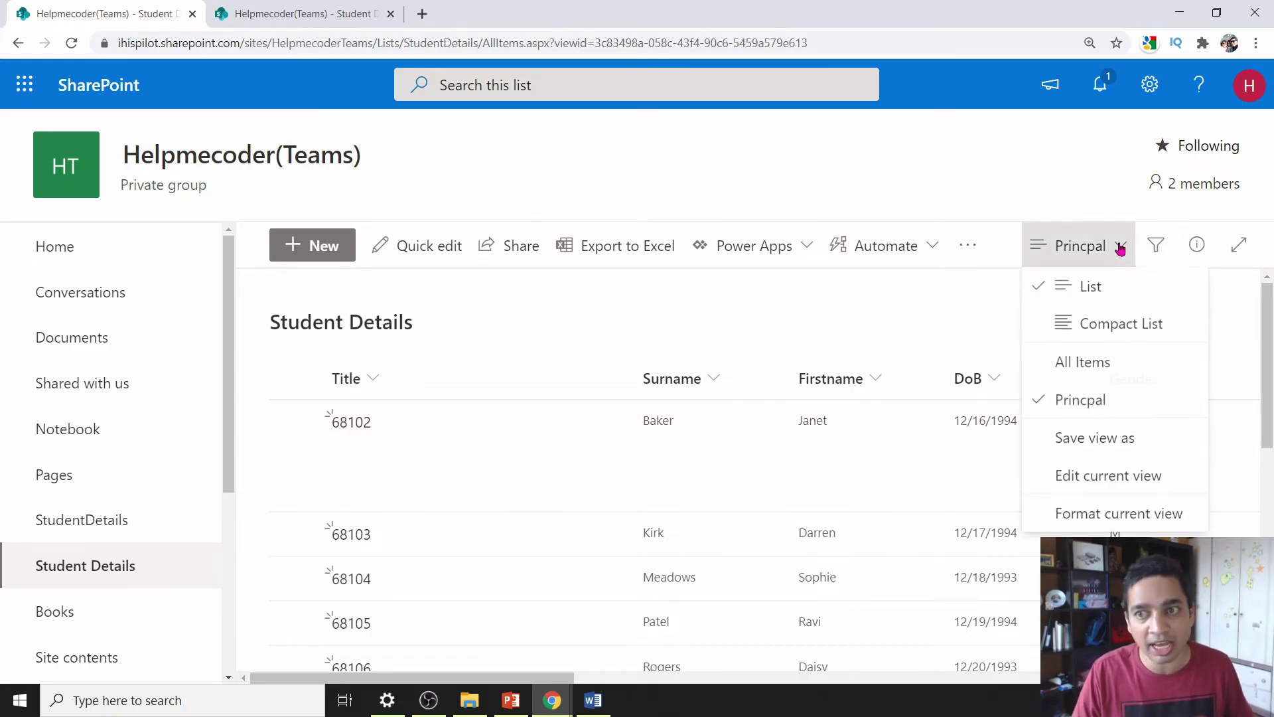
pyautogui.click(1107, 522)
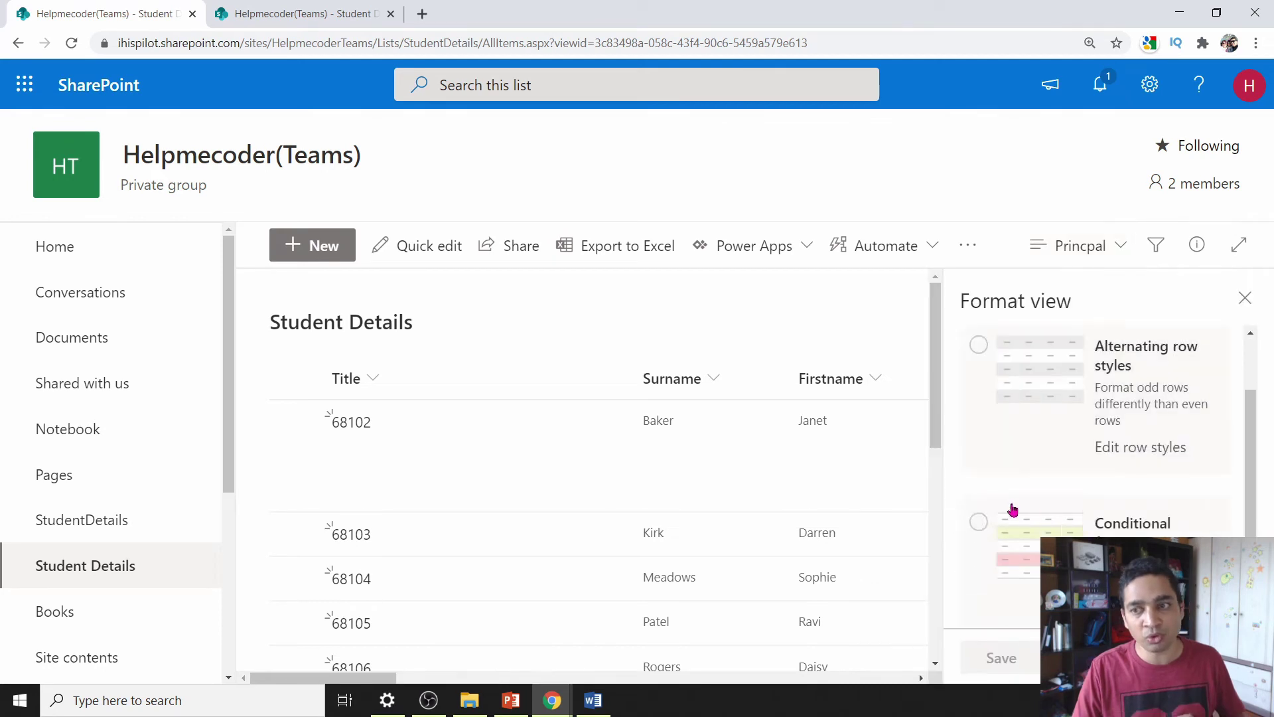
pyautogui.scroll(-2, 1115, 478)
pyautogui.scroll(2, 1114, 465)
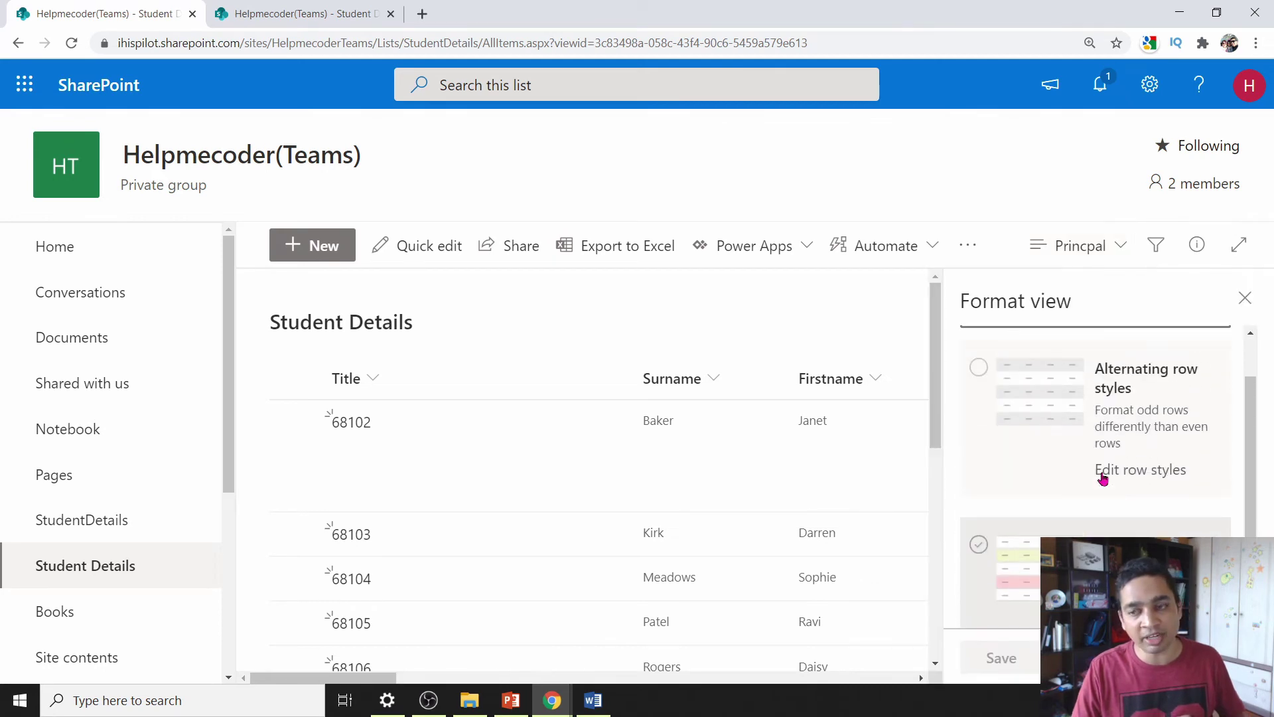
pyautogui.click(979, 369)
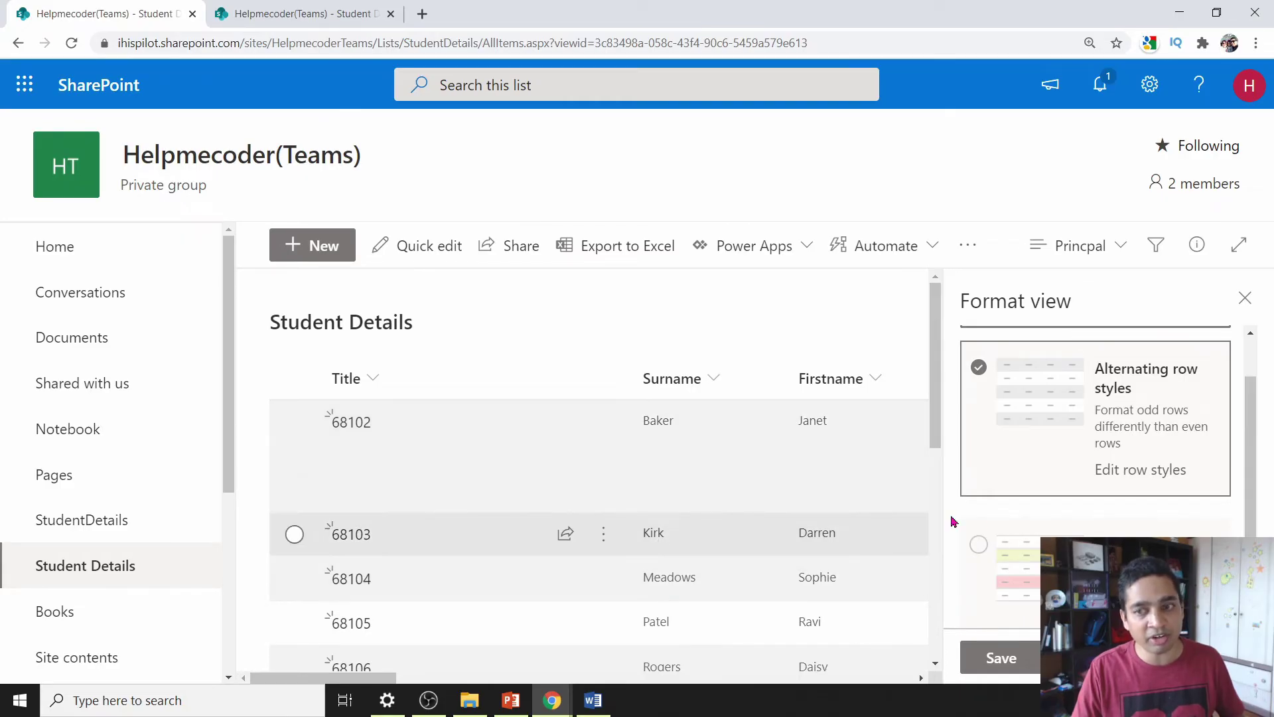
# - Shade odd rows light yellow and pick a fill colour for even rows
pyautogui.click(1162, 470)
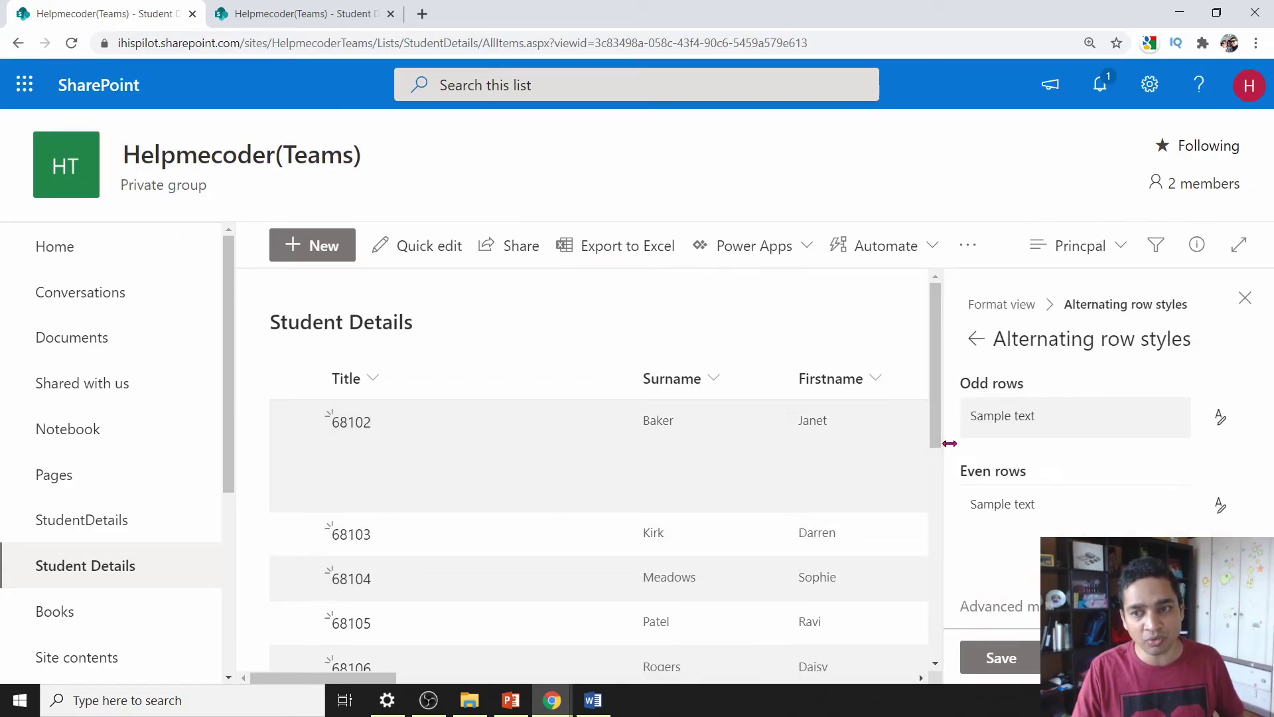
pyautogui.click(1077, 504)
pyautogui.click(1044, 526)
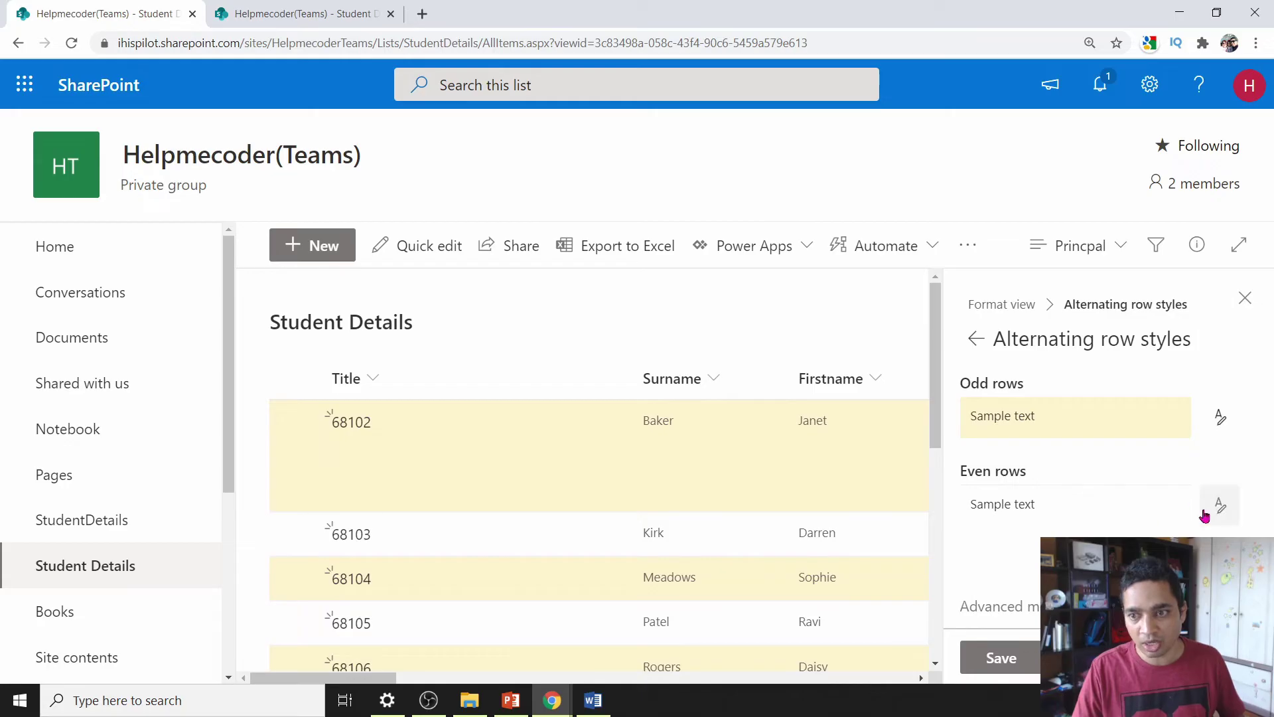
pyautogui.click(1223, 510)
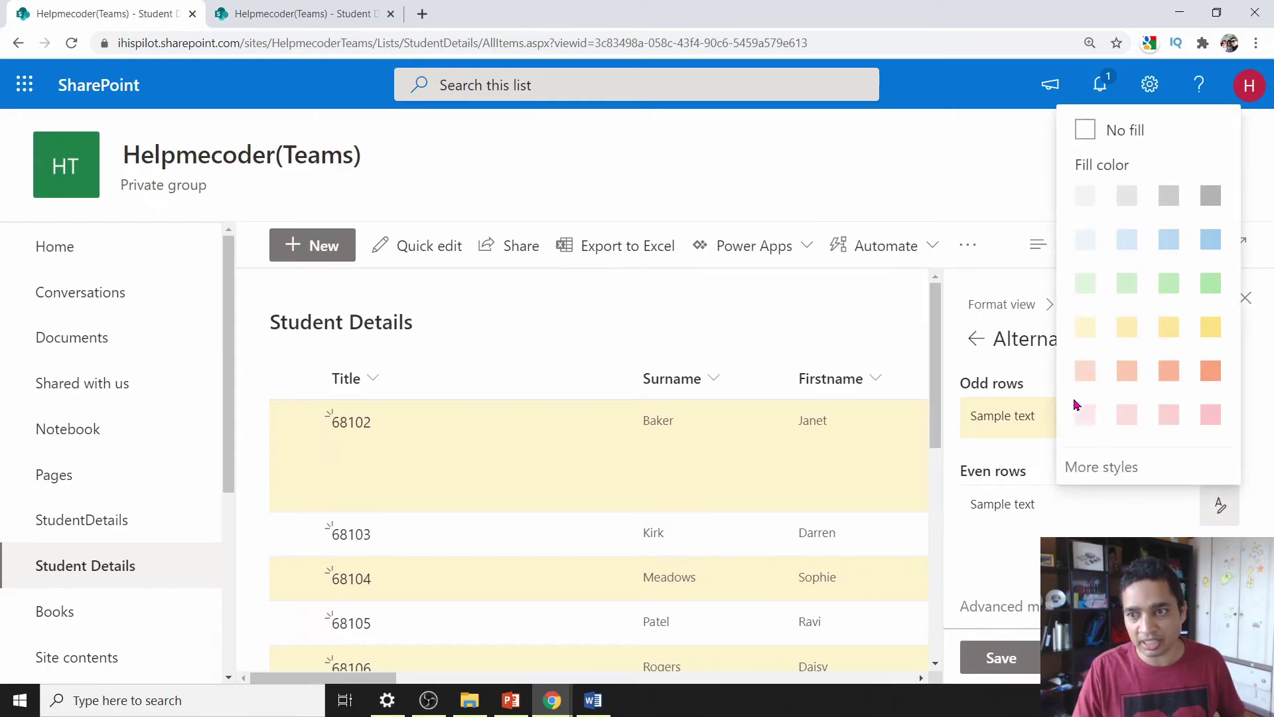
pyautogui.click(1084, 283)
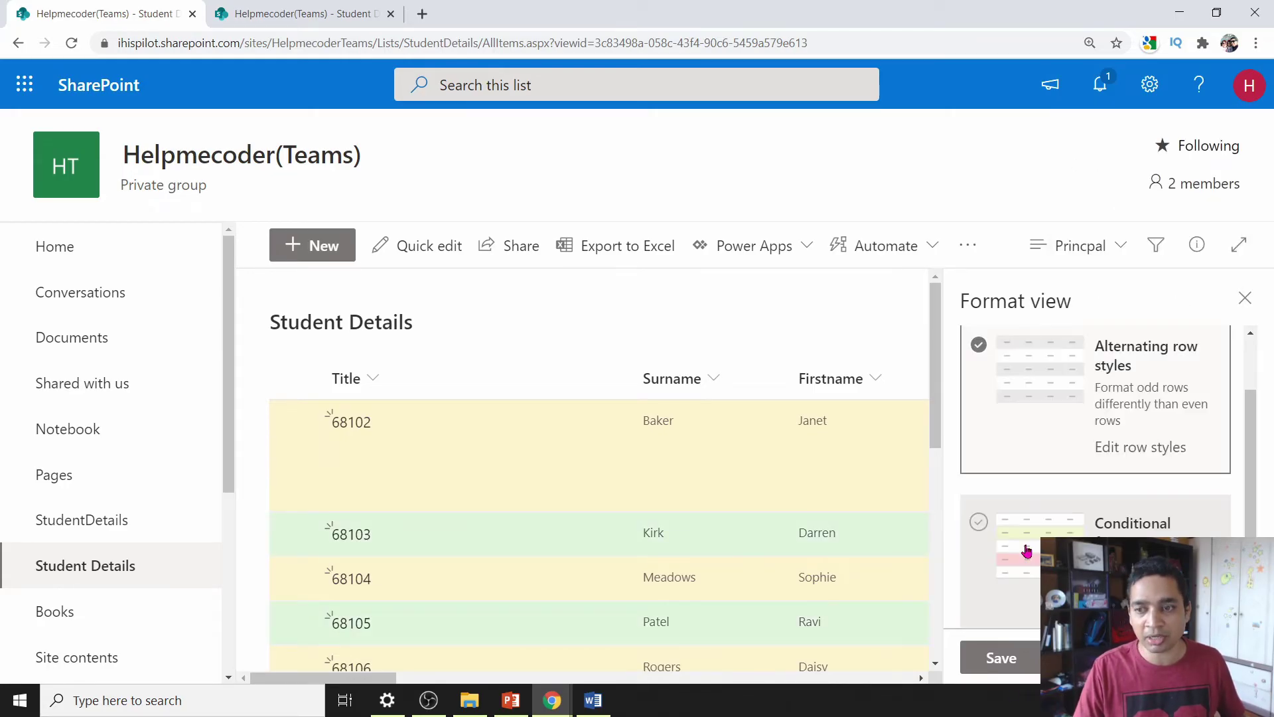
pyautogui.click(996, 541)
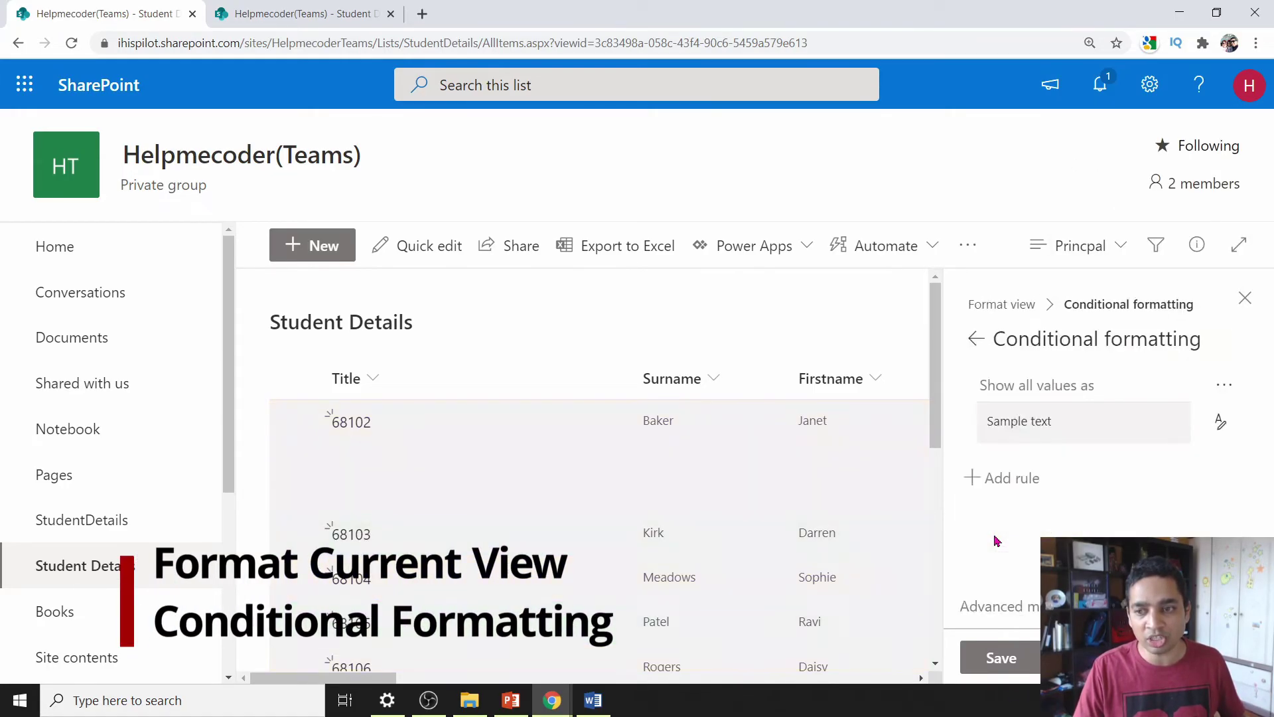
# - Add a rule shading rows light green where Maths is greater than 70
pyautogui.click(1022, 479)
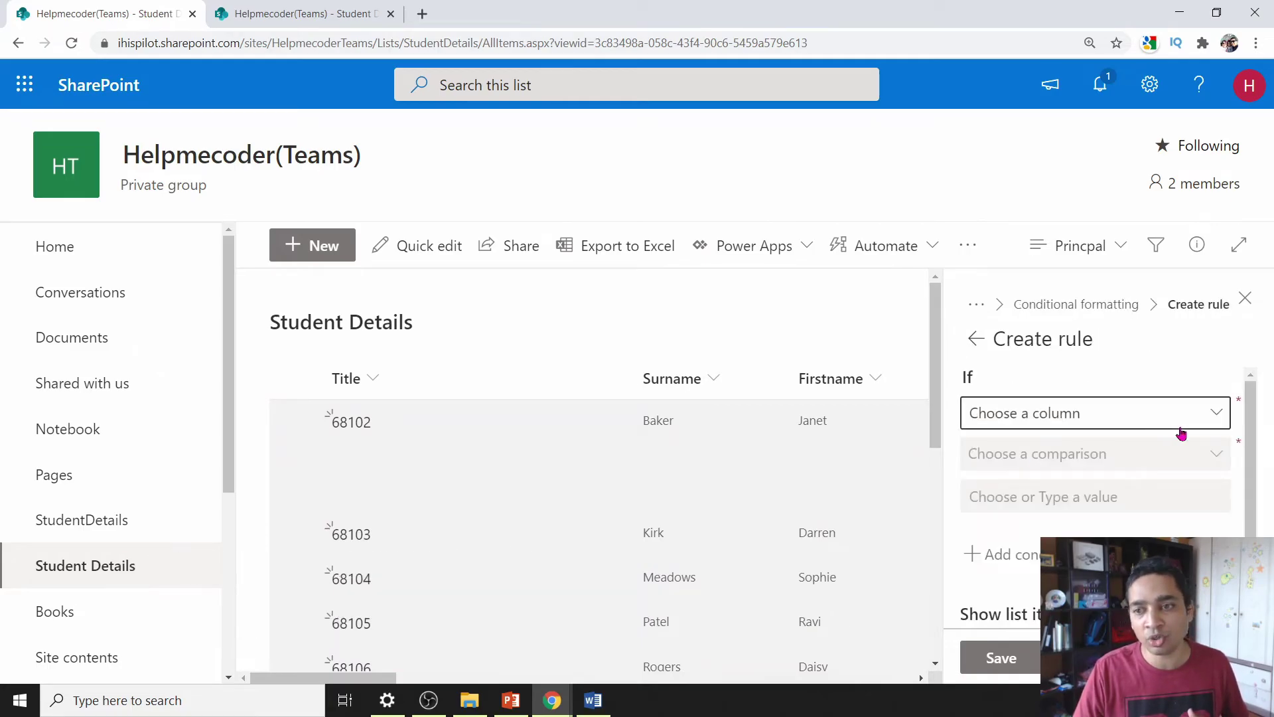
pyautogui.click(1216, 414)
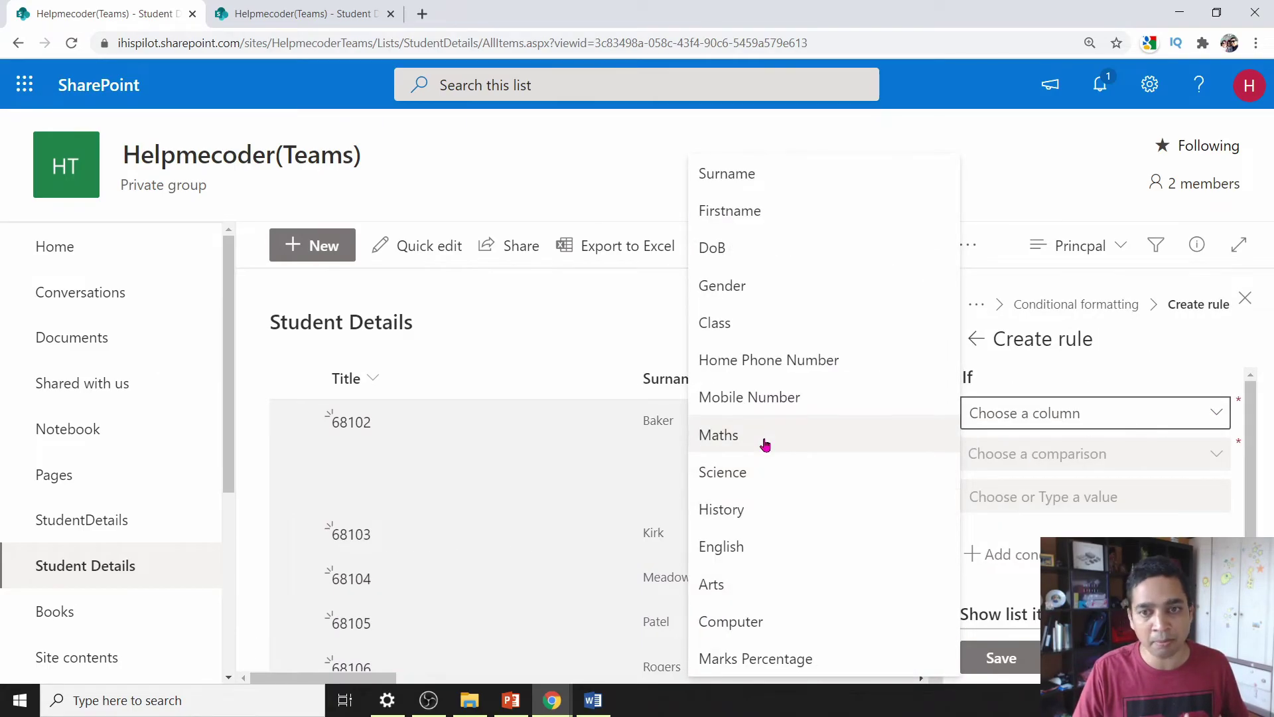
pyautogui.click(763, 438)
pyautogui.click(1075, 455)
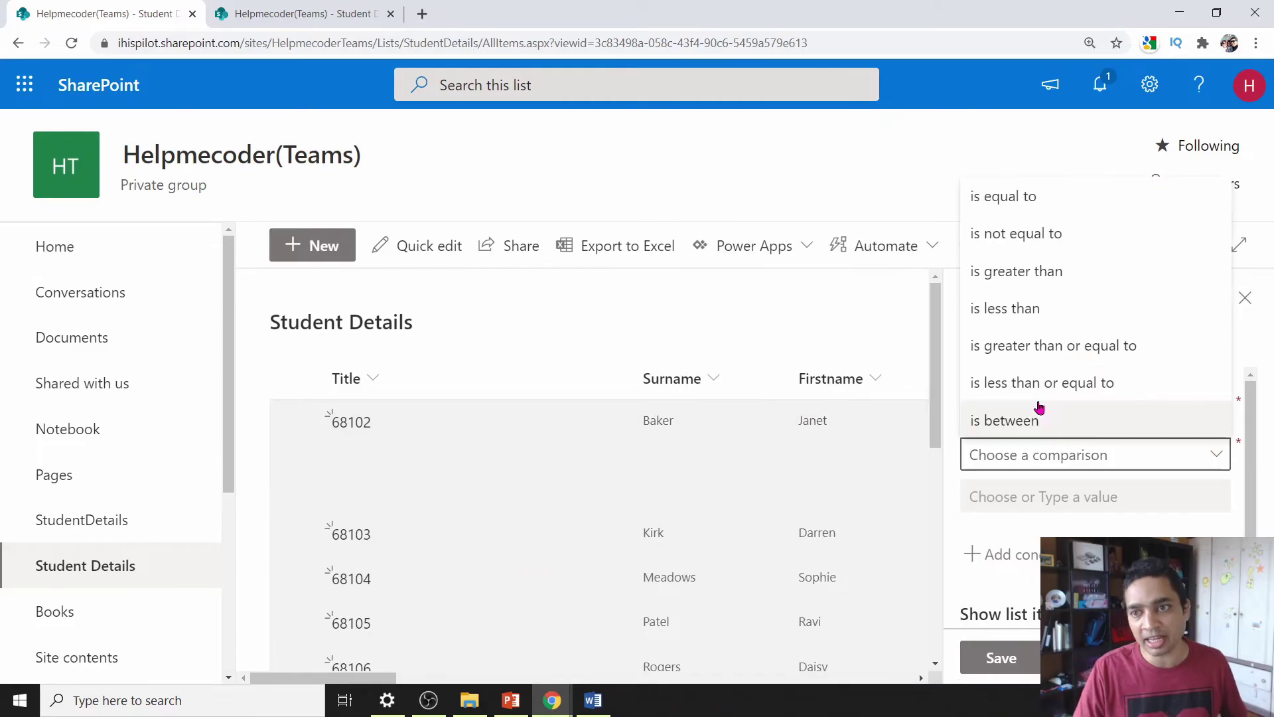
pyautogui.click(1057, 274)
pyautogui.click(1081, 508)
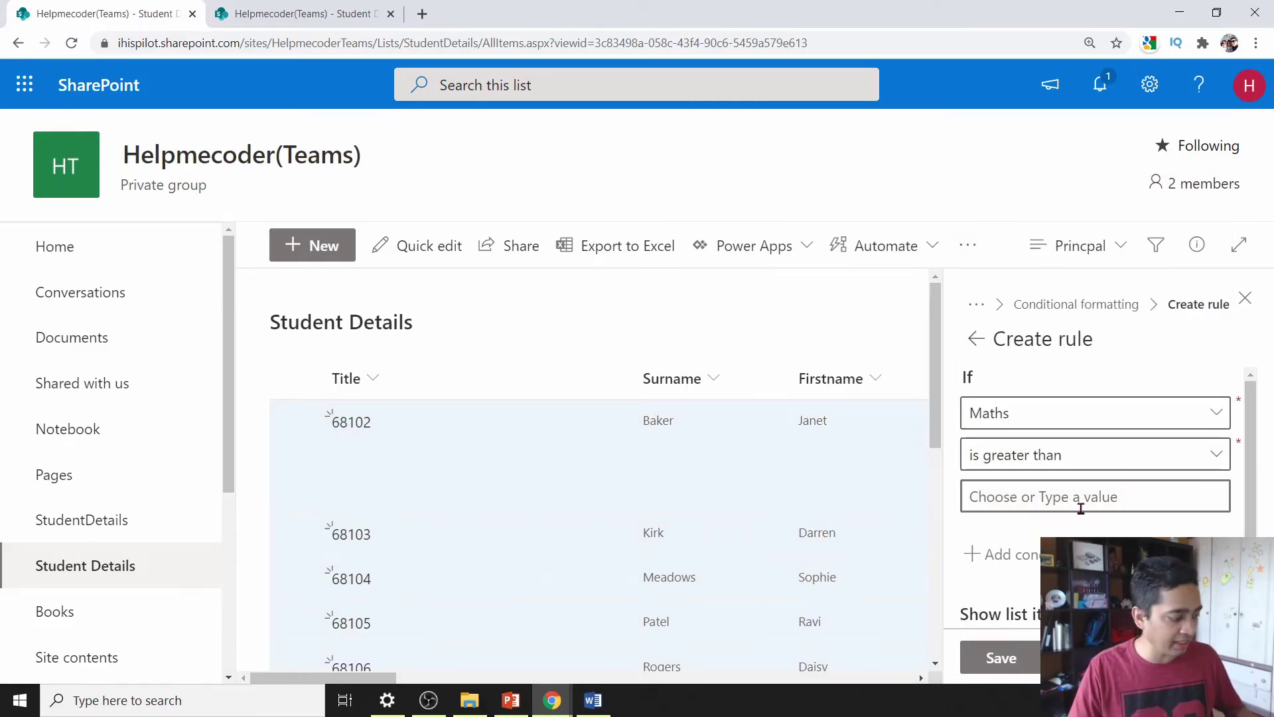
pyautogui.write('70')
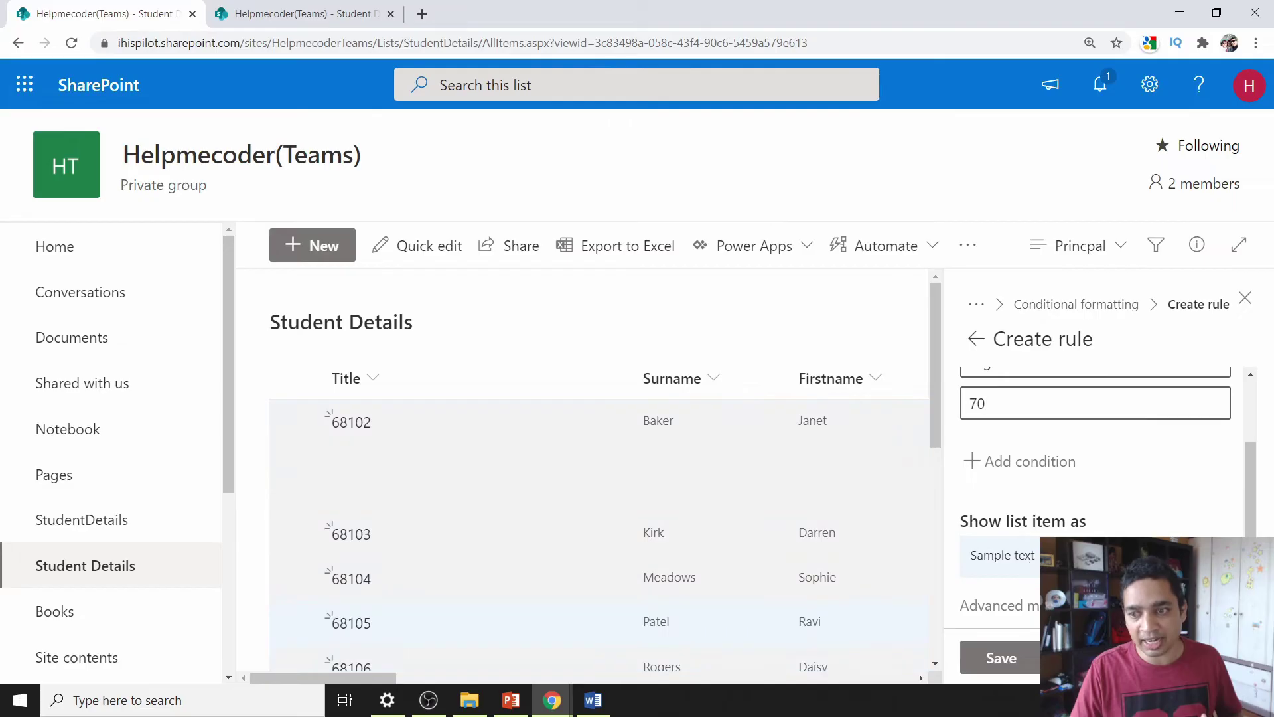
pyautogui.click(1002, 555)
pyautogui.click(1119, 339)
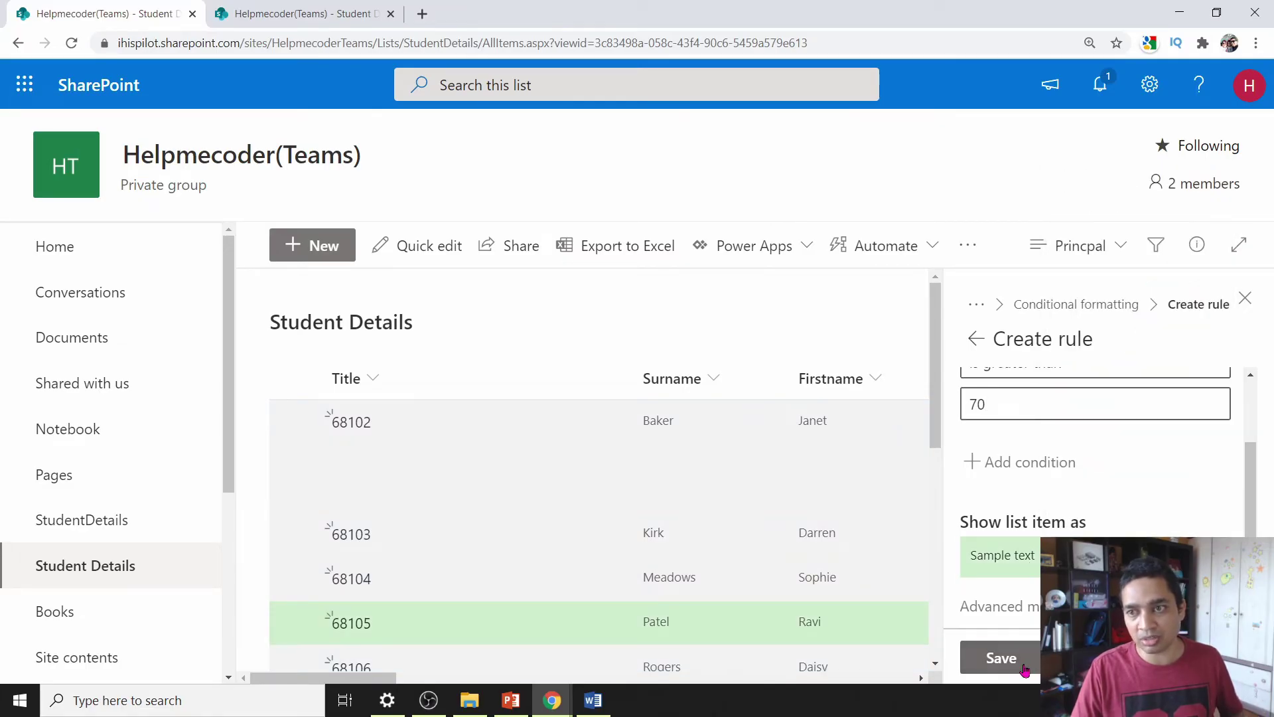
pyautogui.click(1002, 658)
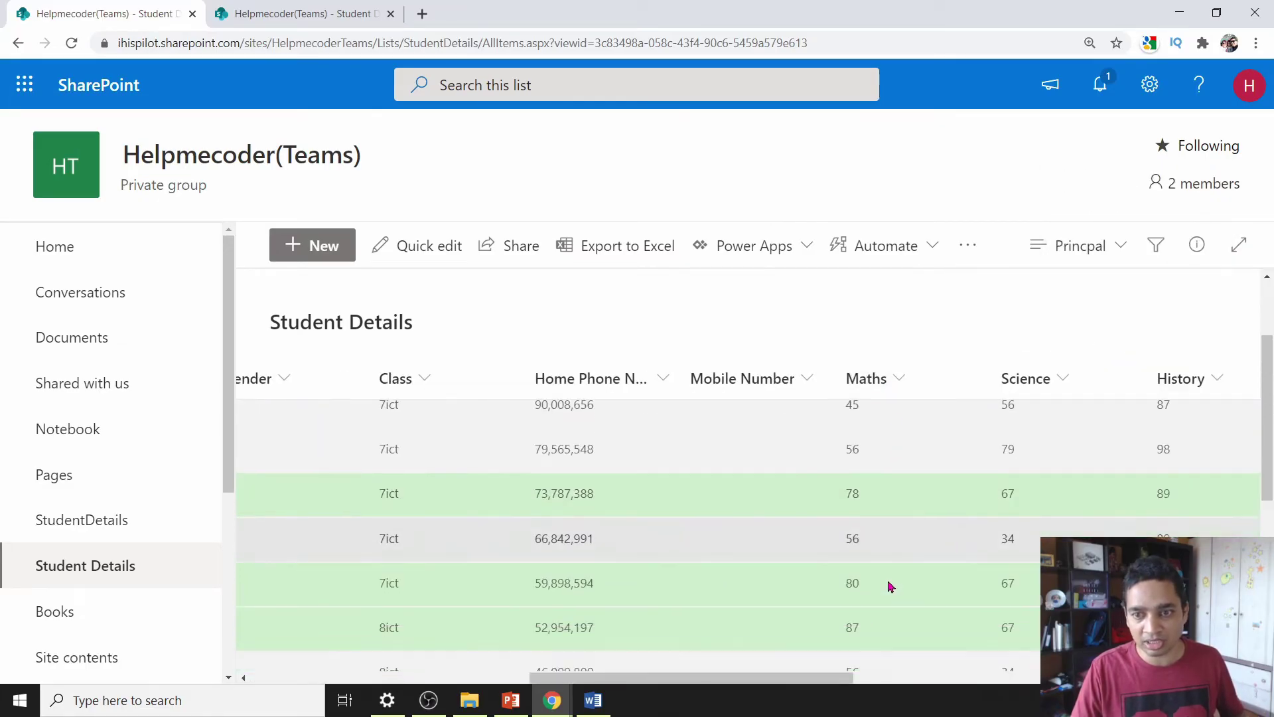
# - Export the Student Details list to Excel and open the downloaded query (4).iqy
pyautogui.scroll(-1, 876, 531)
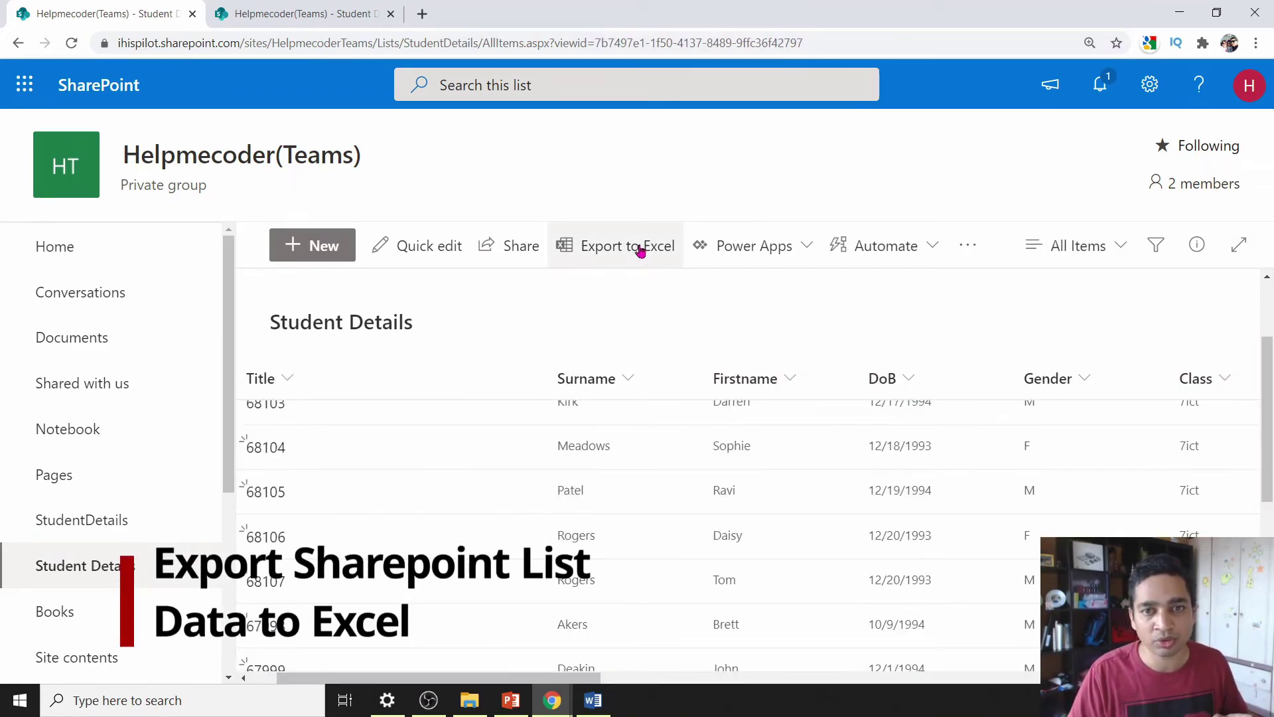
pyautogui.click(641, 251)
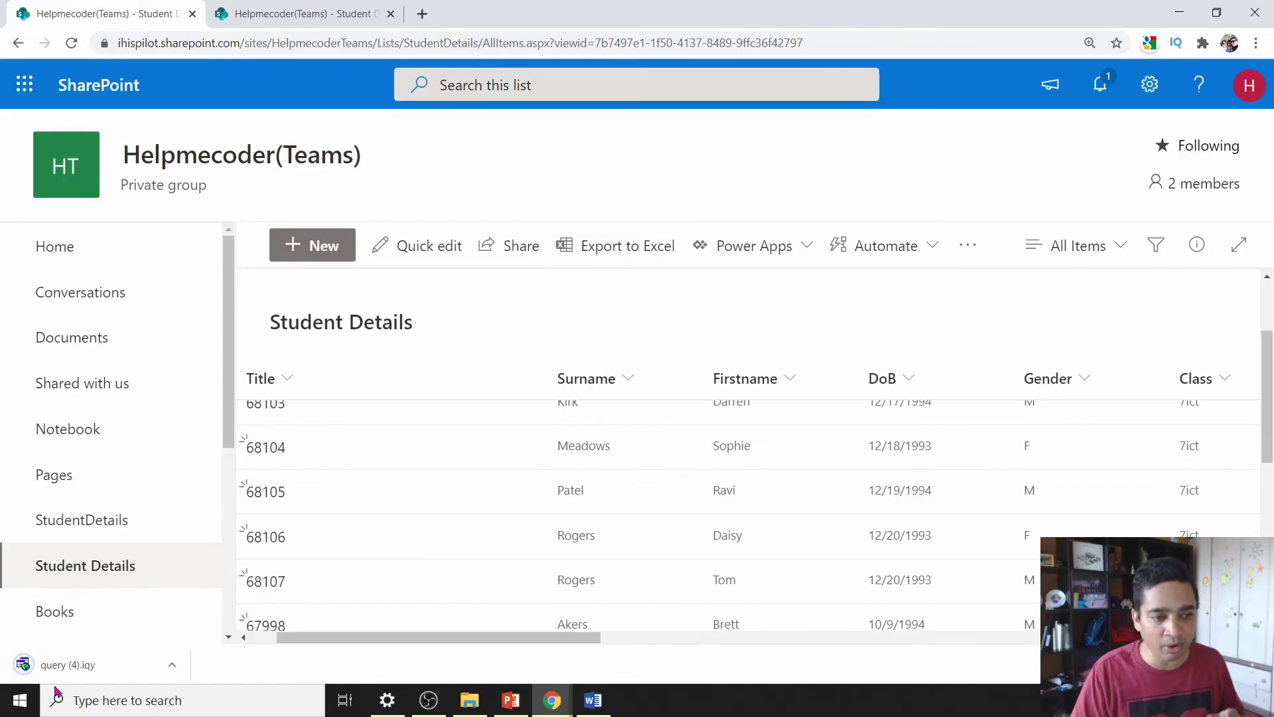
pyautogui.click(67, 666)
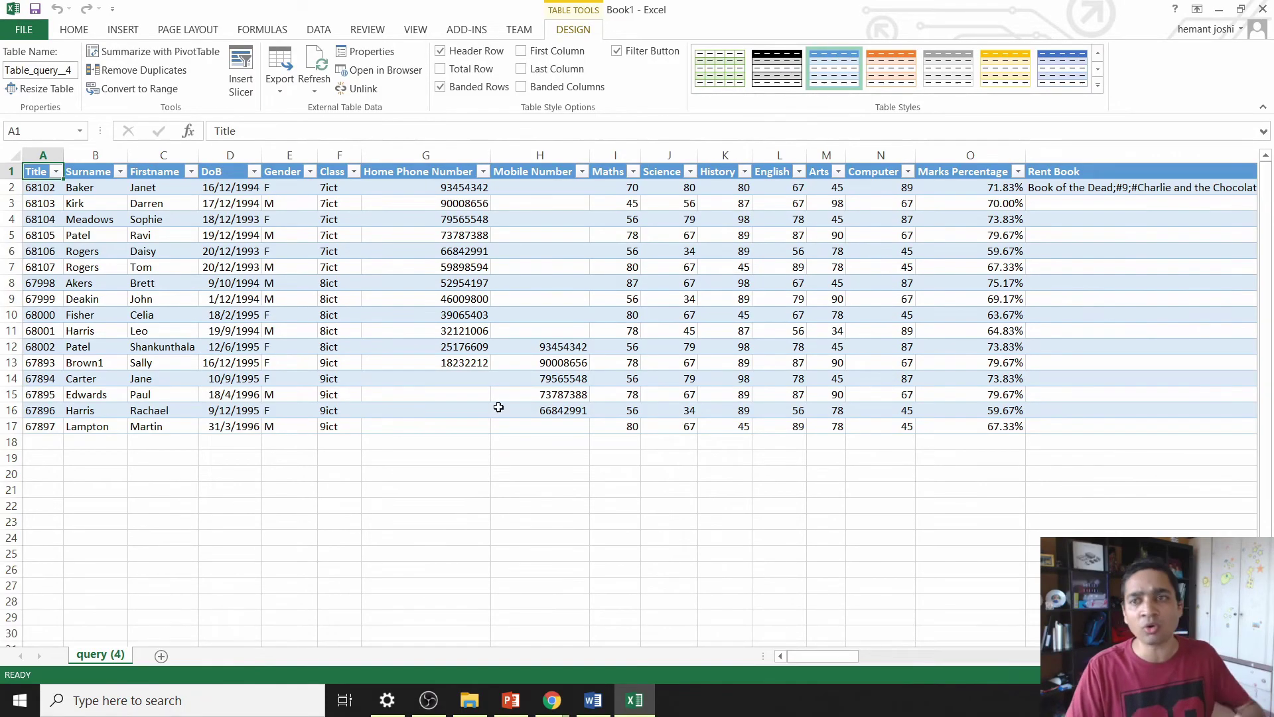
pyautogui.moveTo(823, 656); pyautogui.dragTo(856, 654)
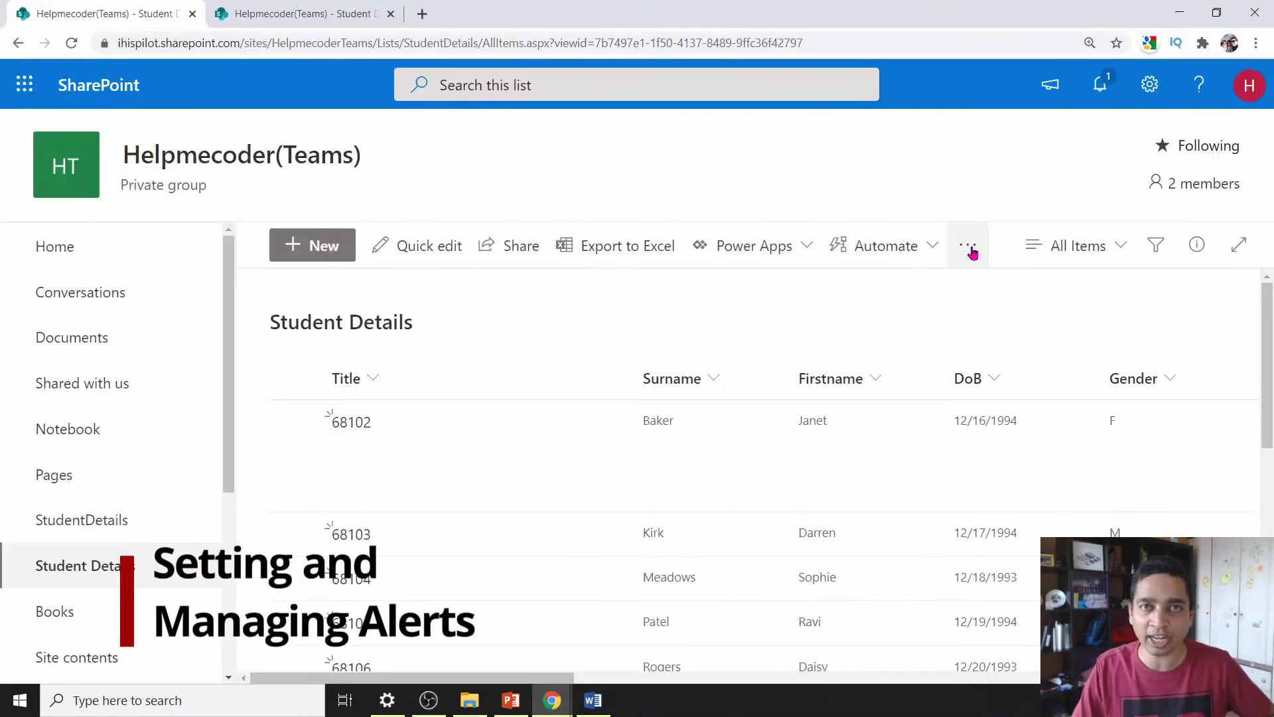
# - Start an Alert Me on the list and review its title and recipients
pyautogui.click(969, 249)
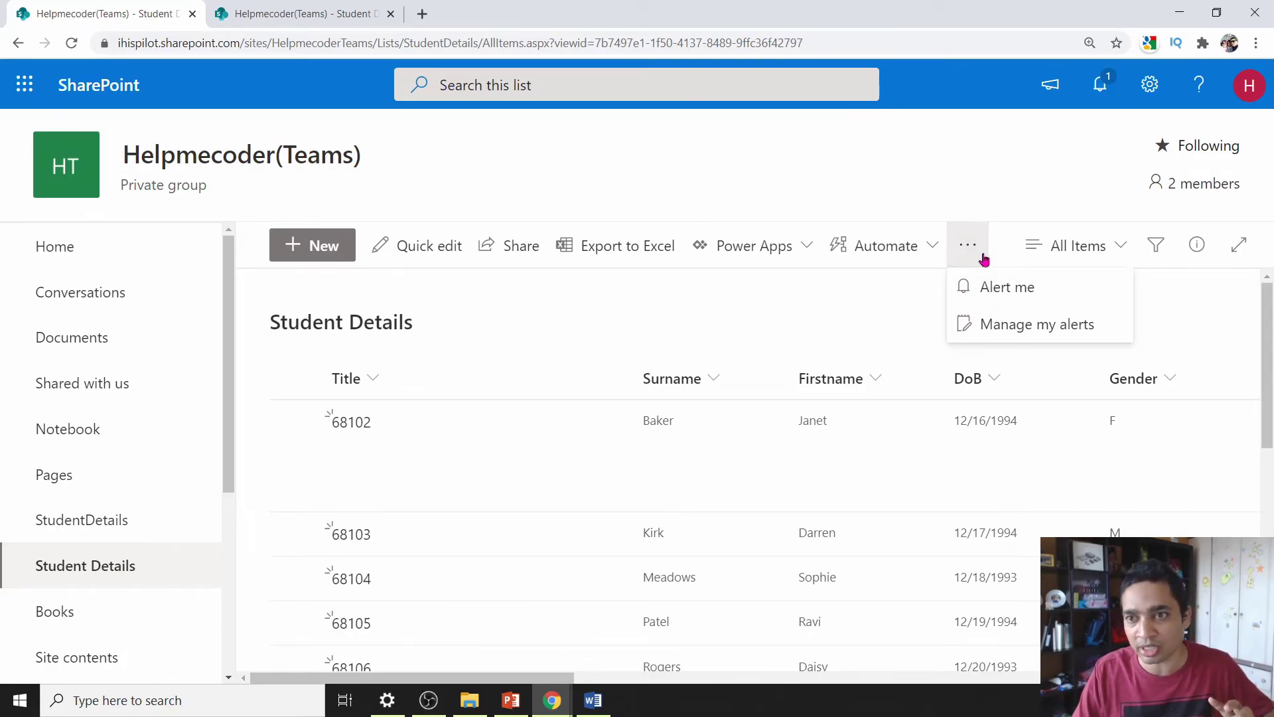
pyautogui.click(993, 295)
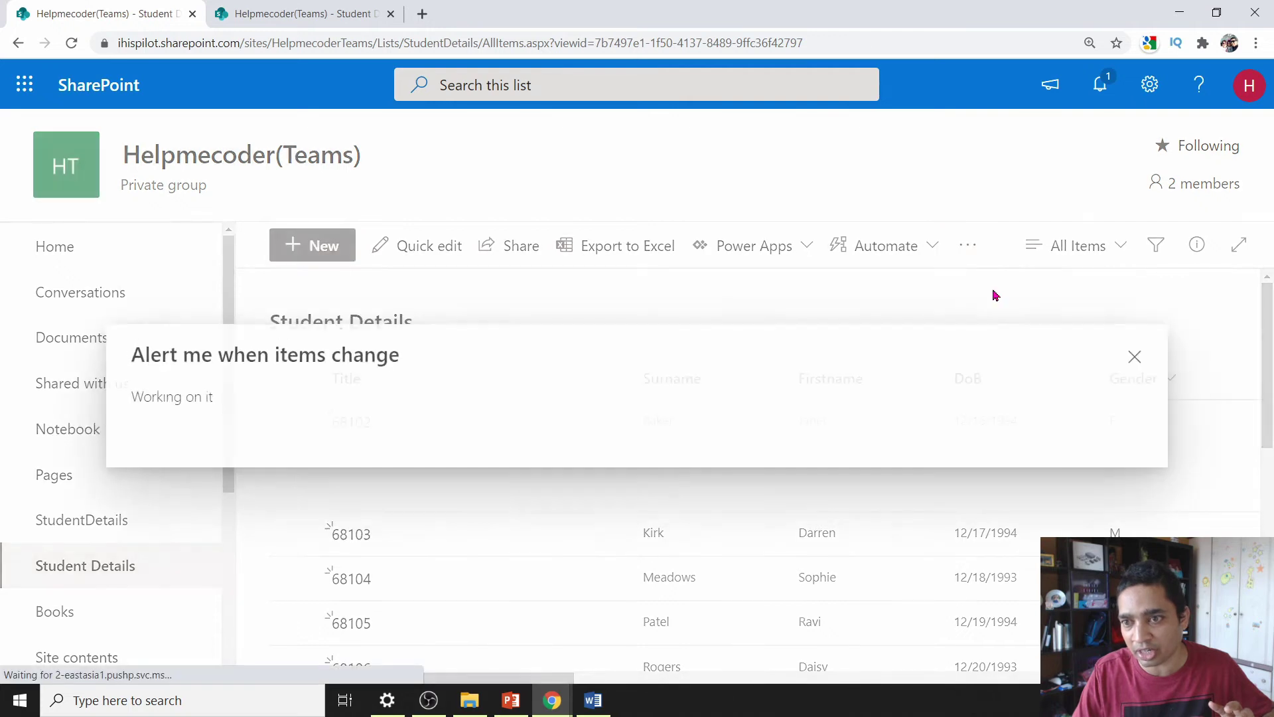
pyautogui.moveTo(564, 265); pyautogui.dragTo(397, 260)
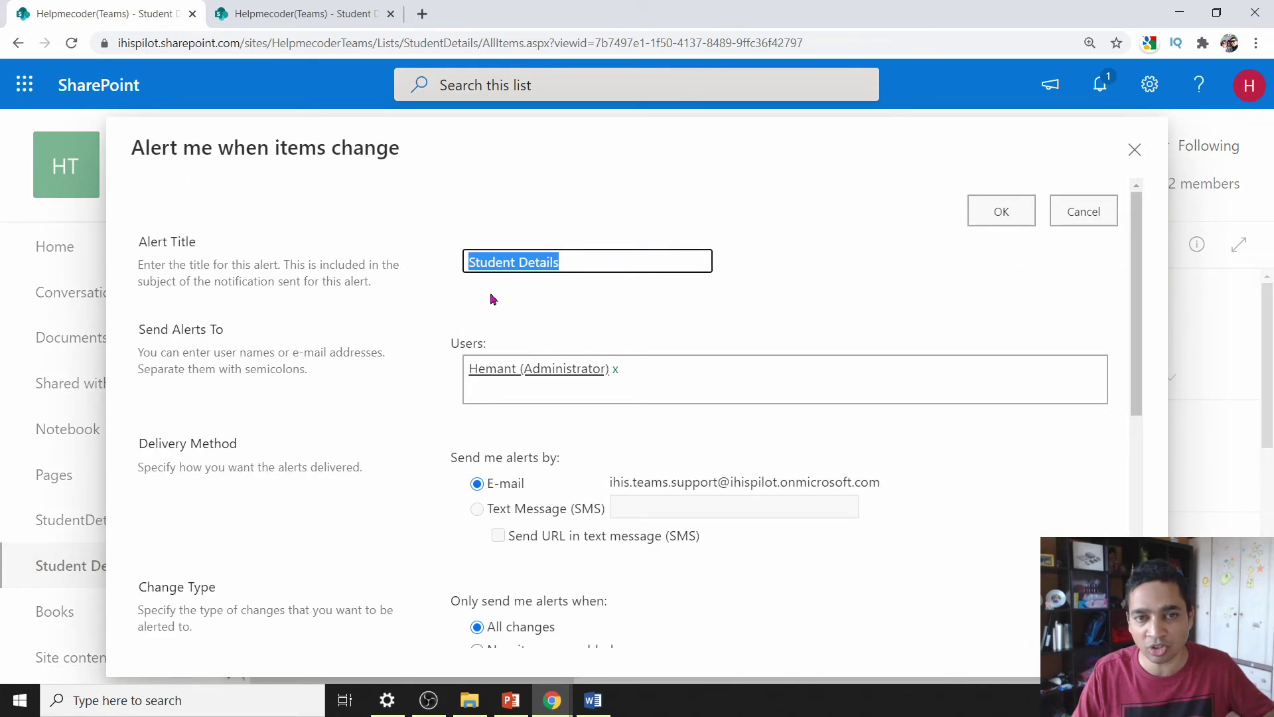
pyautogui.click(728, 376)
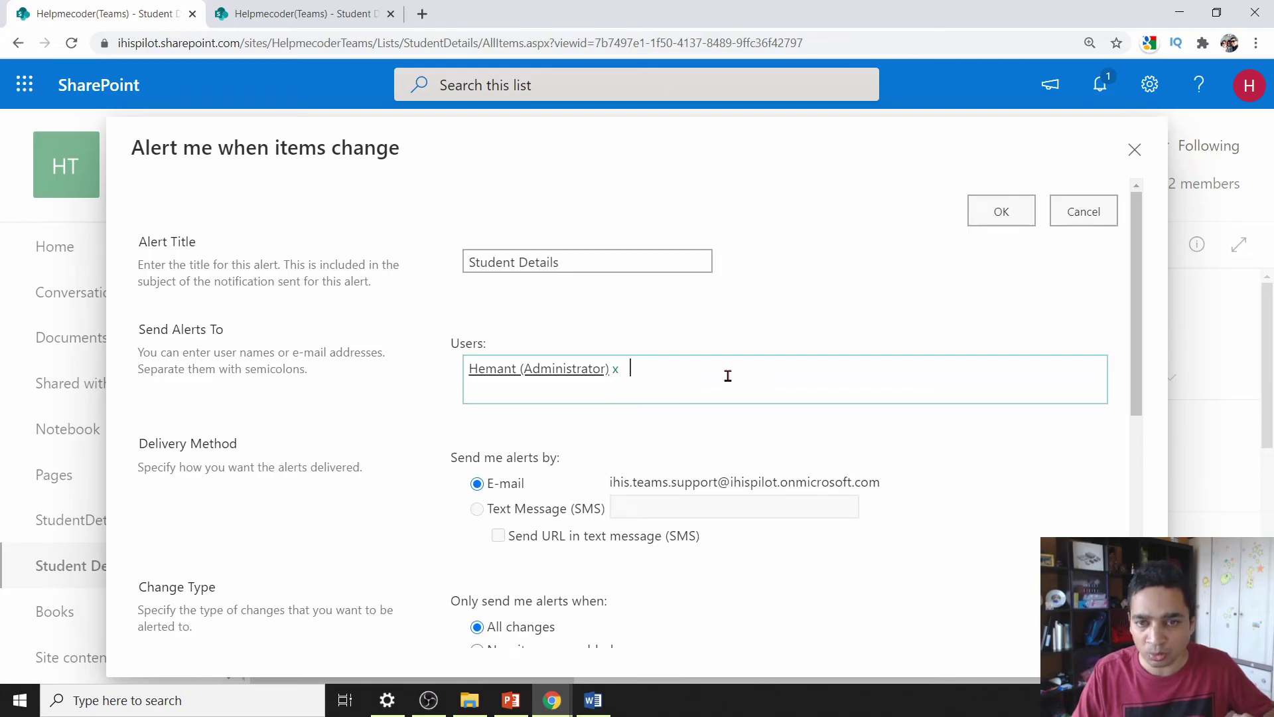
pyautogui.scroll(-3, 298, 358)
pyautogui.moveTo(177, 360); pyautogui.dragTo(297, 358)
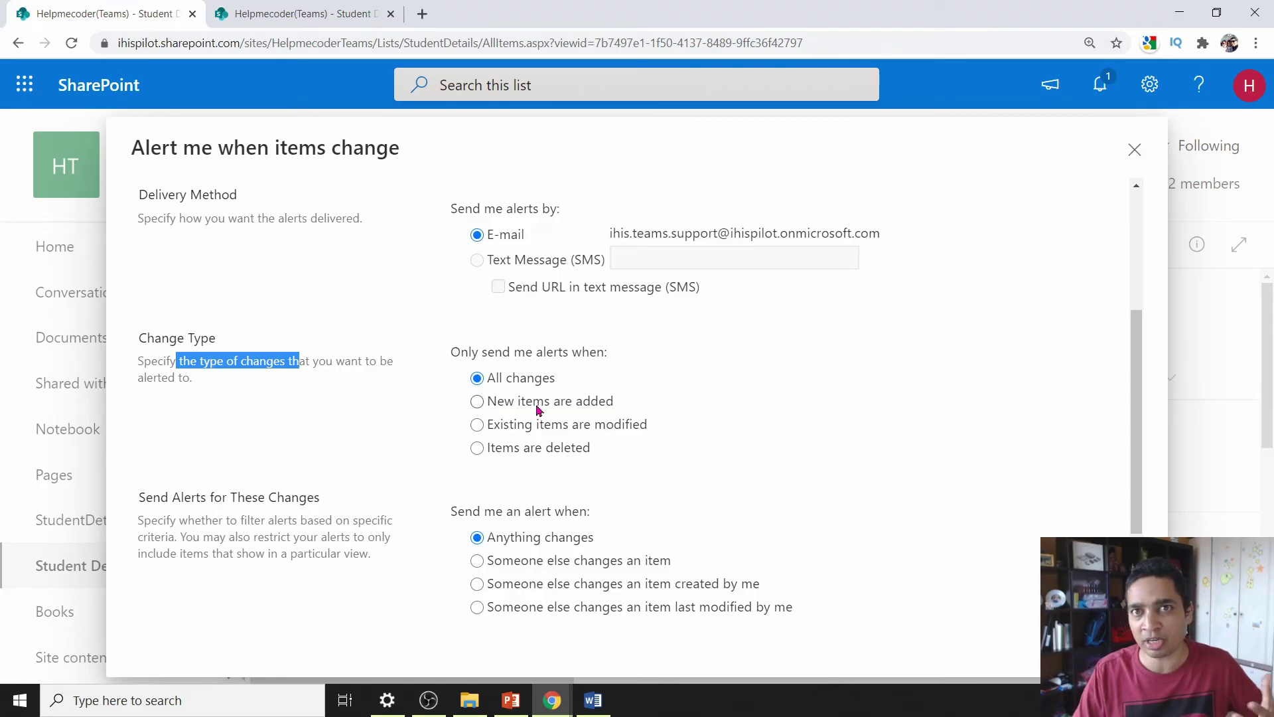
# - Try daily and weekly summaries, then settle on sending notifications immediately
pyautogui.scroll(-3, 531, 501)
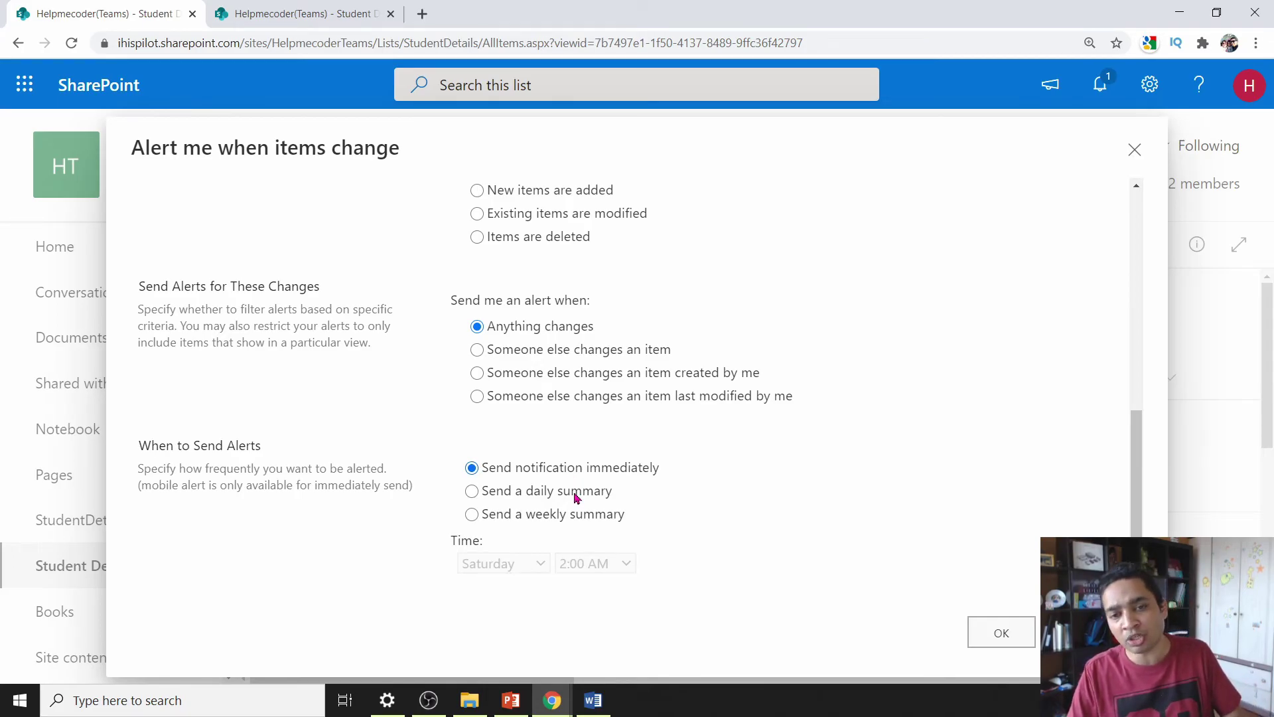
pyautogui.click(576, 500)
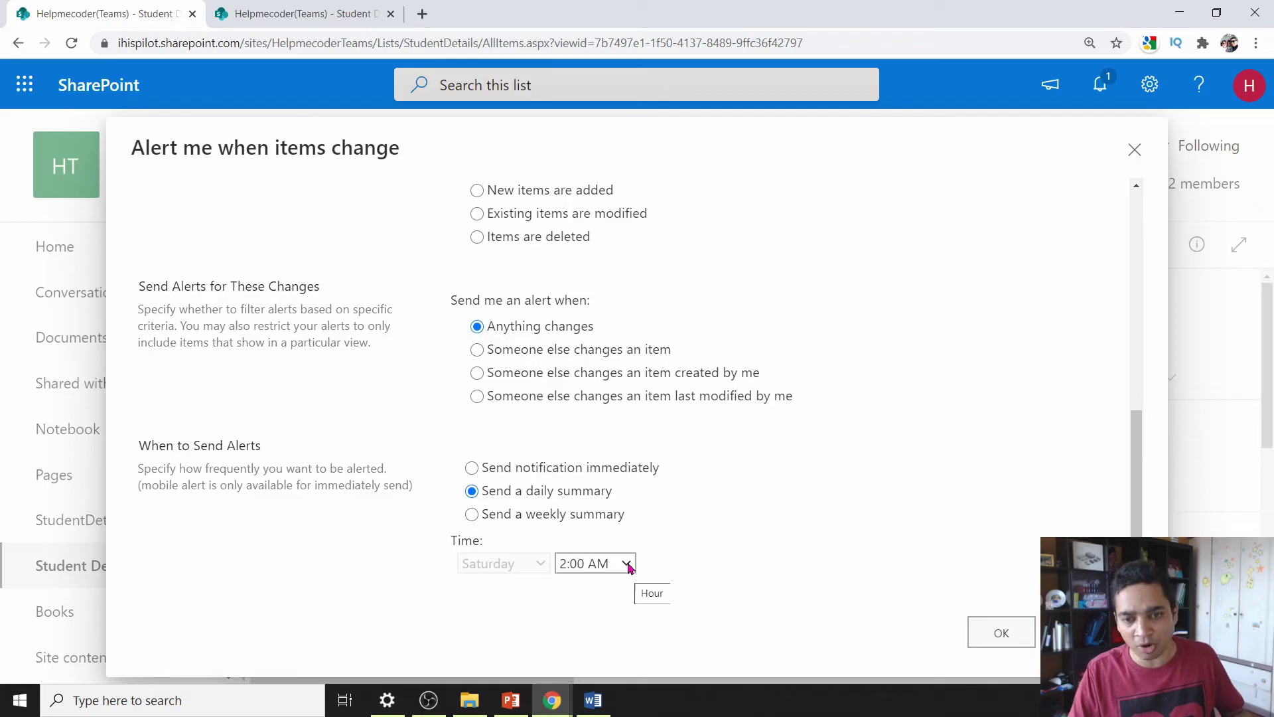
pyautogui.click(603, 517)
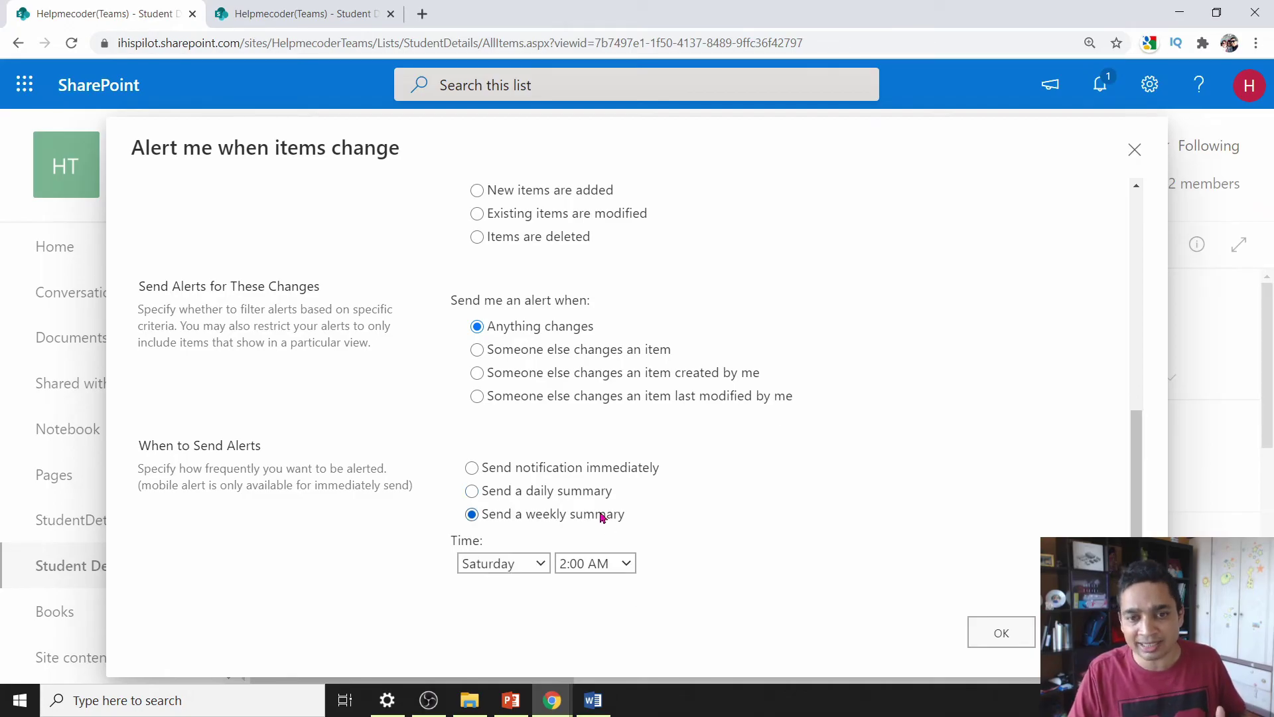
pyautogui.click(595, 471)
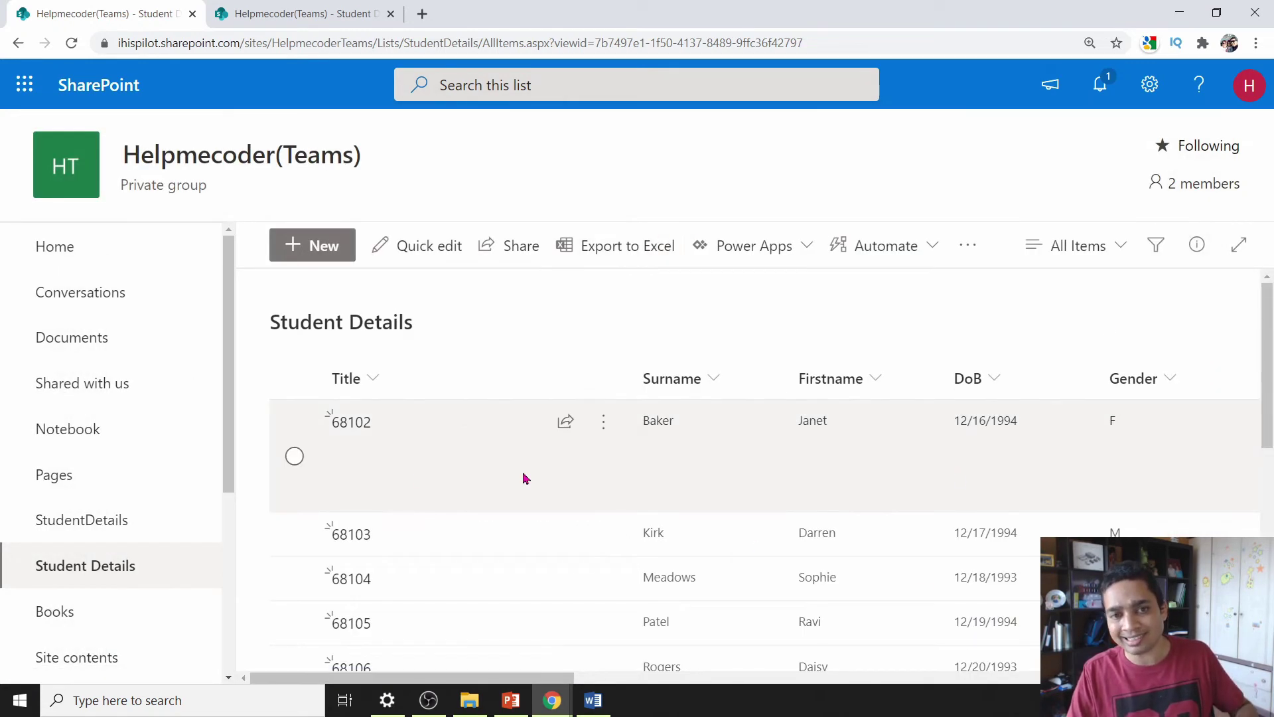
pyautogui.click(294, 458)
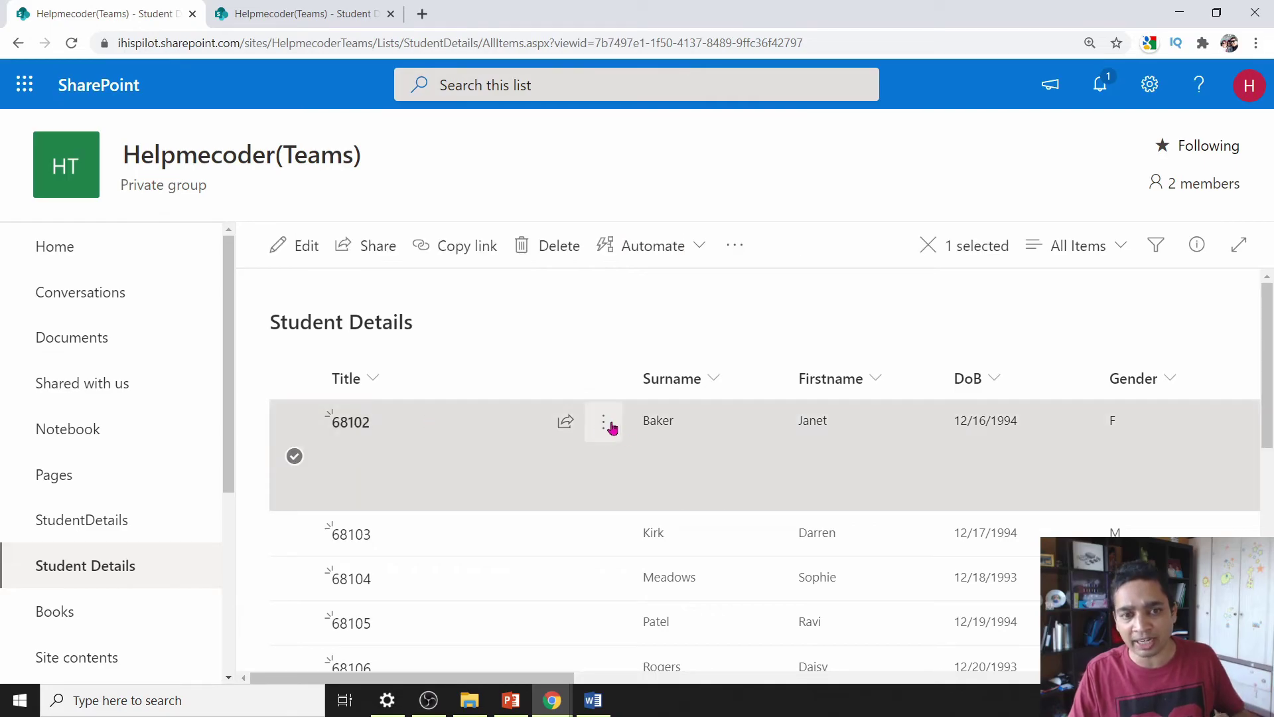
pyautogui.click(603, 424)
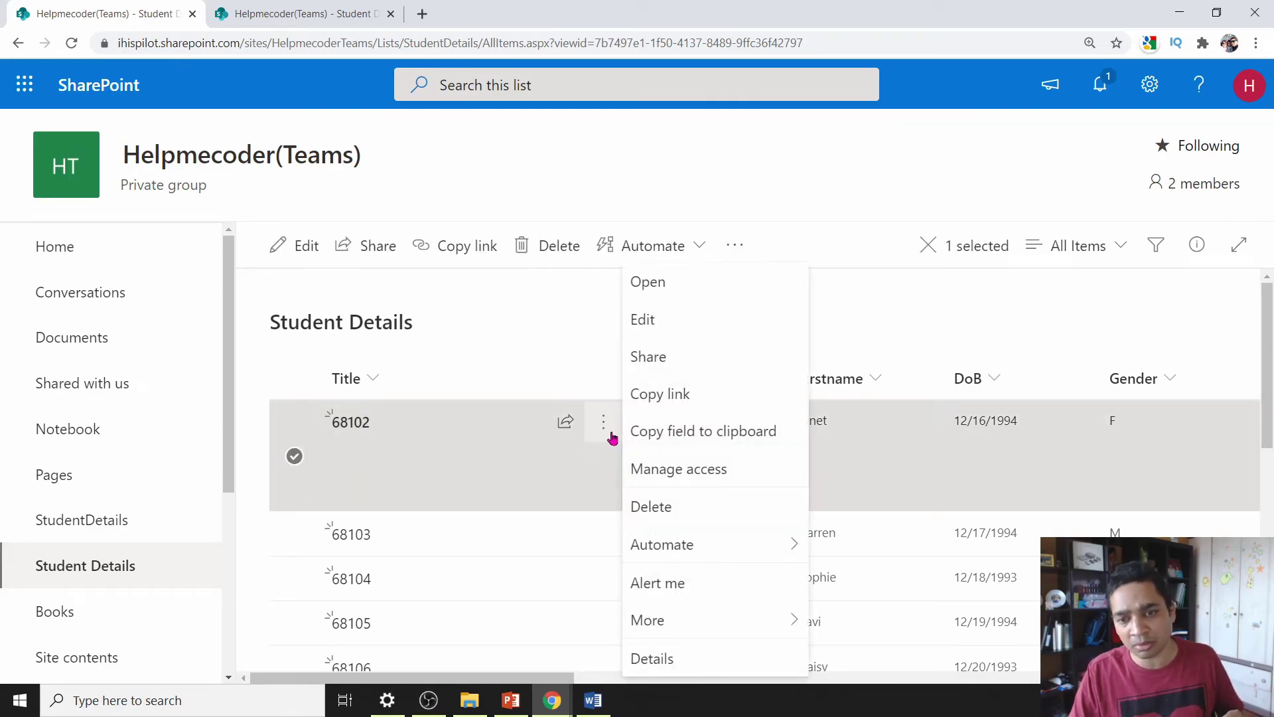
pyautogui.moveTo(660, 614)
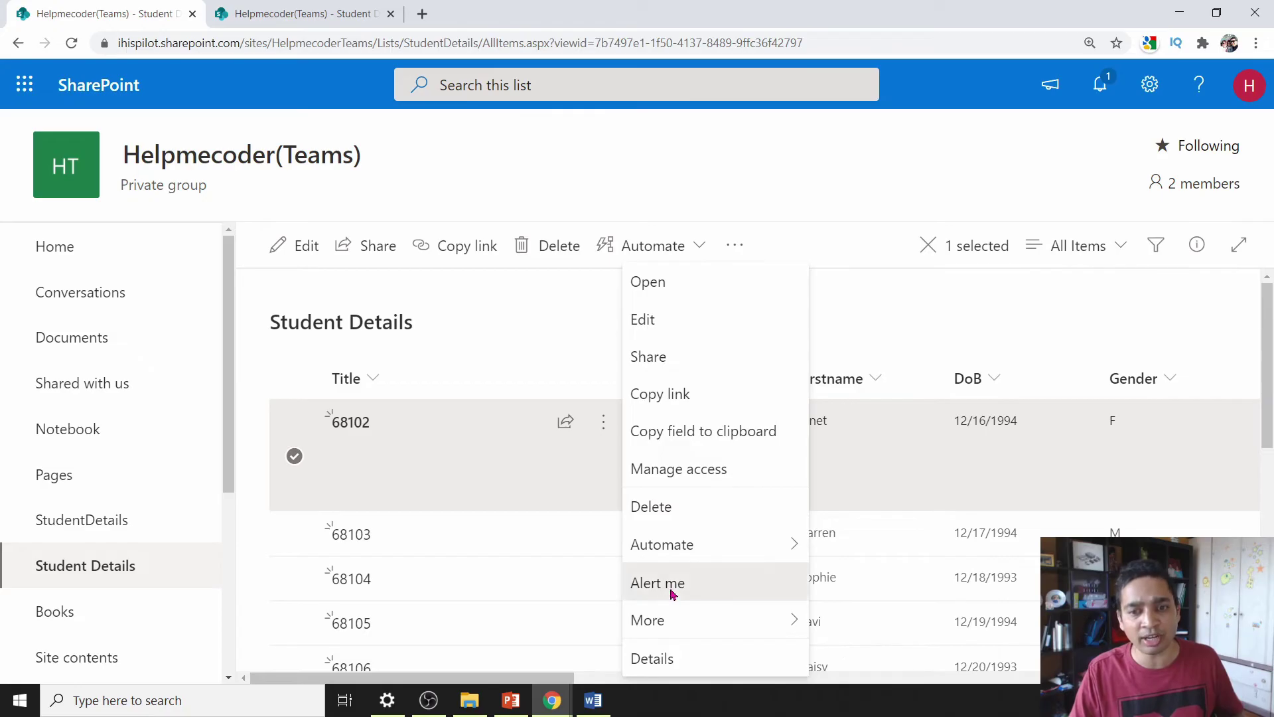
pyautogui.click(664, 584)
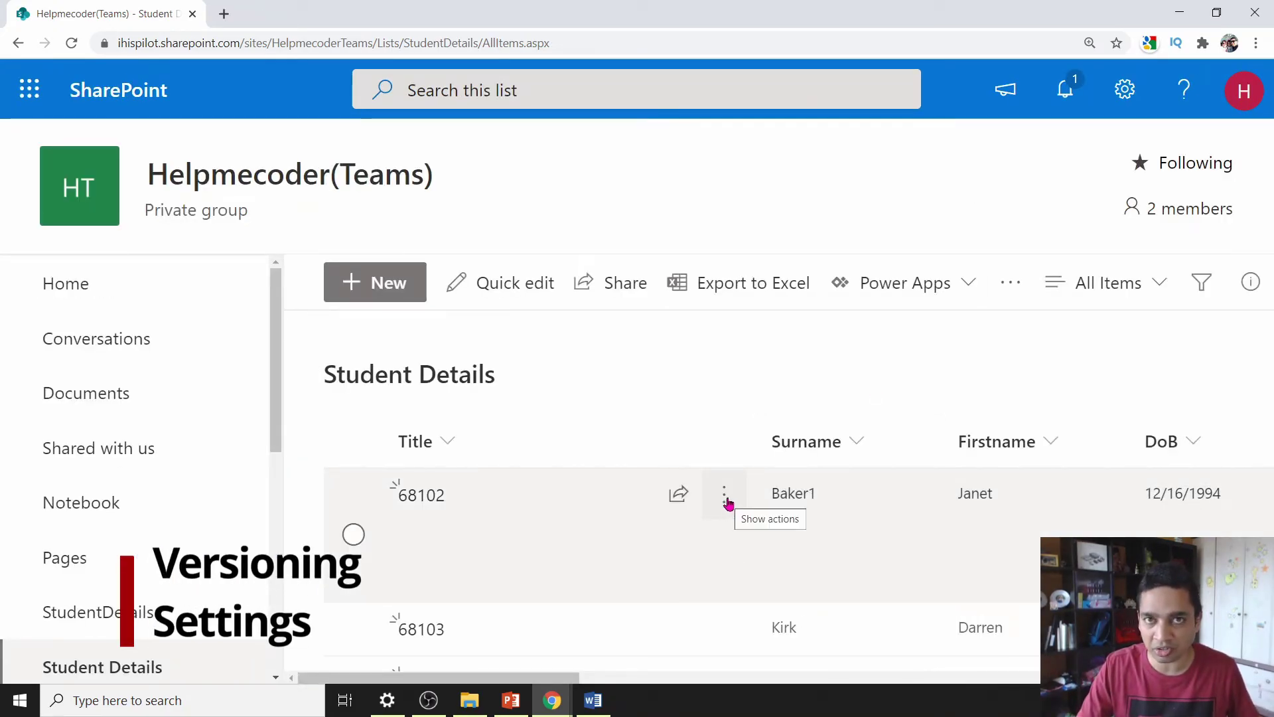
pyautogui.click(725, 503)
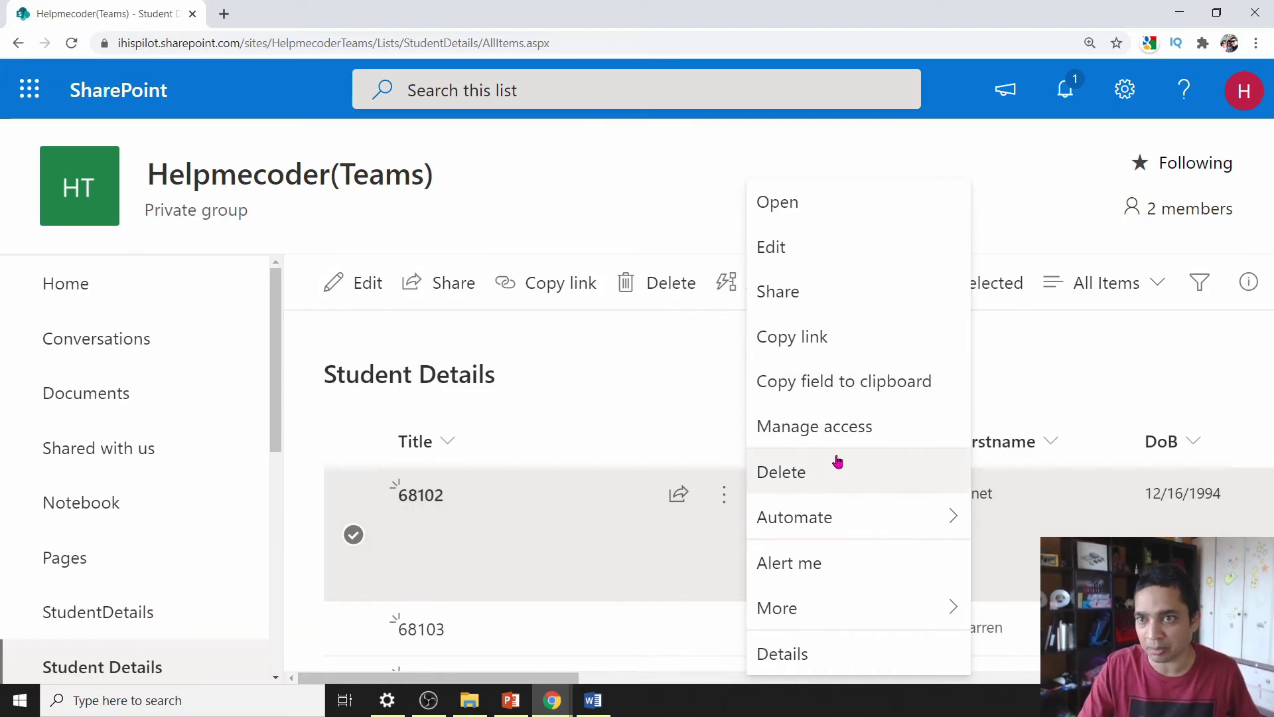
pyautogui.click(1078, 111)
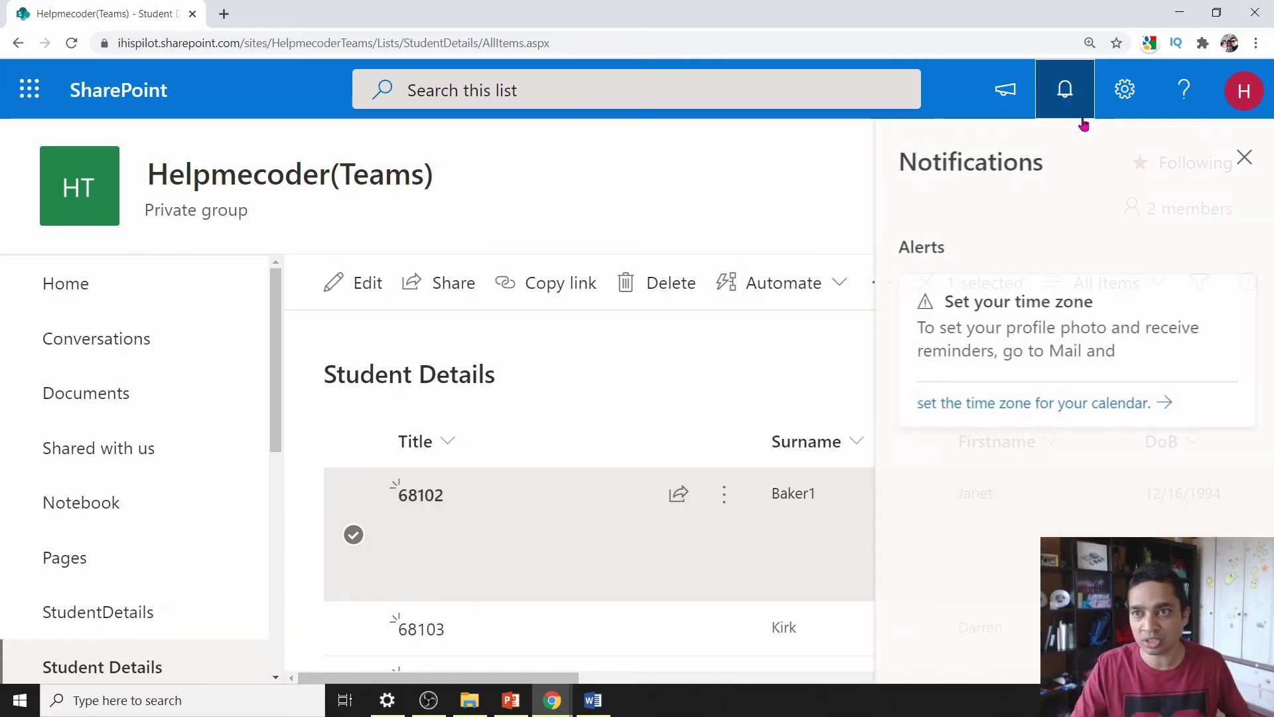
pyautogui.click(1244, 156)
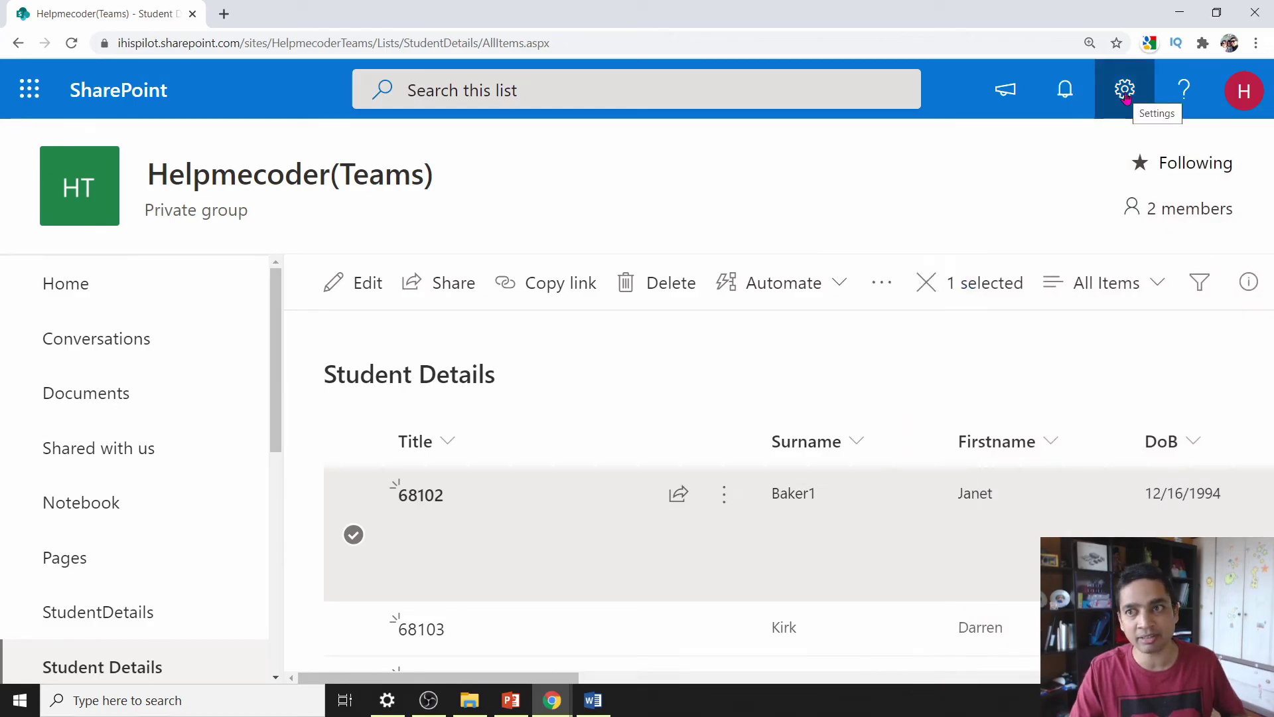
# - In Versioning settings, create a version on each edit, keeping up to 10 versions
pyautogui.click(1125, 93)
pyautogui.click(933, 348)
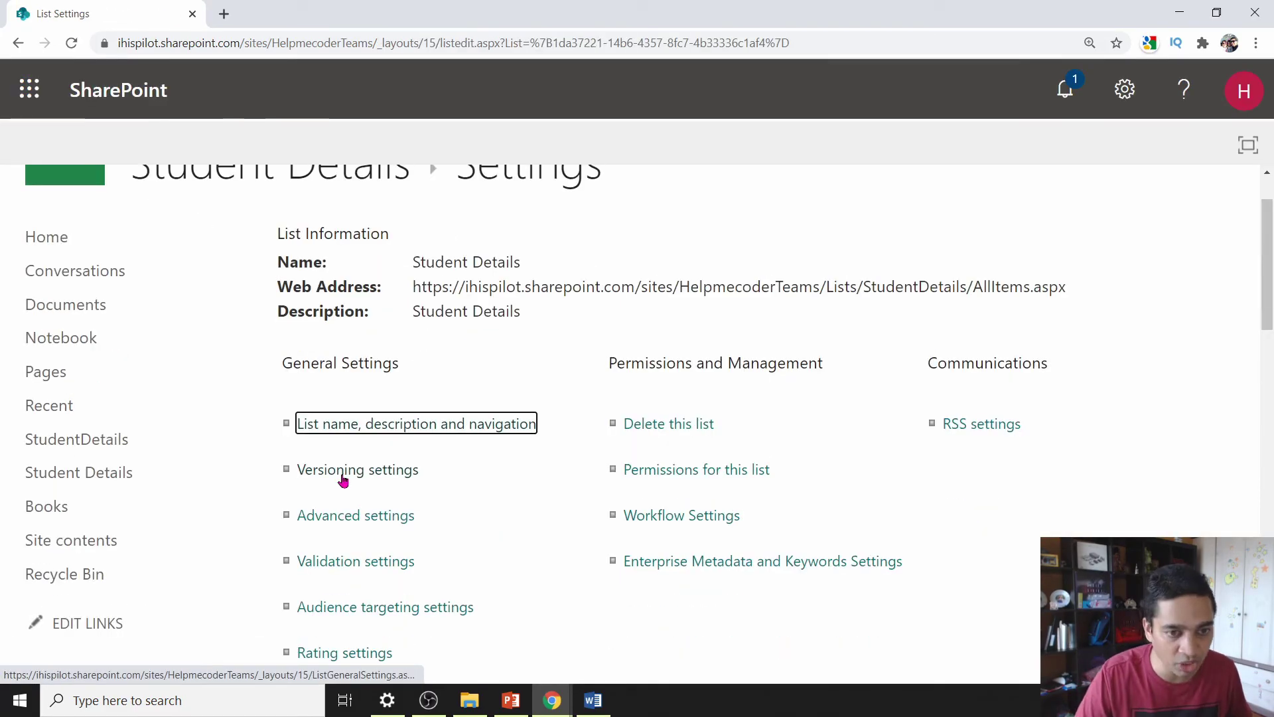
pyautogui.click(369, 469)
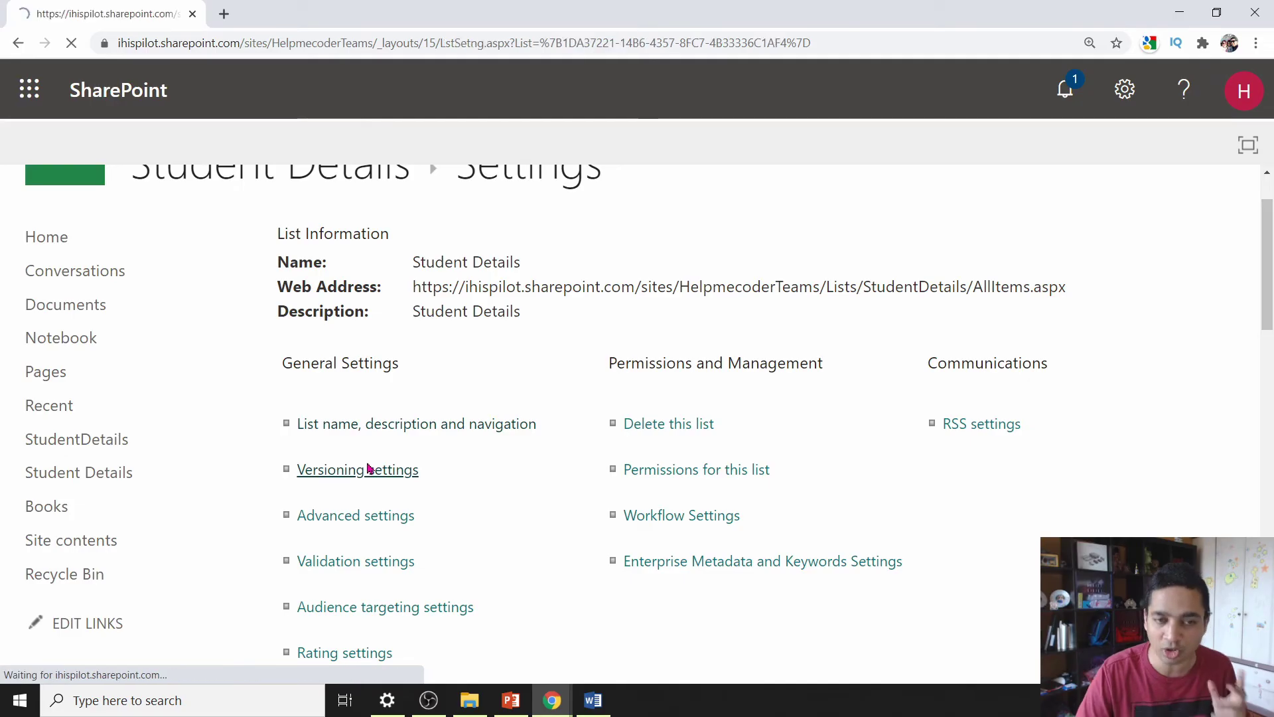
pyautogui.moveTo(910, 369); pyautogui.dragTo(538, 367)
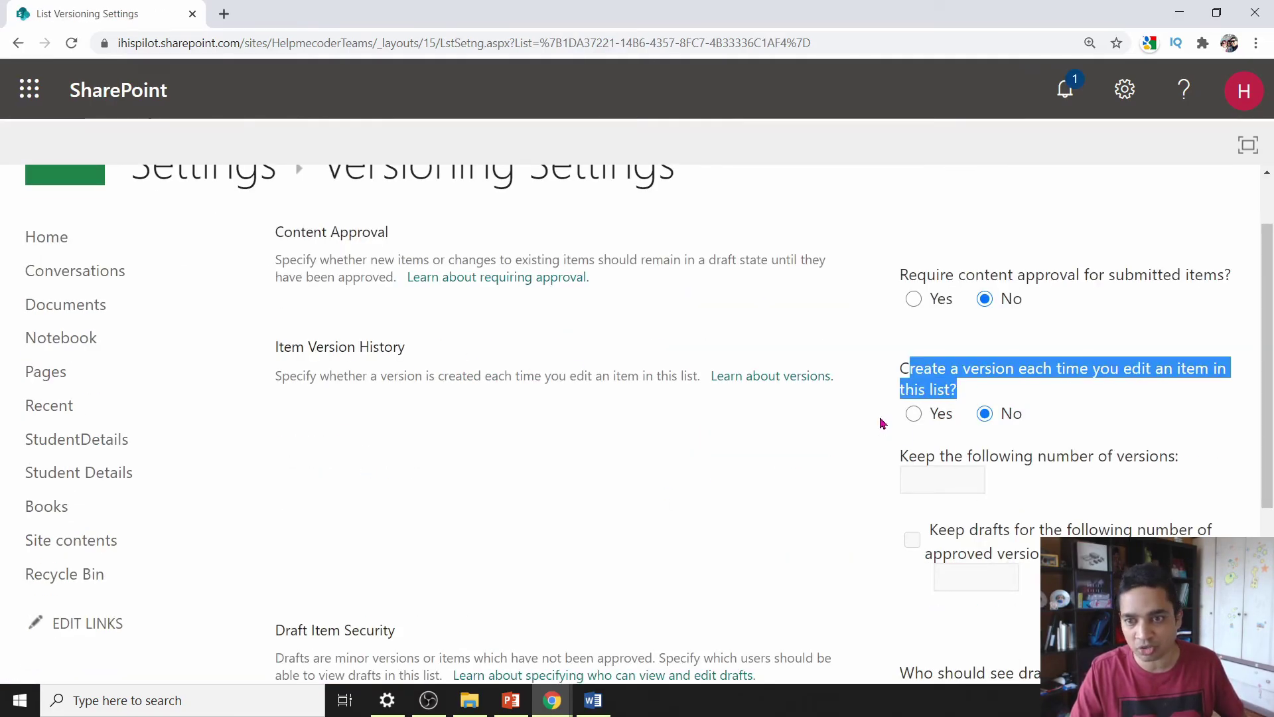
pyautogui.click(913, 413)
pyautogui.click(959, 476)
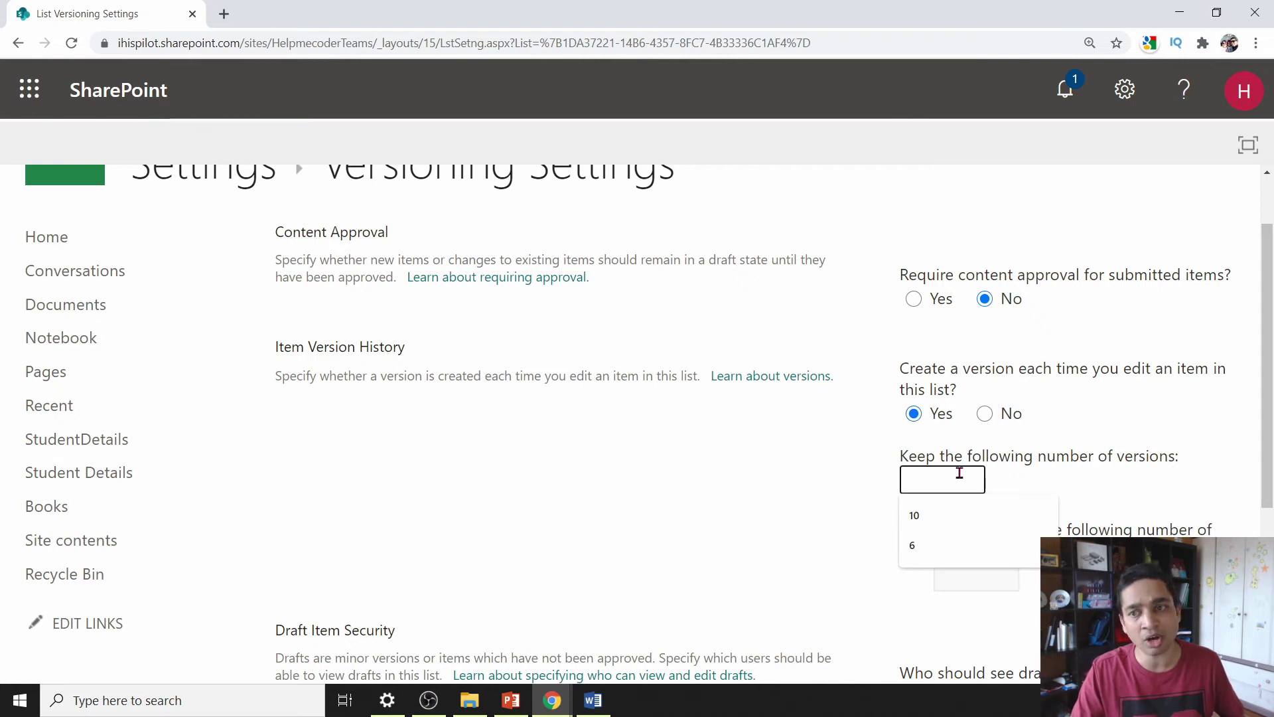
pyautogui.write('10')
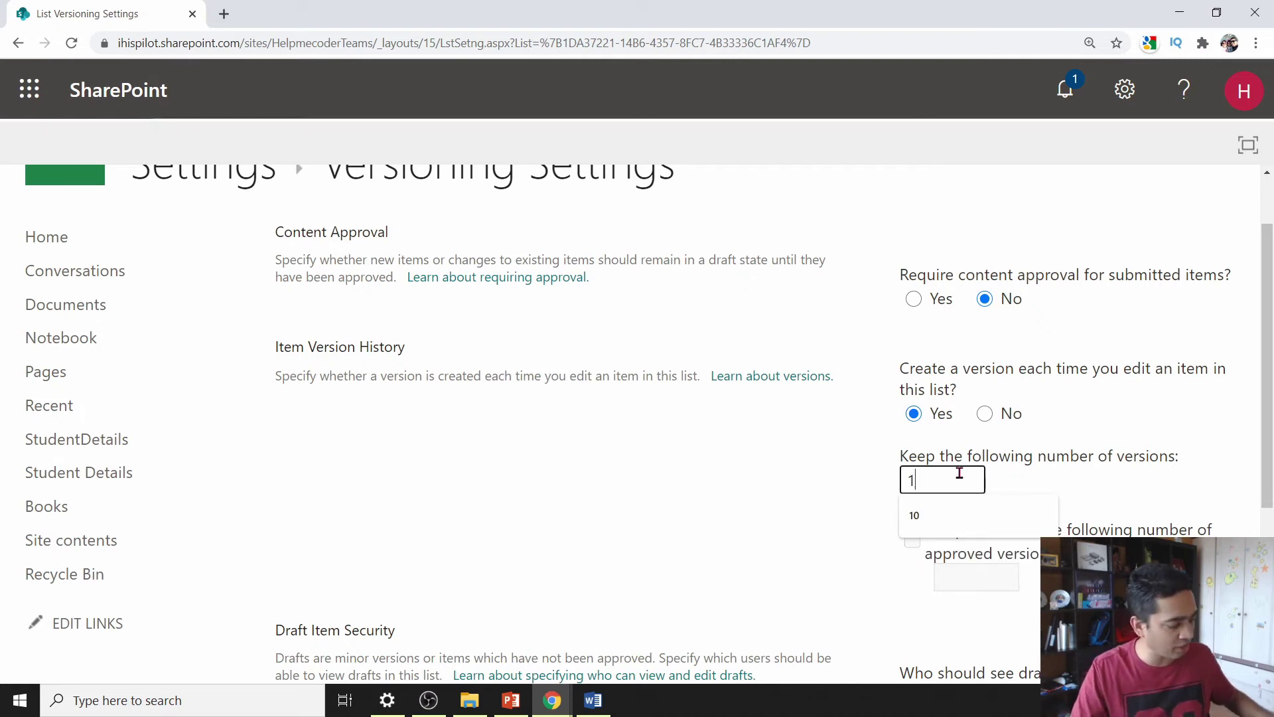
pyautogui.click(828, 463)
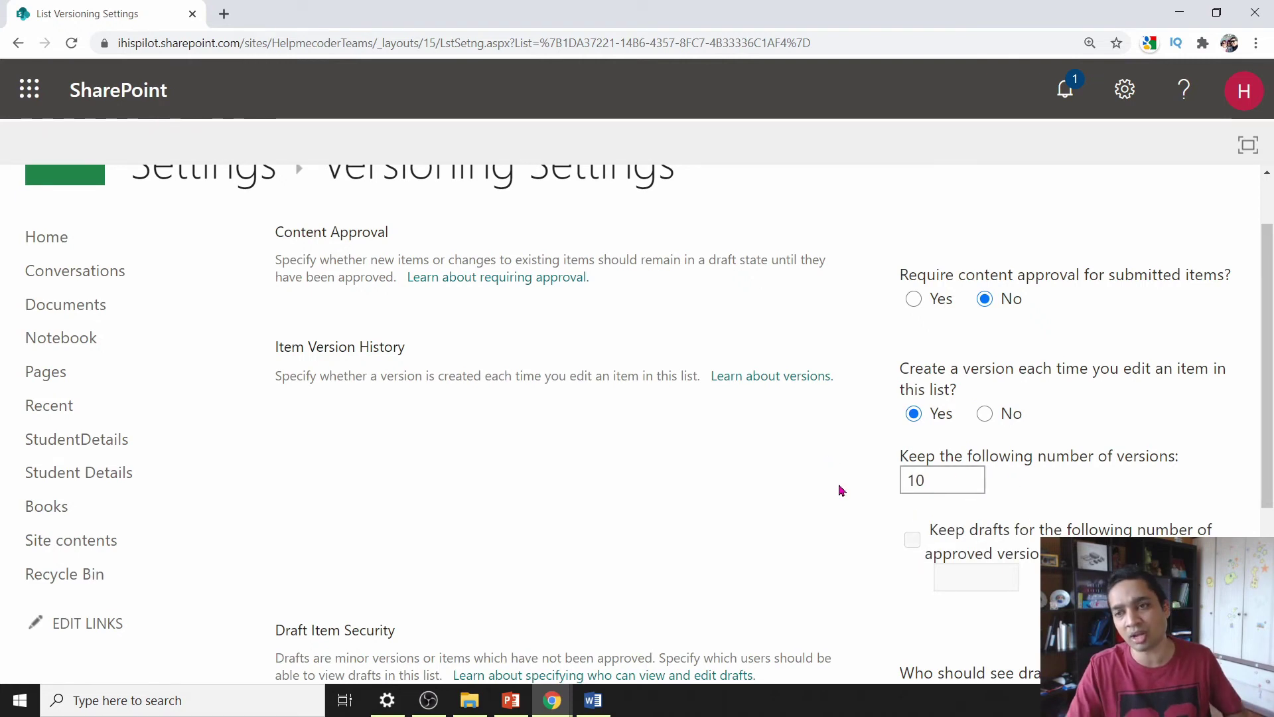
pyautogui.scroll(-4, 833, 504)
pyautogui.scroll(-1, 835, 520)
pyautogui.click(1093, 545)
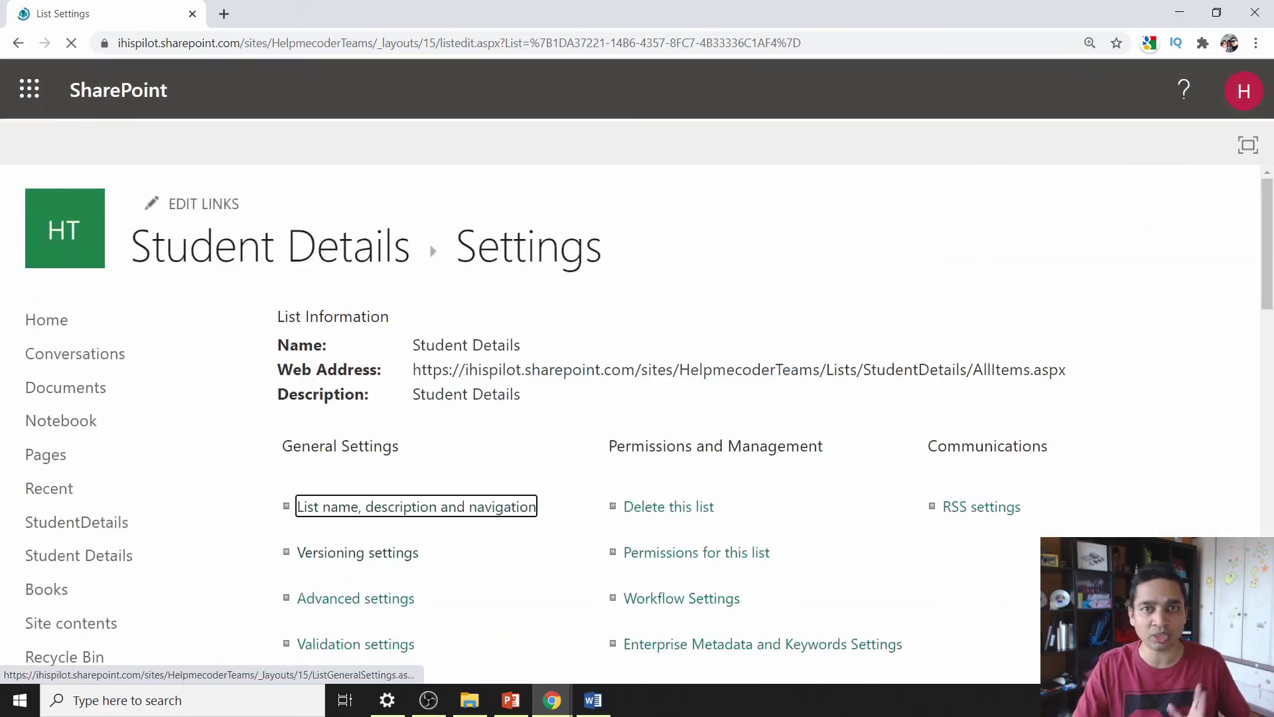
pyautogui.click(345, 247)
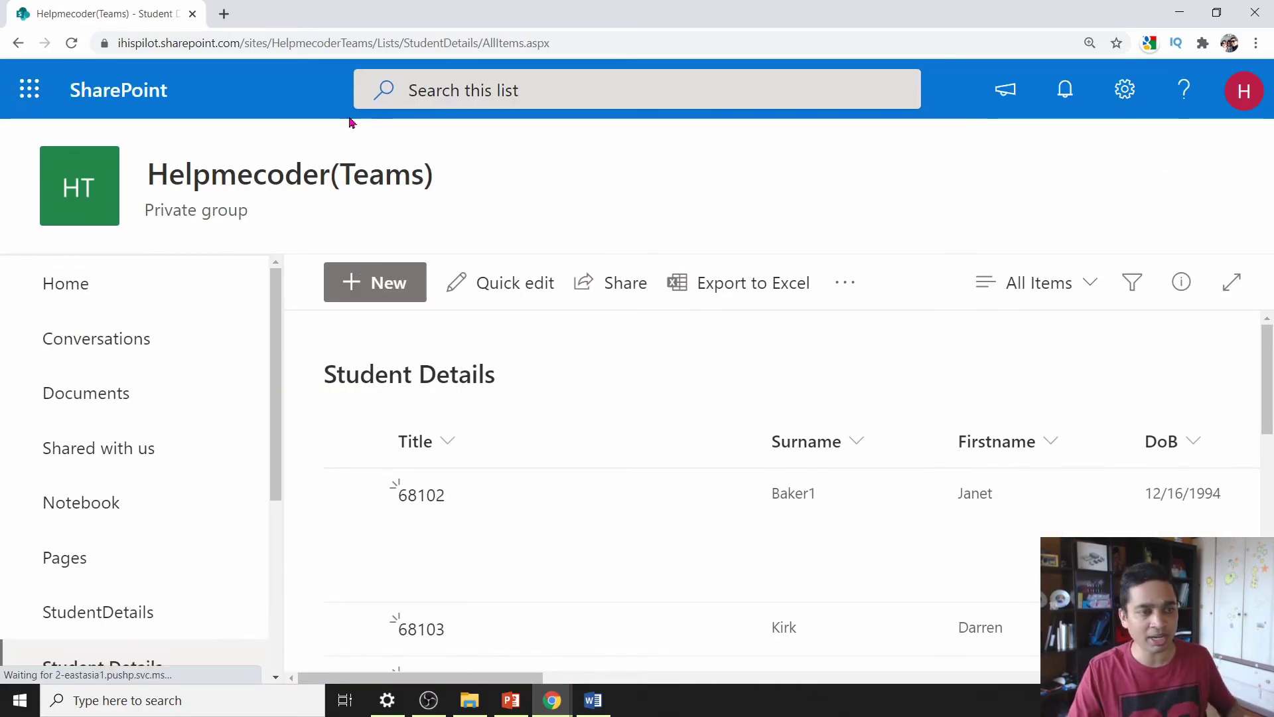
pyautogui.rightClick(734, 558)
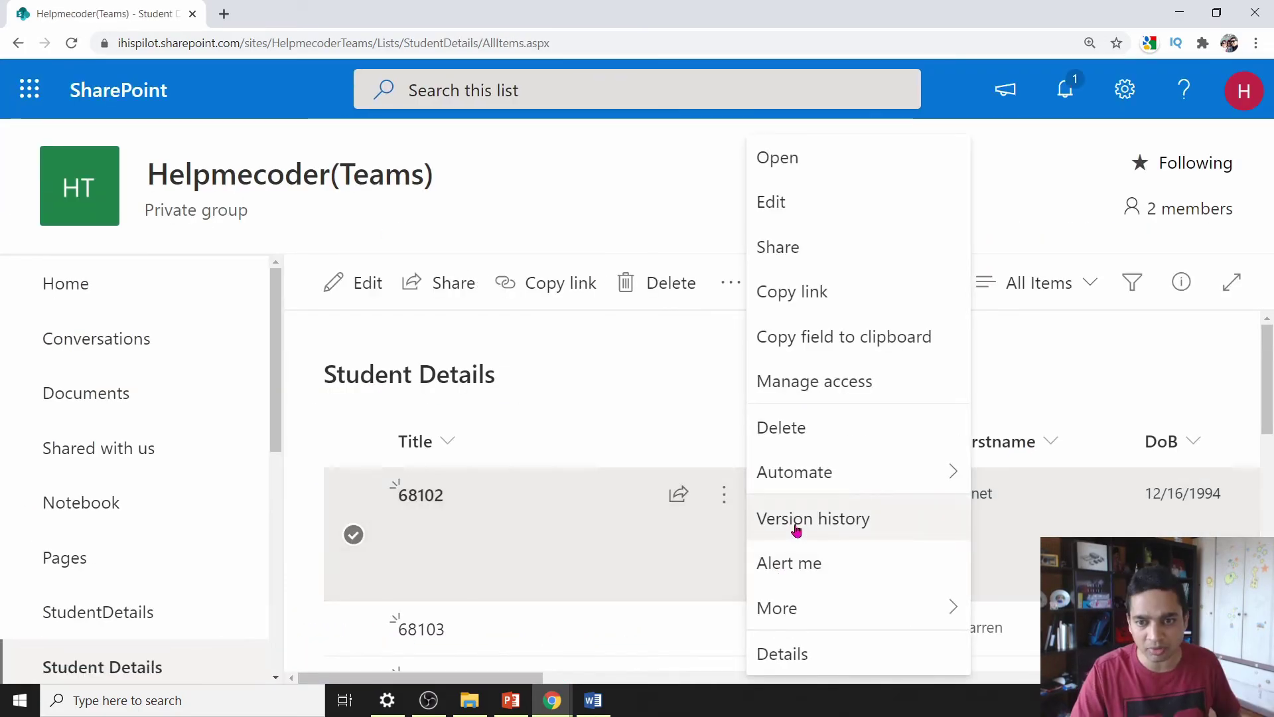
pyautogui.click(624, 416)
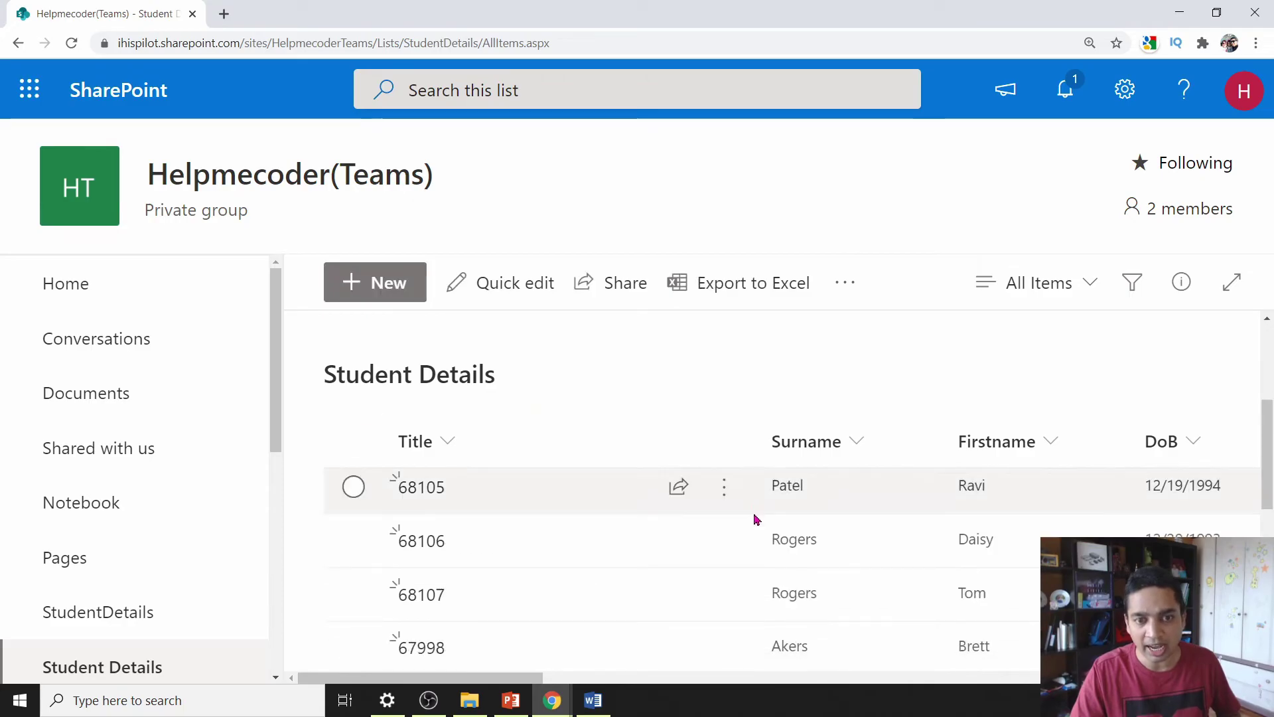
pyautogui.click(727, 491)
pyautogui.click(806, 520)
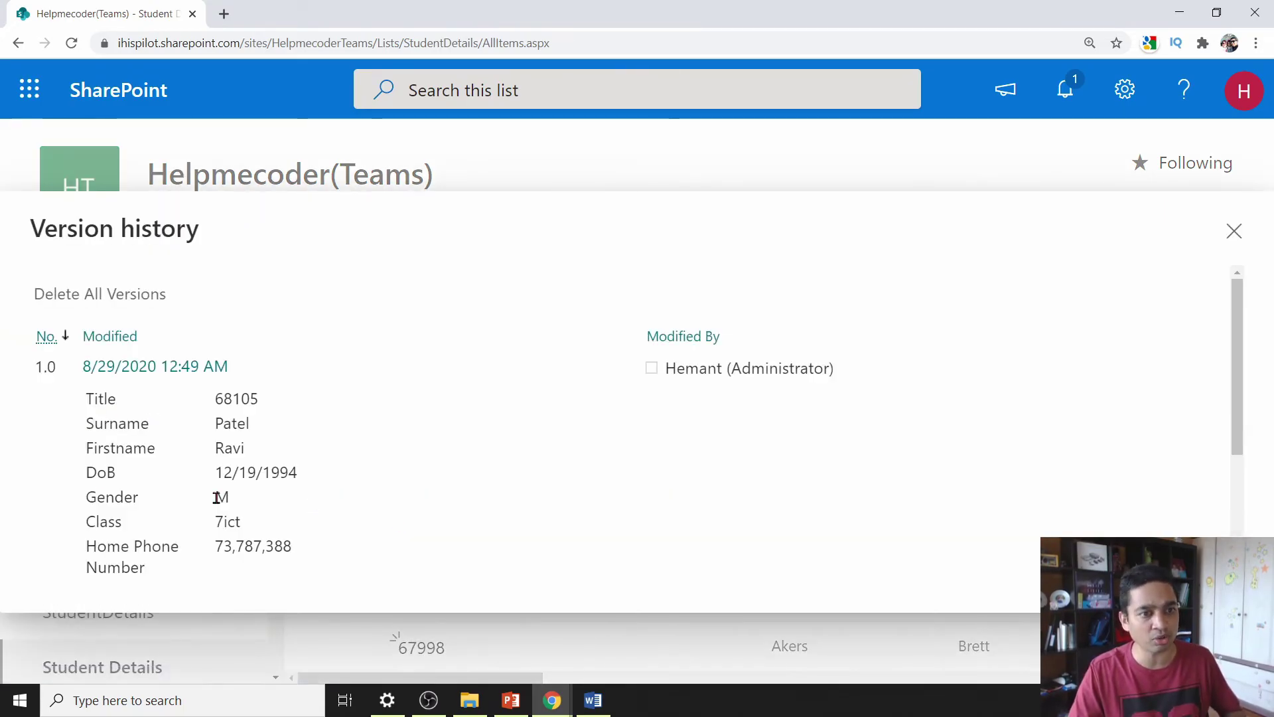
pyautogui.click(1234, 231)
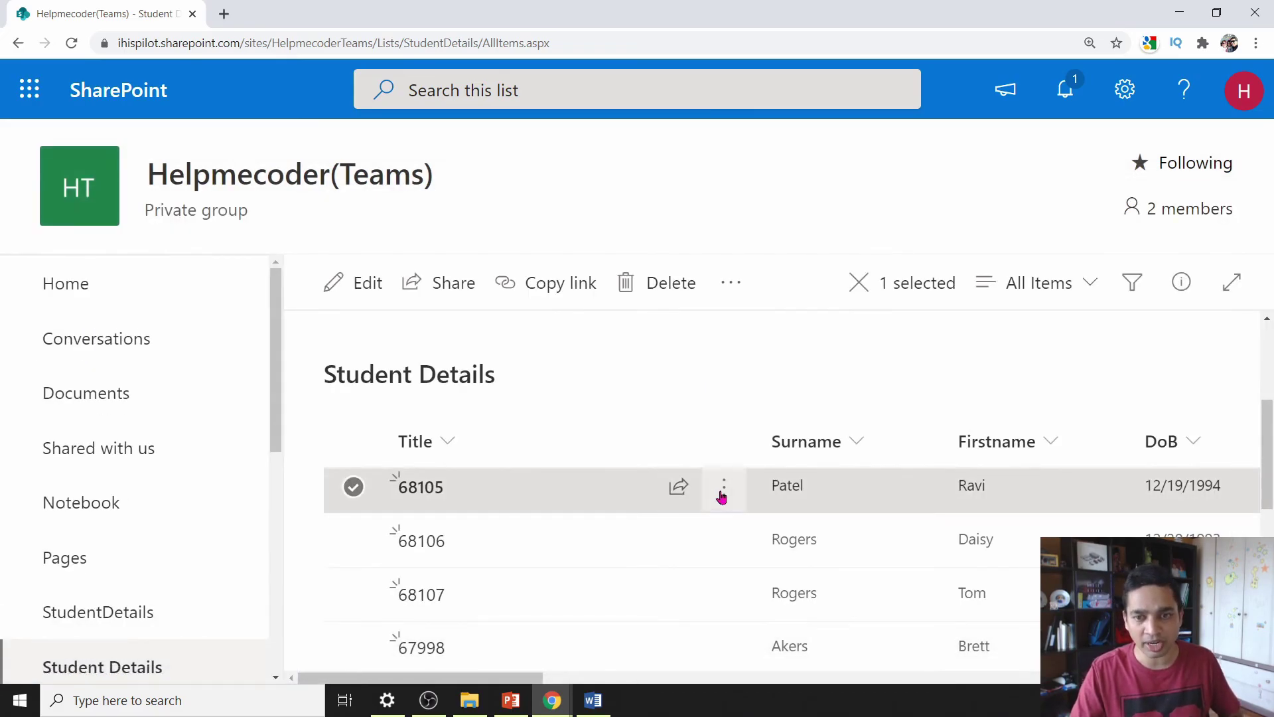
pyautogui.click(722, 493)
pyautogui.click(796, 221)
pyautogui.click(460, 503)
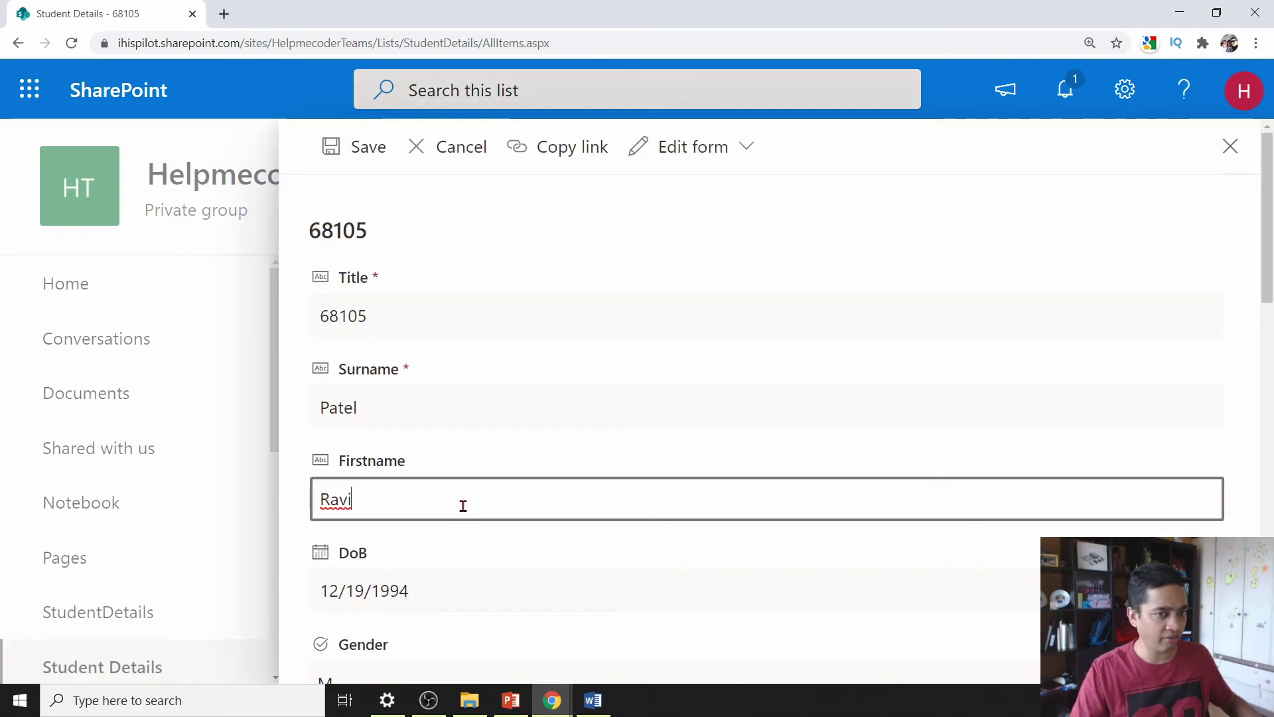
pyautogui.write('23')
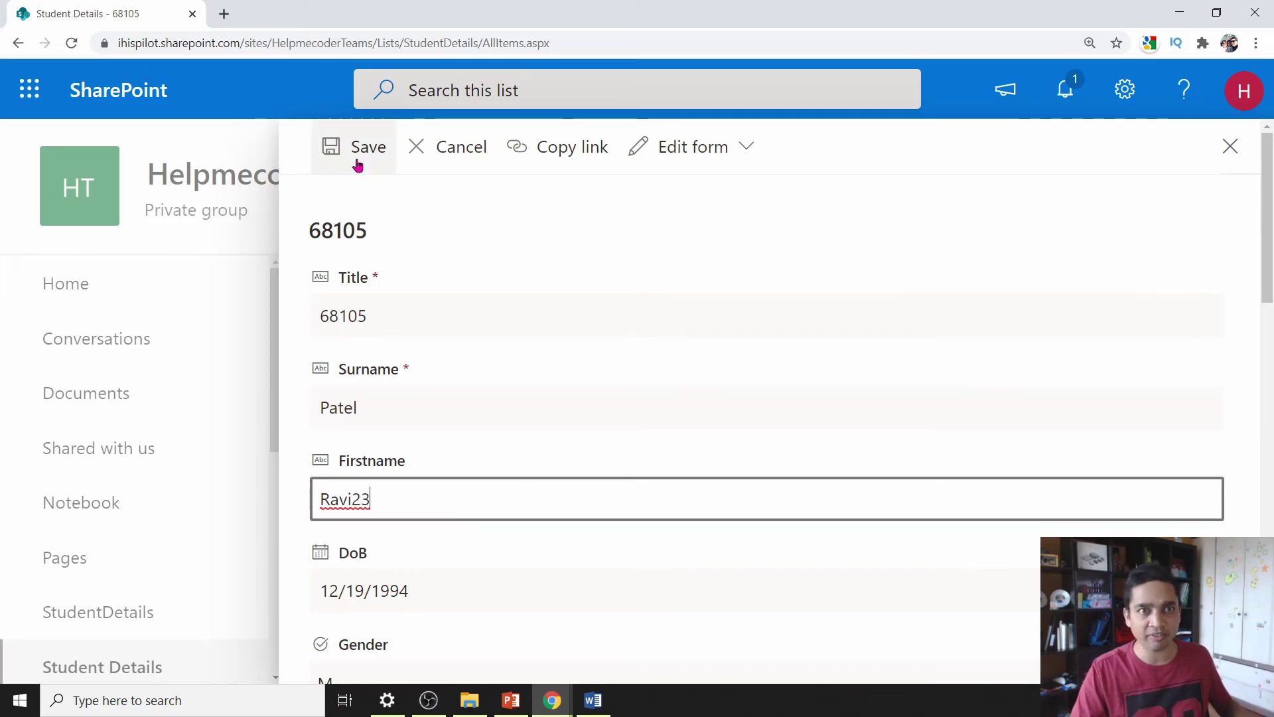
pyautogui.click(358, 164)
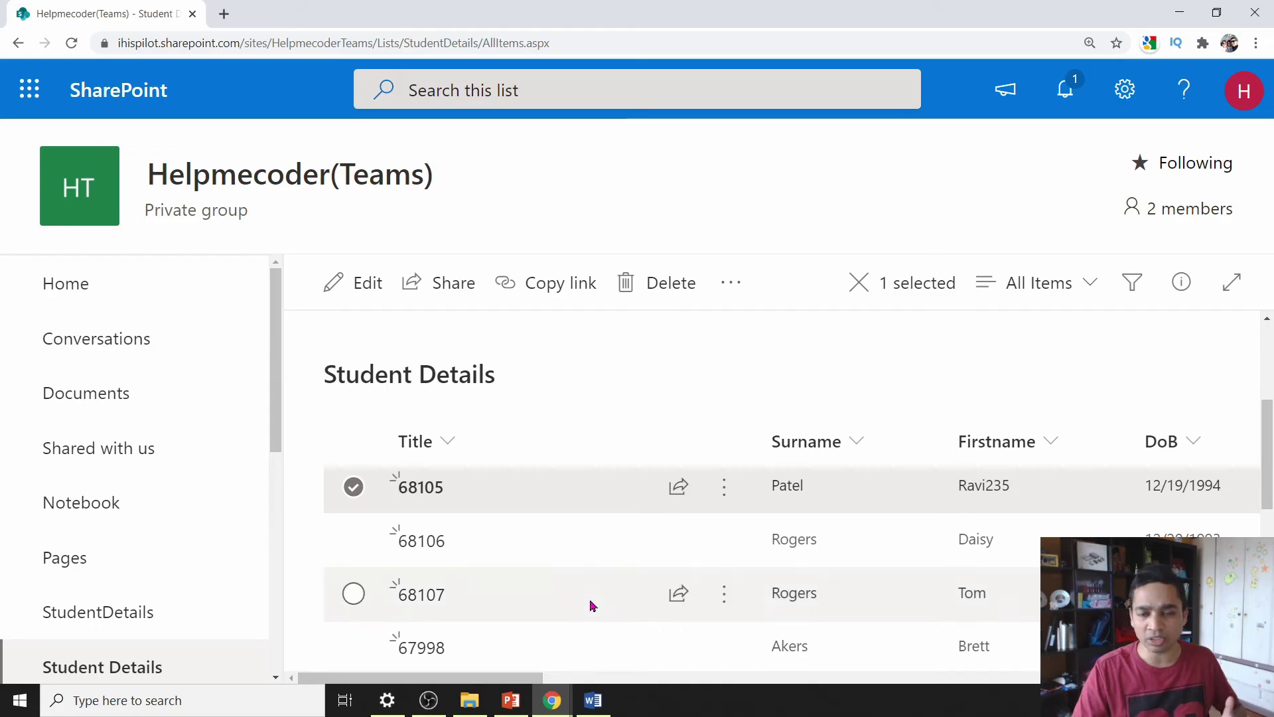
# - Restore version 1.0 of student 68105 from its version history
pyautogui.click(725, 491)
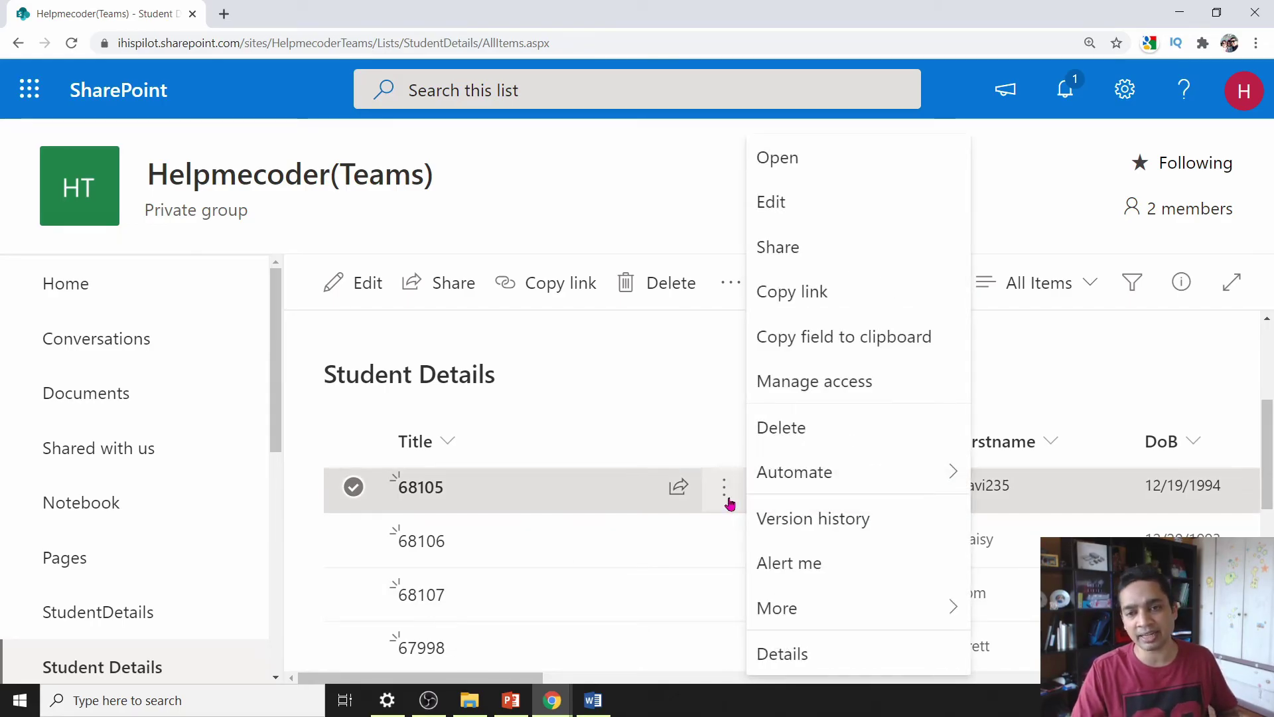
pyautogui.click(760, 519)
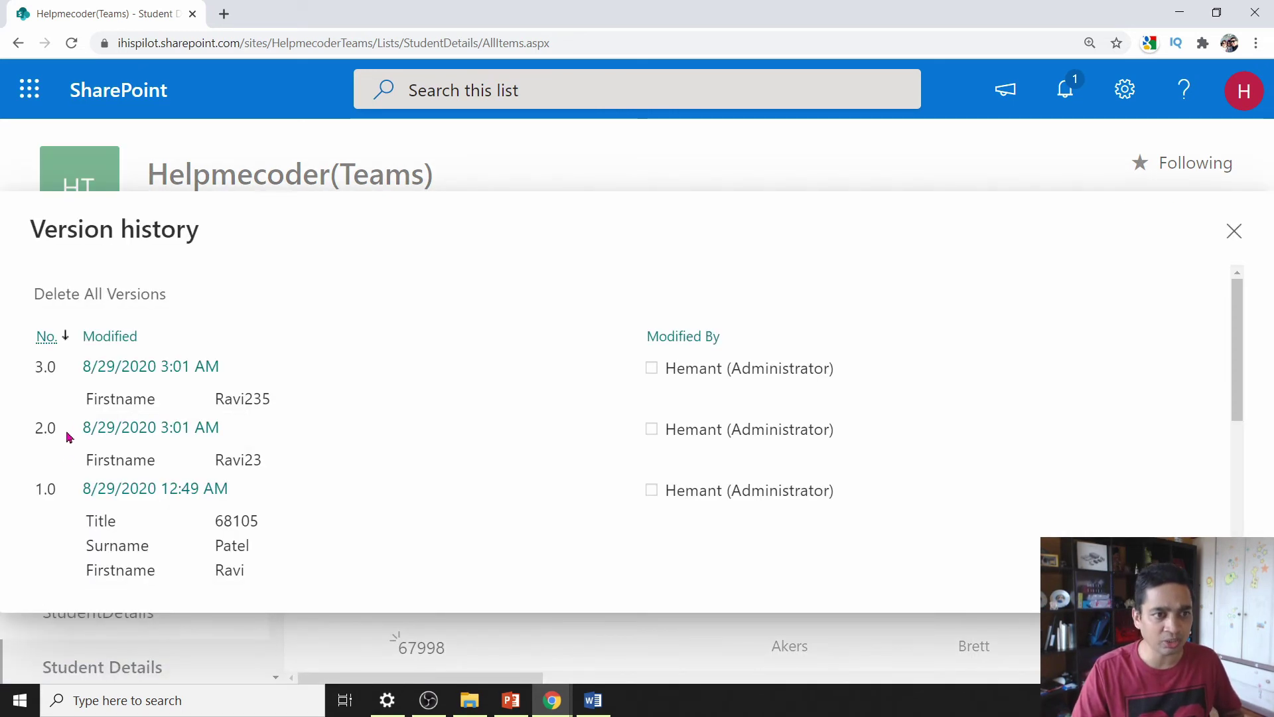
pyautogui.click(247, 491)
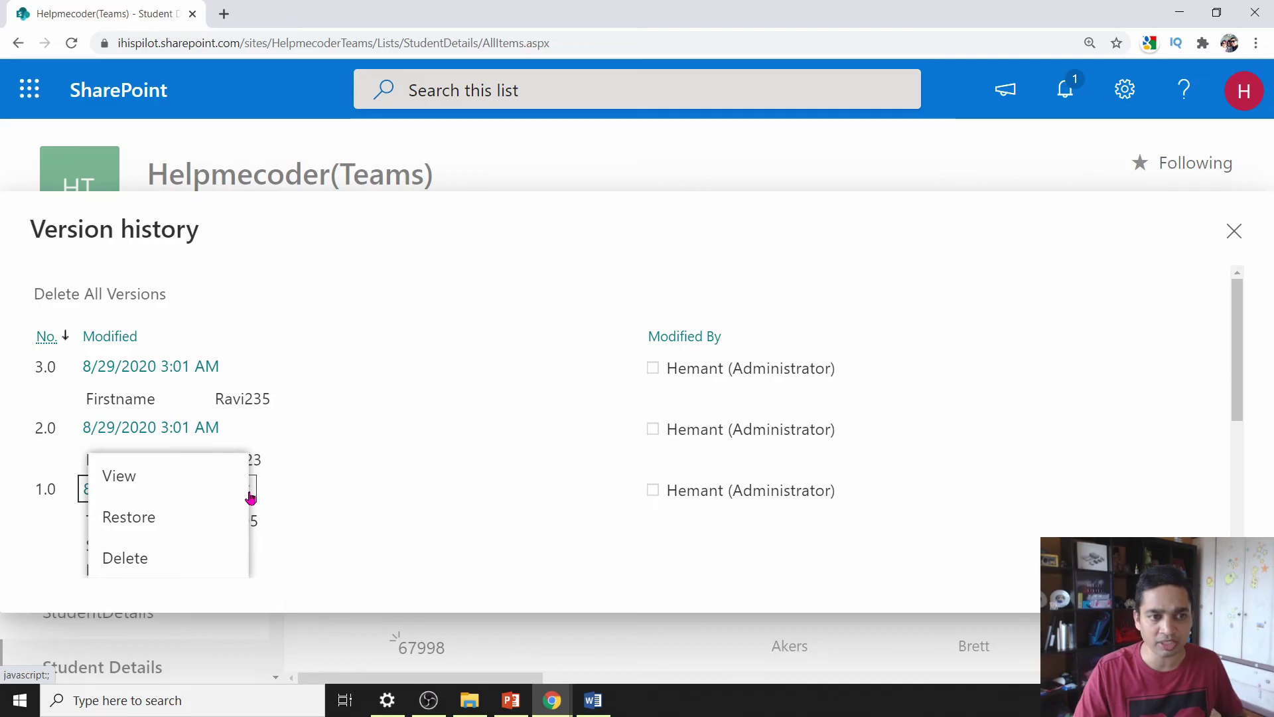
pyautogui.click(188, 518)
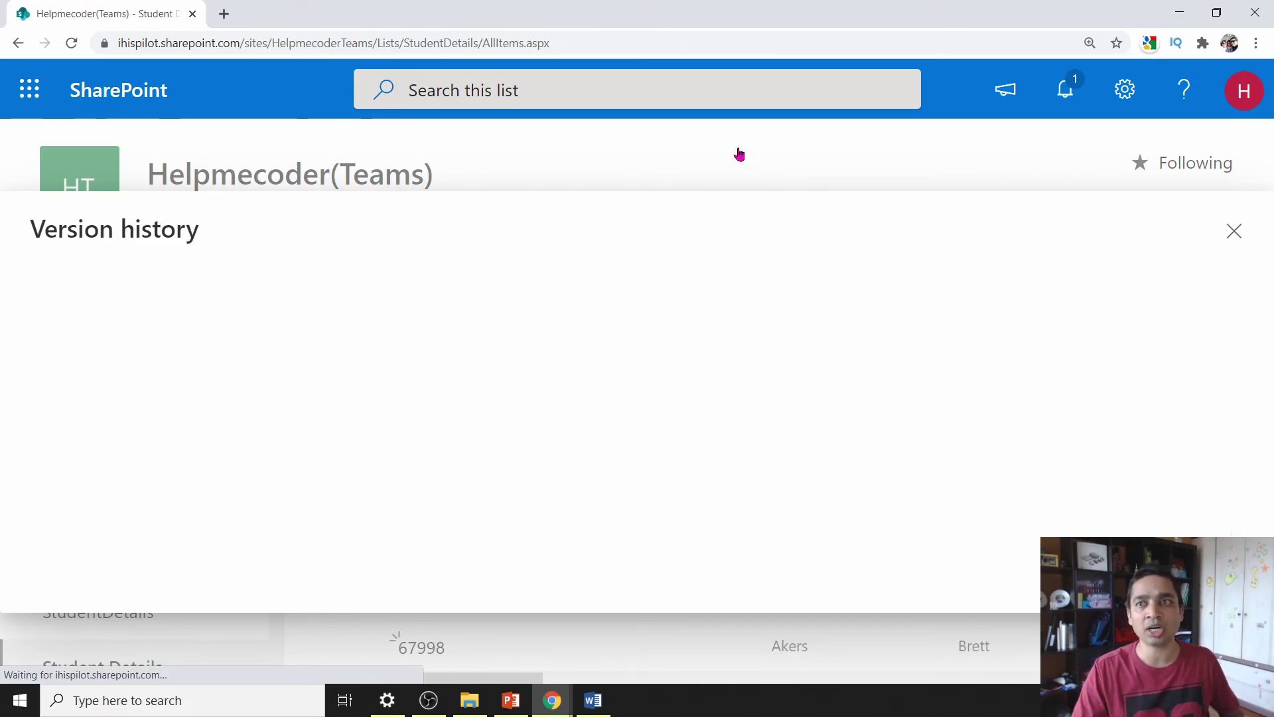
pyautogui.click(1233, 231)
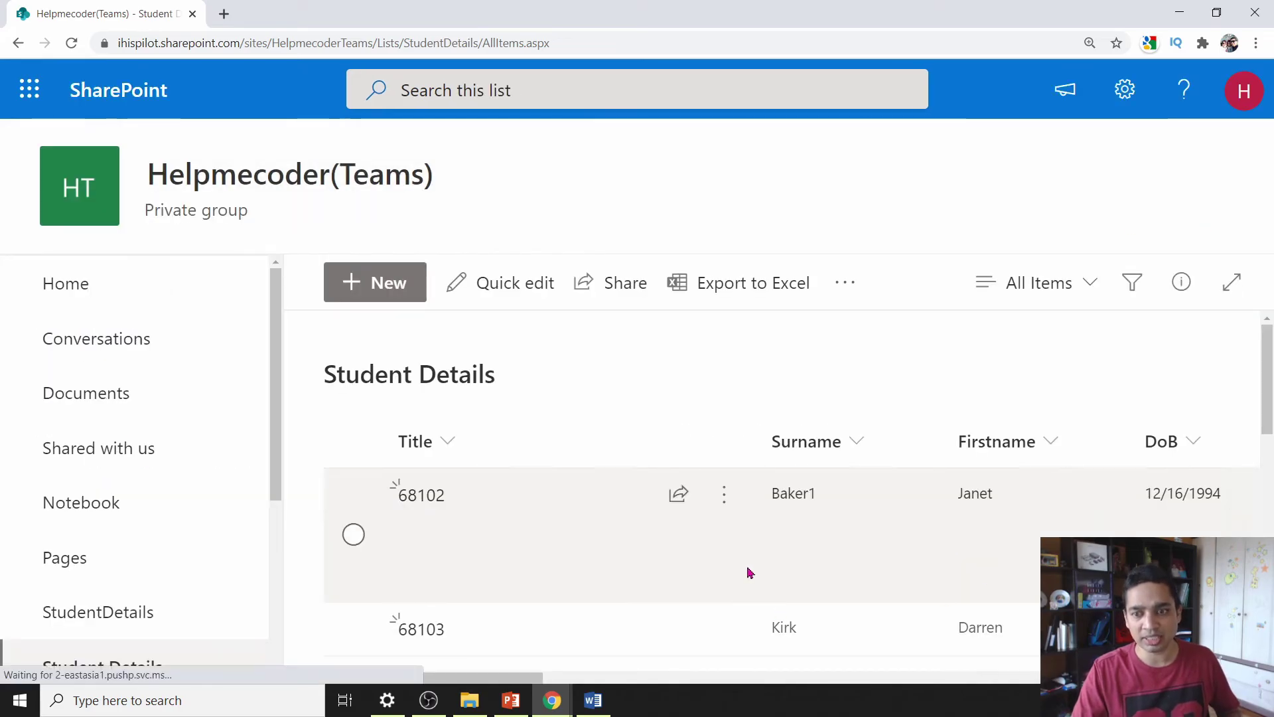
pyautogui.scroll(-2, 750, 577)
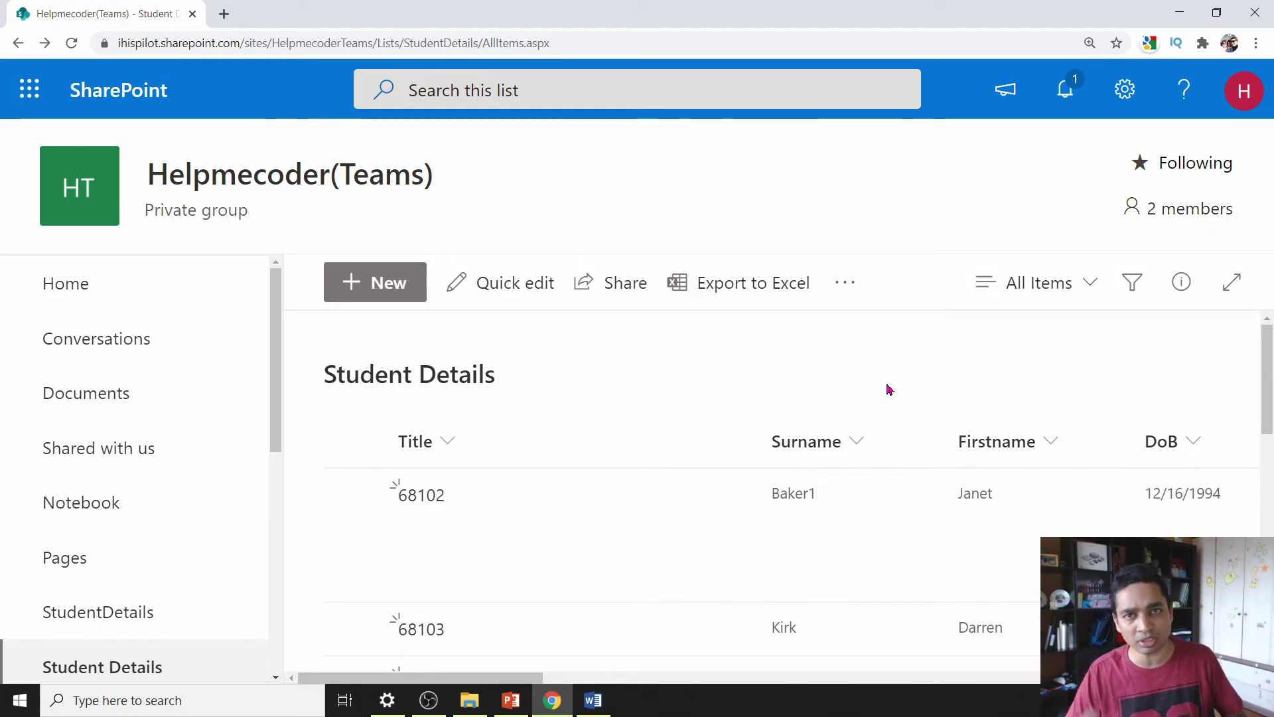
# - Choose the Publishing Approval template in the list's workflow settings
pyautogui.click(1124, 89)
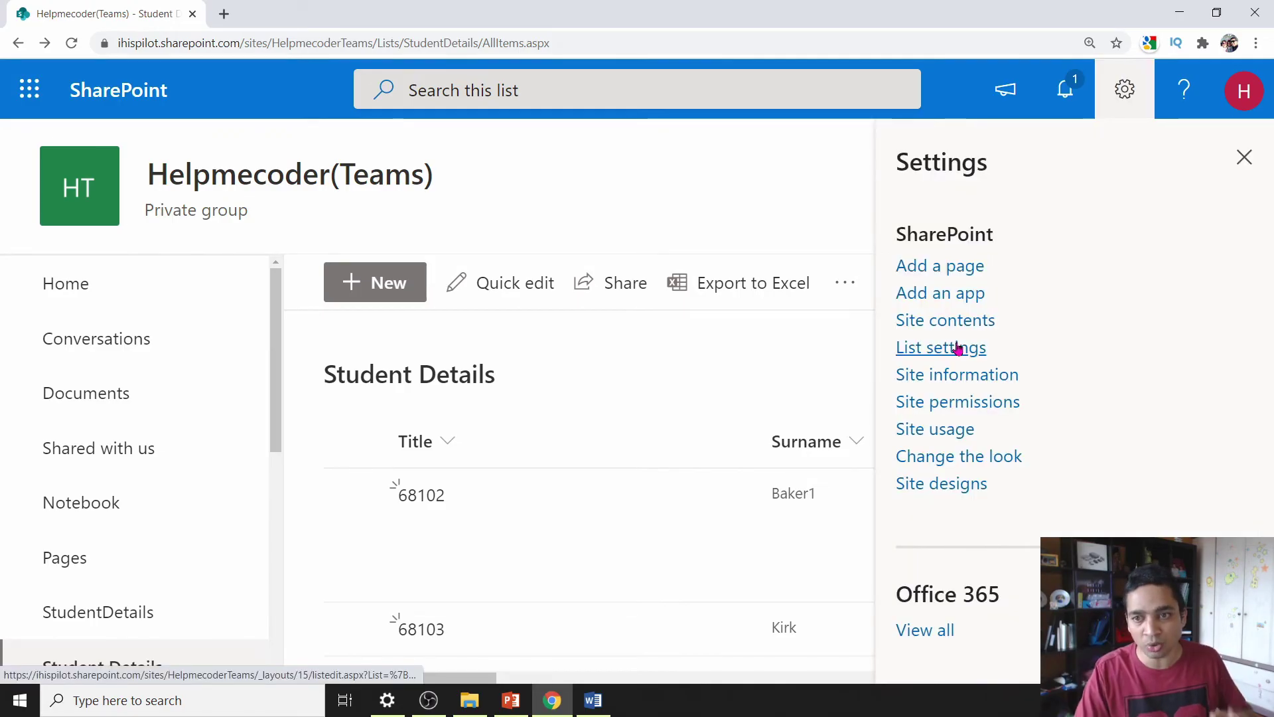
pyautogui.click(957, 348)
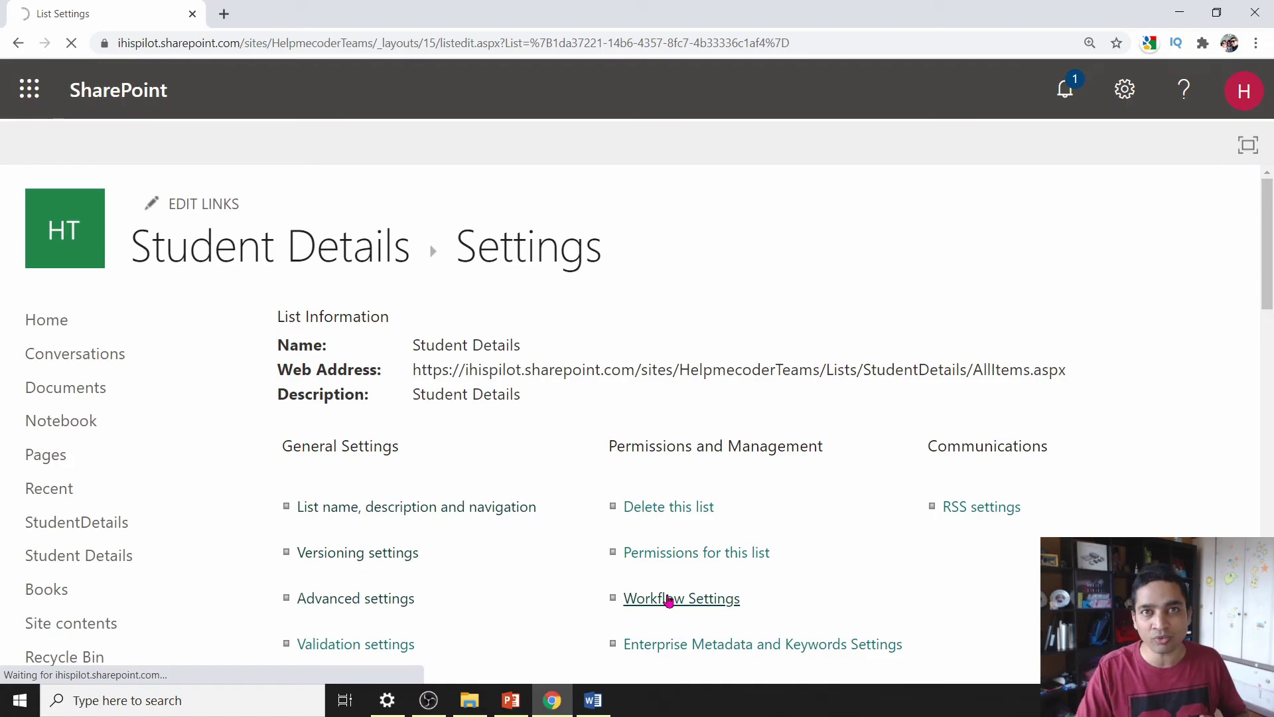
pyautogui.click(665, 598)
pyautogui.scroll(-1, 380, 551)
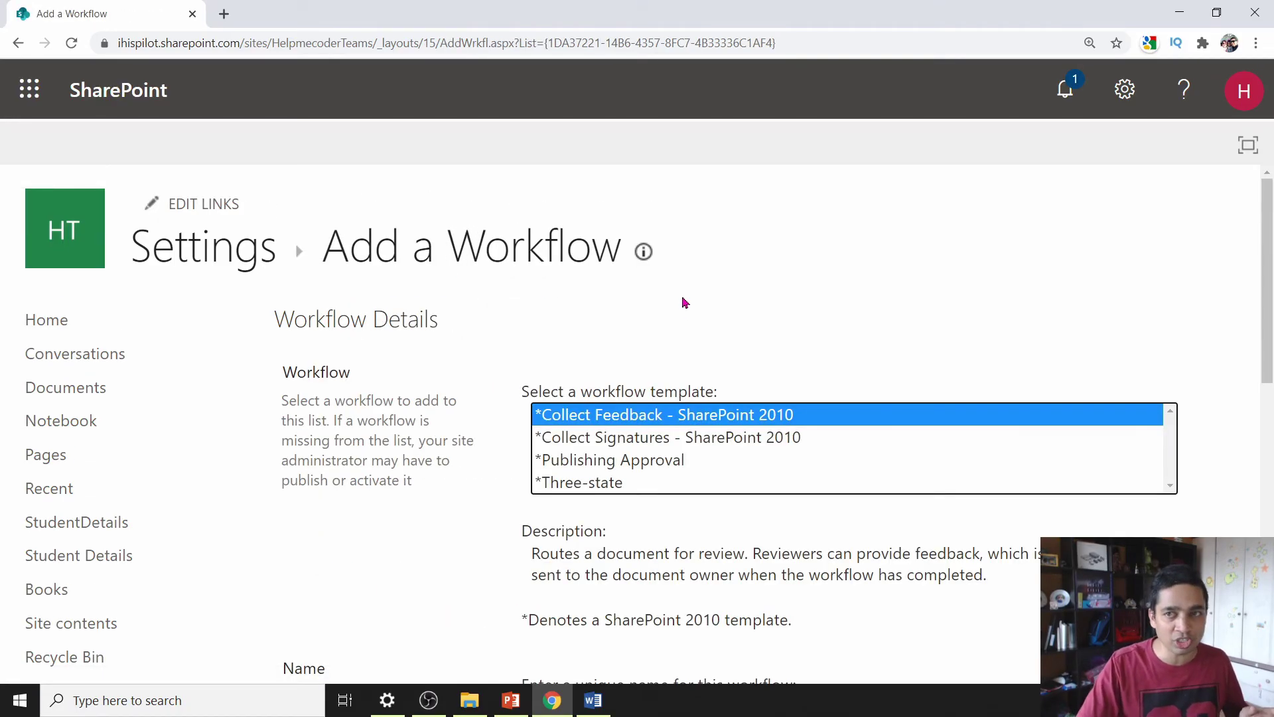
pyautogui.click(636, 464)
# - Name the workflow 'Approve My Request' and let new items start it
pyautogui.scroll(-5, 651, 469)
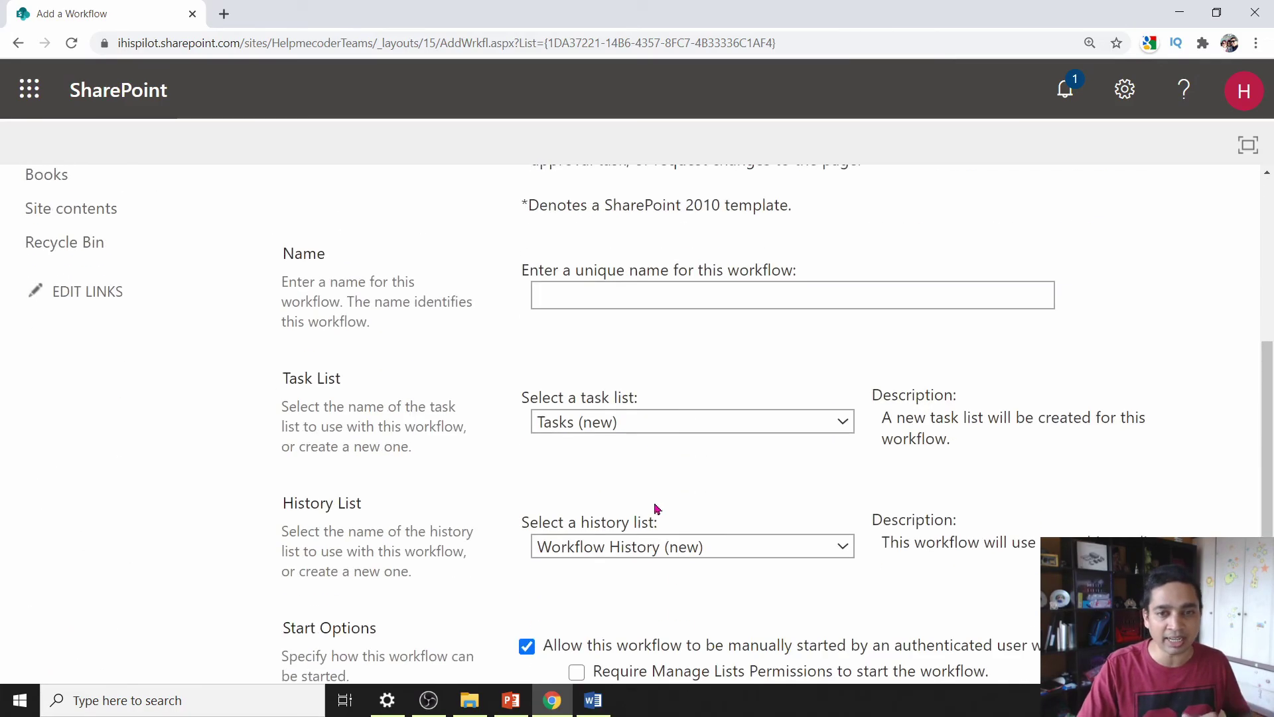
pyautogui.click(659, 296)
pyautogui.click(647, 345)
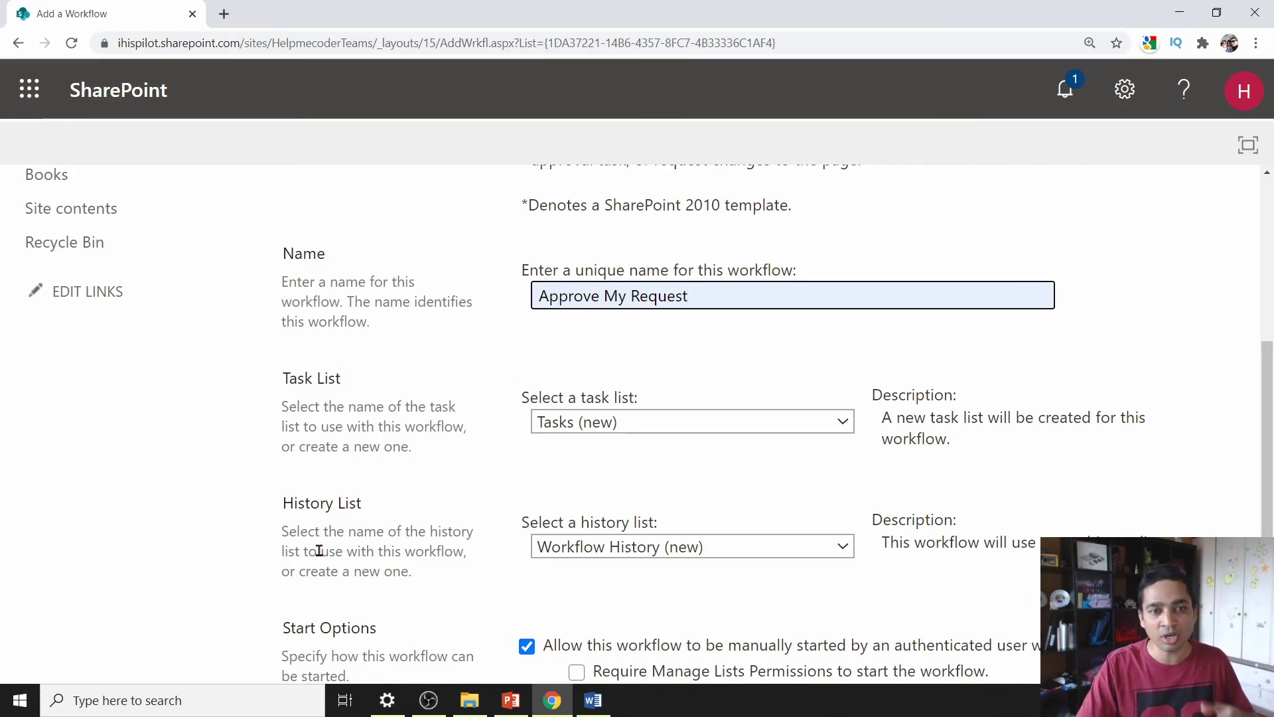
pyautogui.scroll(-3, 401, 570)
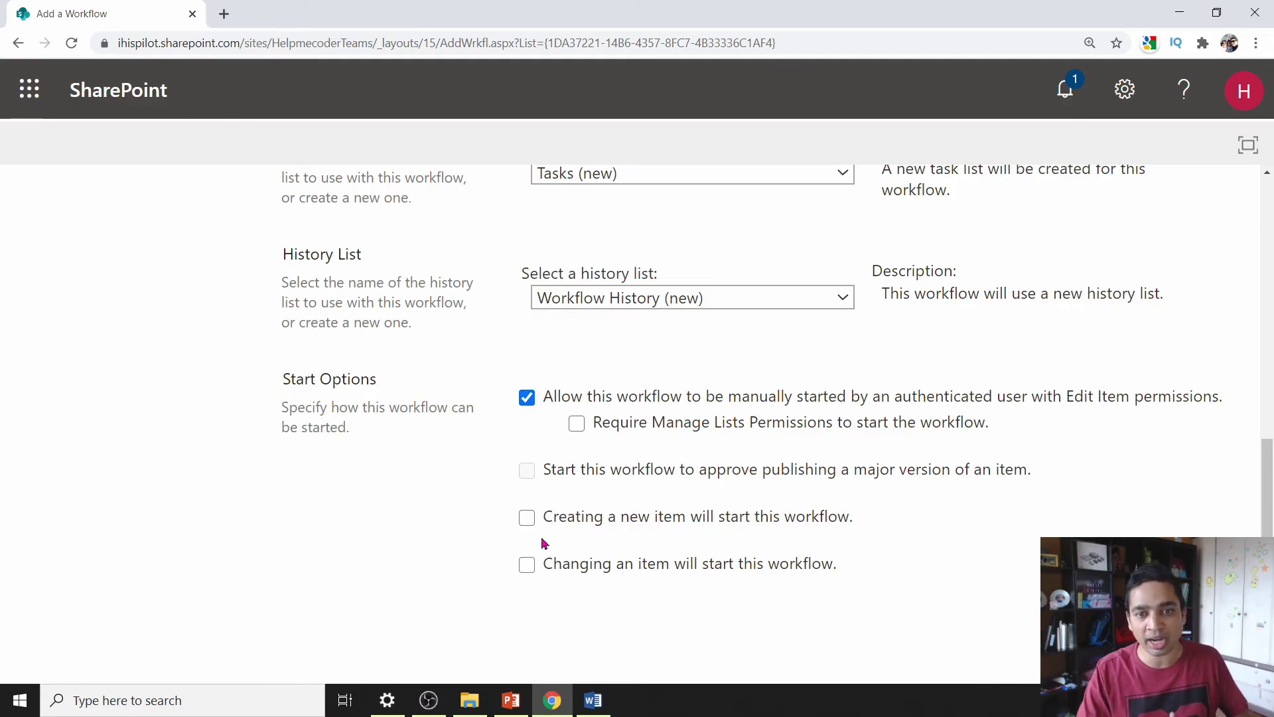
pyautogui.click(522, 527)
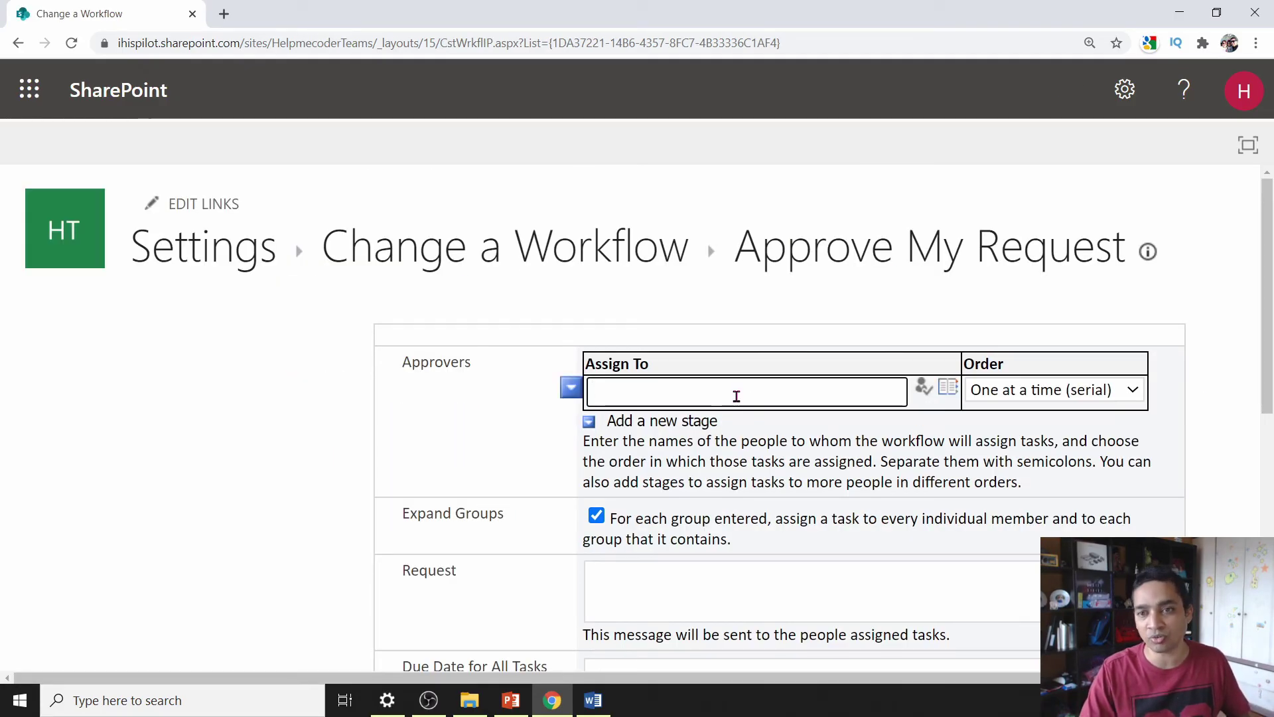
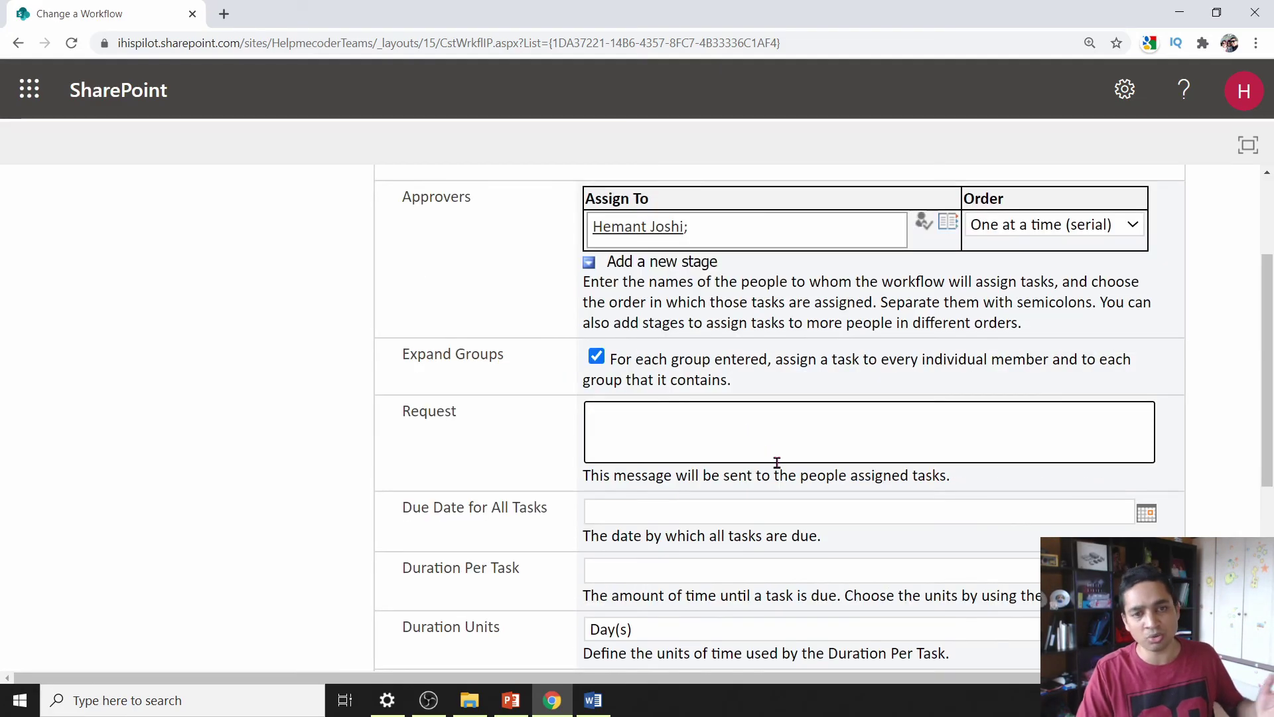
# - Enter the approver's name in Assign To and save the approval settings
pyautogui.scroll(-1, 773, 472)
pyautogui.scroll(-4, 774, 472)
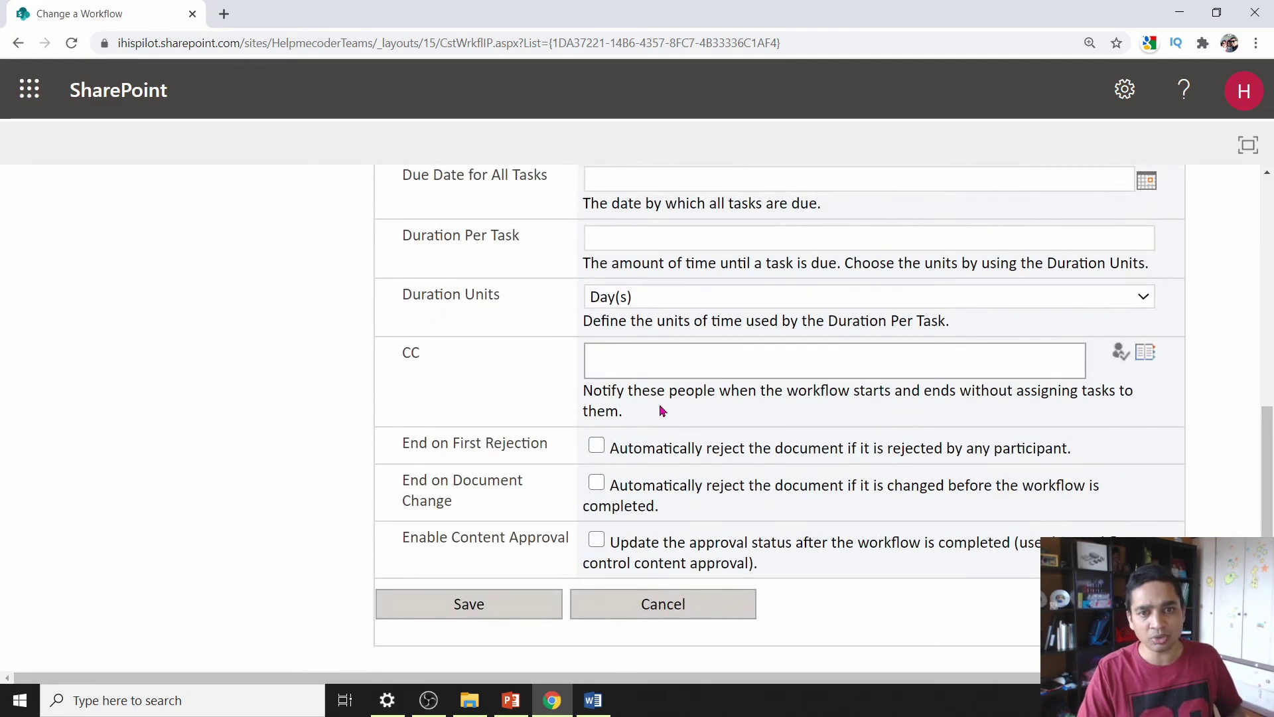
pyautogui.click(661, 363)
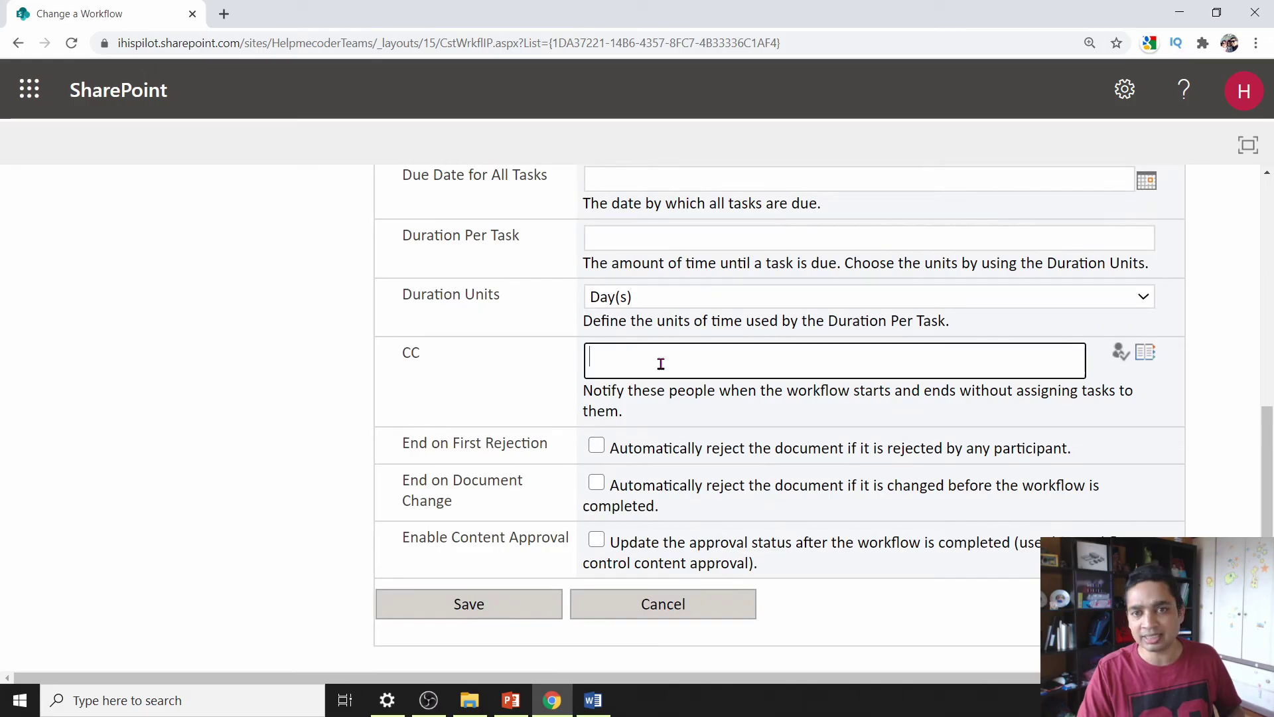
pyautogui.click(502, 615)
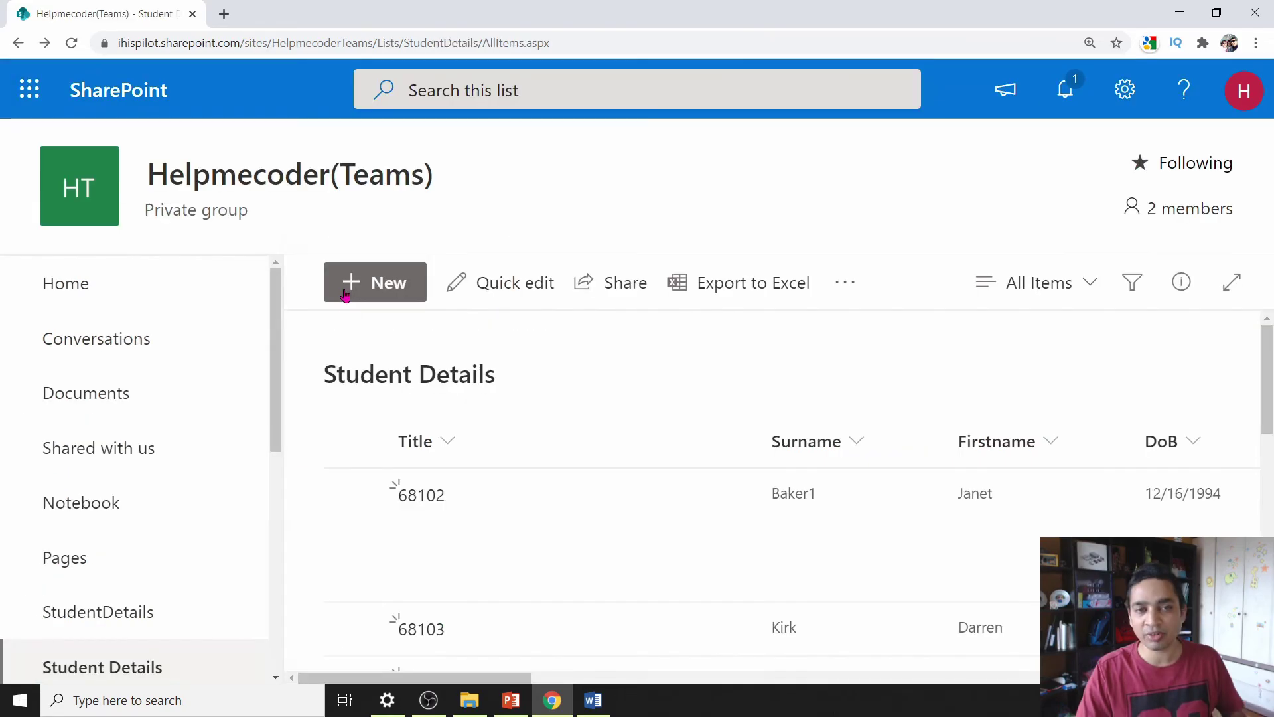
# - Discard the open new item form and start the Approve My Request workflow on item 68102
pyautogui.click(347, 283)
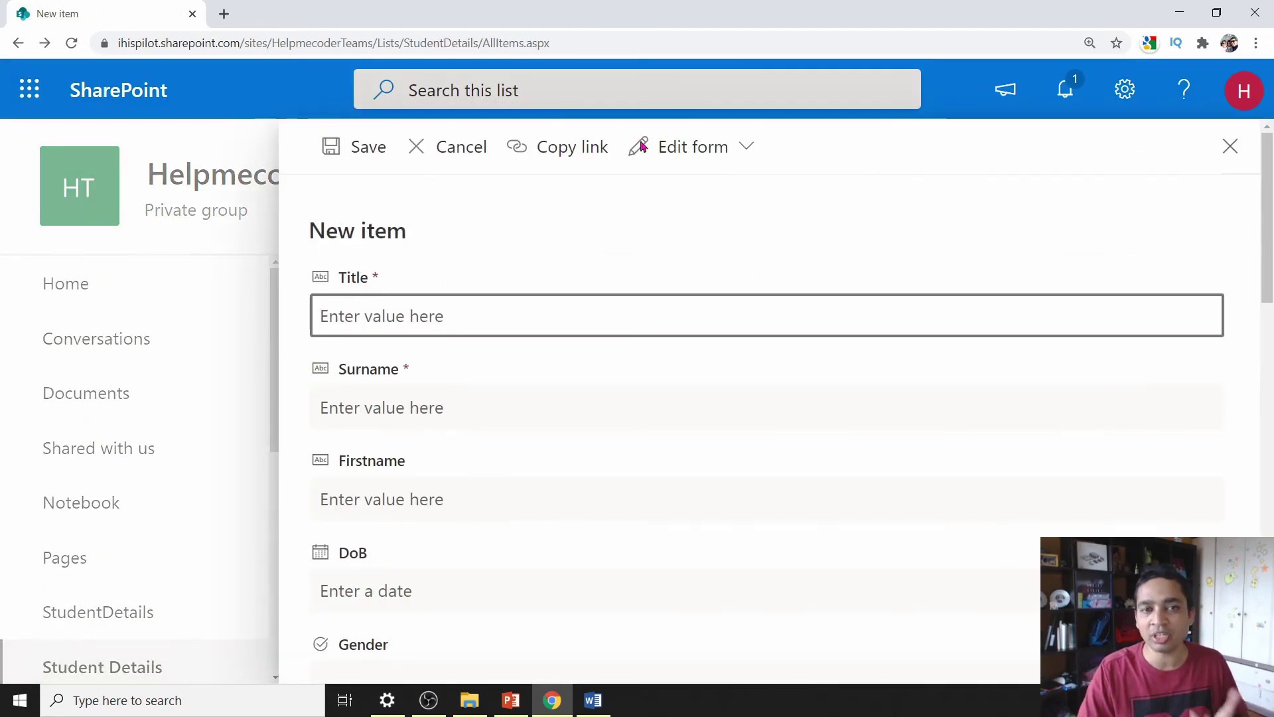
pyautogui.click(1229, 146)
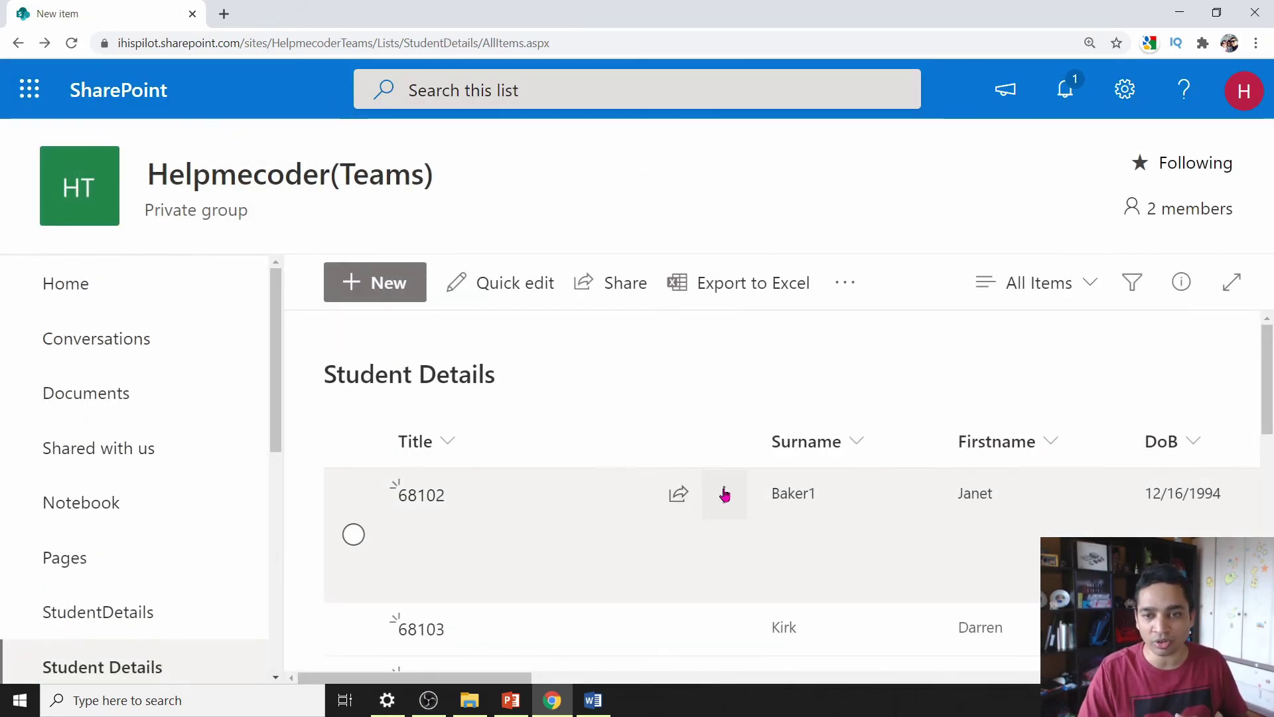
pyautogui.click(724, 494)
pyautogui.moveTo(893, 614)
pyautogui.click(1006, 607)
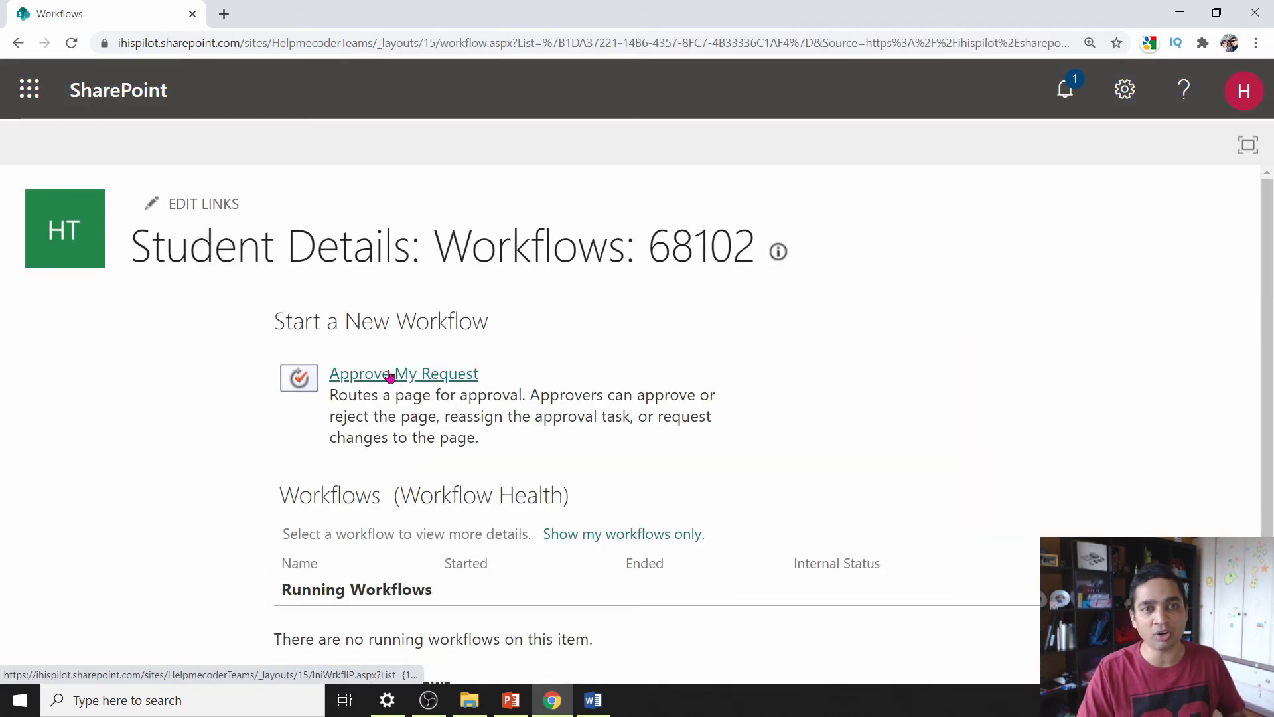
pyautogui.click(386, 378)
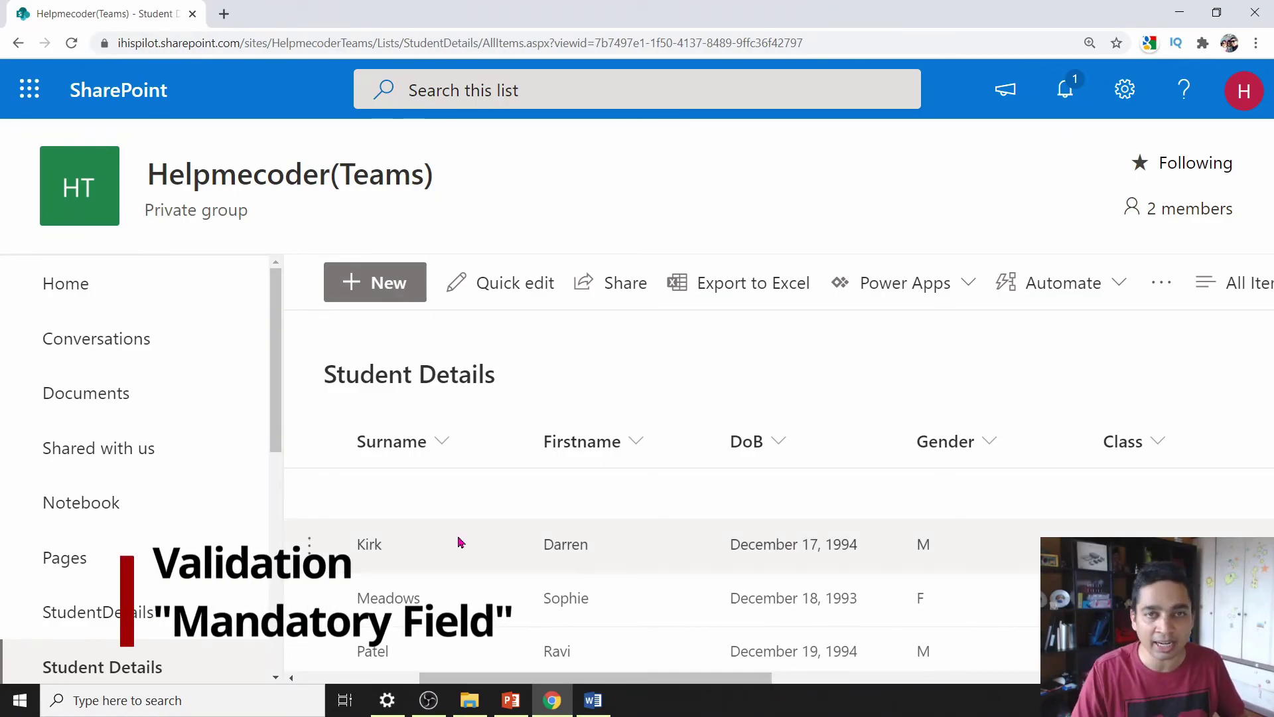
pyautogui.click(637, 442)
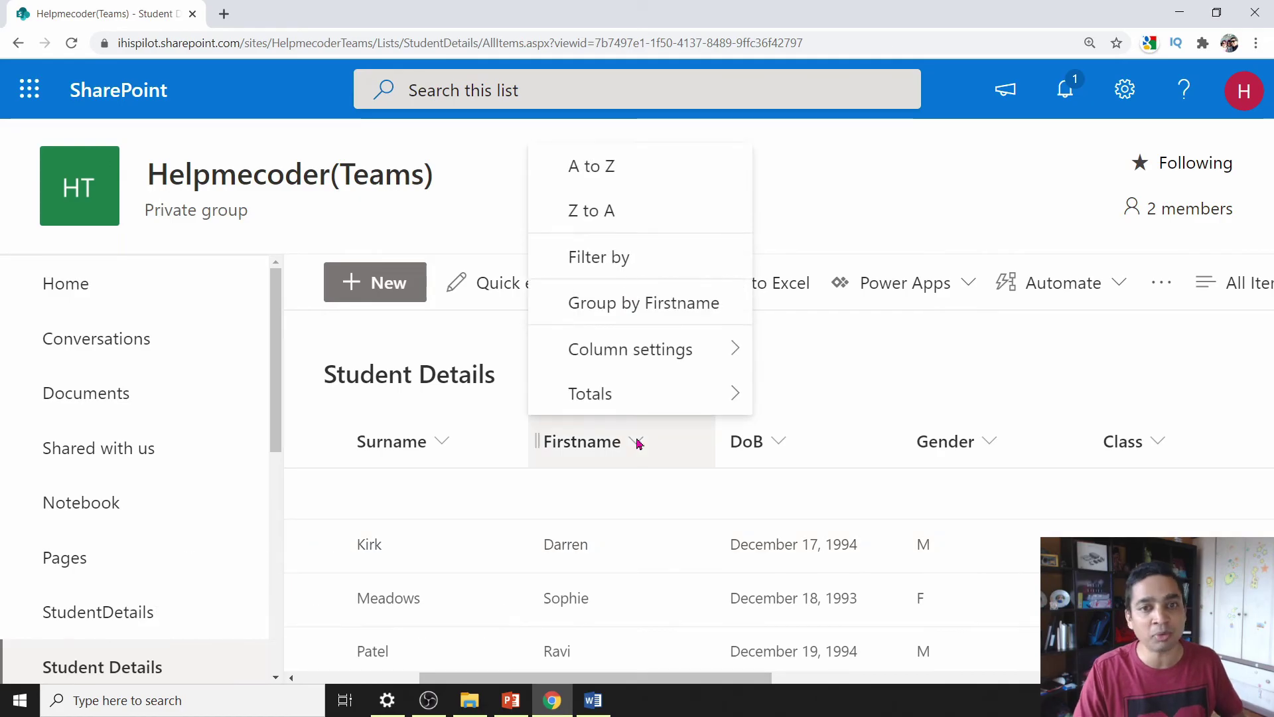
pyautogui.moveTo(632, 351)
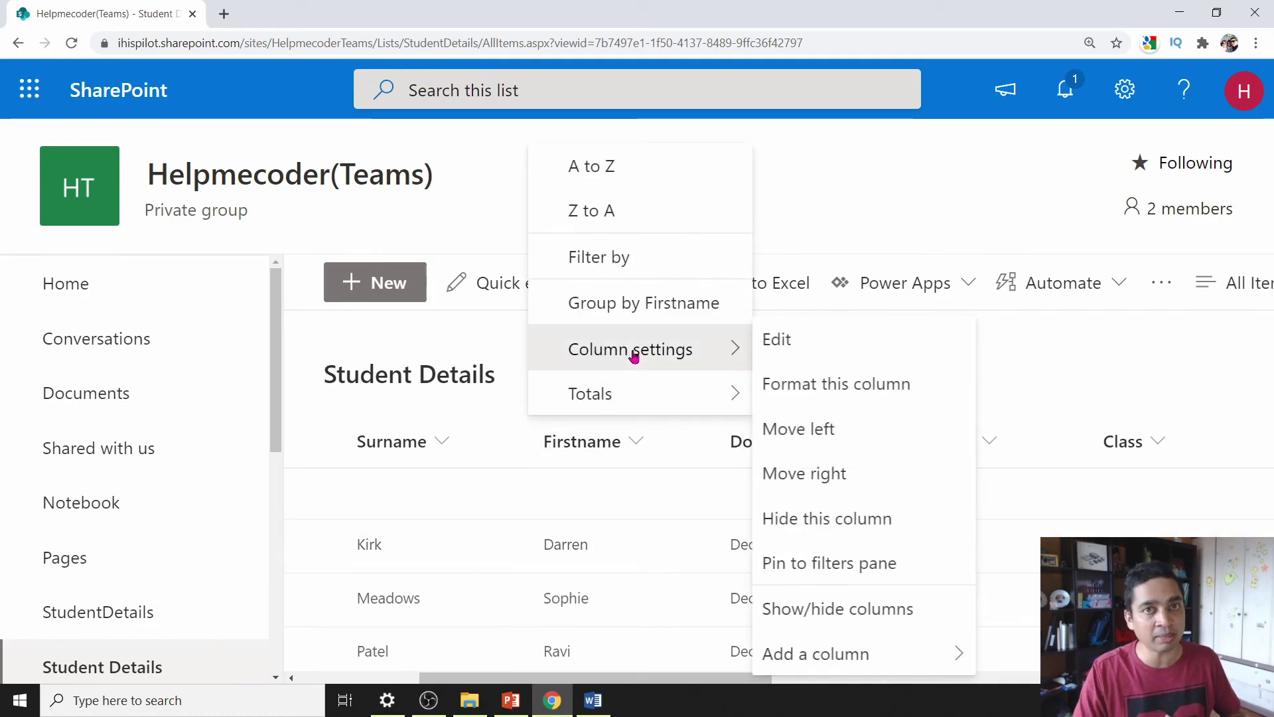
pyautogui.click(788, 342)
pyautogui.scroll(-1, 958, 500)
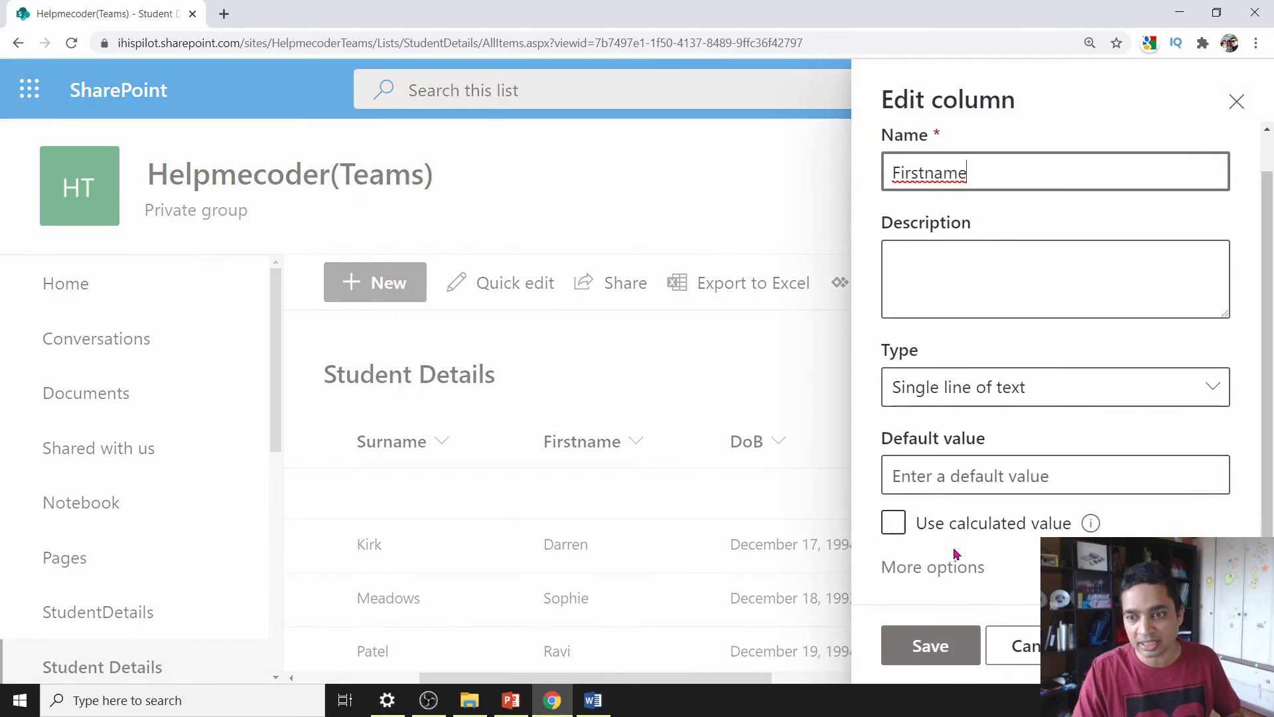
pyautogui.click(955, 556)
pyautogui.scroll(-3, 949, 561)
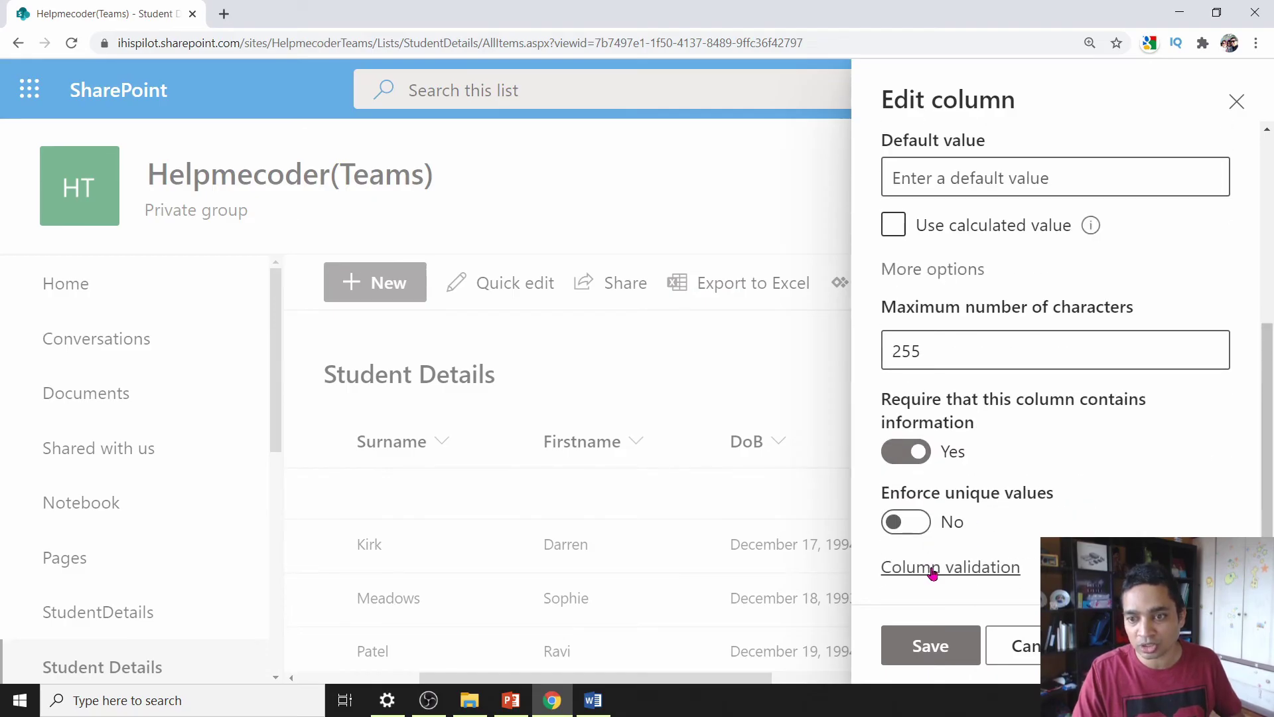
pyautogui.click(933, 572)
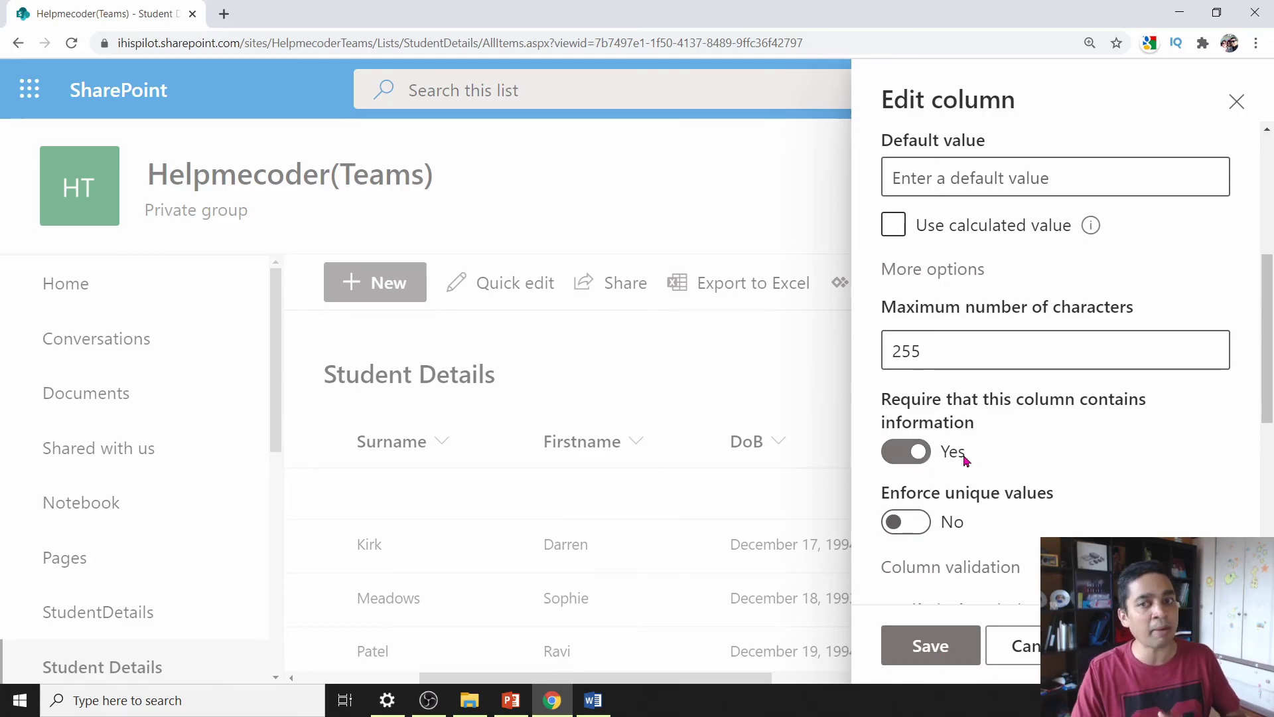
pyautogui.click(1237, 101)
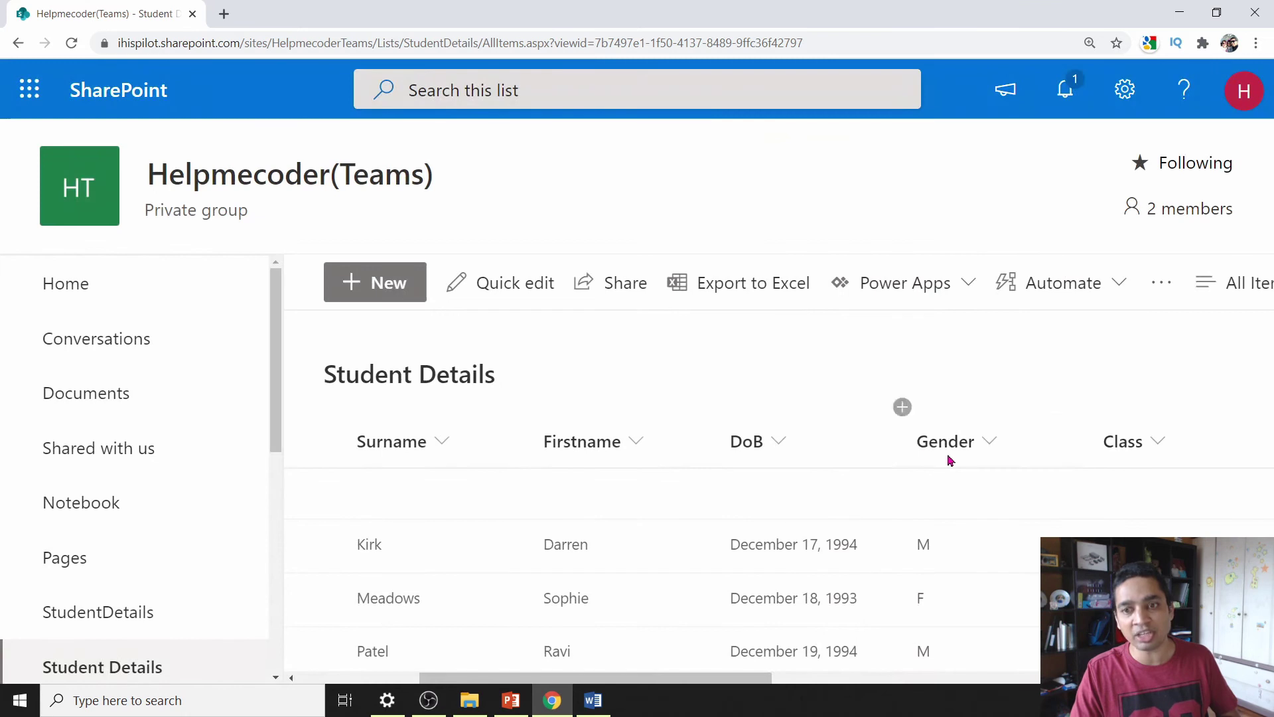
# - Give DoB the validation =[DoB]<today() with message 'DOB should be less', then start a new item
pyautogui.click(780, 447)
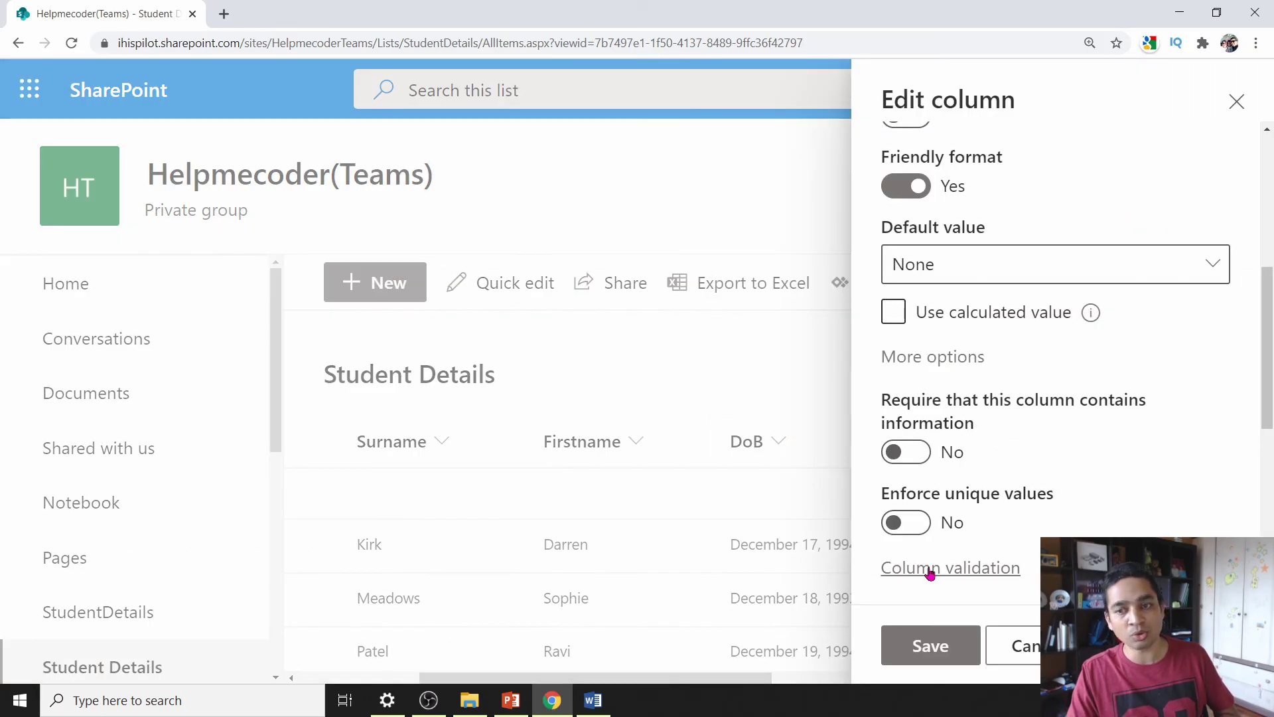
pyautogui.click(931, 569)
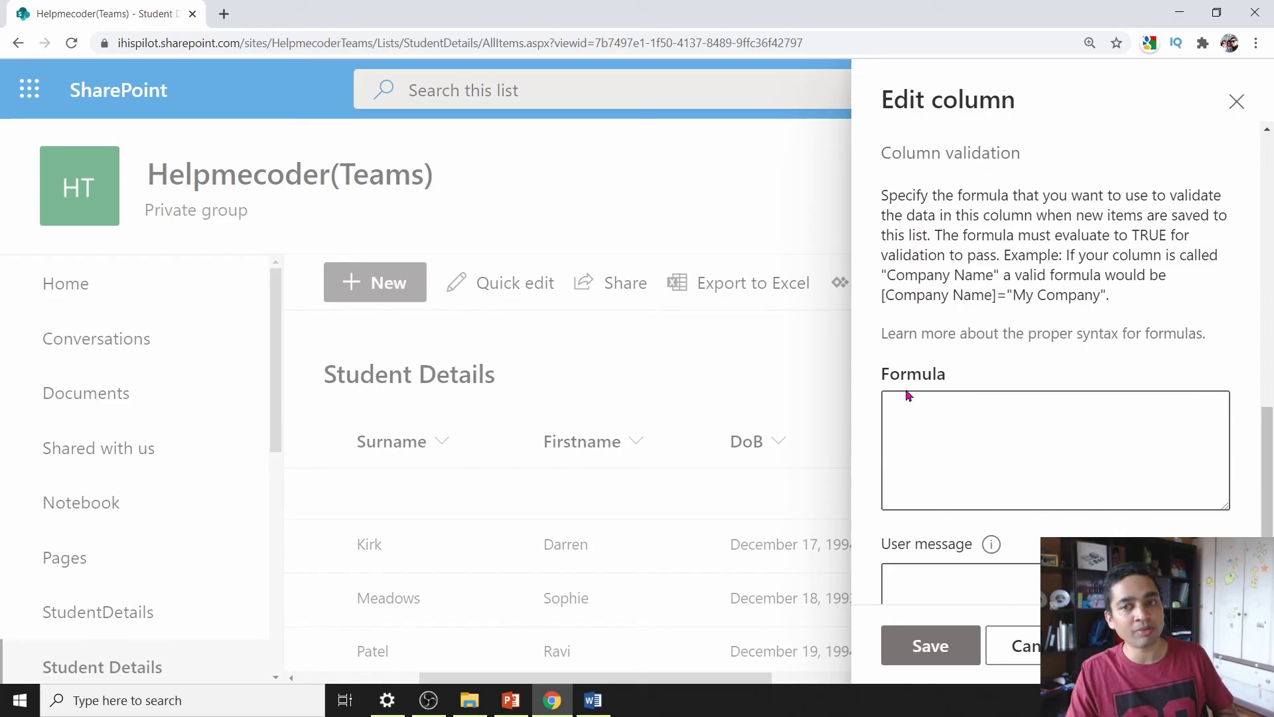
pyautogui.click(912, 423)
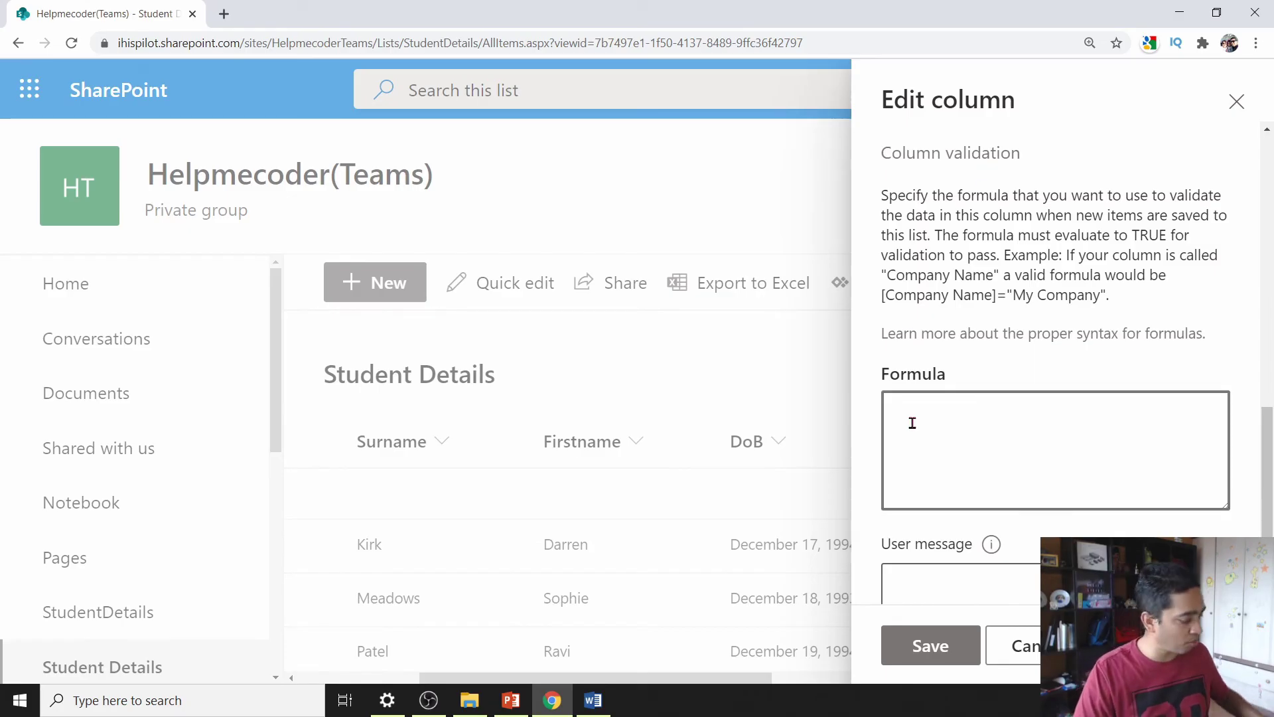
pyautogui.write('=[DoB]<today()')
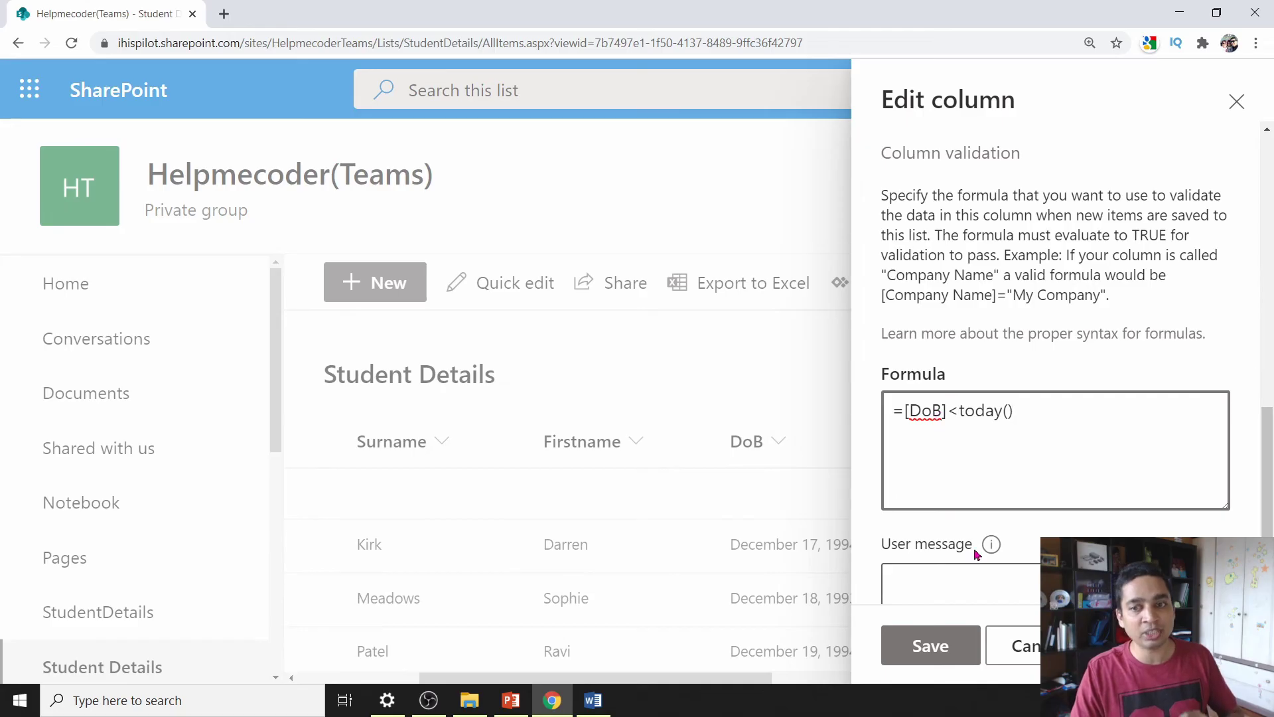
pyautogui.click(979, 582)
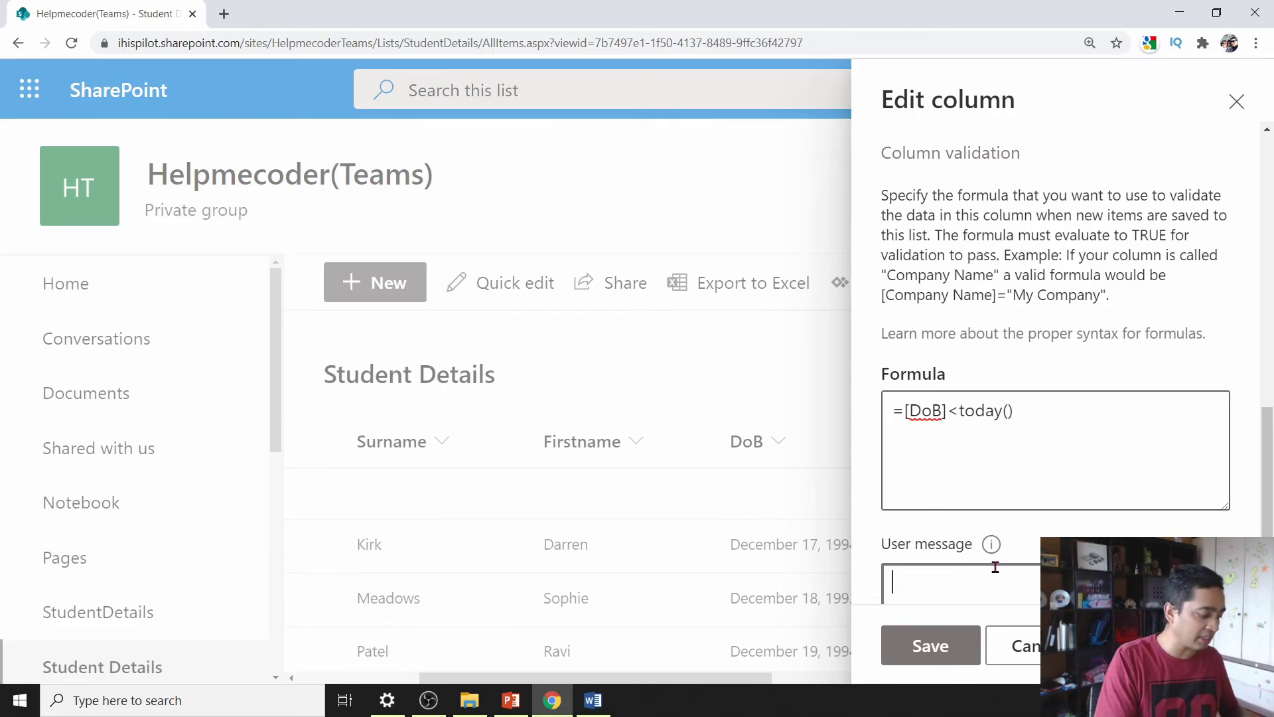
pyautogui.write('D')
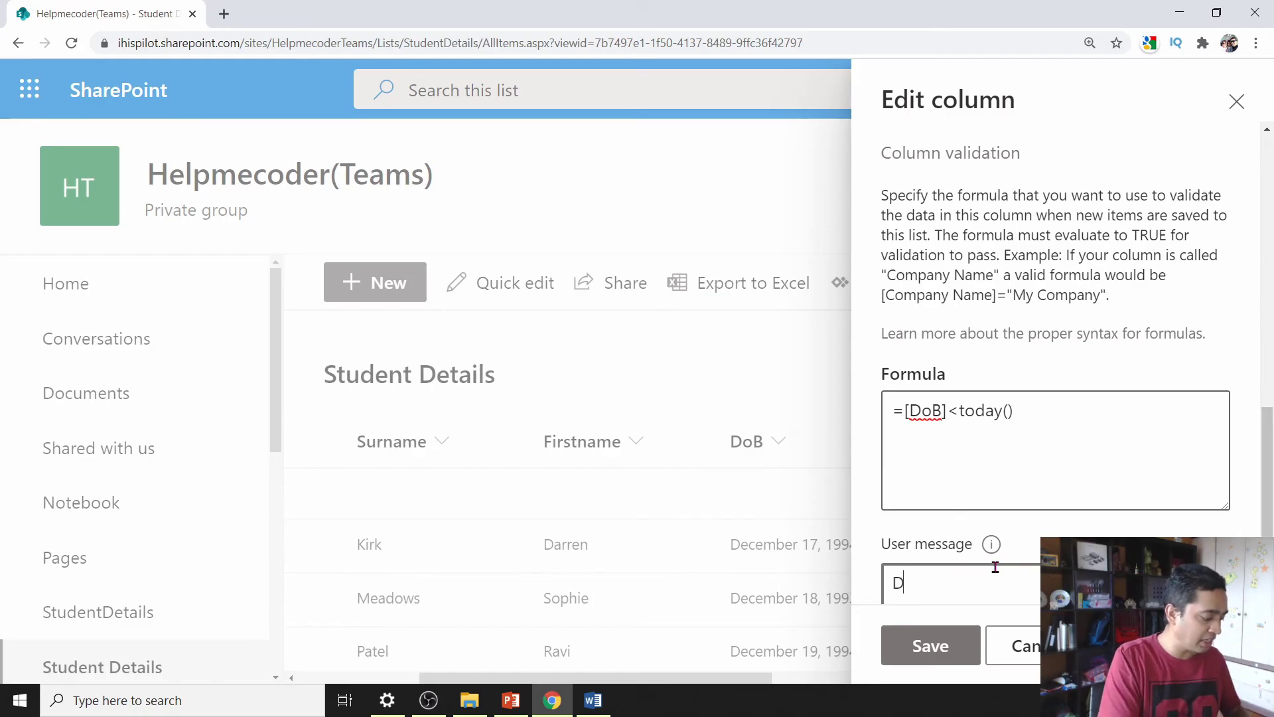
pyautogui.write('OB should be less')
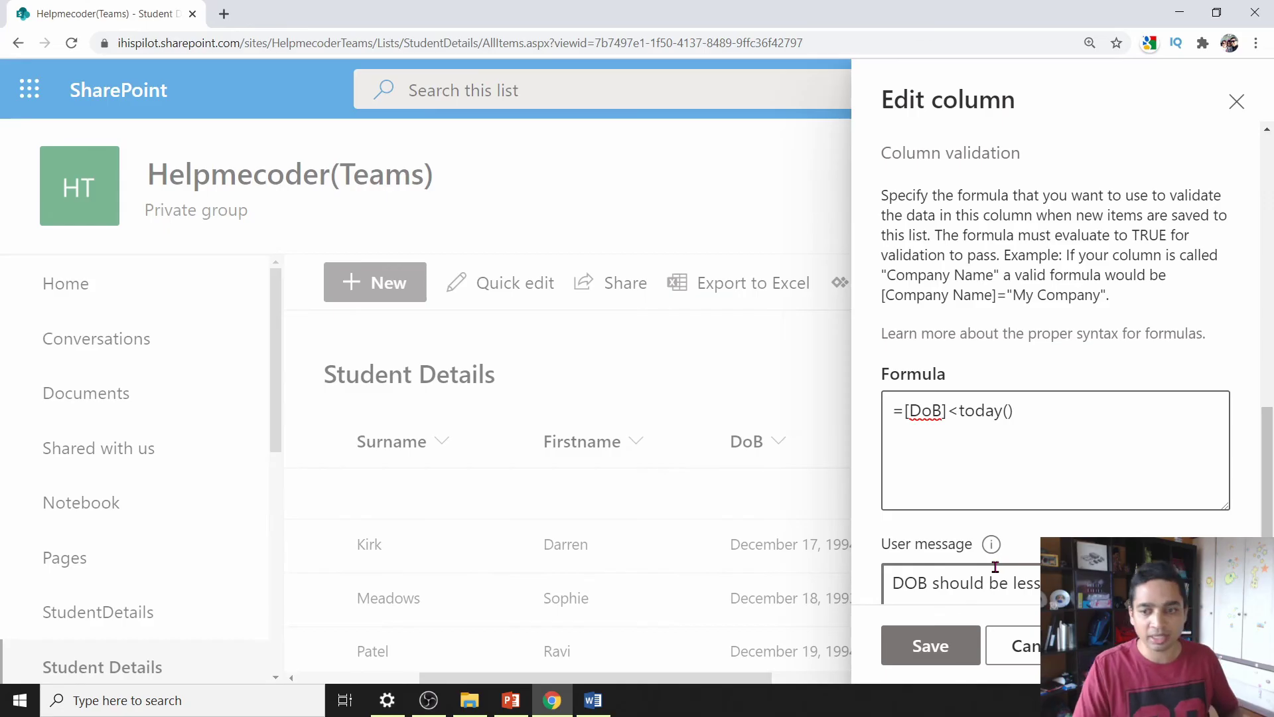
pyautogui.click(932, 646)
pyautogui.click(352, 296)
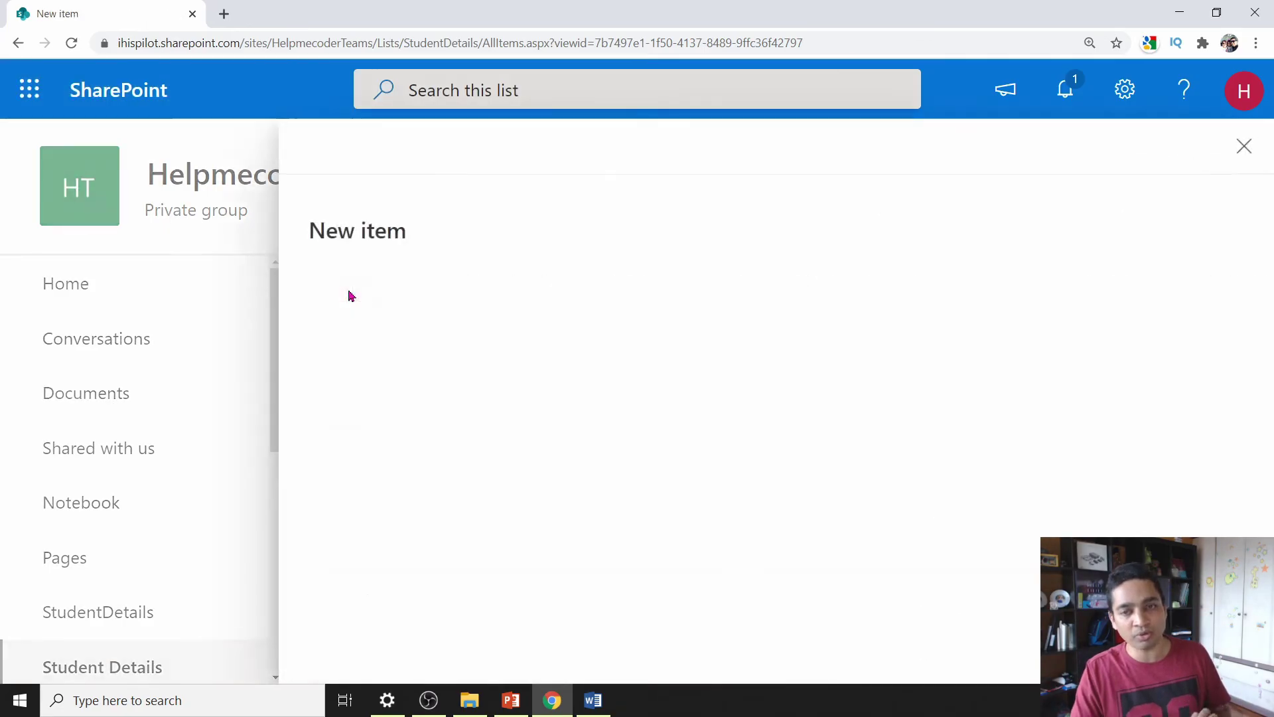
# - Try saving a new item with DoB 31 Aug 2020, see it rejected, then cancel
pyautogui.click(430, 374)
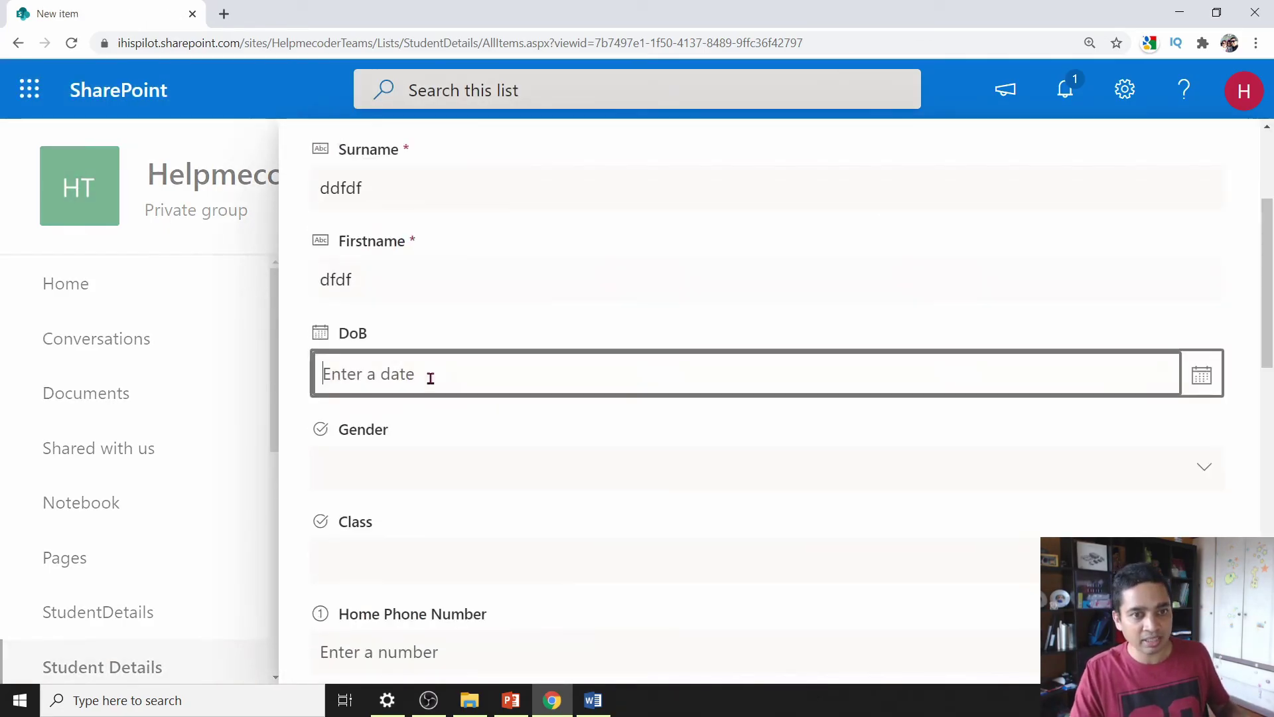
pyautogui.click(1202, 387)
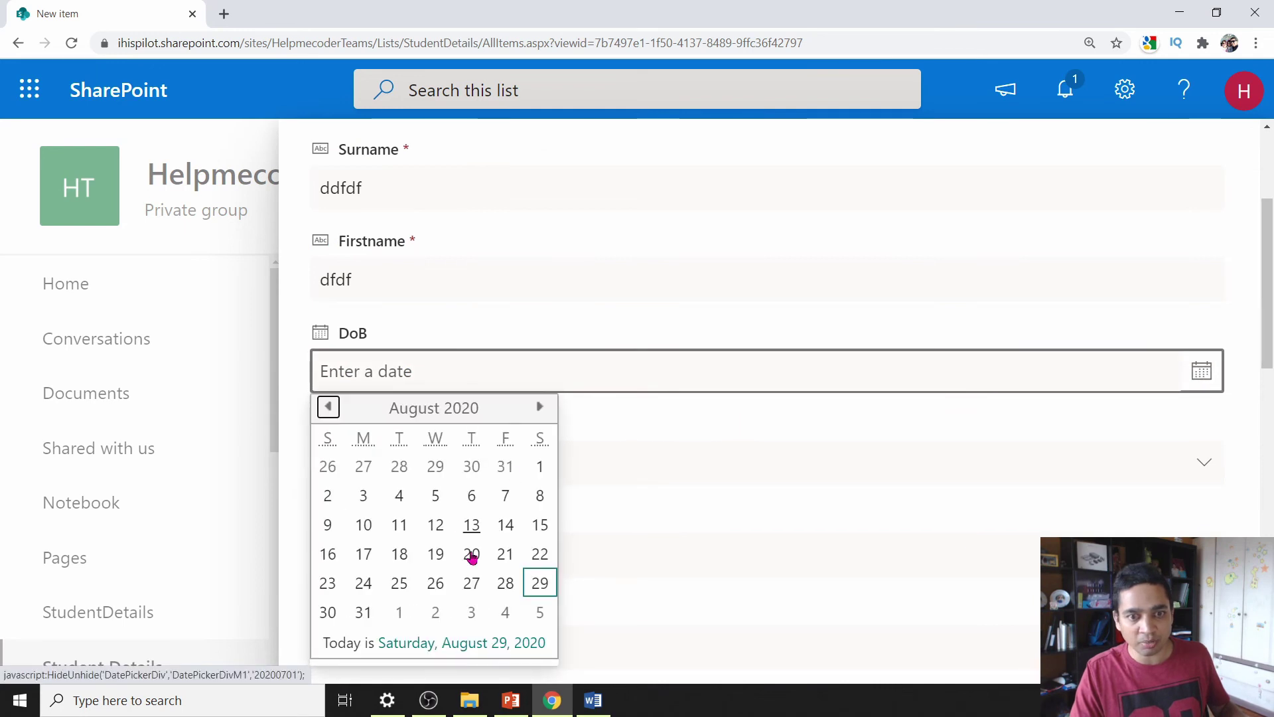
pyautogui.click(352, 623)
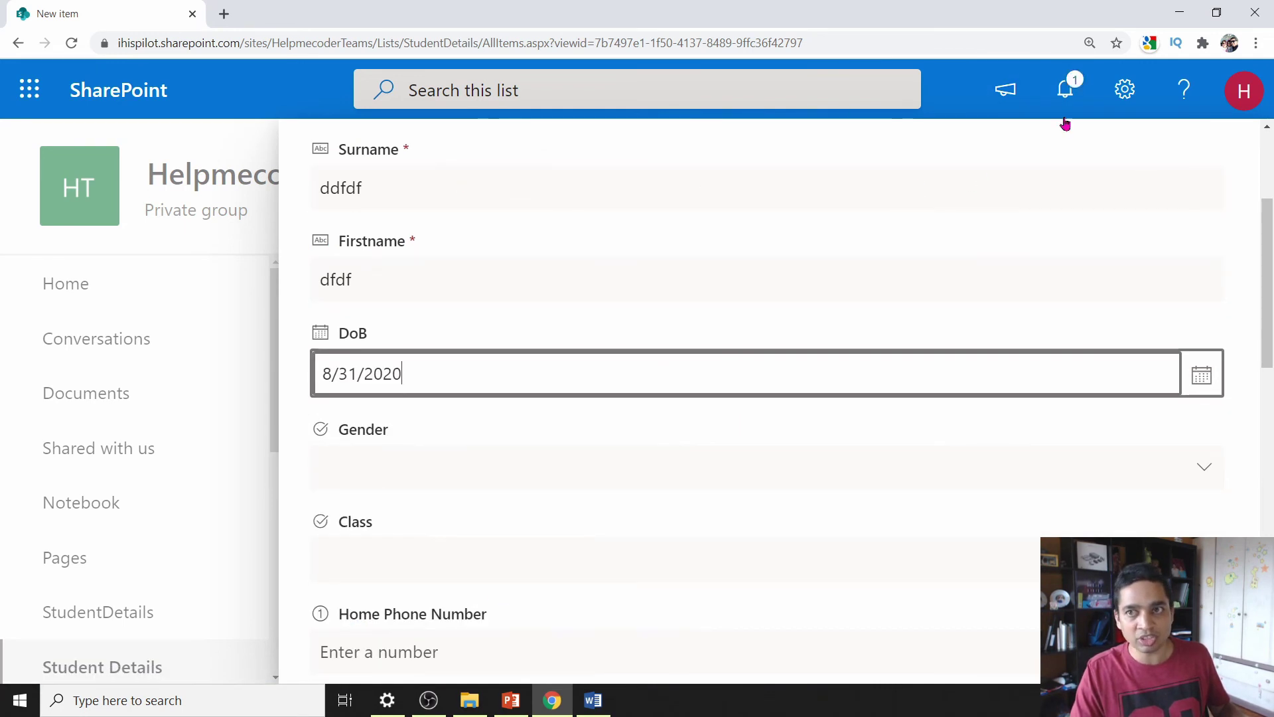
pyautogui.scroll(3, 1061, 199)
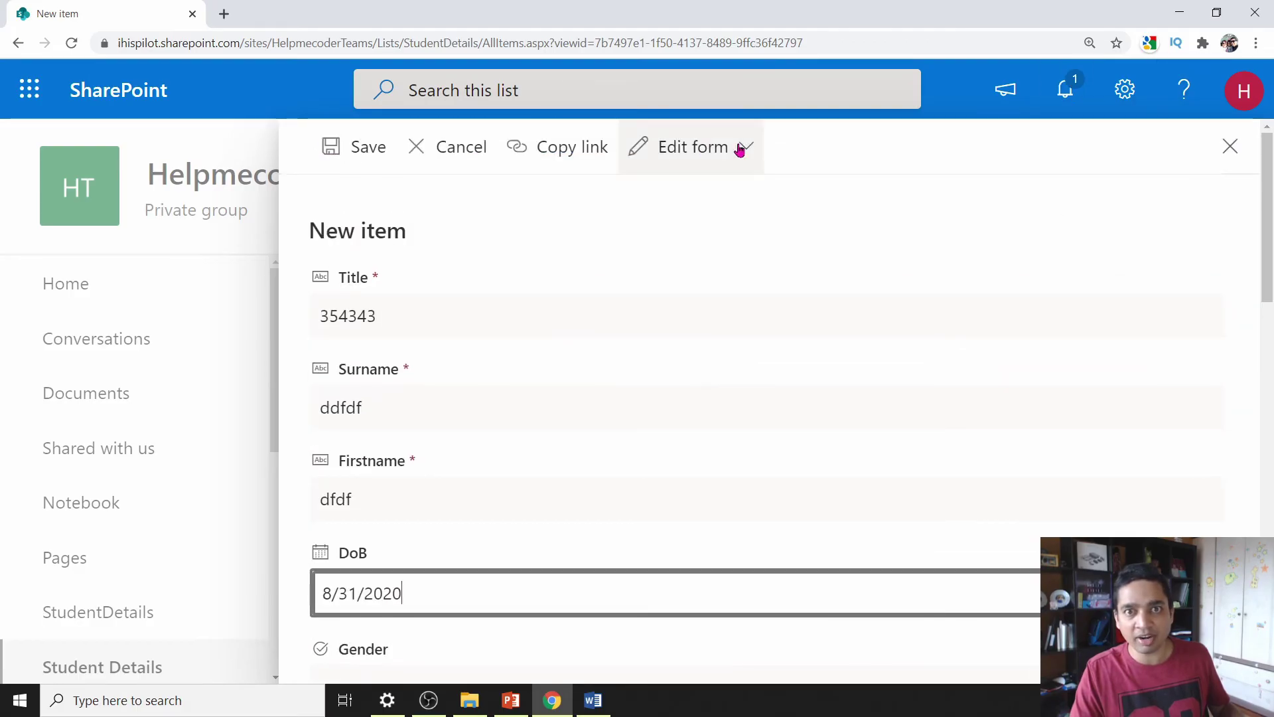
pyautogui.click(367, 158)
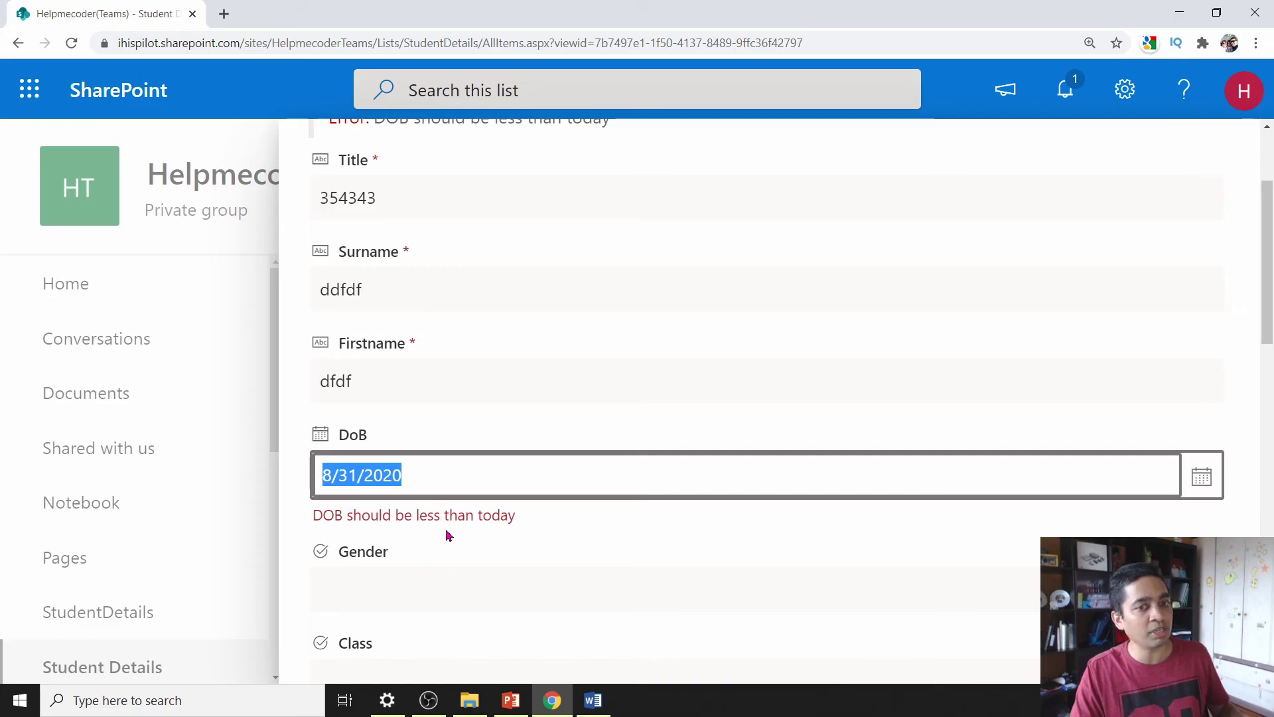
pyautogui.scroll(3, 730, 404)
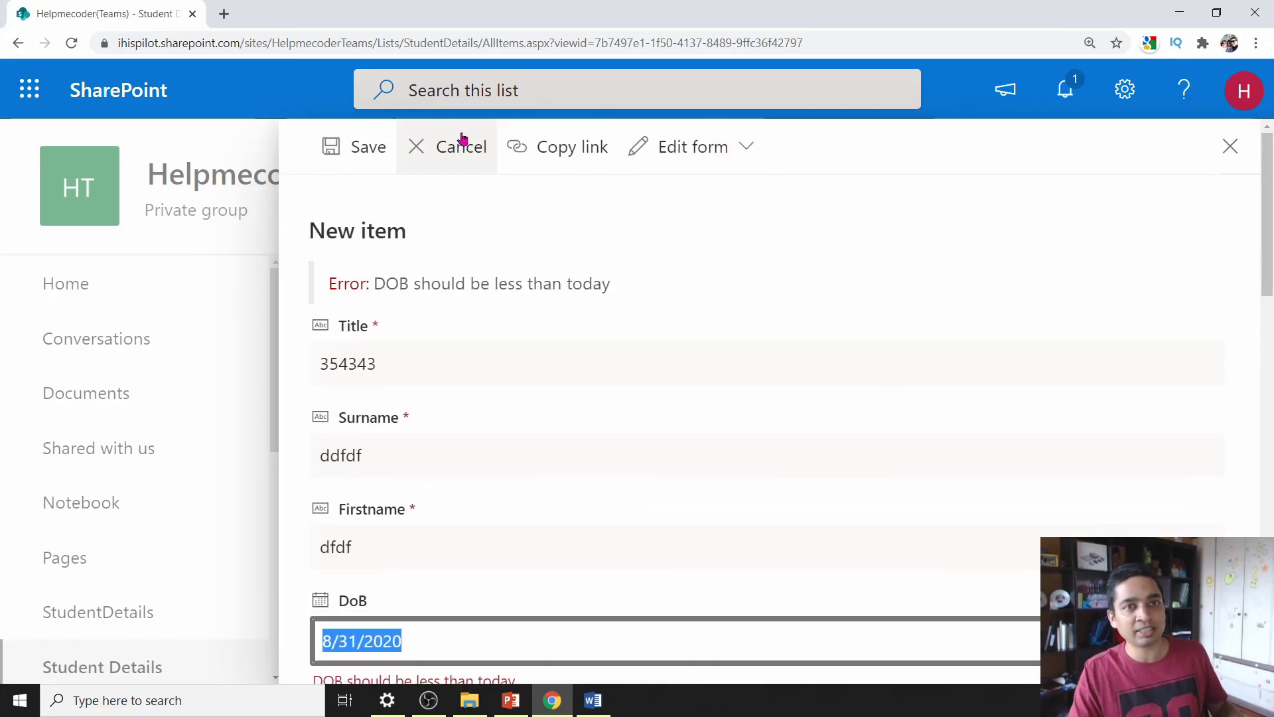
pyautogui.click(416, 144)
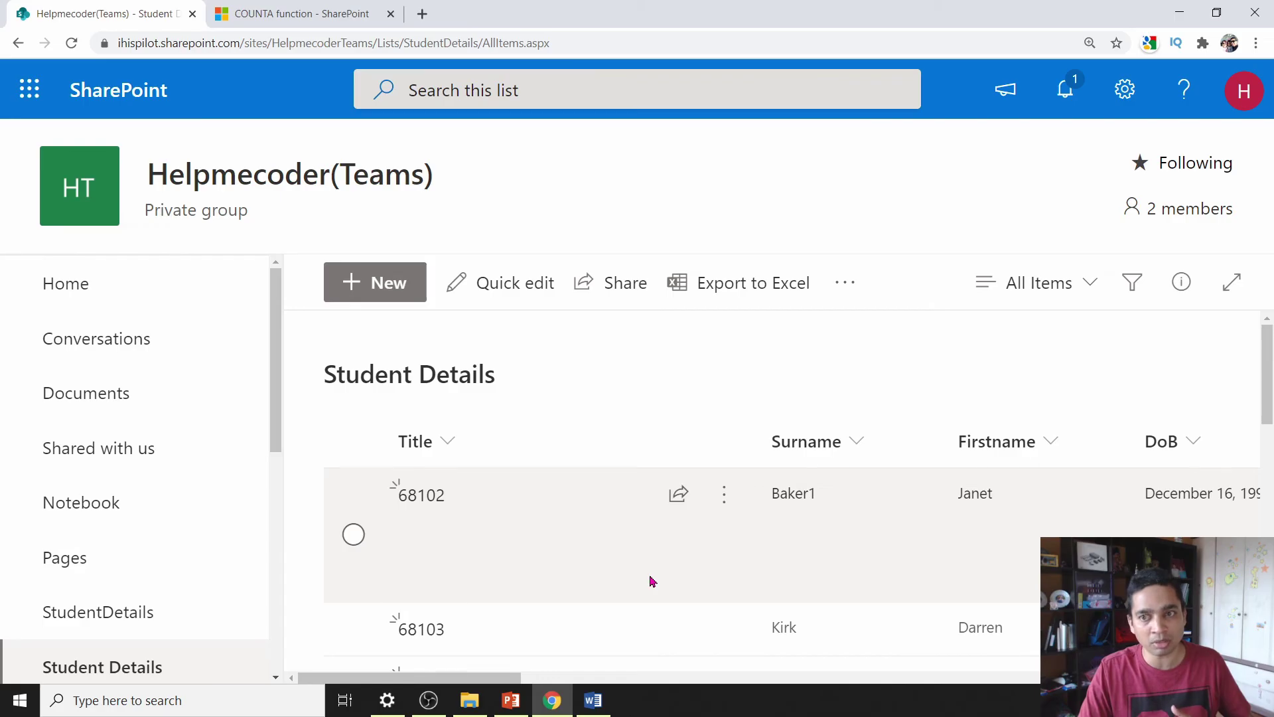
# - Save list validation =COUNTA([Home Phone Number],[Mobile Number])>=1 with message 'Atleast one value is mandatory'
pyautogui.click(1117, 91)
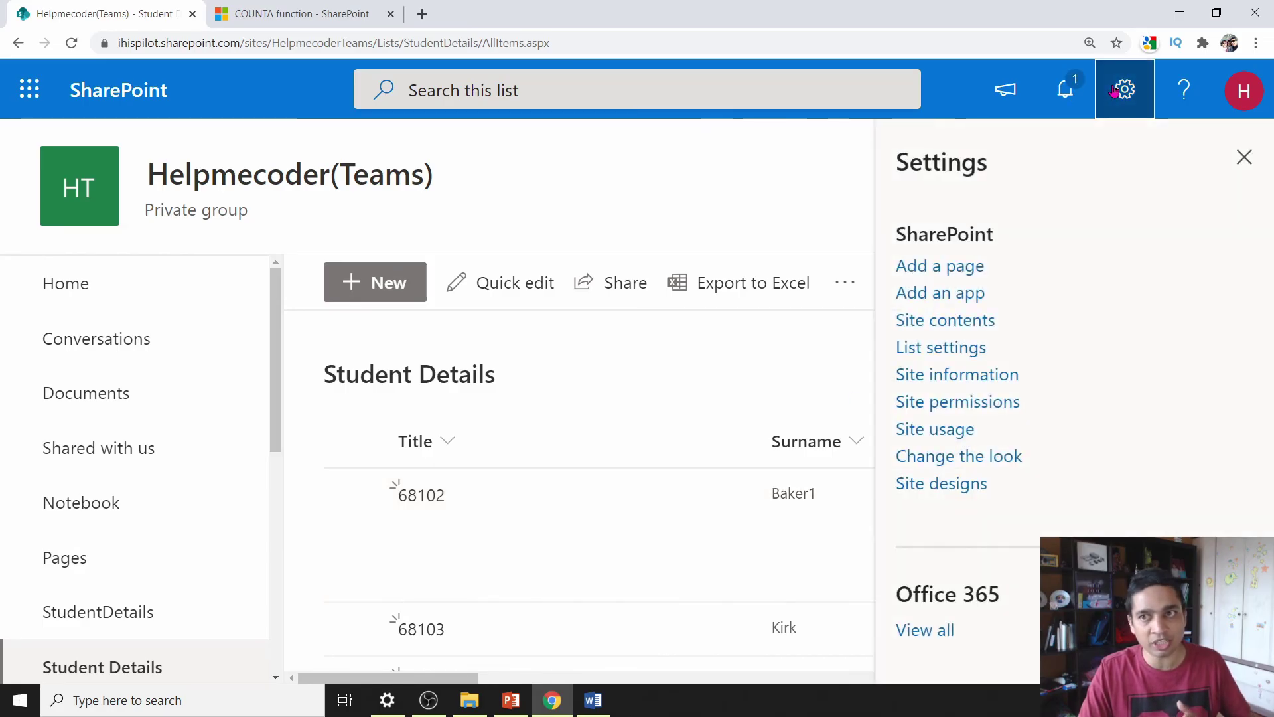
pyautogui.click(955, 347)
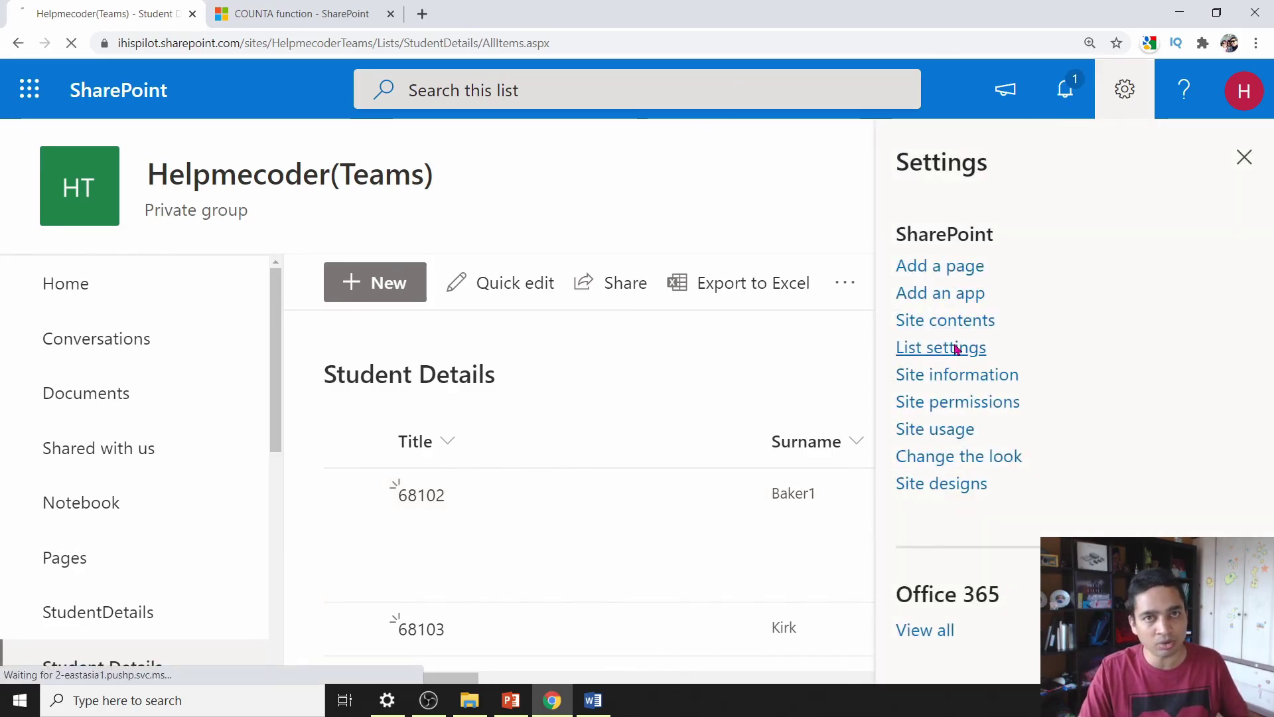
pyautogui.click(346, 483)
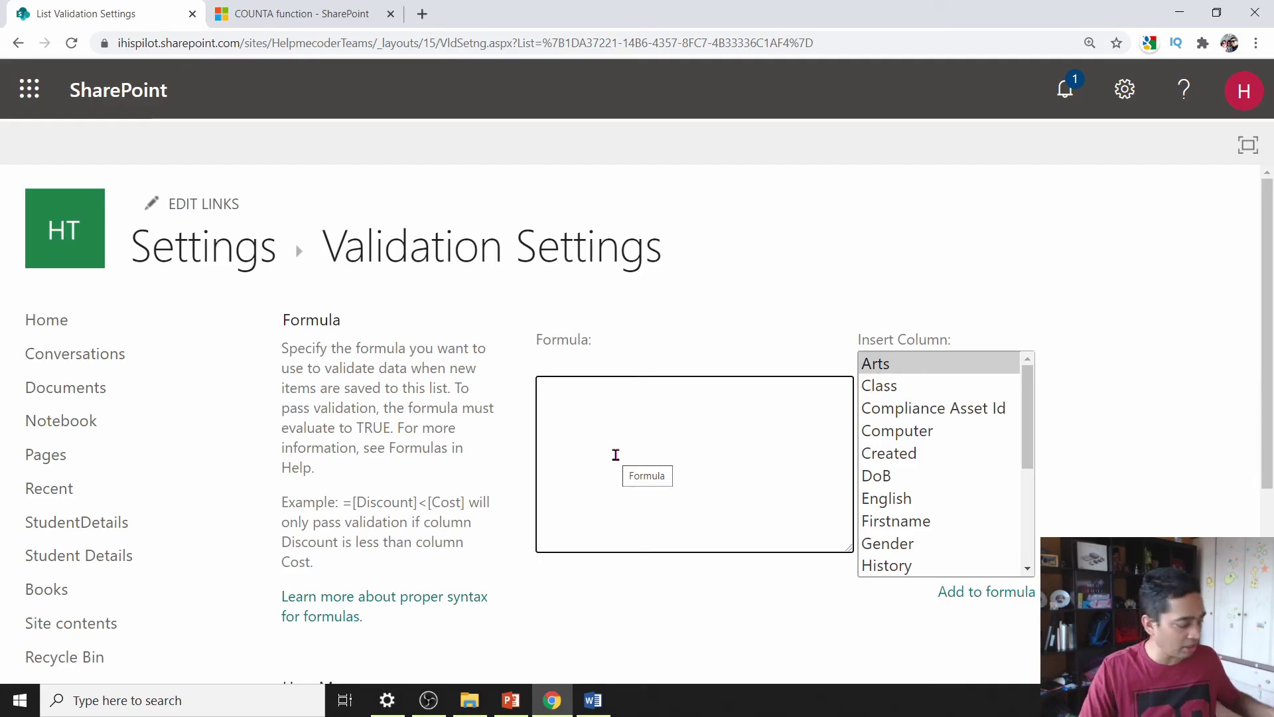
pyautogui.write('=COUNTA([Home Phone Number],[Mobile Number])>=1')
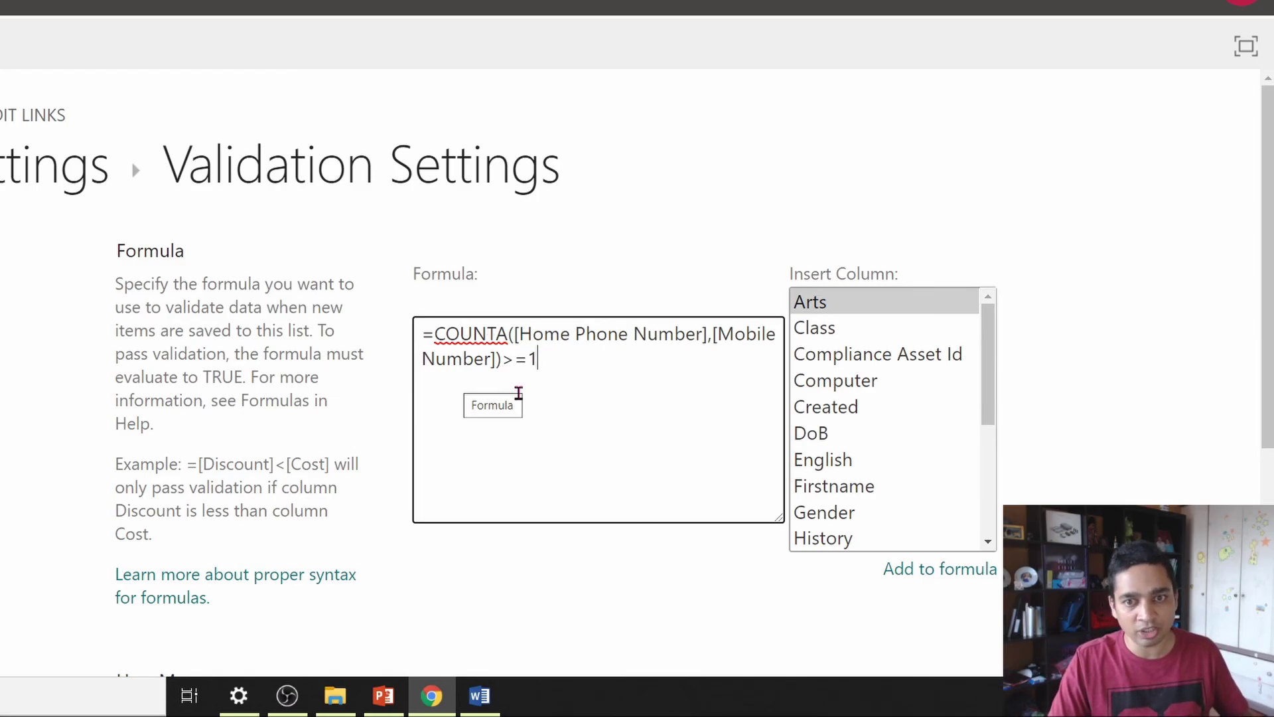
pyautogui.scroll(-3, 619, 437)
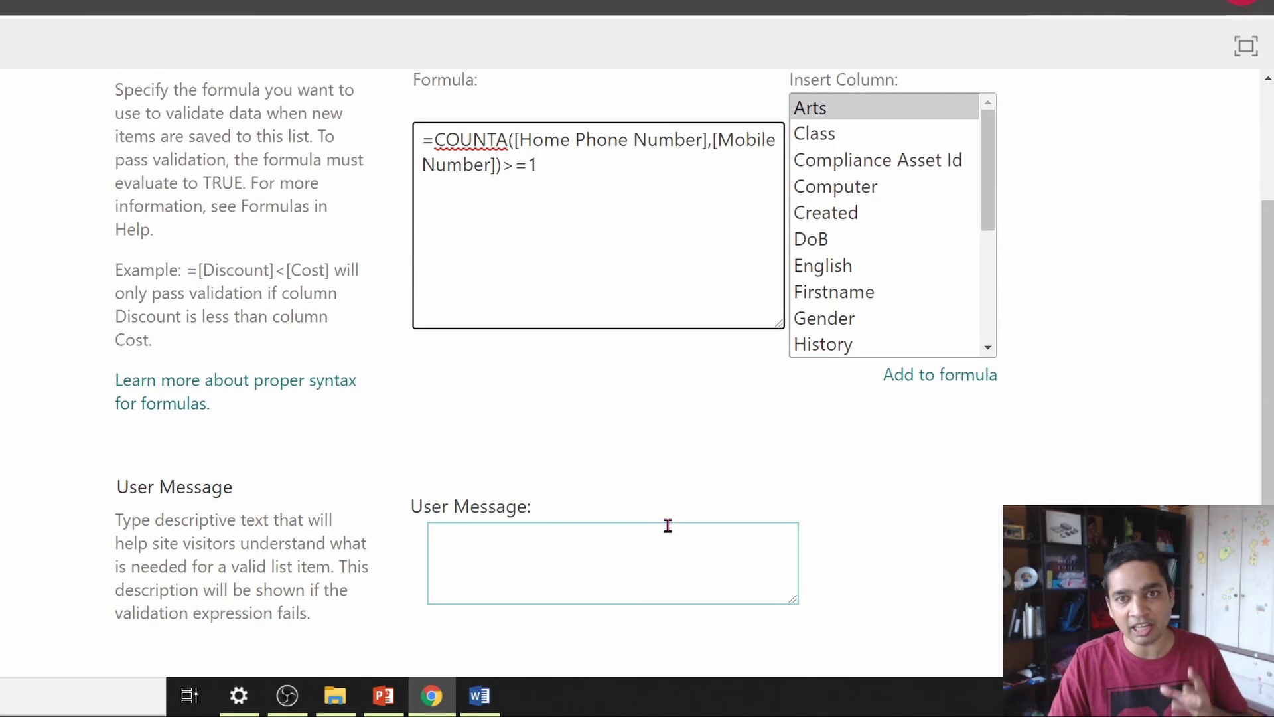
pyautogui.click(628, 559)
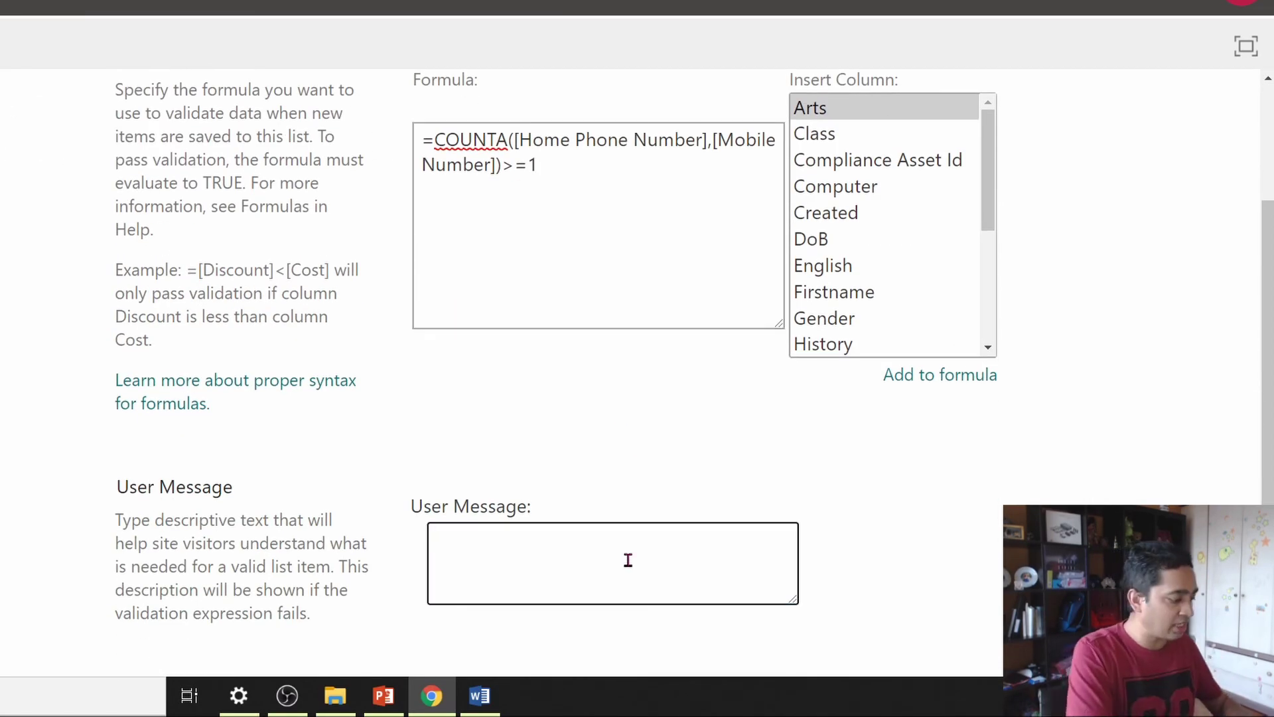
pyautogui.write('Atleast on')
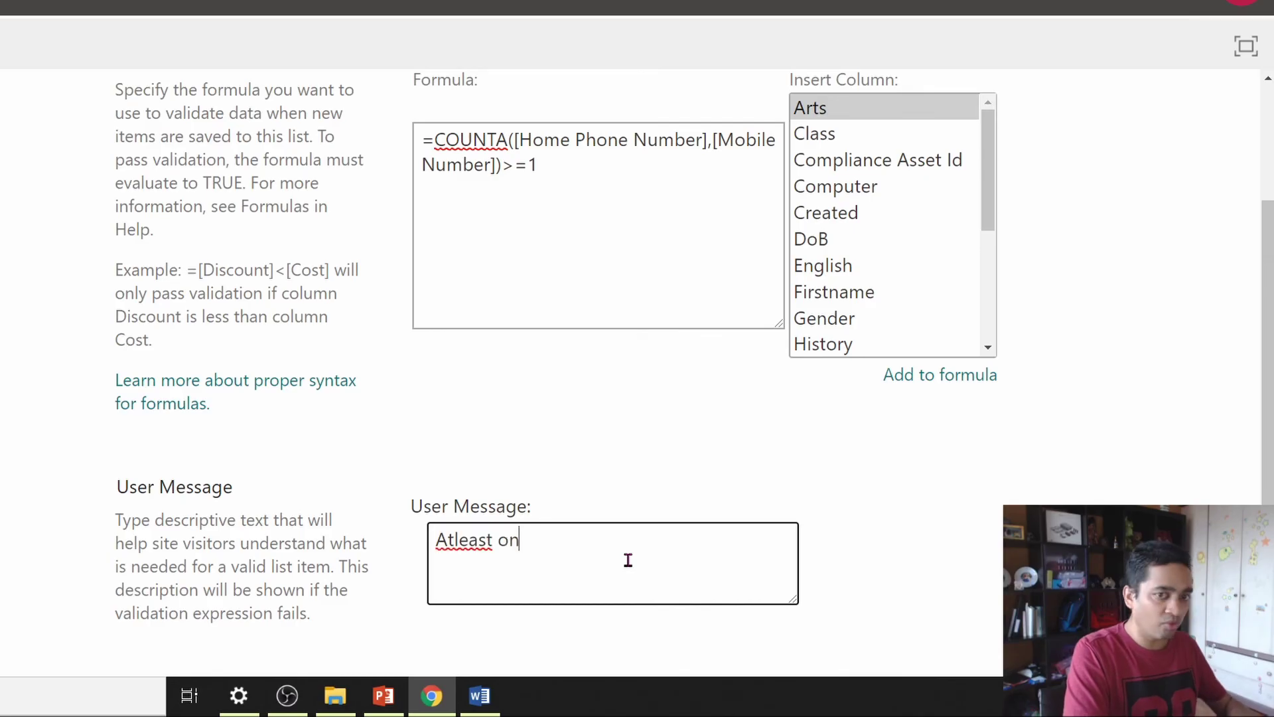
pyautogui.write('e value is mandatory')
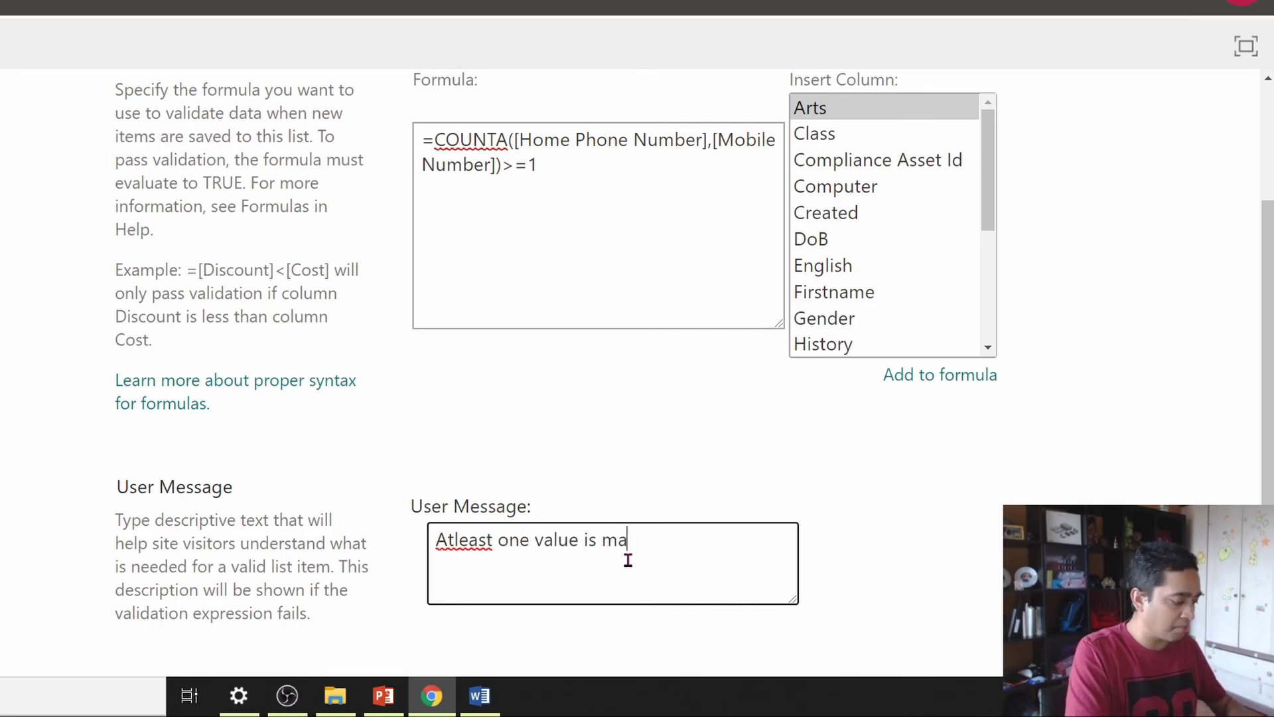
pyautogui.scroll(-2, 628, 560)
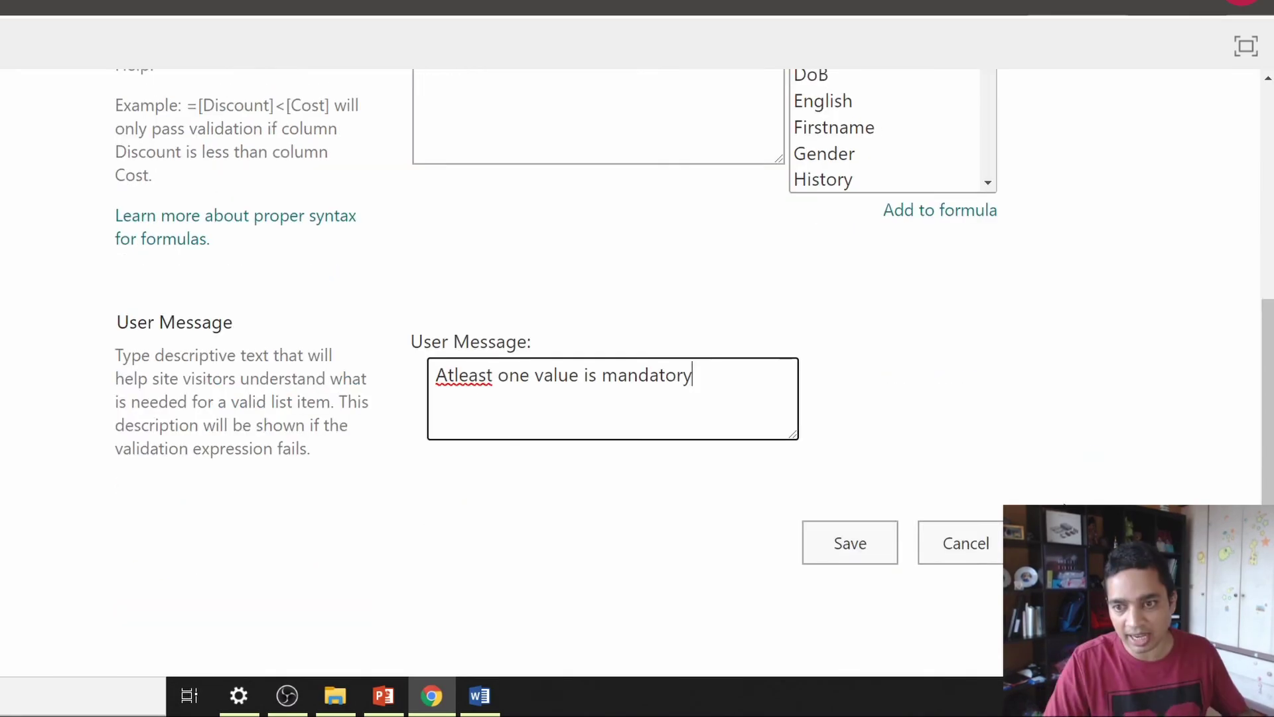
pyautogui.click(884, 543)
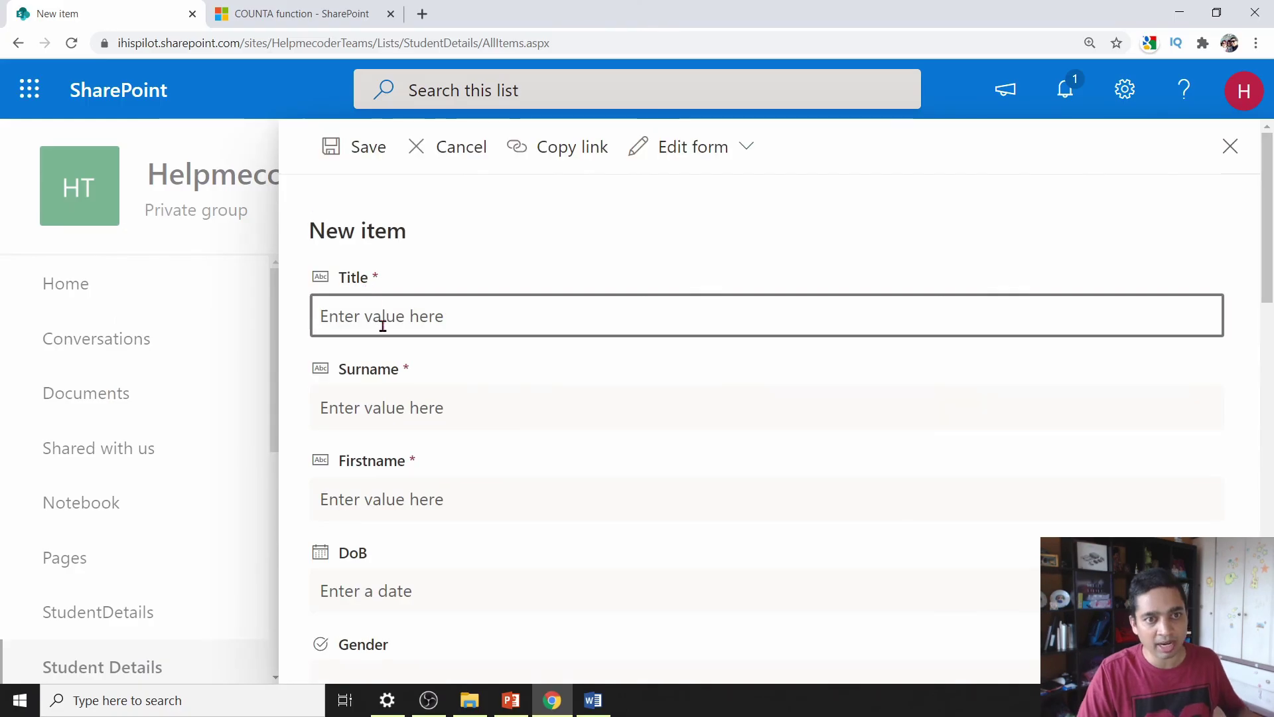
# - Fill in test item 345345 and confirm saving is refused without any phone number
pyautogui.write('345')
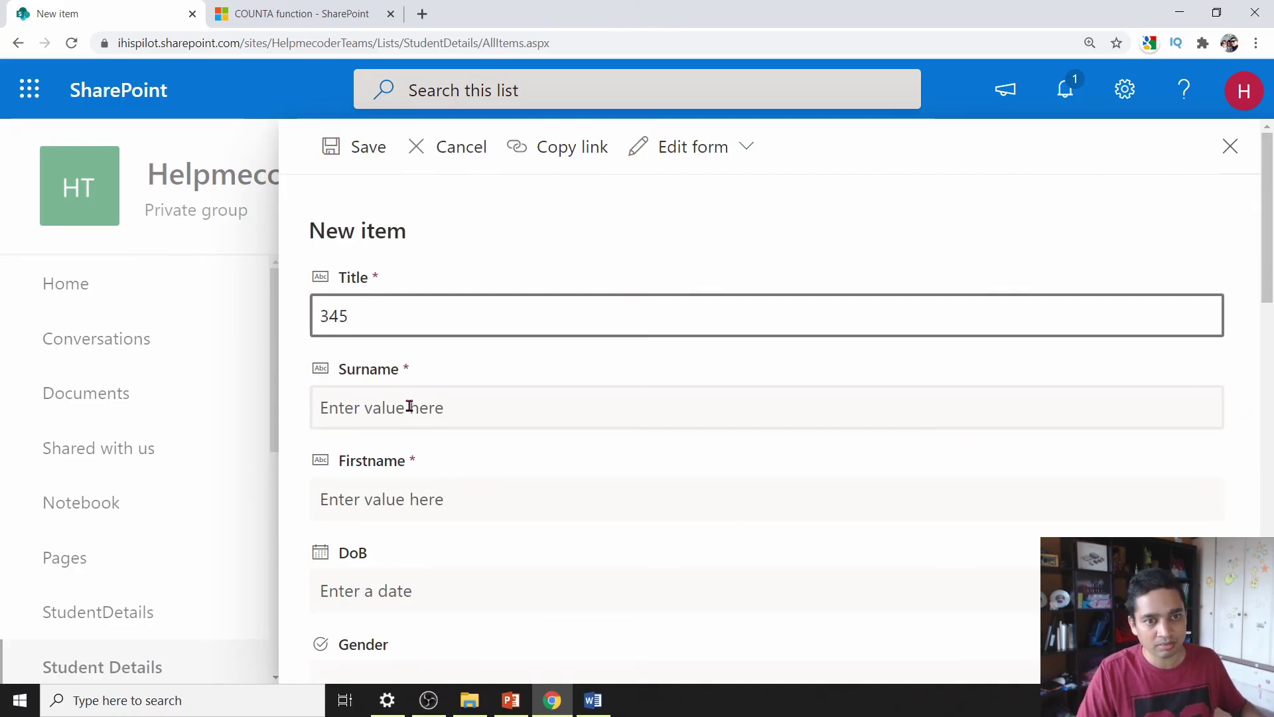
pyautogui.click(407, 407)
pyautogui.scroll(-7, 387, 447)
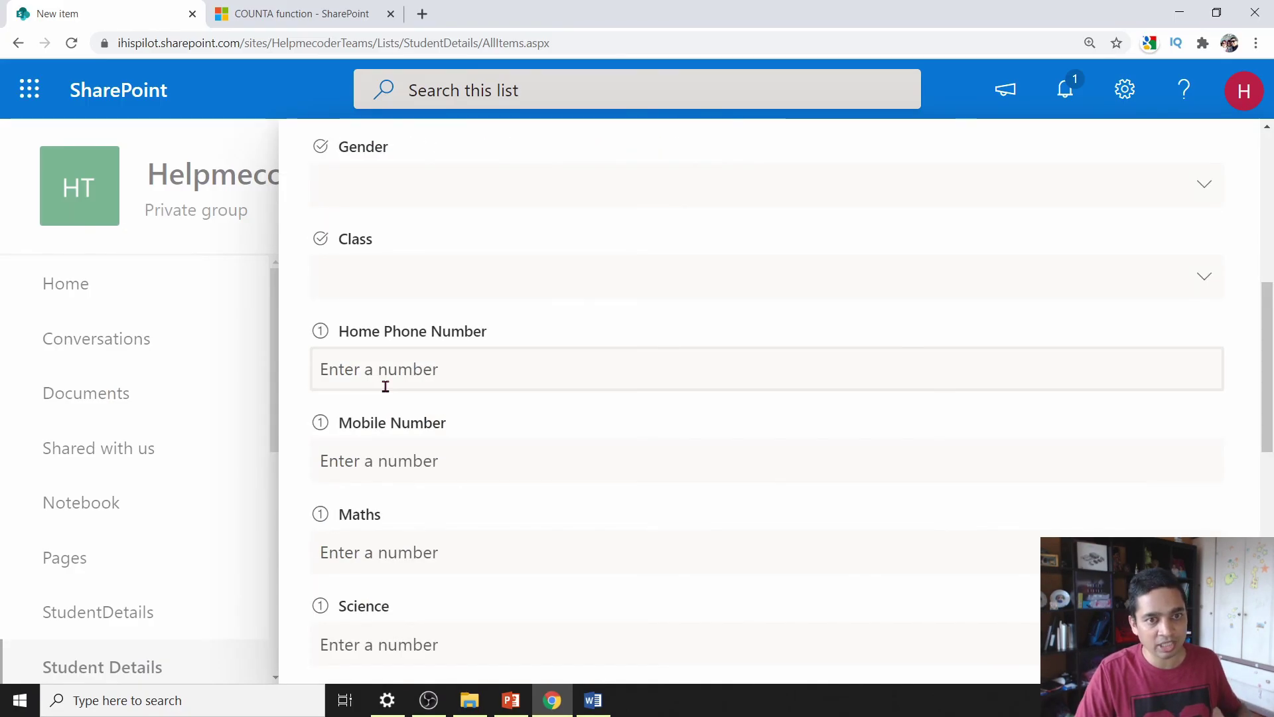
pyautogui.scroll(7, 394, 418)
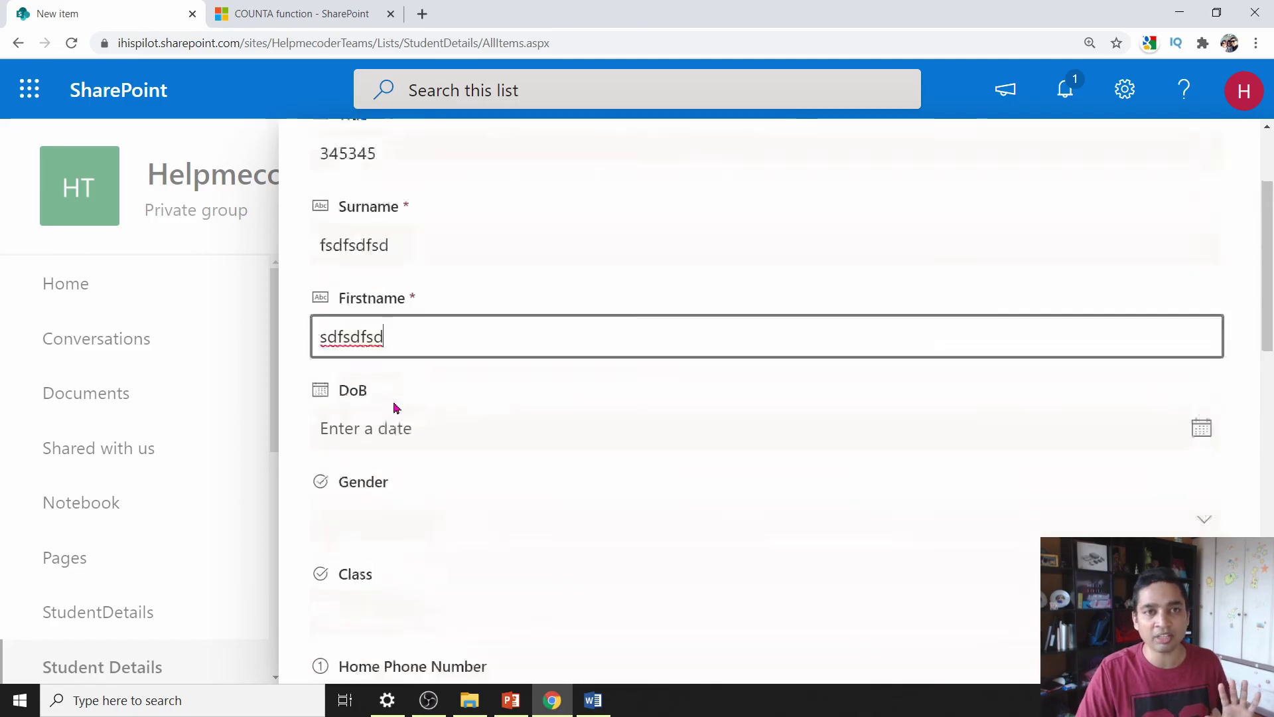
pyautogui.click(369, 161)
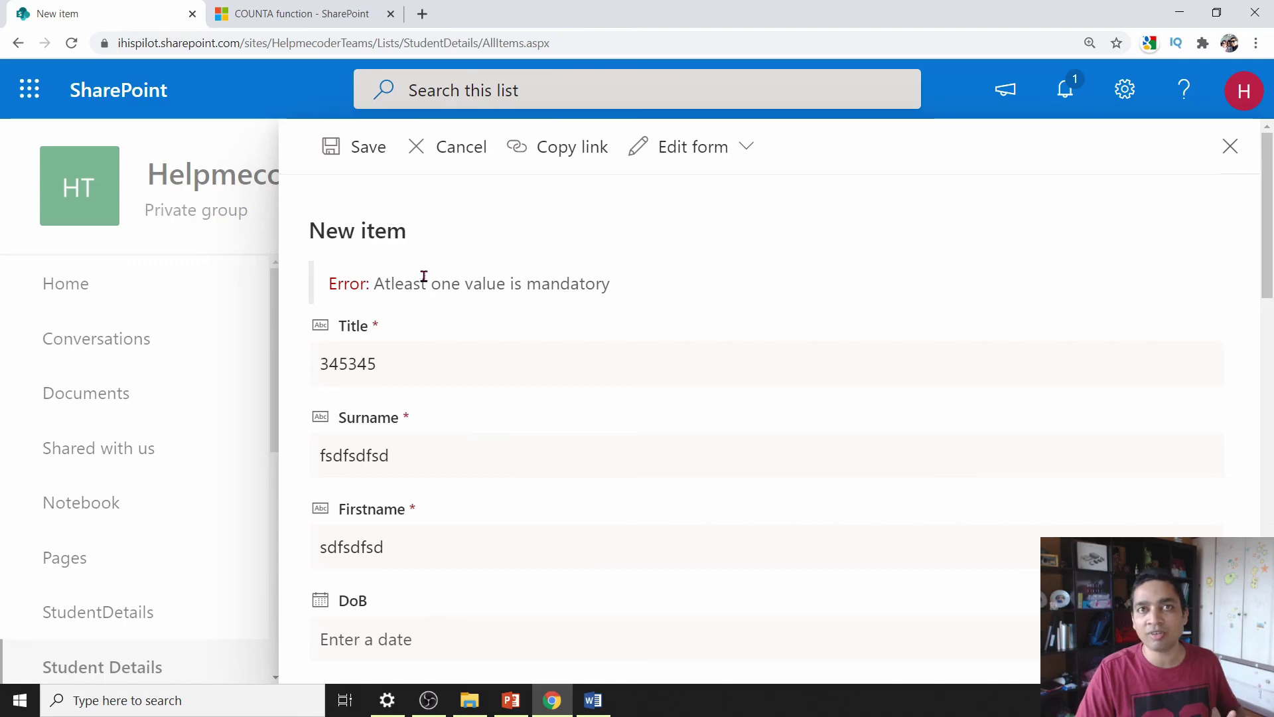
pyautogui.scroll(-9, 424, 276)
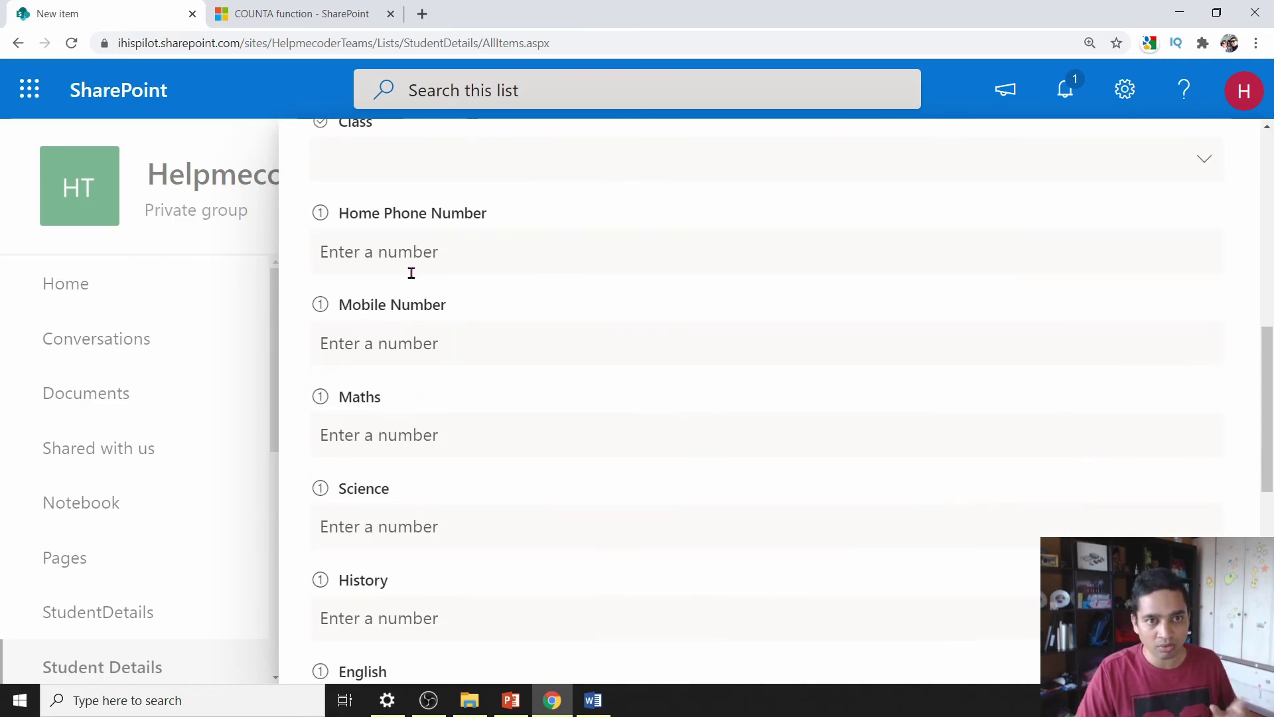
pyautogui.click(409, 255)
pyautogui.write('4545345')
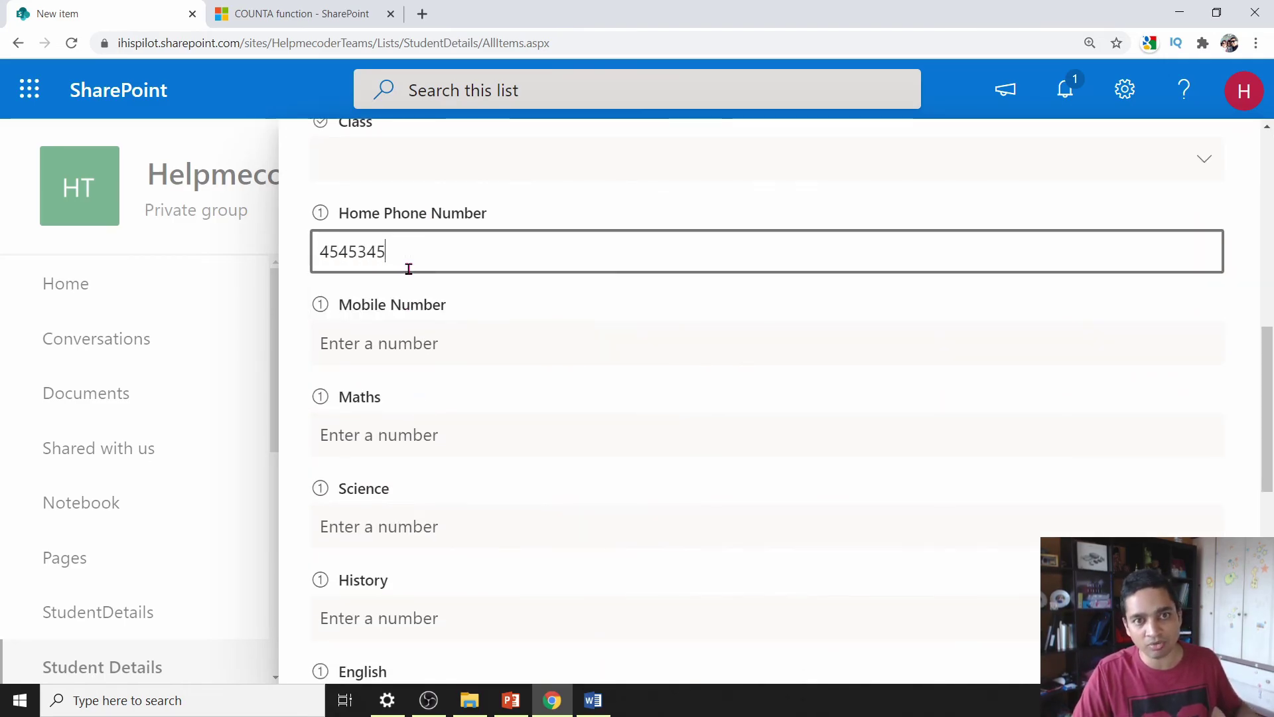
pyautogui.scroll(10, 439, 401)
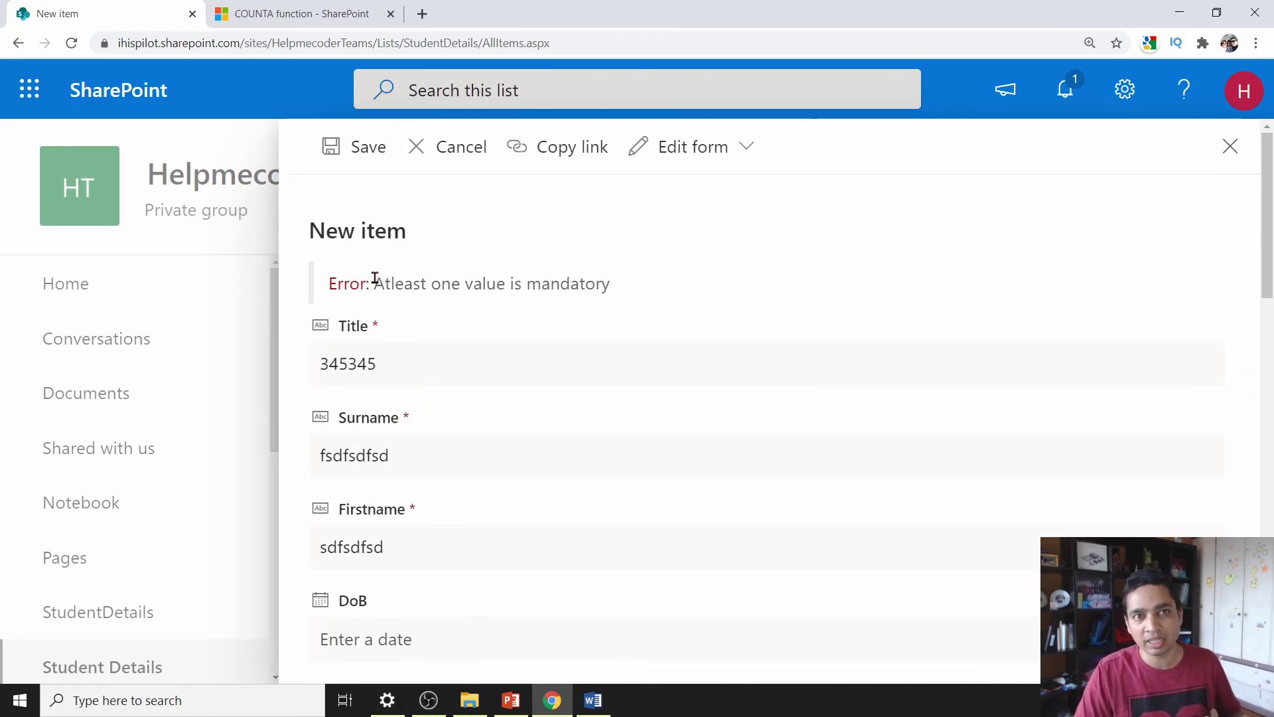
pyautogui.click(371, 175)
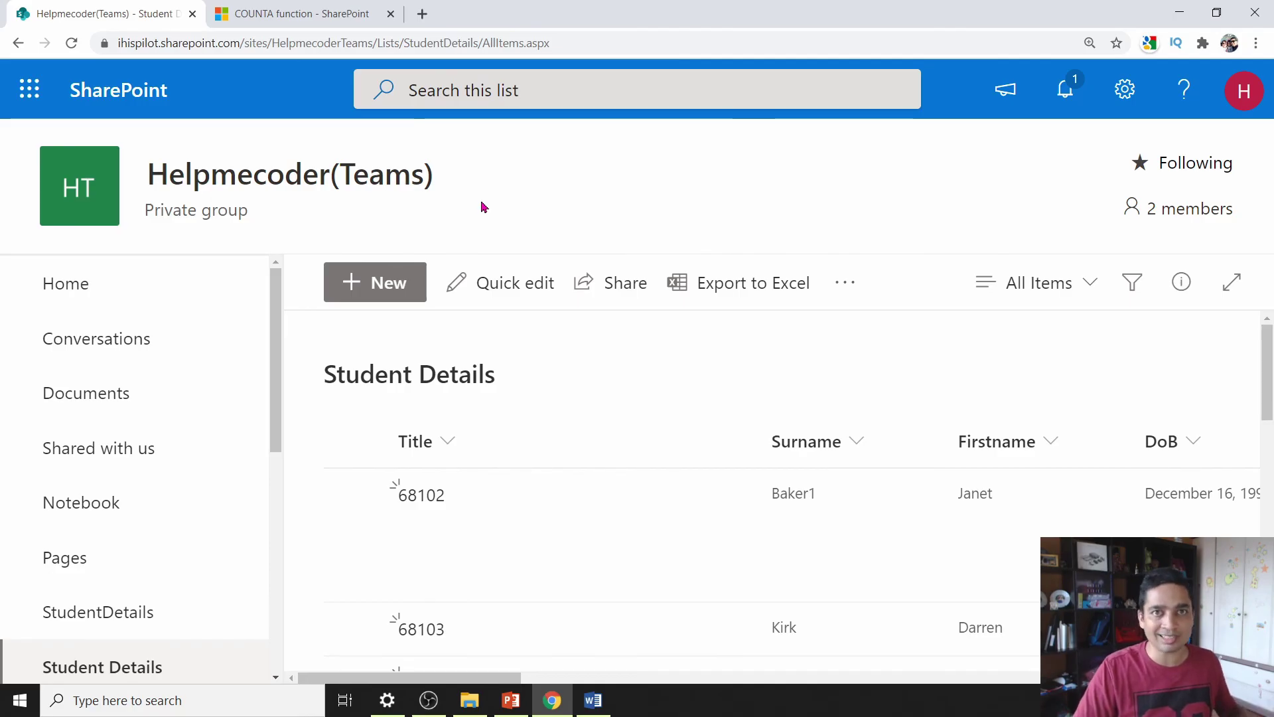
pyautogui.moveTo(723, 516)
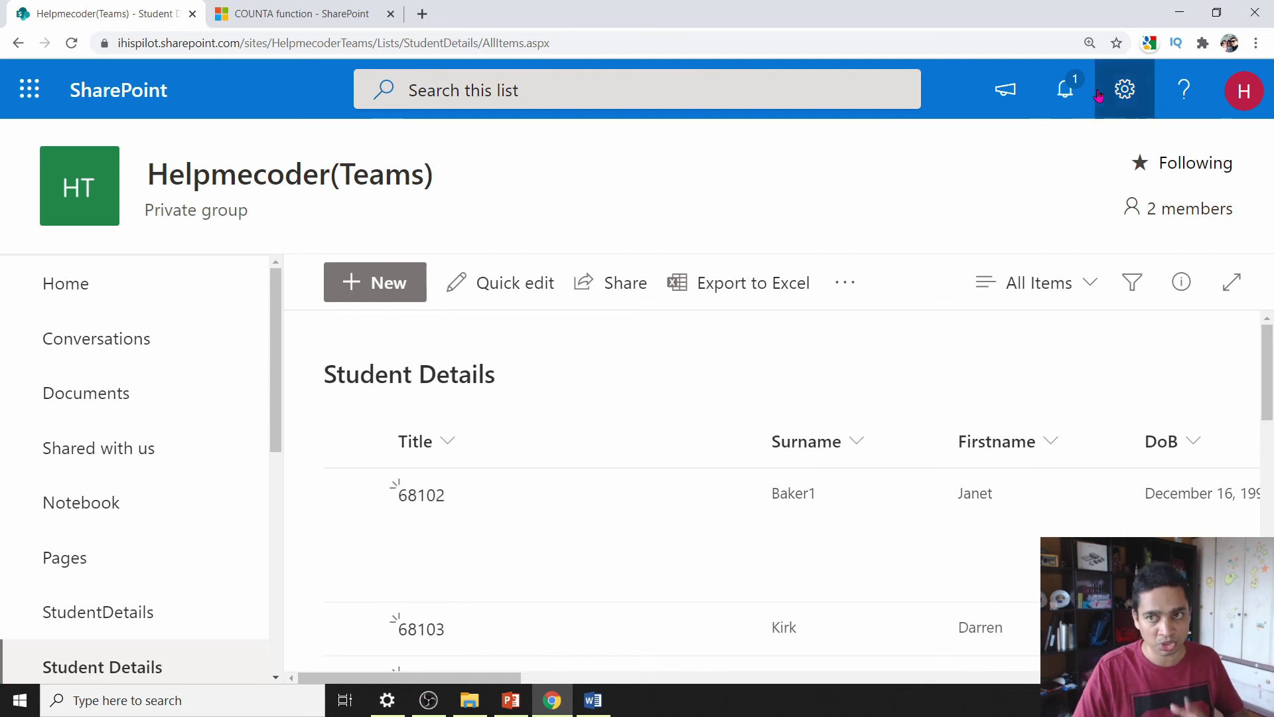
pyautogui.click(1124, 93)
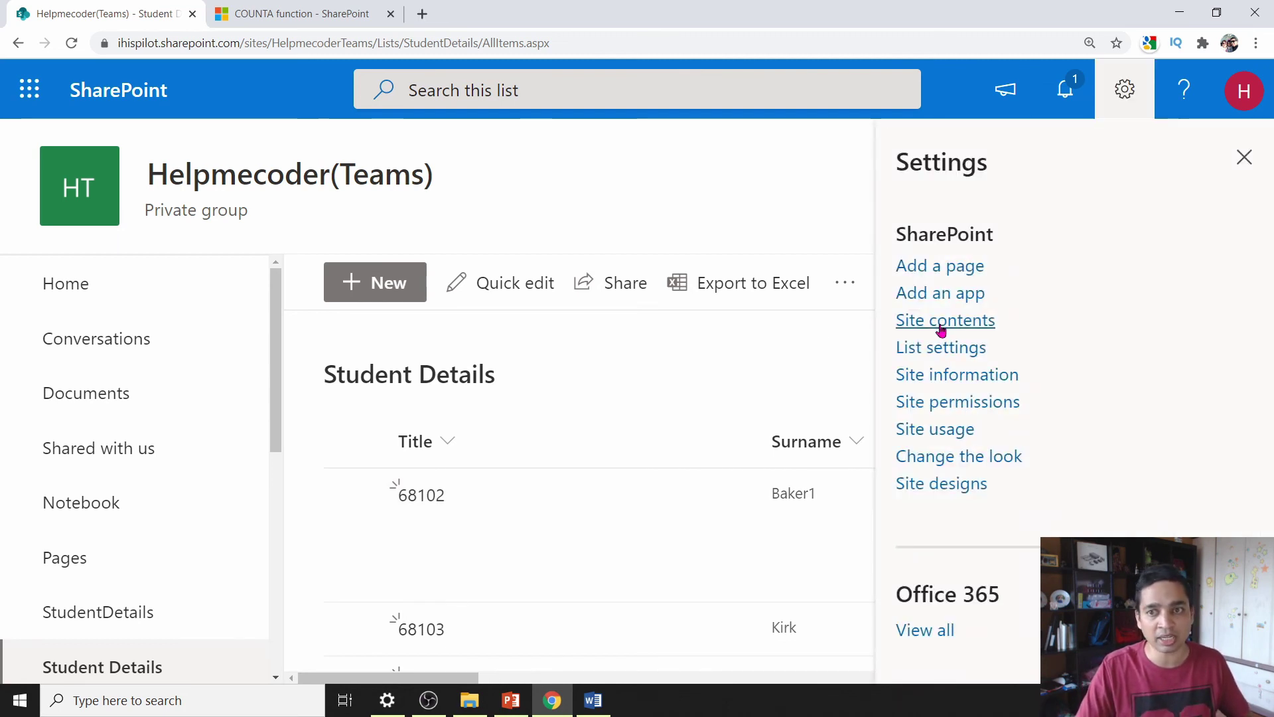
pyautogui.click(942, 348)
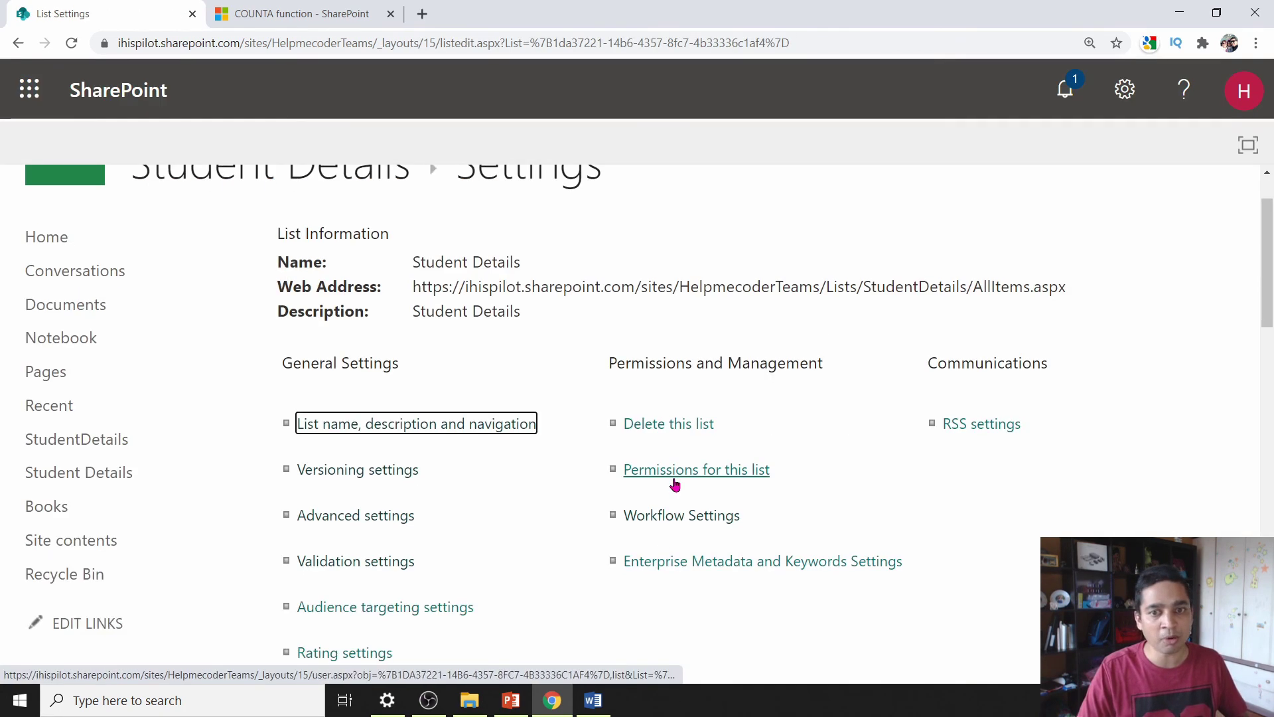
pyautogui.click(675, 484)
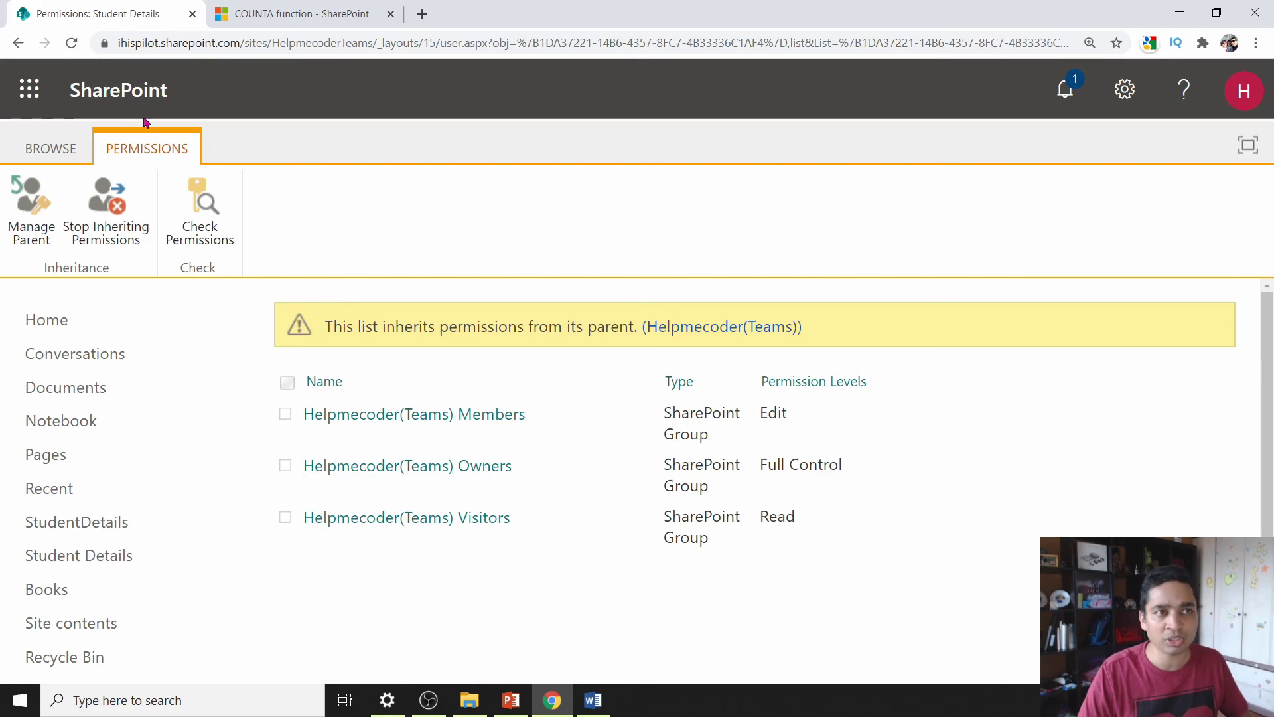
pyautogui.click(8, 49)
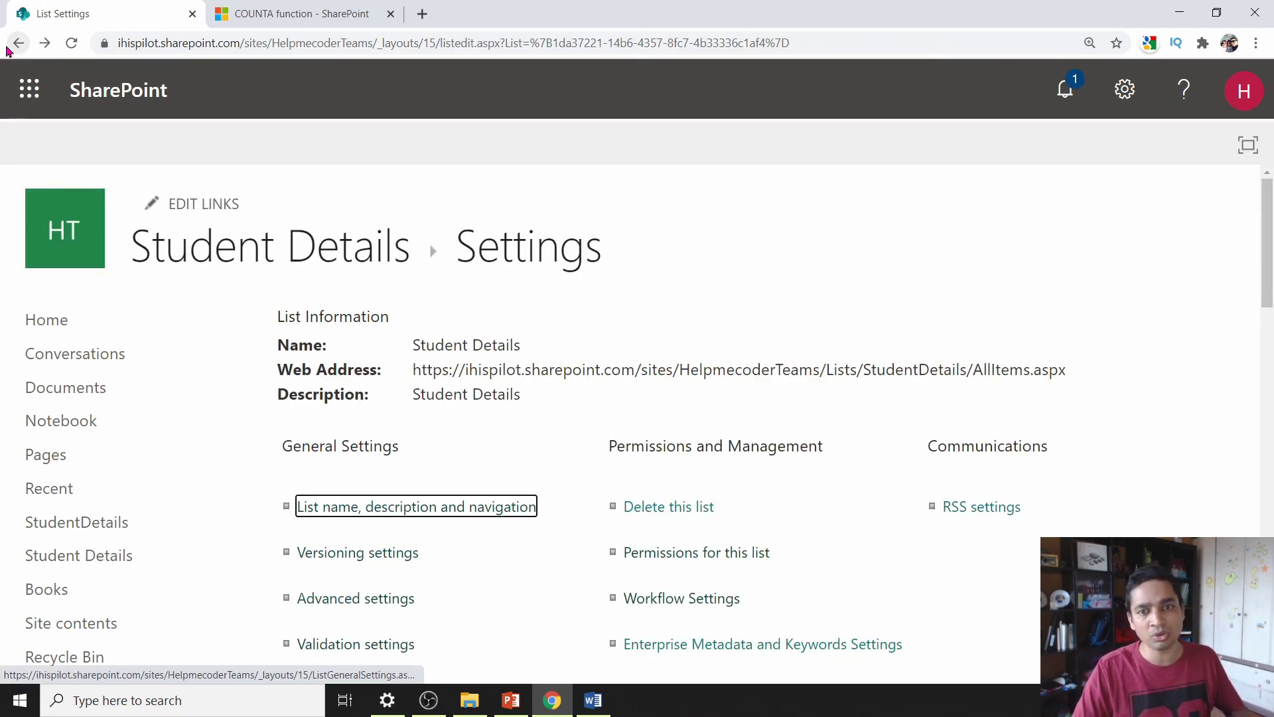
pyautogui.click(8, 50)
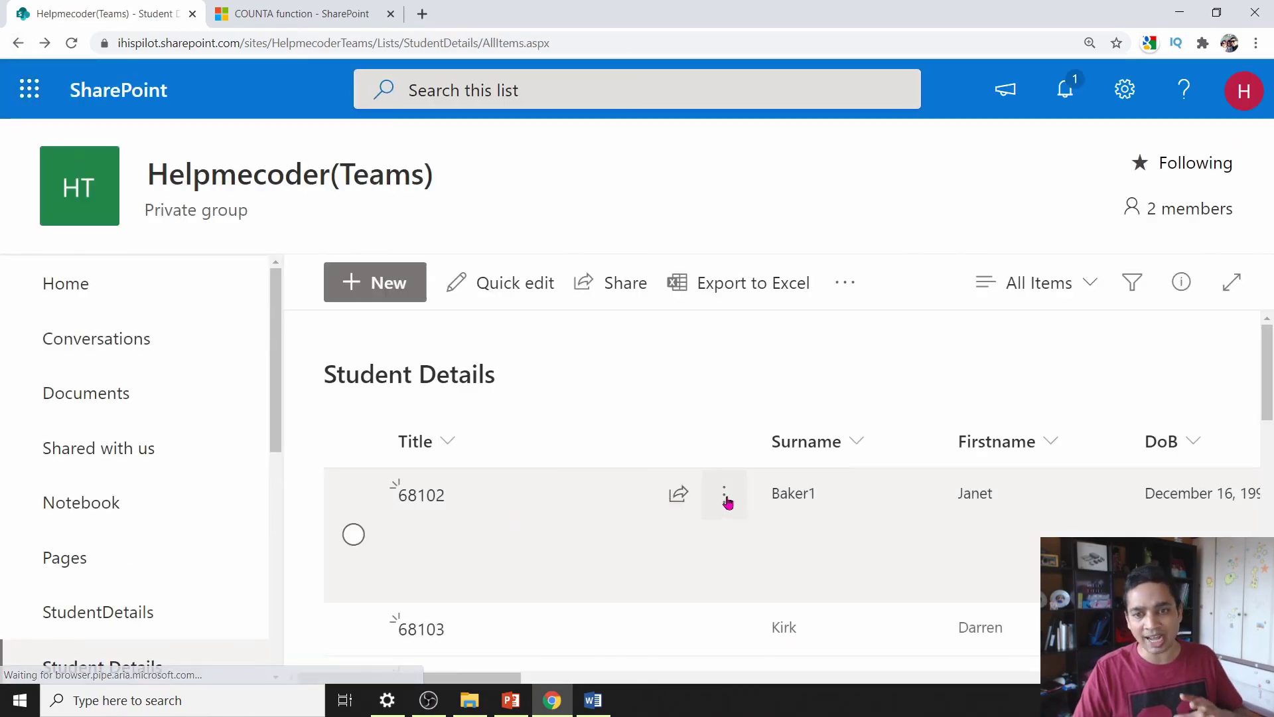
pyautogui.click(725, 501)
pyautogui.moveTo(805, 603)
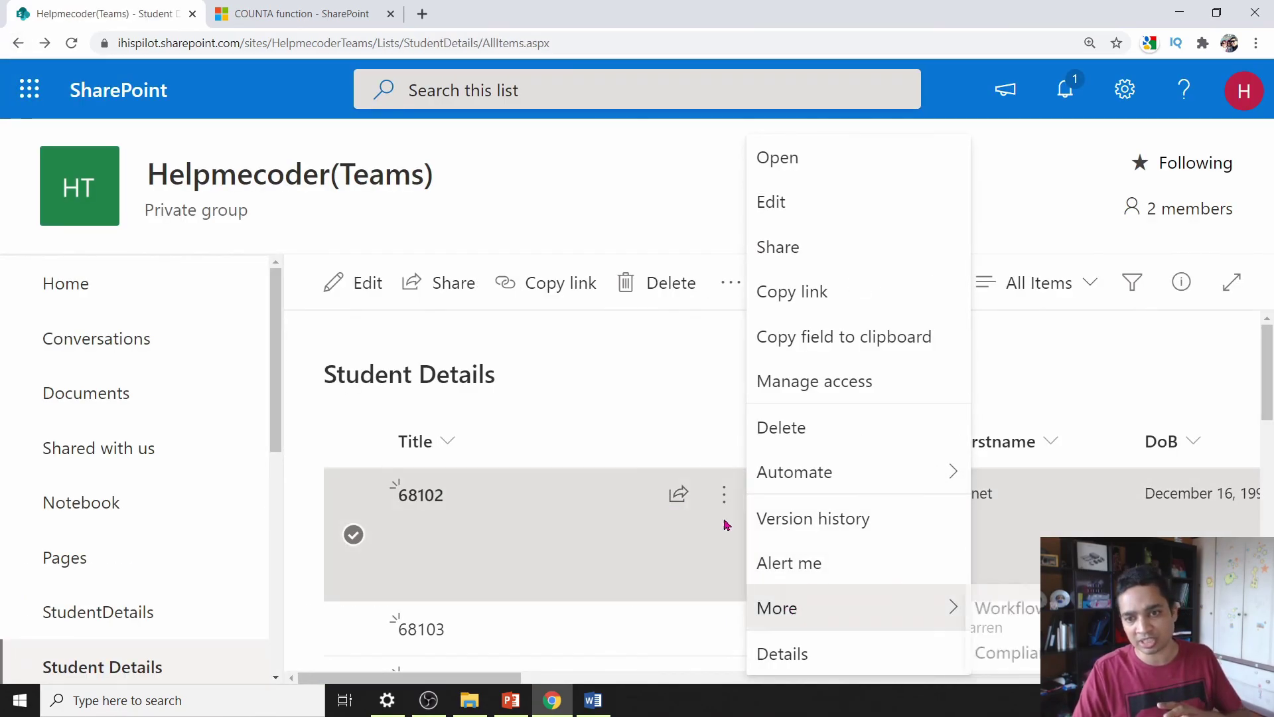
pyautogui.click(836, 390)
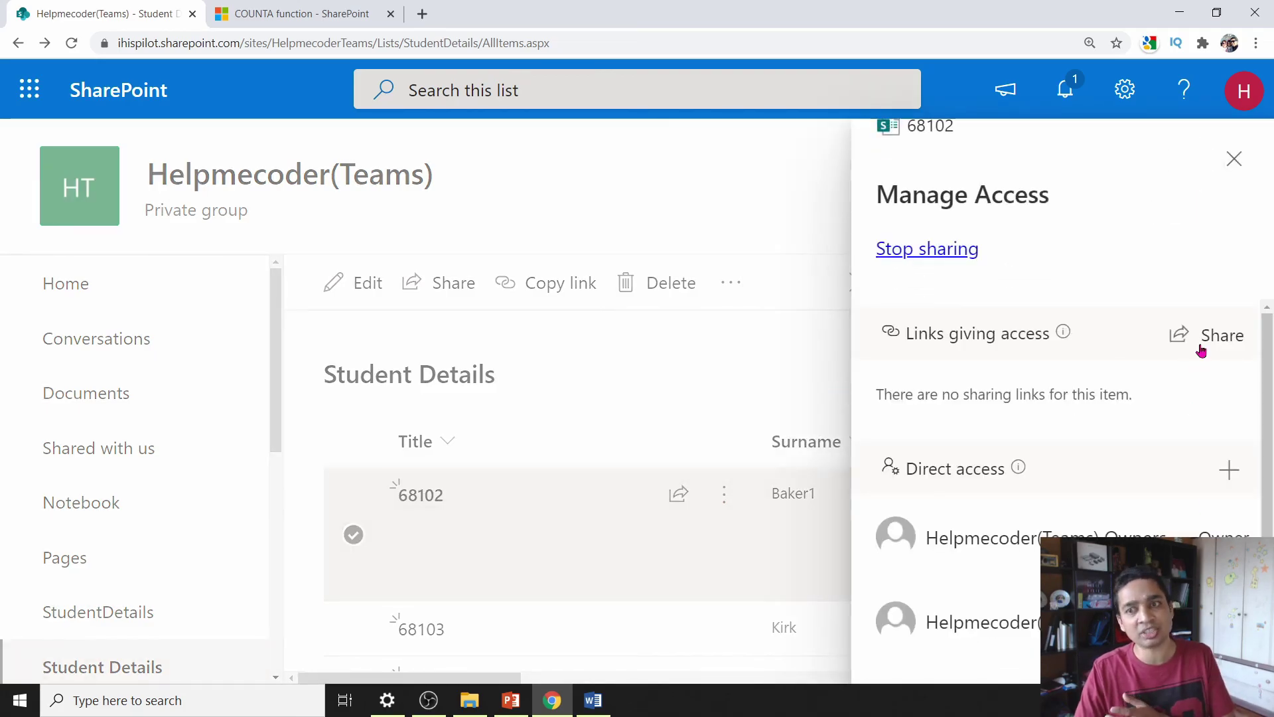
pyautogui.click(1228, 471)
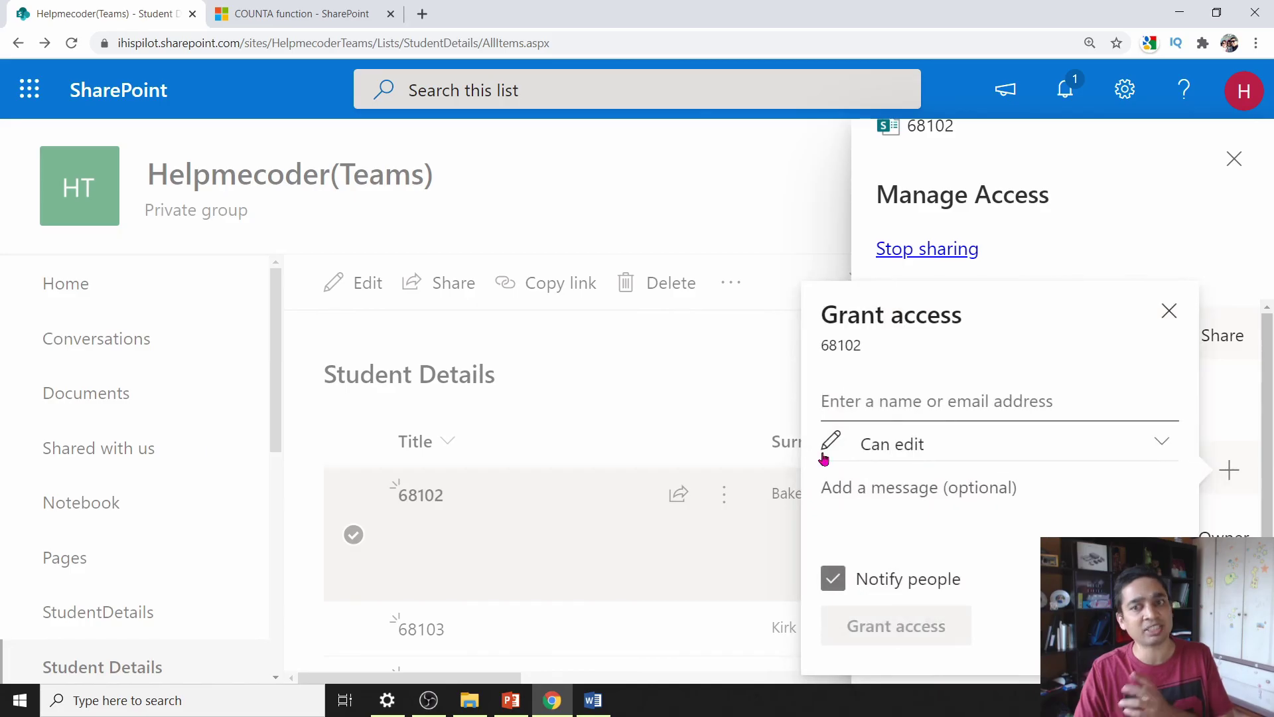
pyautogui.click(1169, 311)
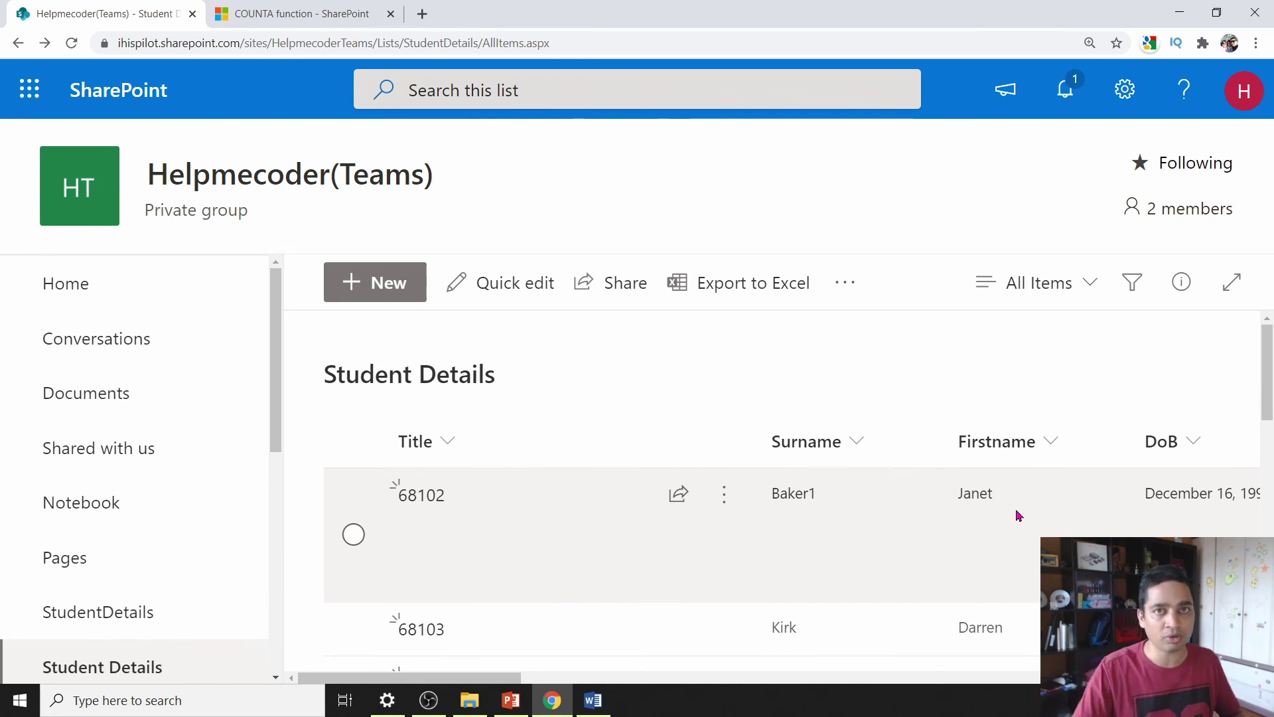
# - Confirm the Student Details audience targeting settings with OK and return to the list
pyautogui.click(1124, 89)
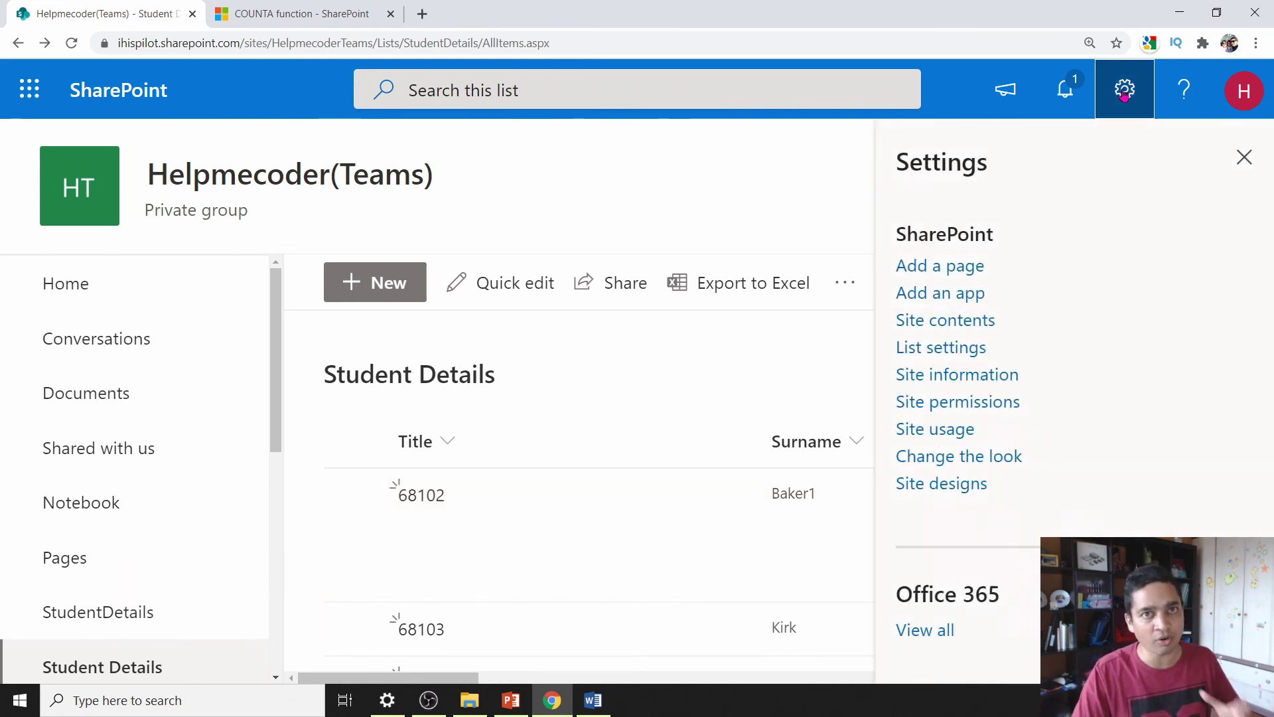
pyautogui.click(942, 355)
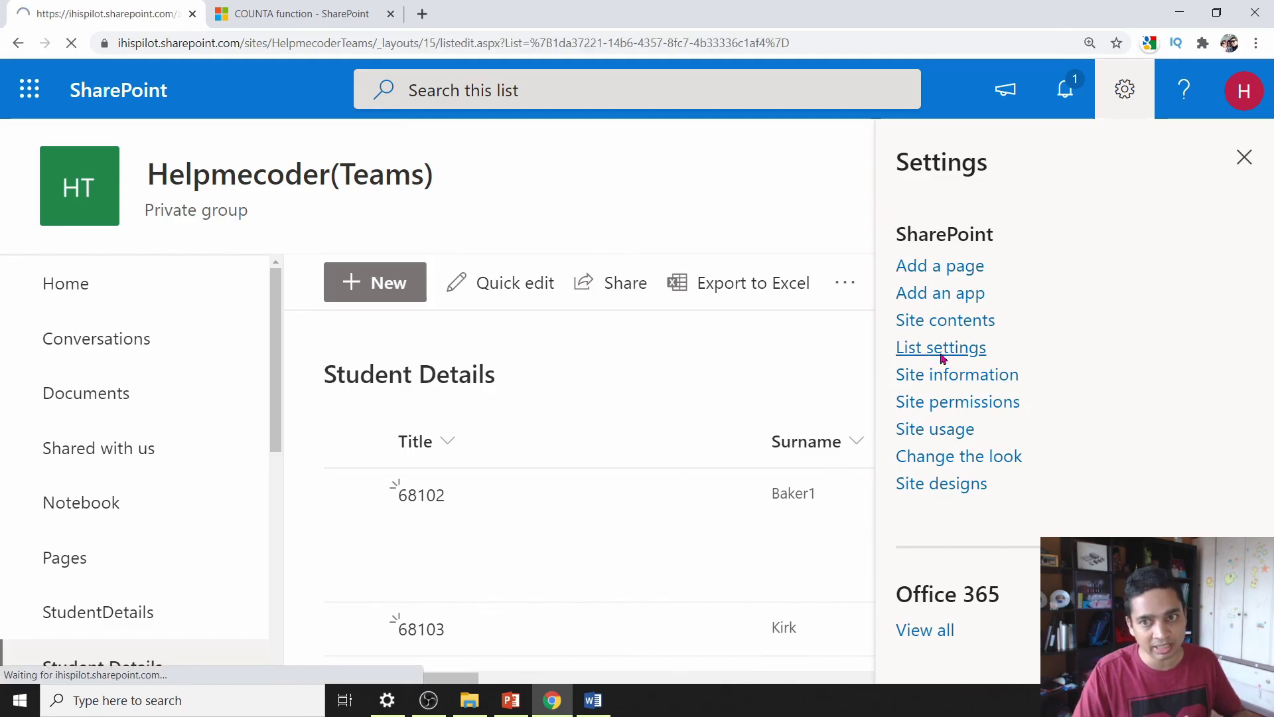
pyautogui.scroll(-4, 611, 522)
pyautogui.scroll(-1, 611, 523)
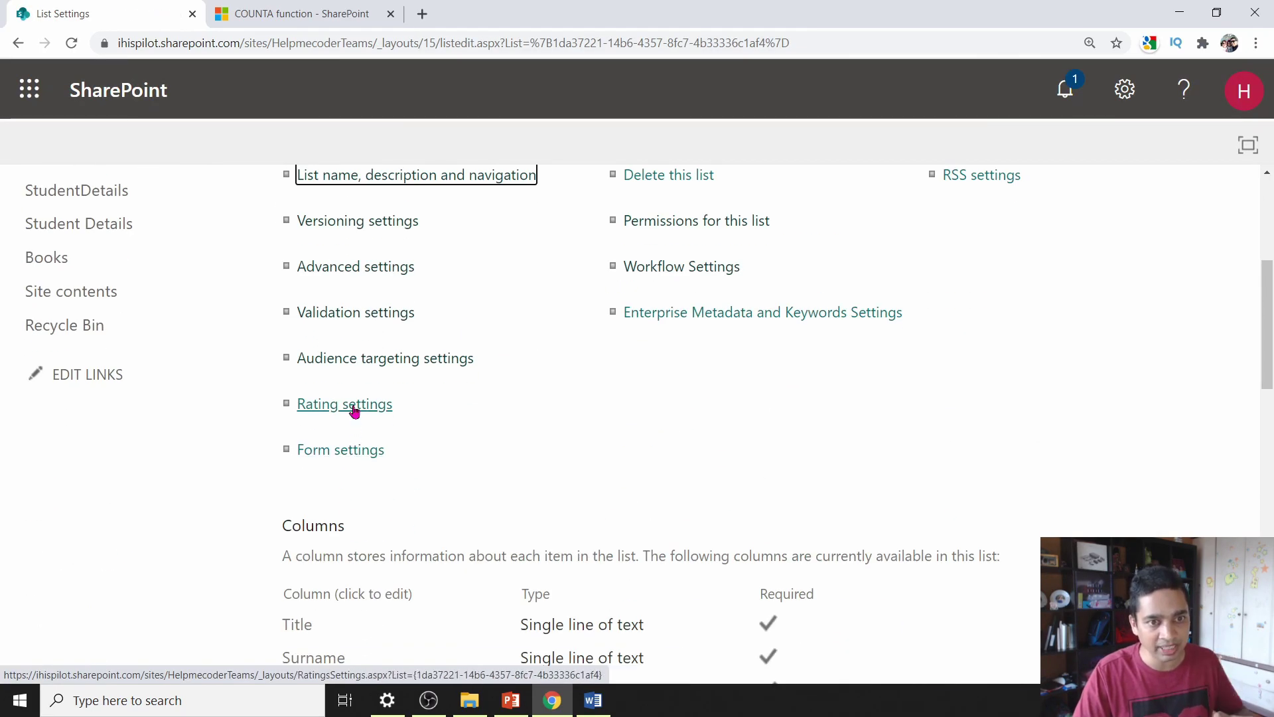
pyautogui.click(353, 364)
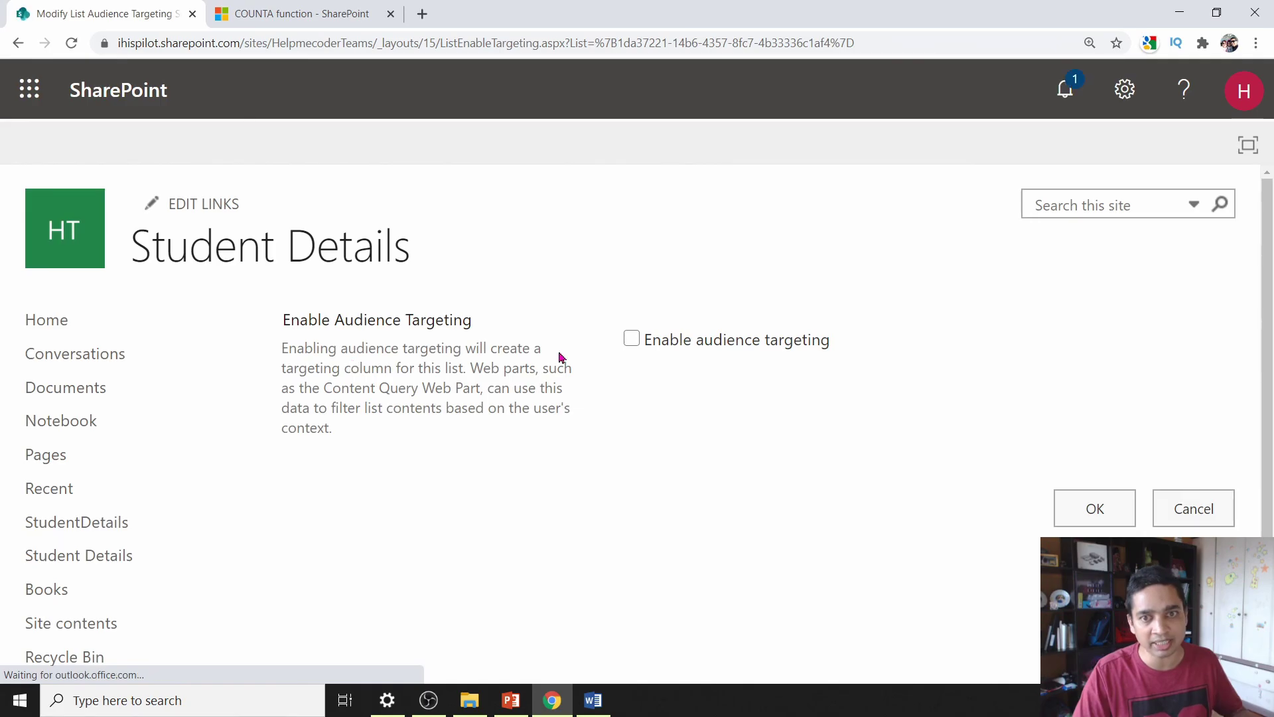
pyautogui.click(1100, 521)
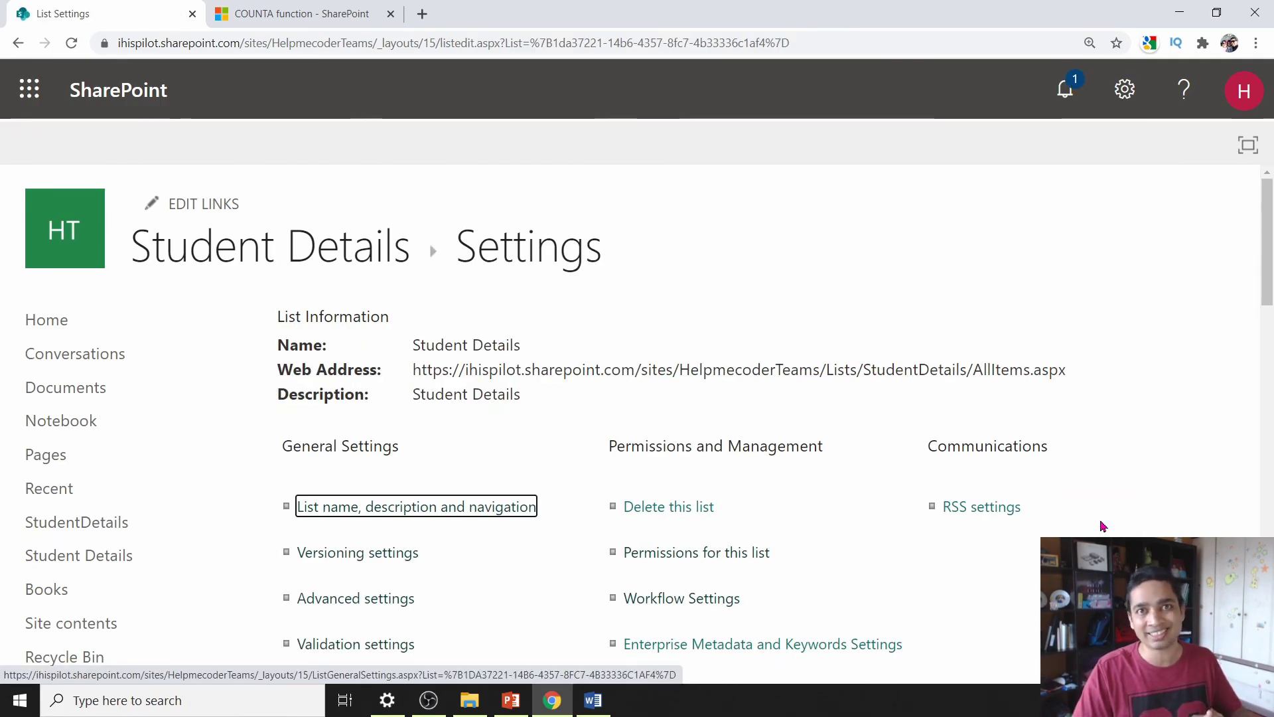
pyautogui.click(330, 245)
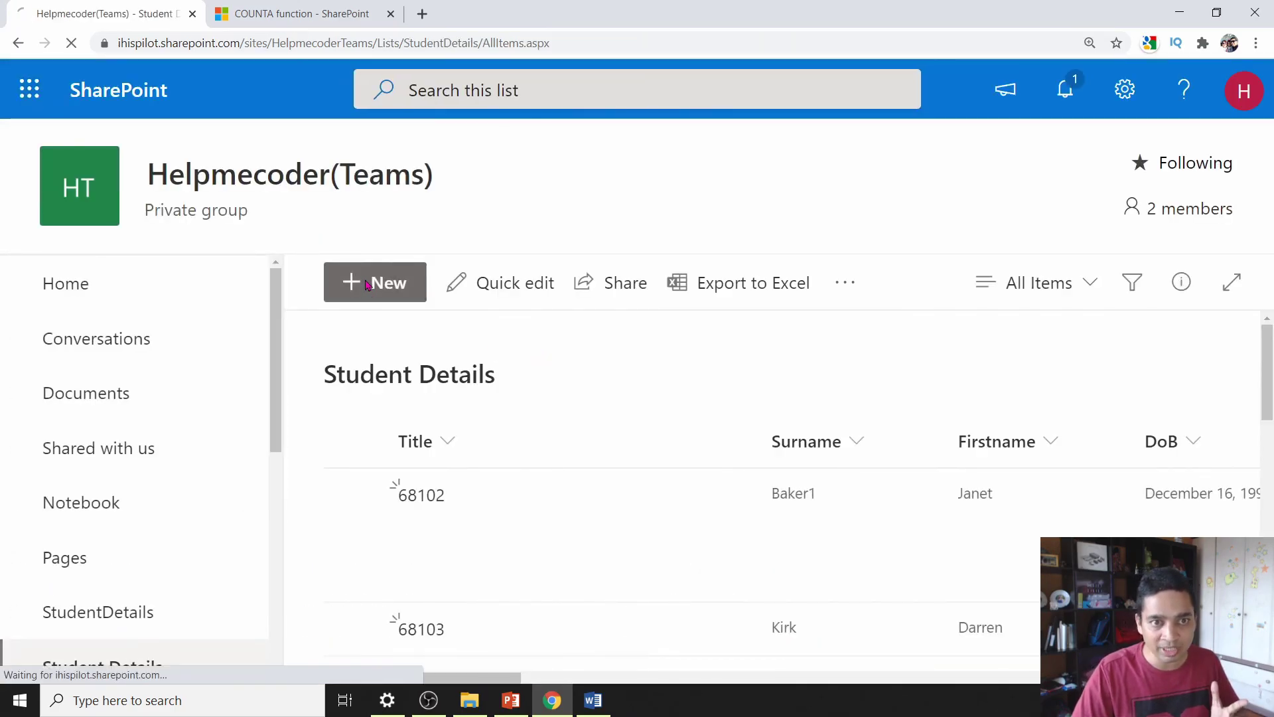
pyautogui.click(367, 284)
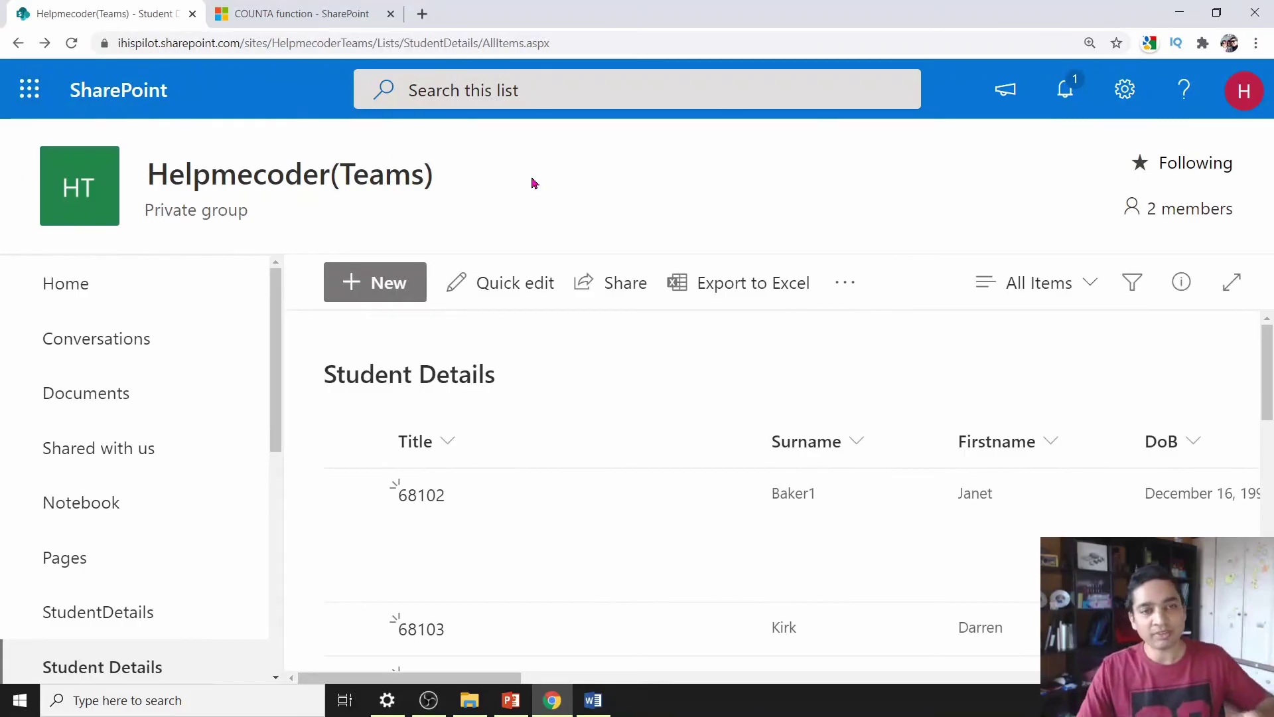
pyautogui.click(392, 284)
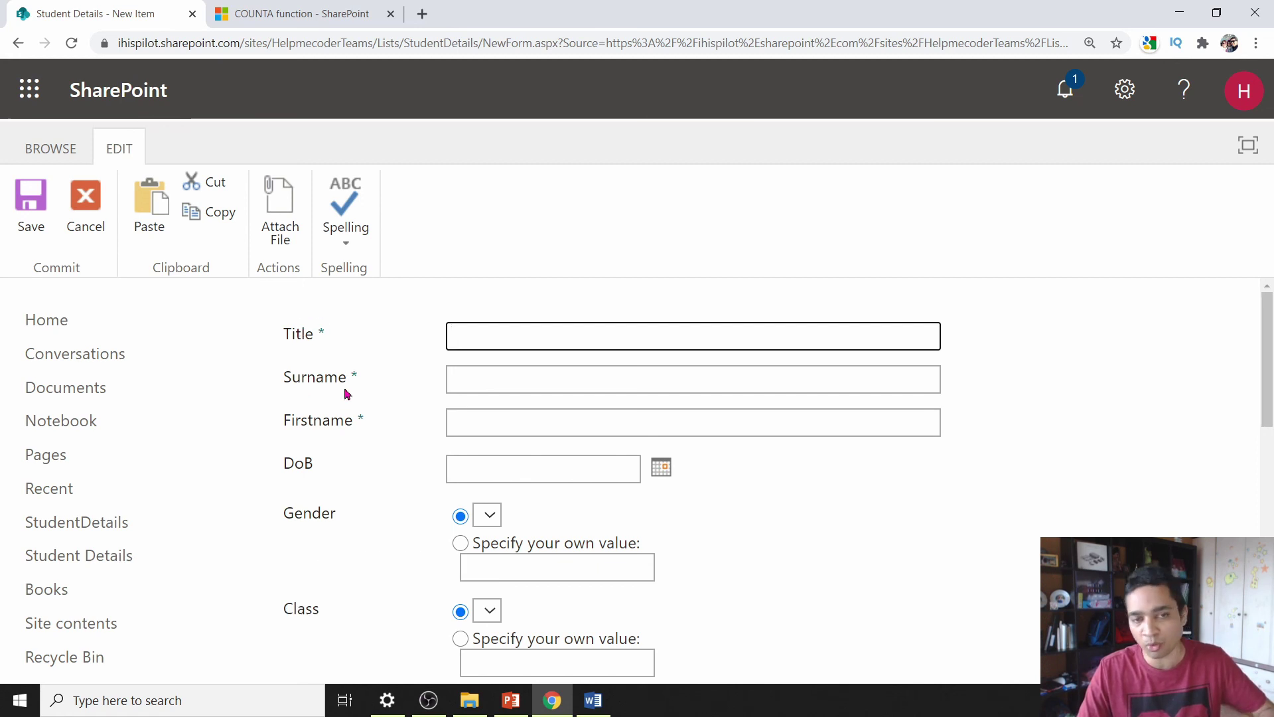
pyautogui.scroll(-8, 350, 551)
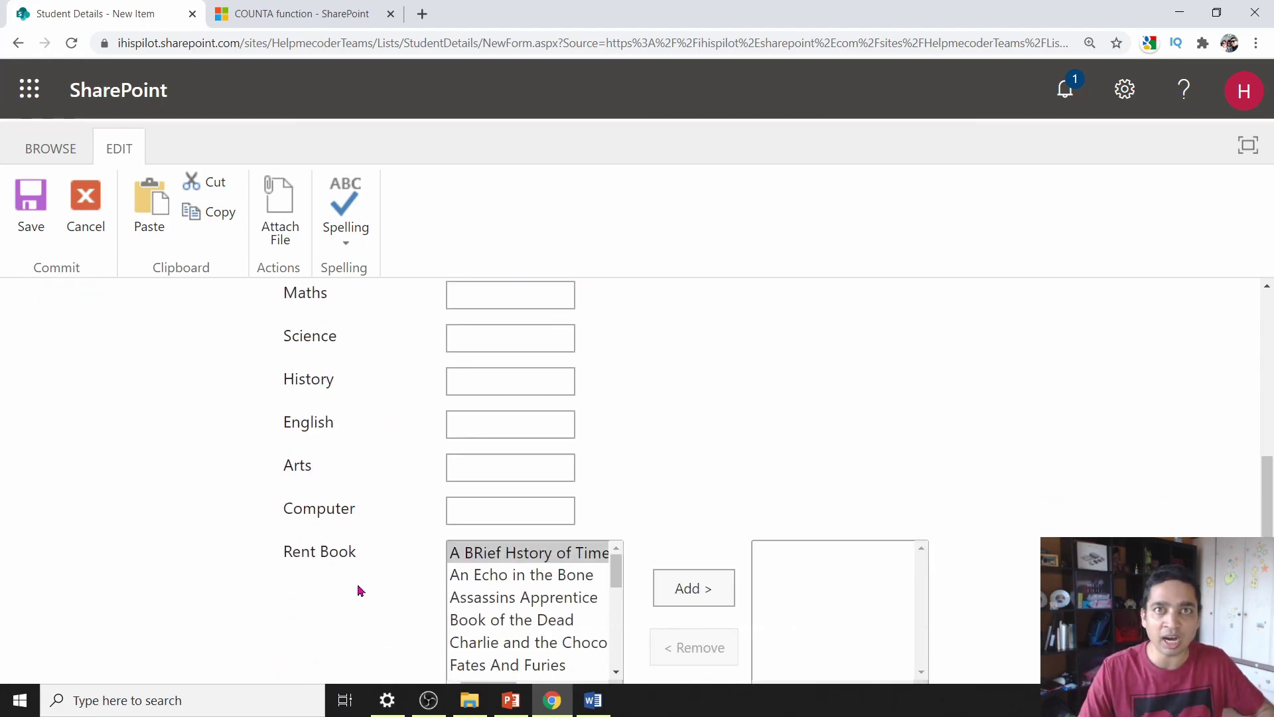
pyautogui.scroll(-2, 358, 587)
pyautogui.scroll(8, 384, 614)
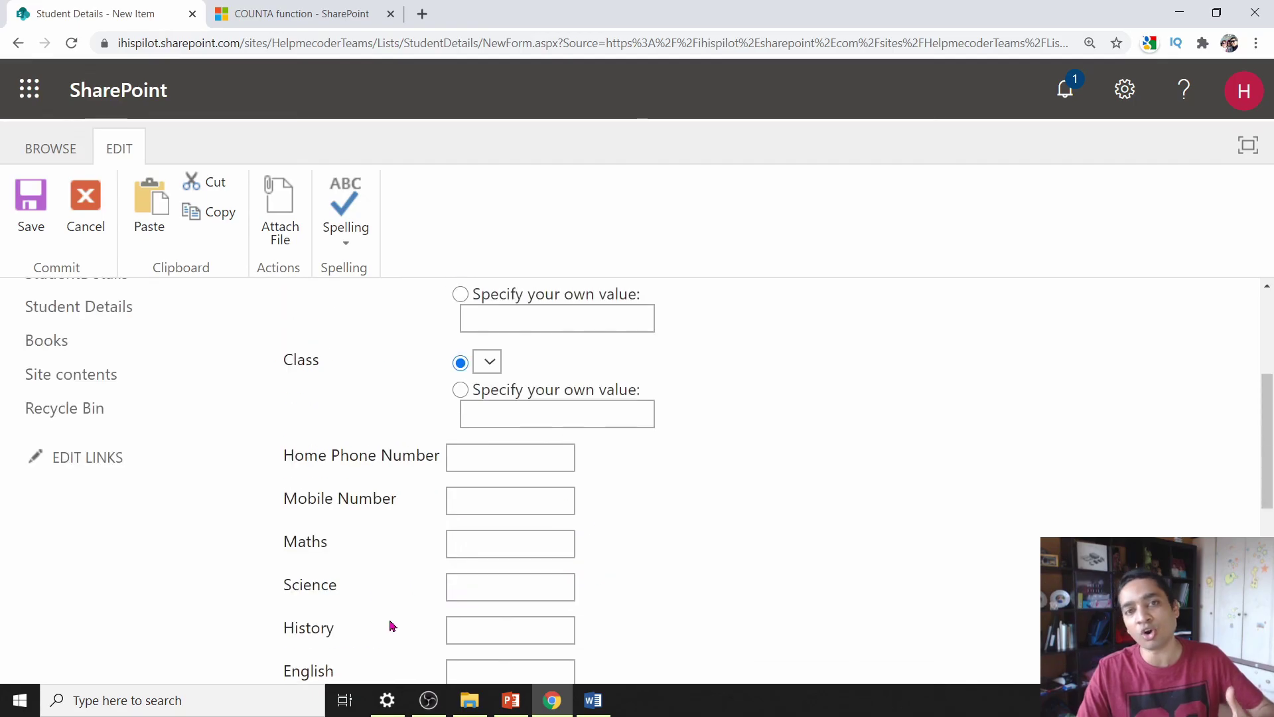
pyautogui.click(18, 44)
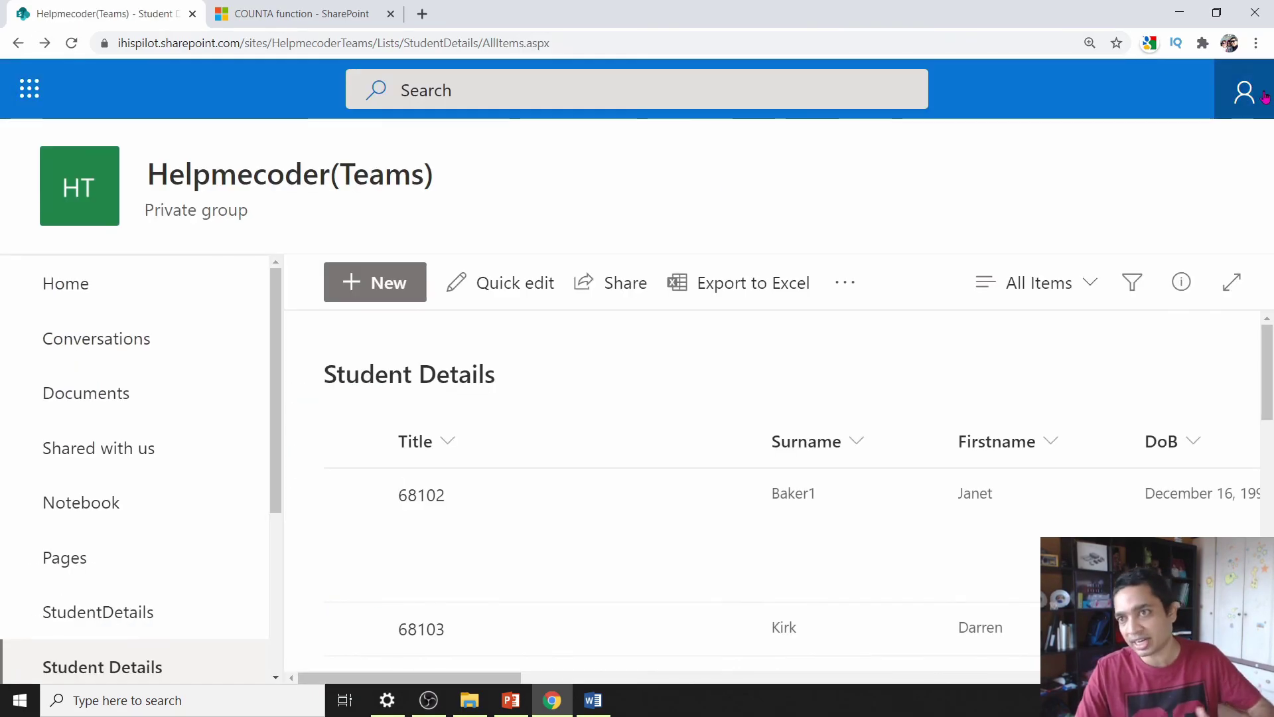
# - Set the column order to Surname position 1 and Firstname position 2, and save
pyautogui.click(1130, 97)
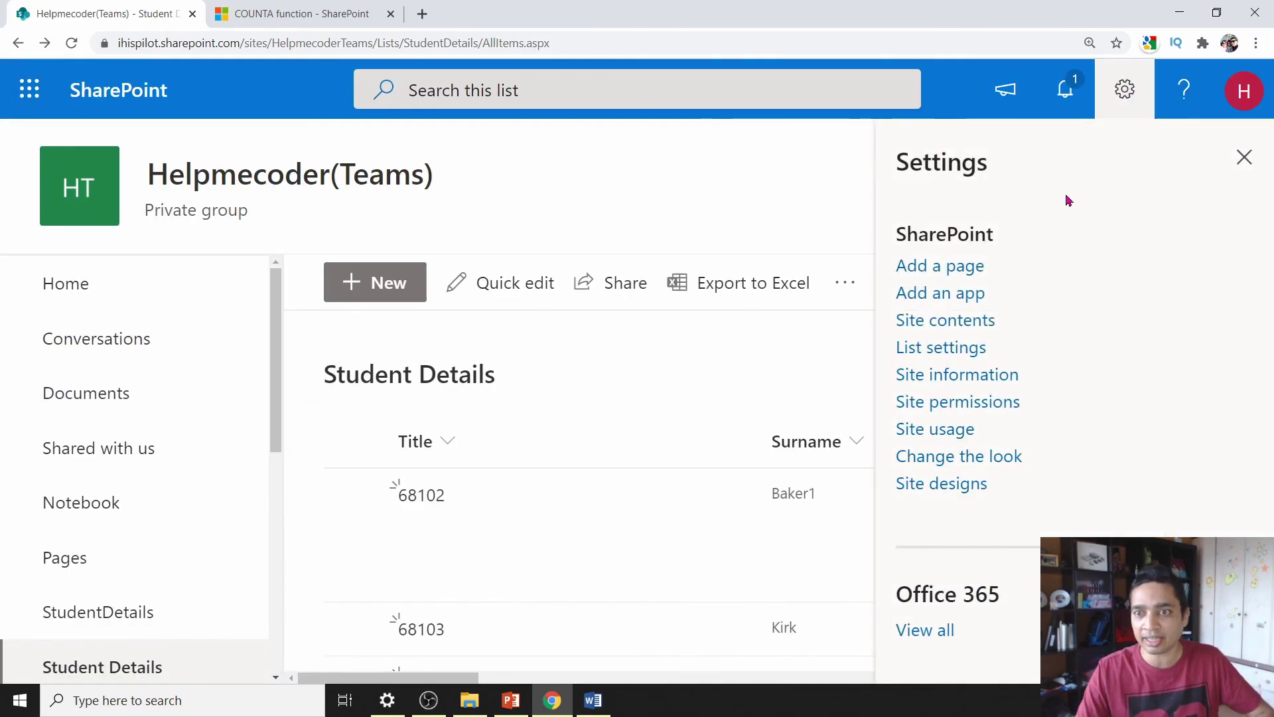
pyautogui.click(939, 349)
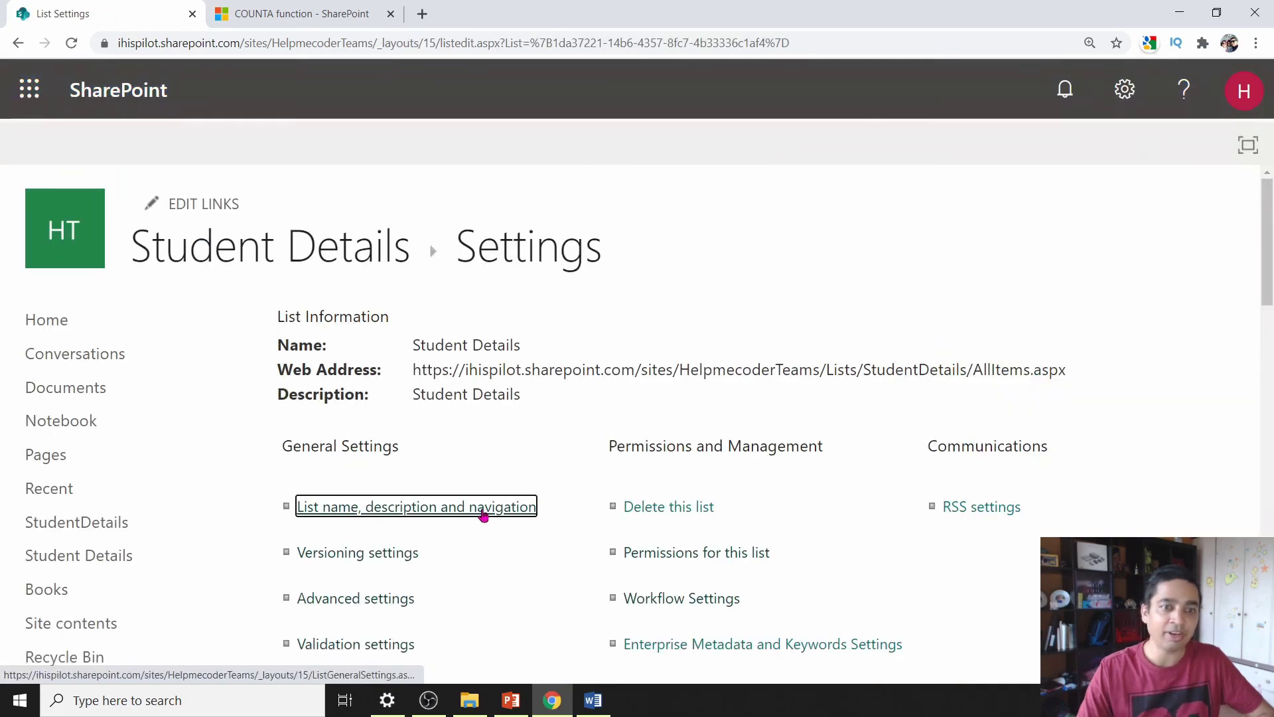
pyautogui.scroll(-20, 484, 515)
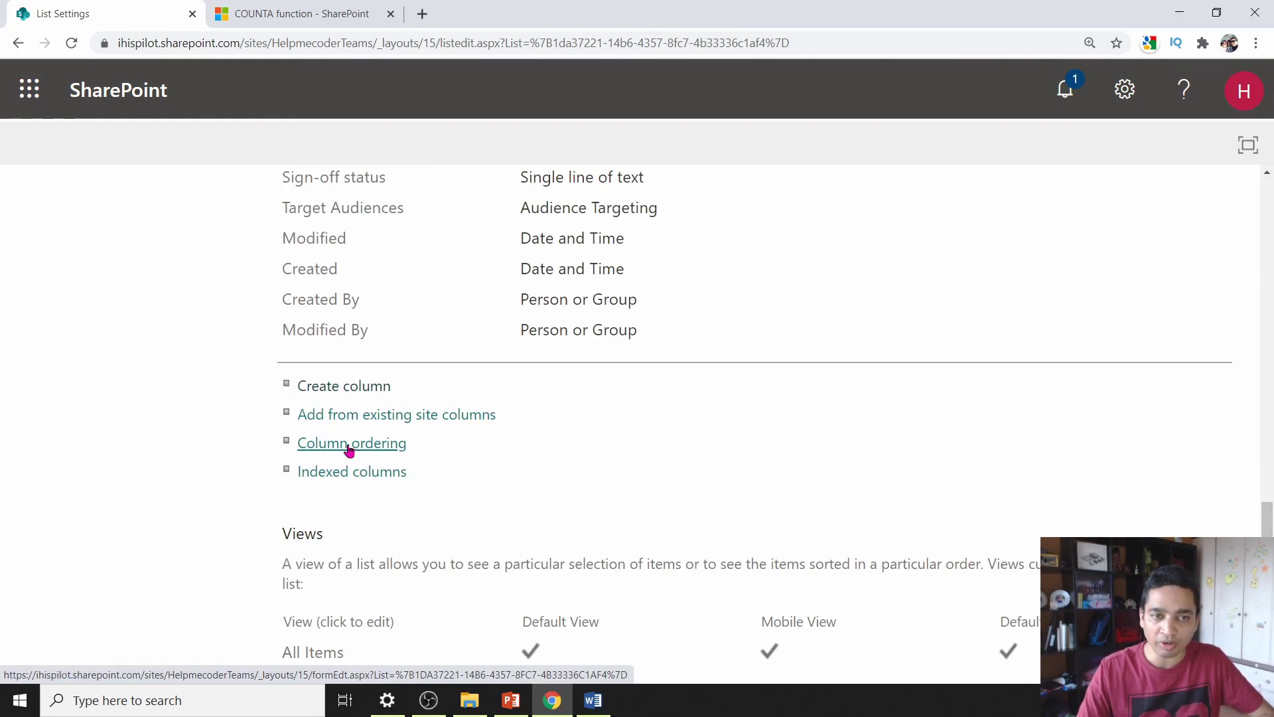
pyautogui.click(349, 450)
pyautogui.scroll(-1, 989, 438)
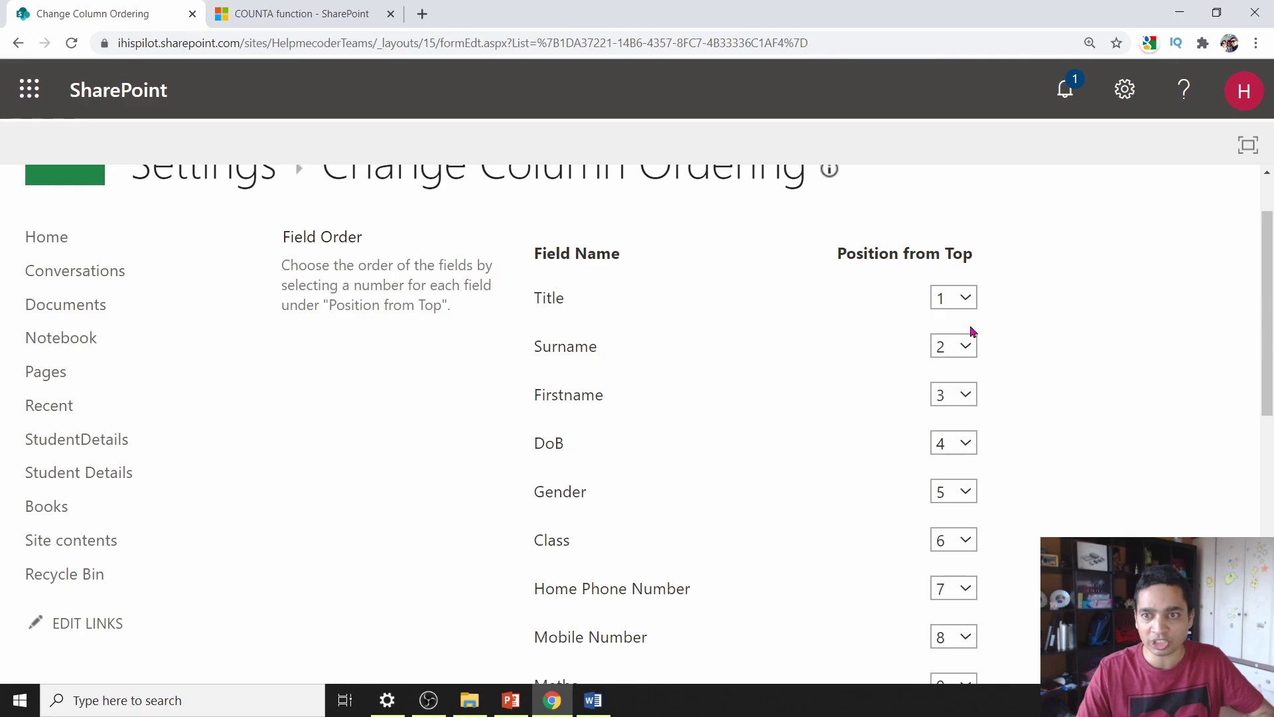
pyautogui.click(966, 346)
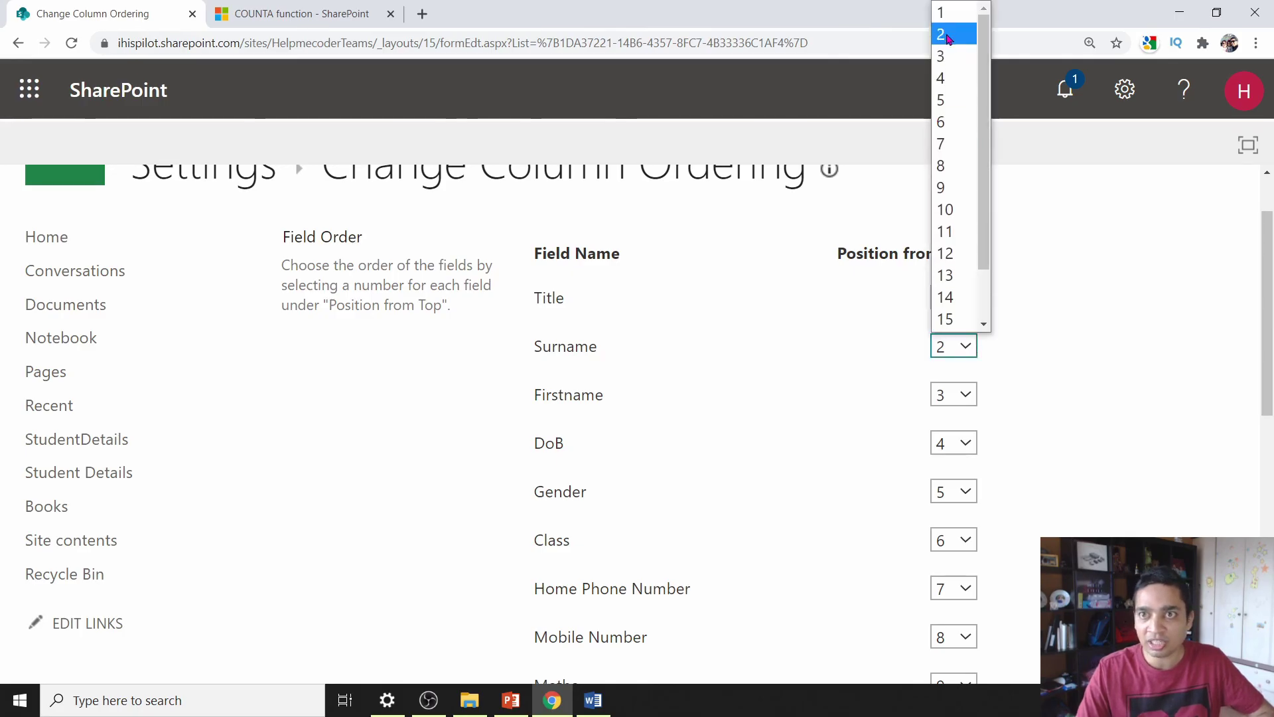
pyautogui.click(953, 33)
pyautogui.click(966, 394)
pyautogui.click(954, 41)
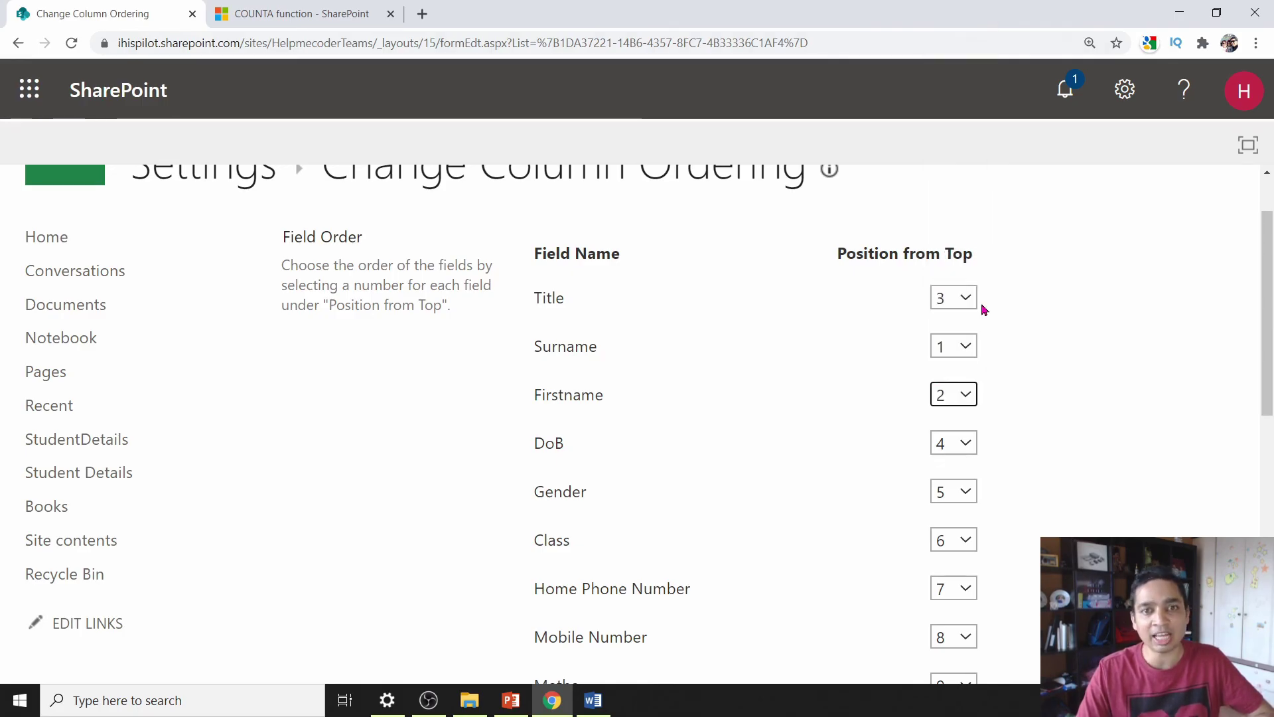
pyautogui.scroll(-8, 884, 617)
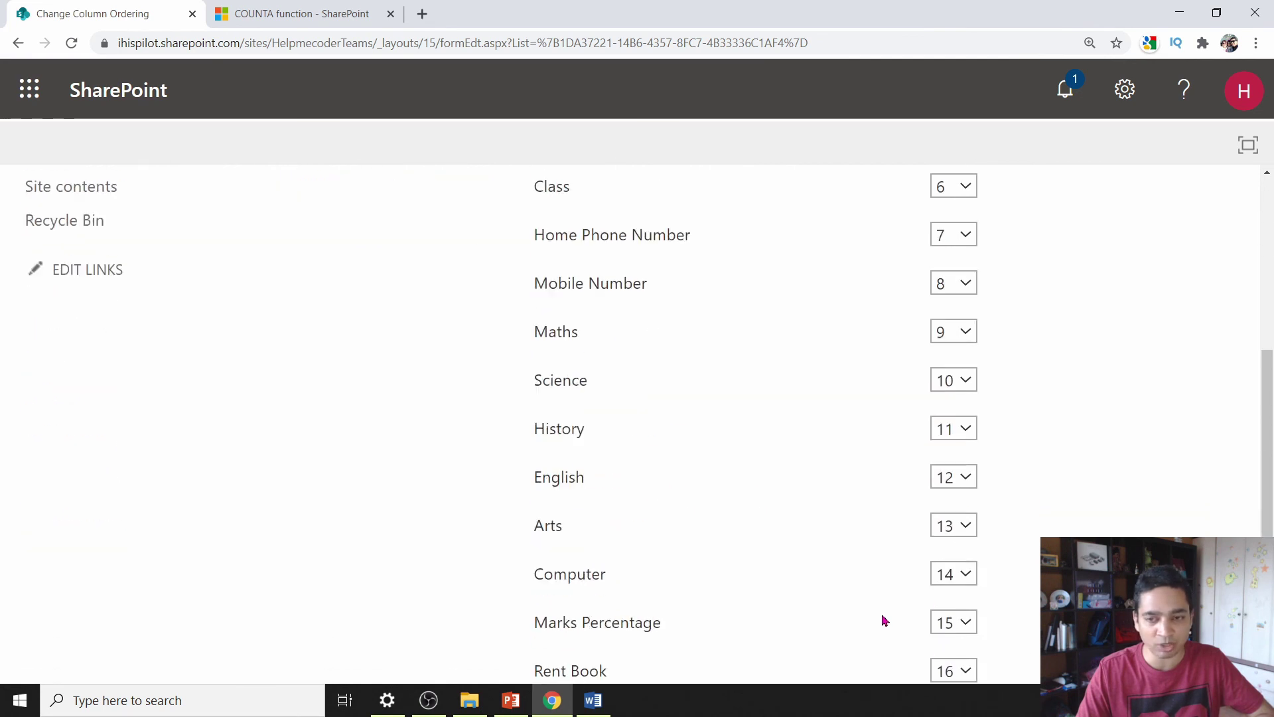
pyautogui.click(819, 564)
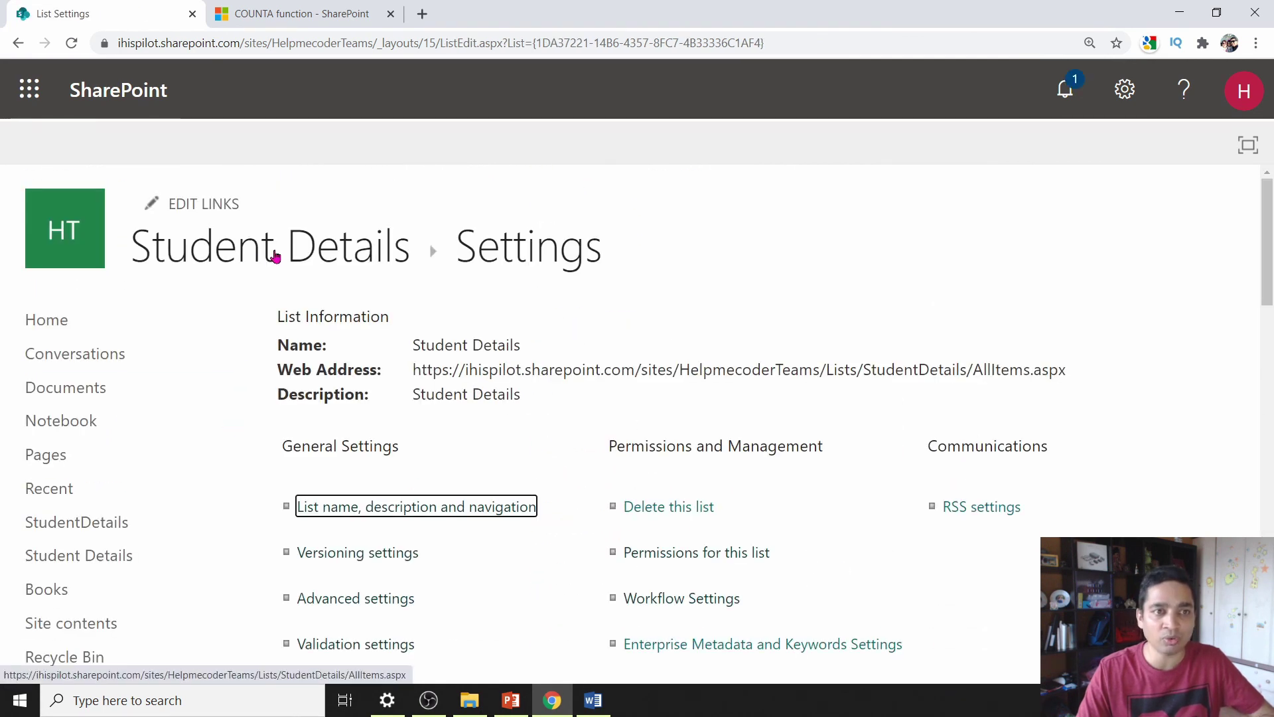
# - Check in a new item form that Surname and Firstname now lead the fields
pyautogui.click(276, 257)
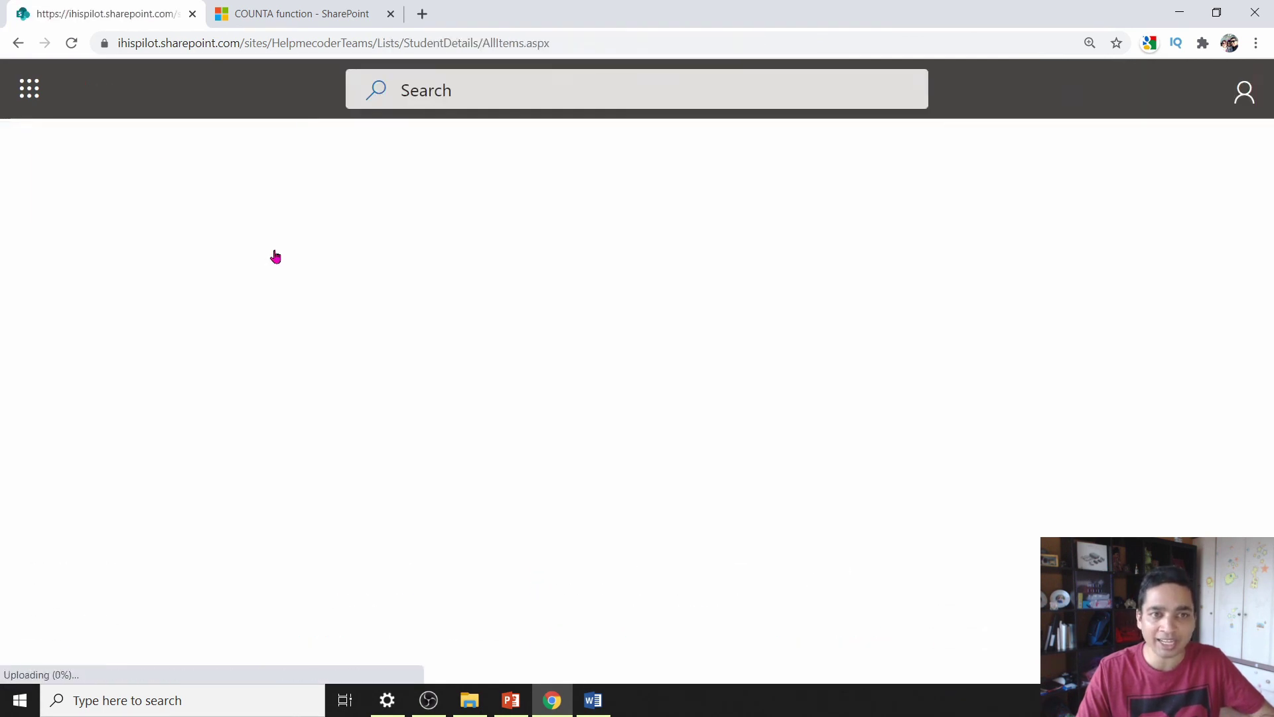
pyautogui.click(389, 287)
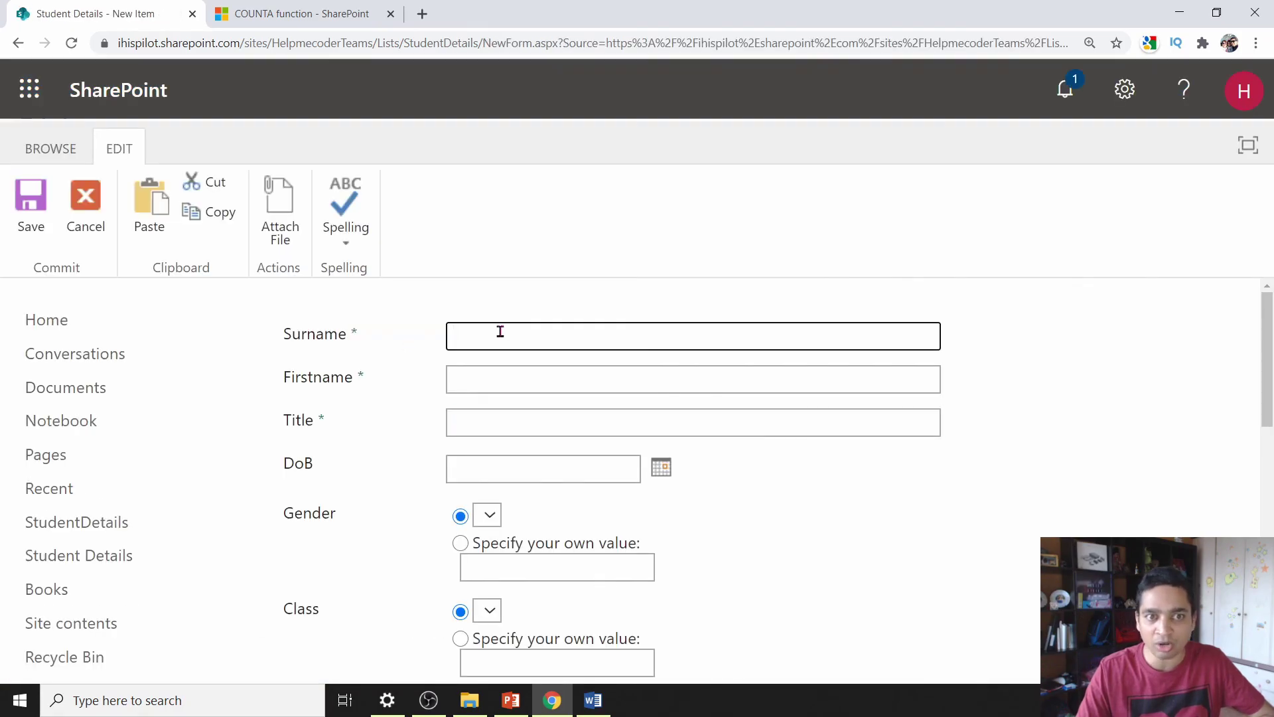
pyautogui.click(500, 330)
pyautogui.click(734, 381)
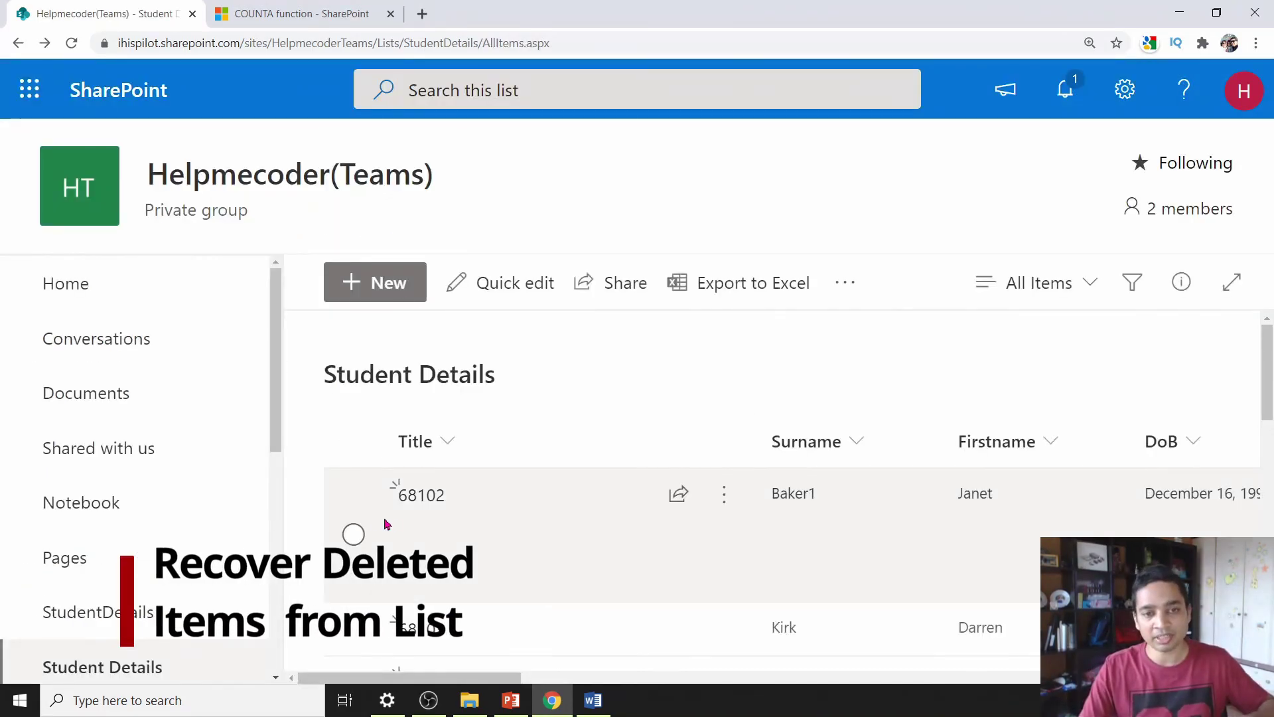
# - Delete student item 68102 from the list
pyautogui.click(354, 535)
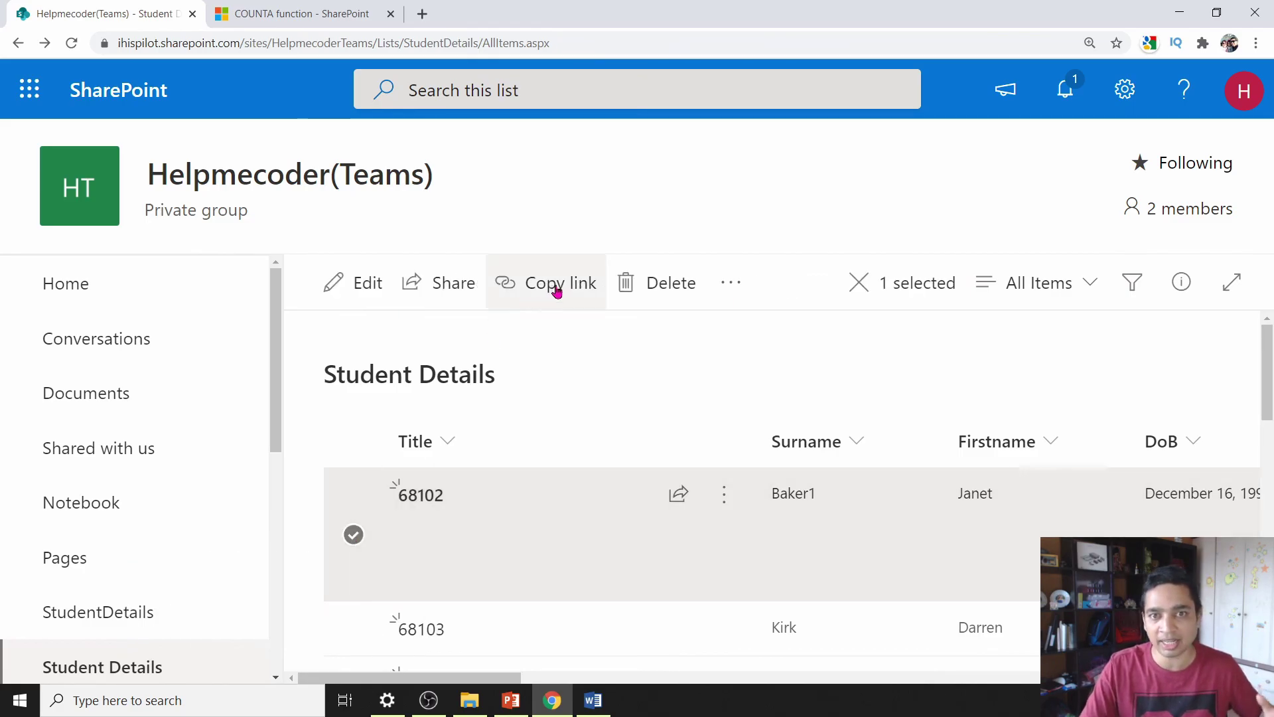
pyautogui.click(670, 278)
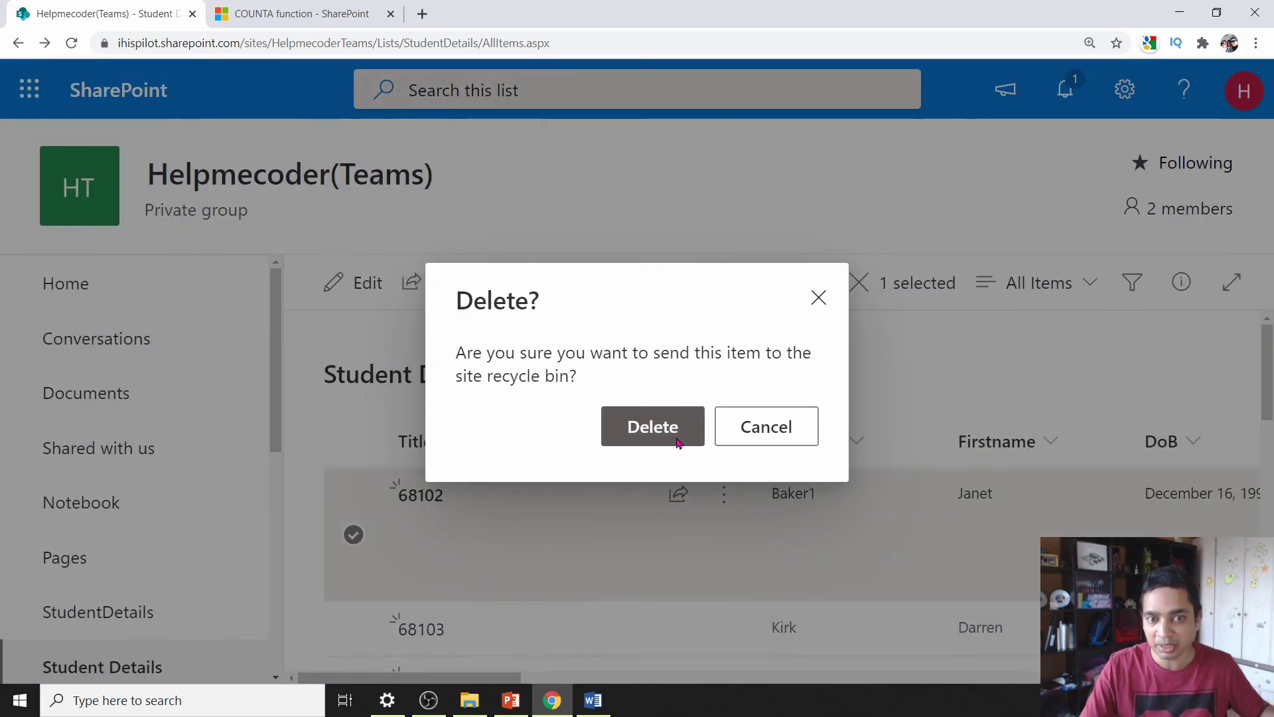
pyautogui.click(655, 427)
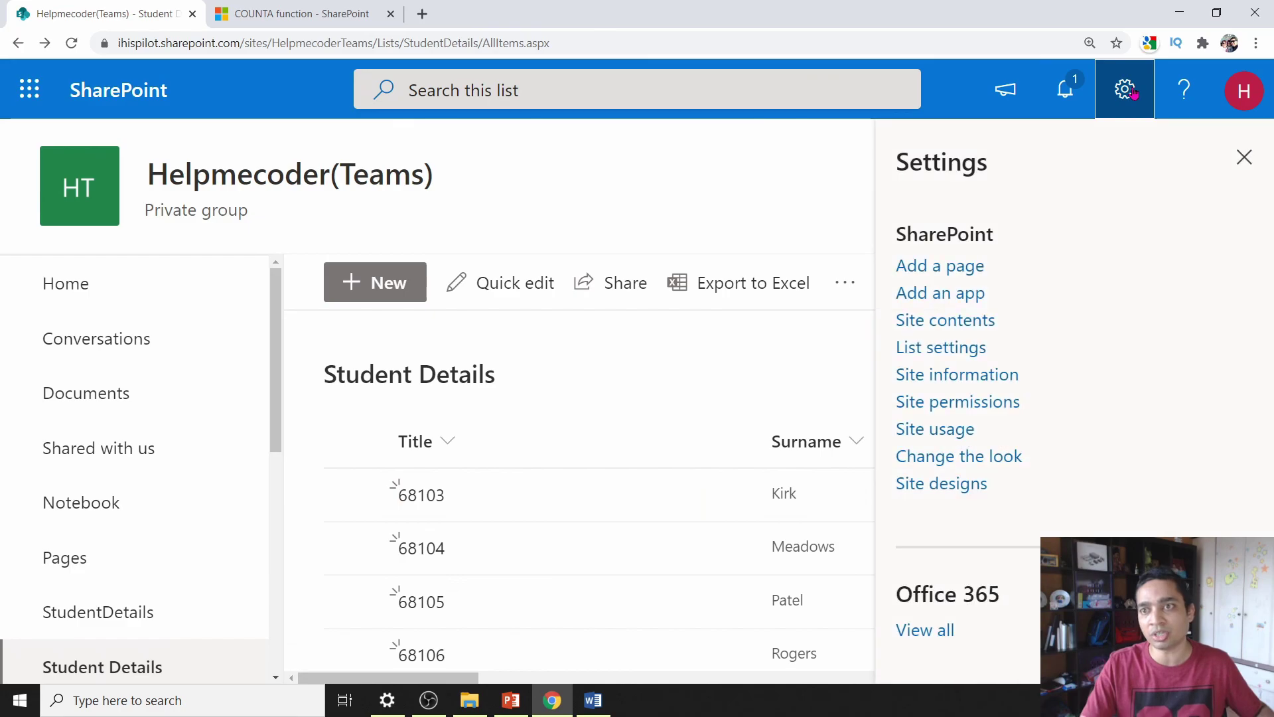
# - Restore item 68102 from the site recycle bin
pyautogui.click(962, 326)
pyautogui.scroll(-1, 866, 330)
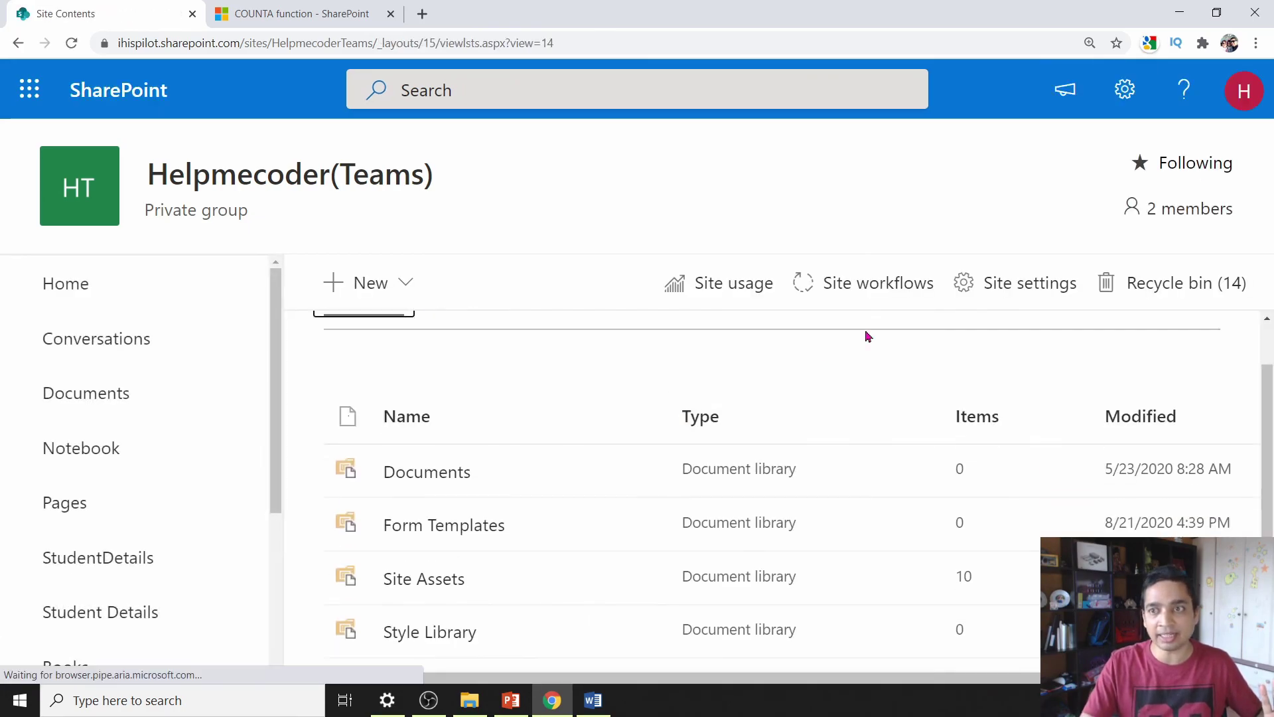
pyautogui.click(1159, 290)
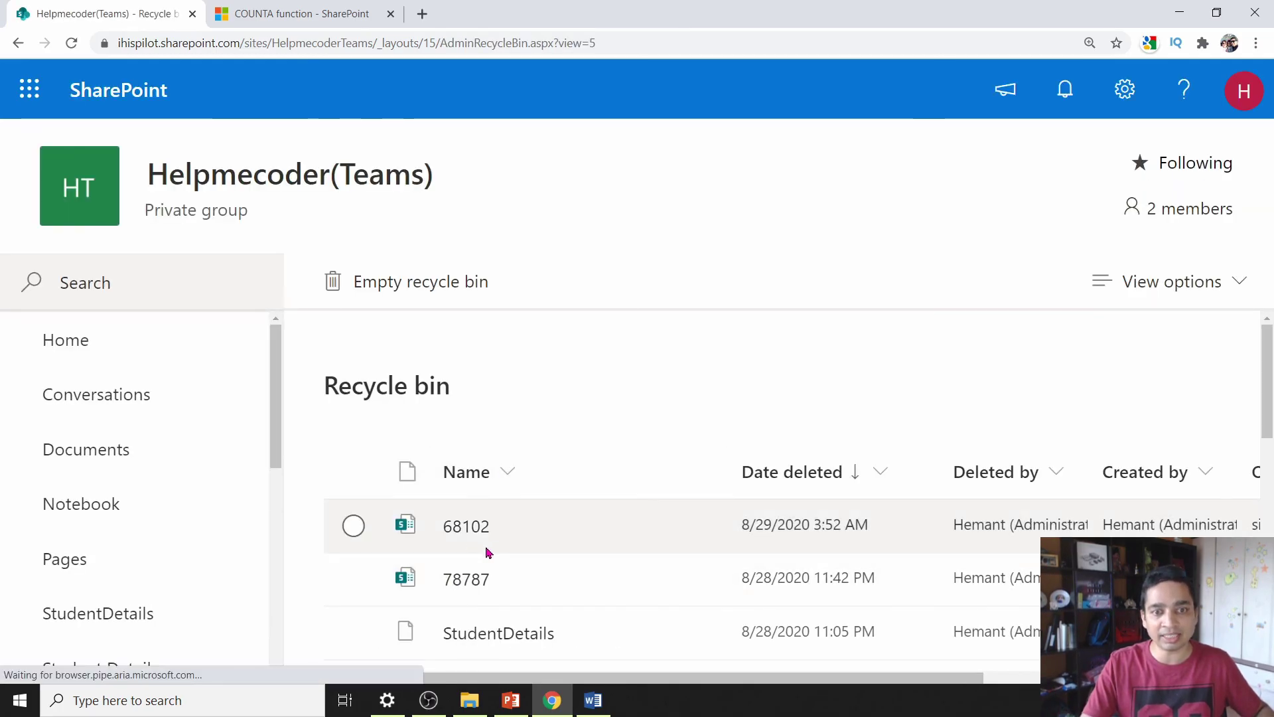
pyautogui.click(353, 527)
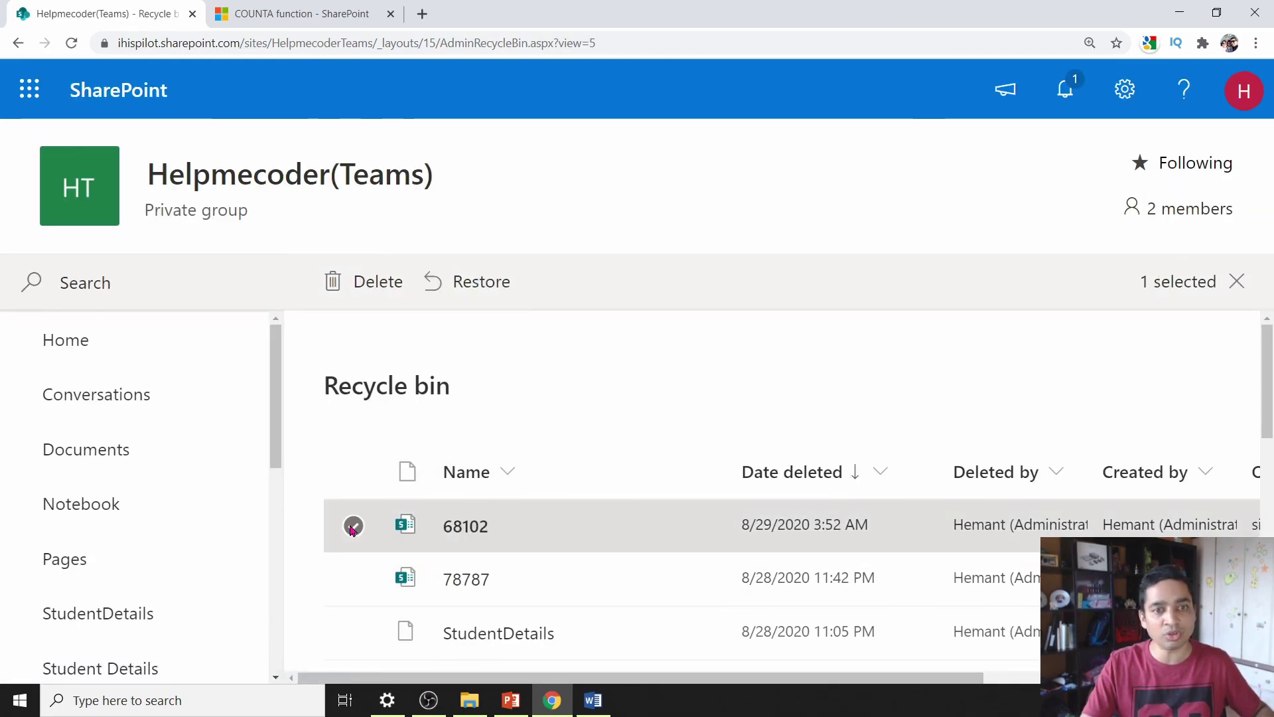
pyautogui.click(477, 290)
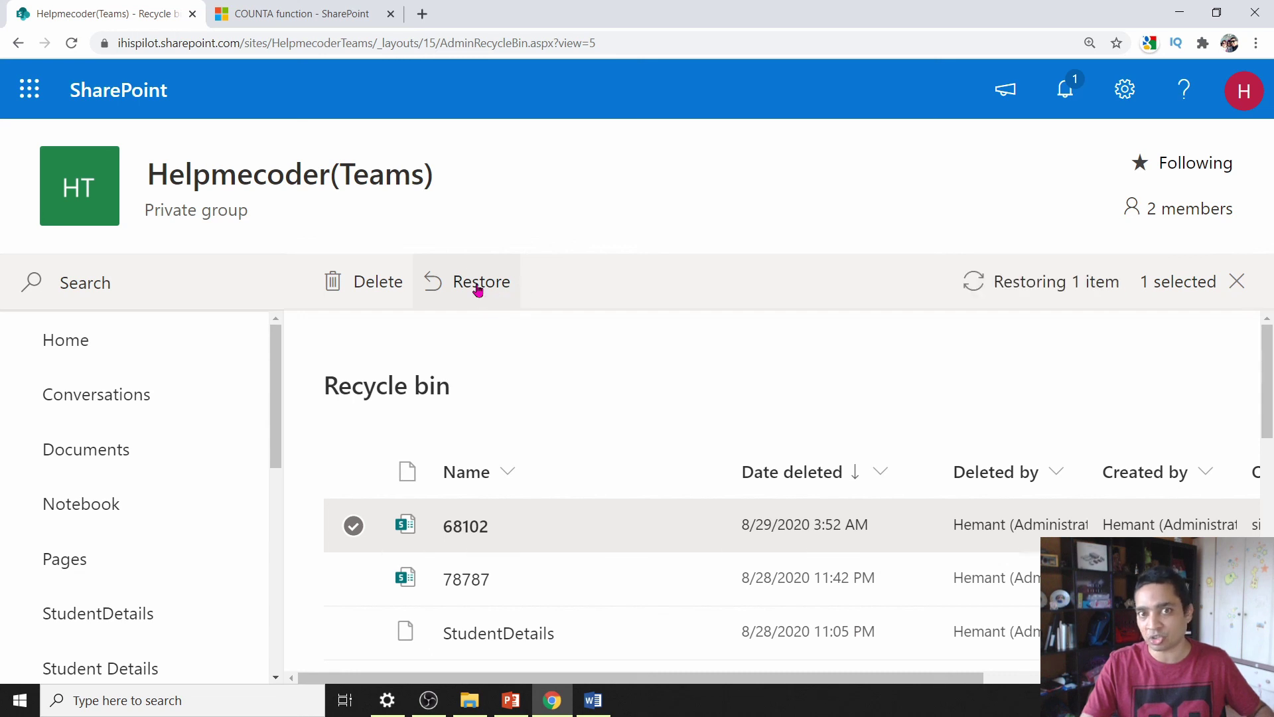